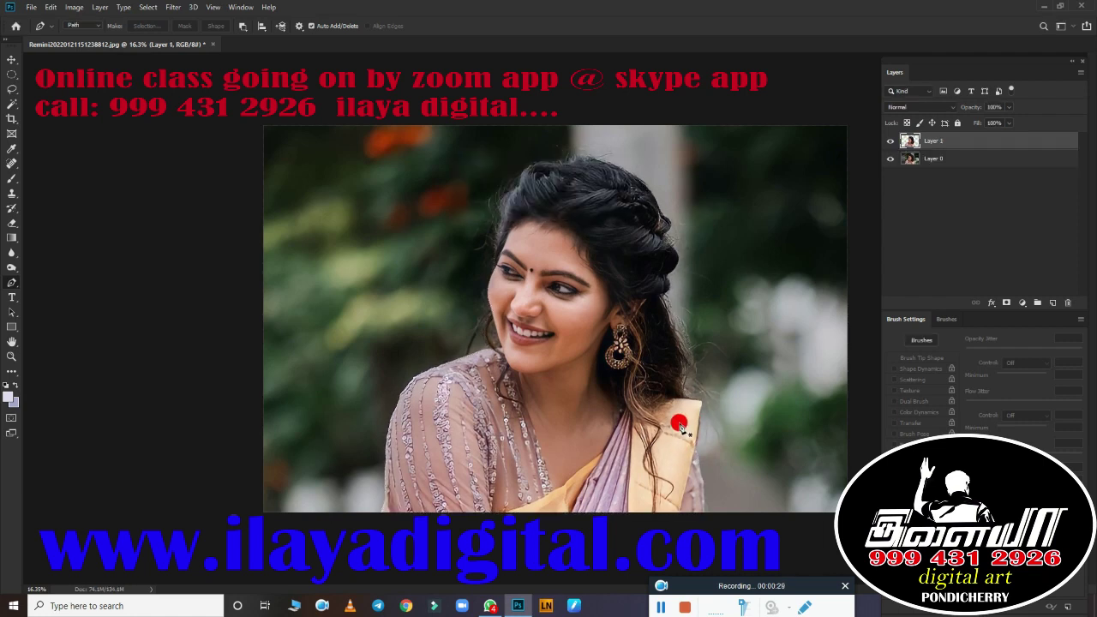
Step: Lasso and feather the woman on Layer 0, then show cut-out Layer 1 over gray Layer 2
{"action": "left_click", "coordinate": [932, 158]}
{"action": "key", "text": "l"}
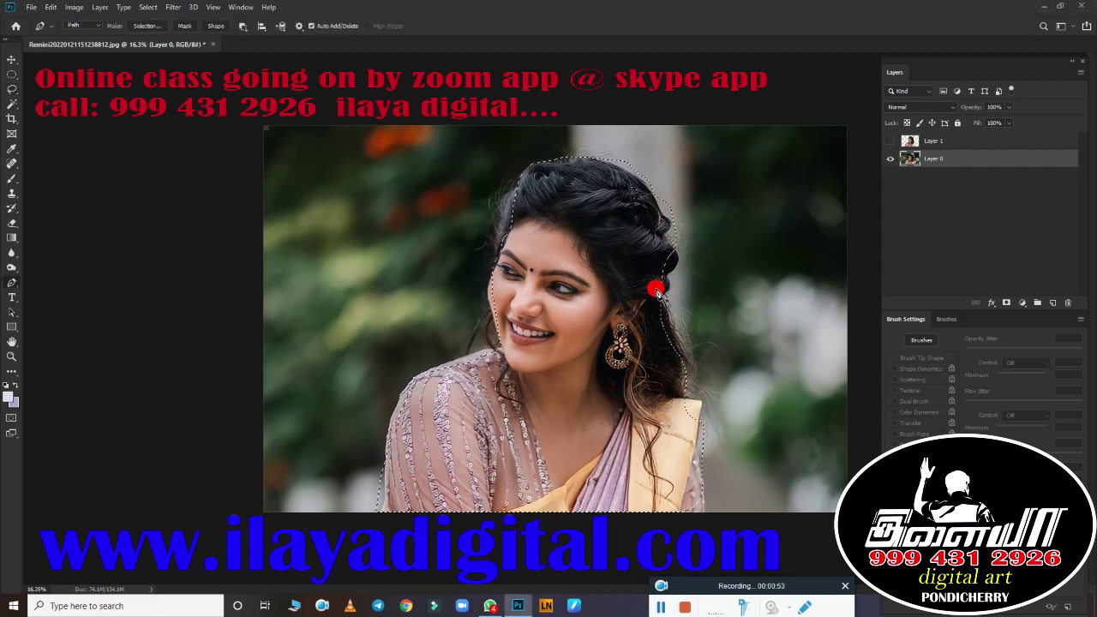
{"action": "key", "text": "shift+F6"}
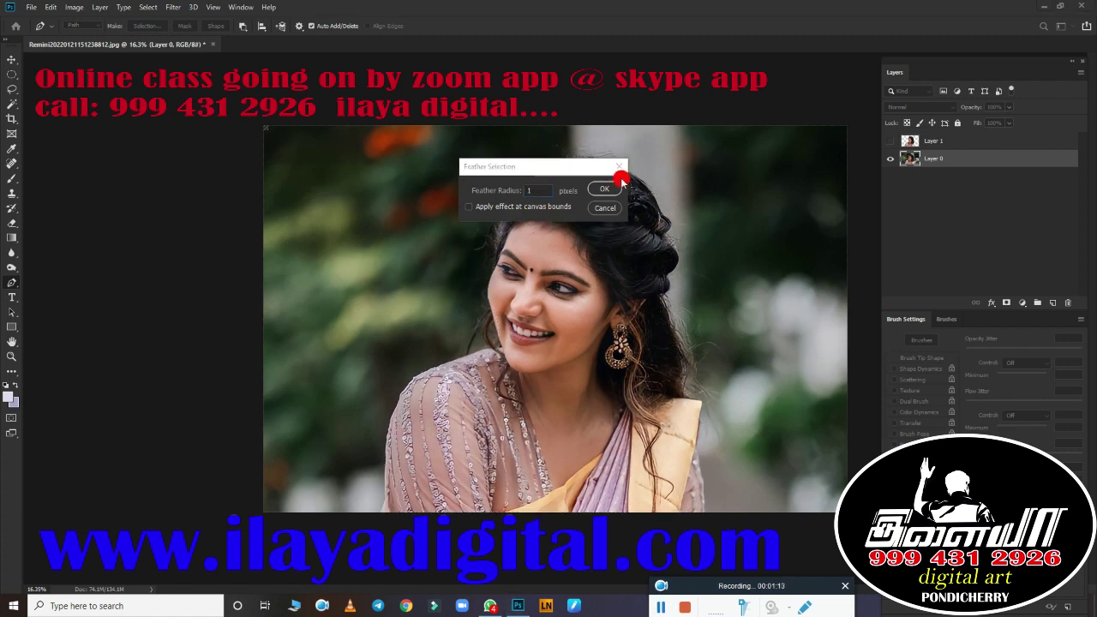
{"action": "left_click", "coordinate": [615, 187]}
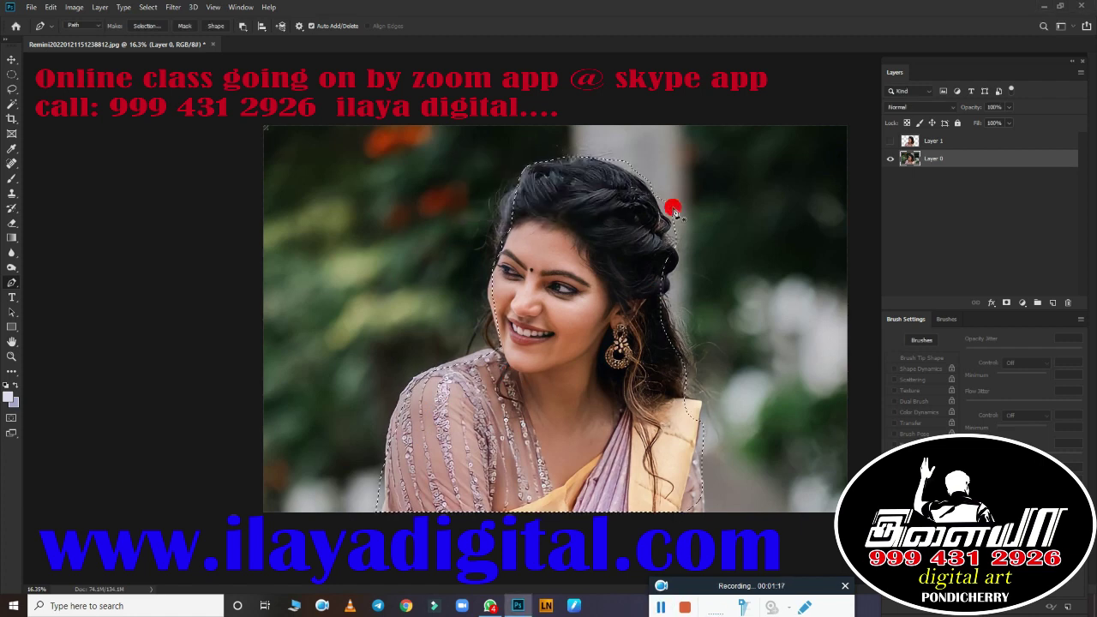
{"action": "left_click", "coordinate": [888, 142]}
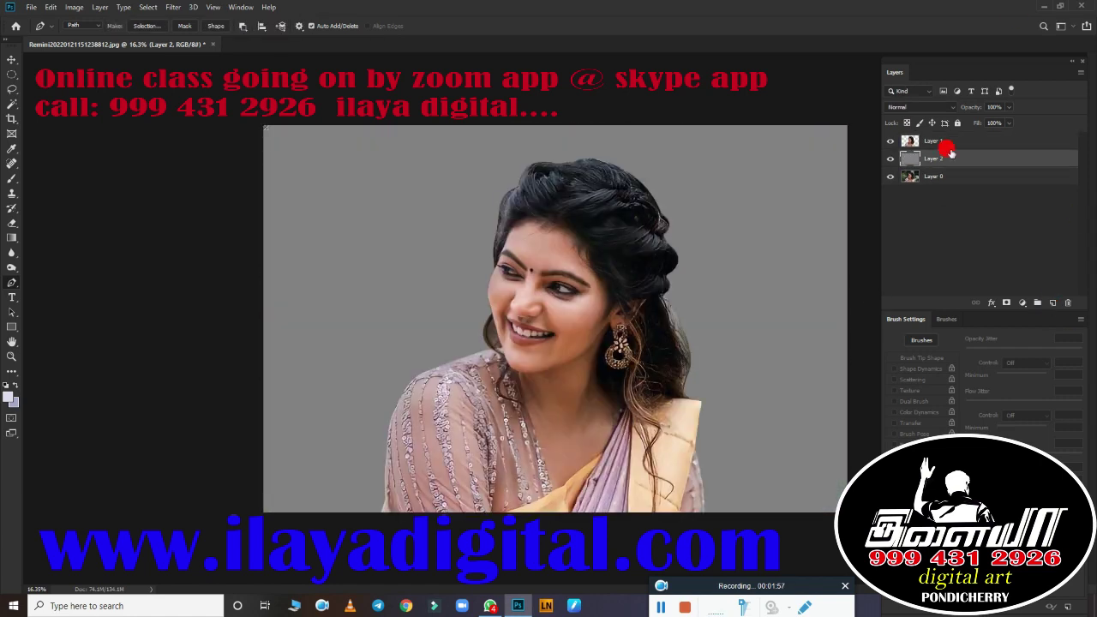
Step: Zoom to the face and raise Layer 1's Brightness to about 14
{"action": "left_click", "coordinate": [948, 146]}
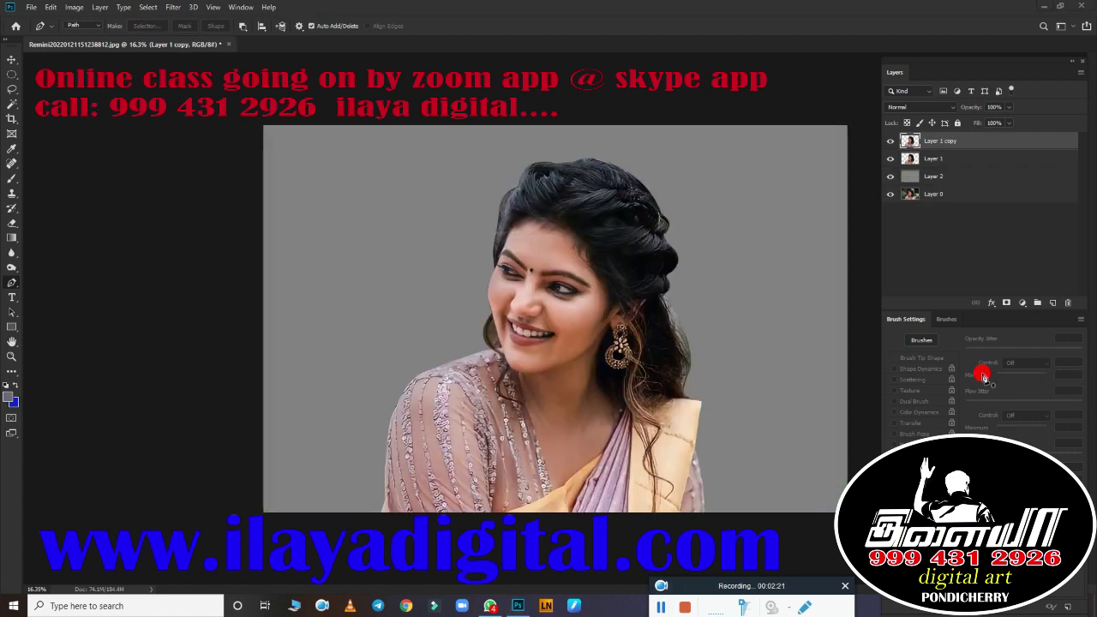
{"action": "left_click_drag", "start_coordinate": [557, 299], "coordinate": [686, 240]}
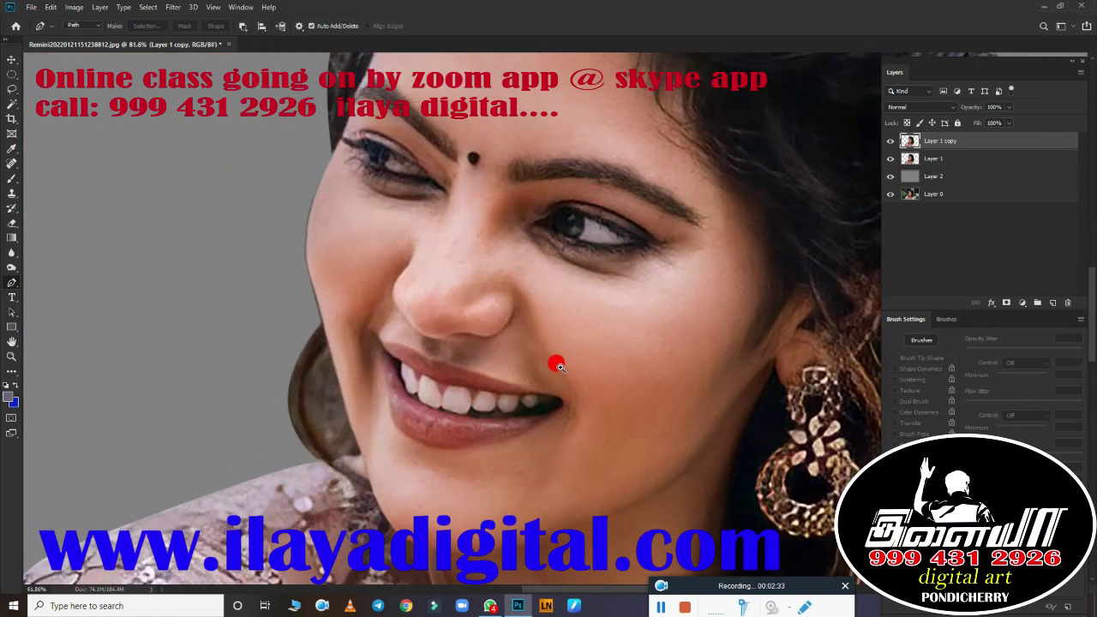
{"action": "mouse_move", "coordinate": [557, 366]}
{"action": "left_mouse_down"}
{"action": "mouse_move", "coordinate": [605, 331]}
{"action": "mouse_move", "coordinate": [641, 282]}
{"action": "mouse_move", "coordinate": [614, 249]}
{"action": "left_mouse_up"}
{"action": "left_click", "coordinate": [75, 6]}
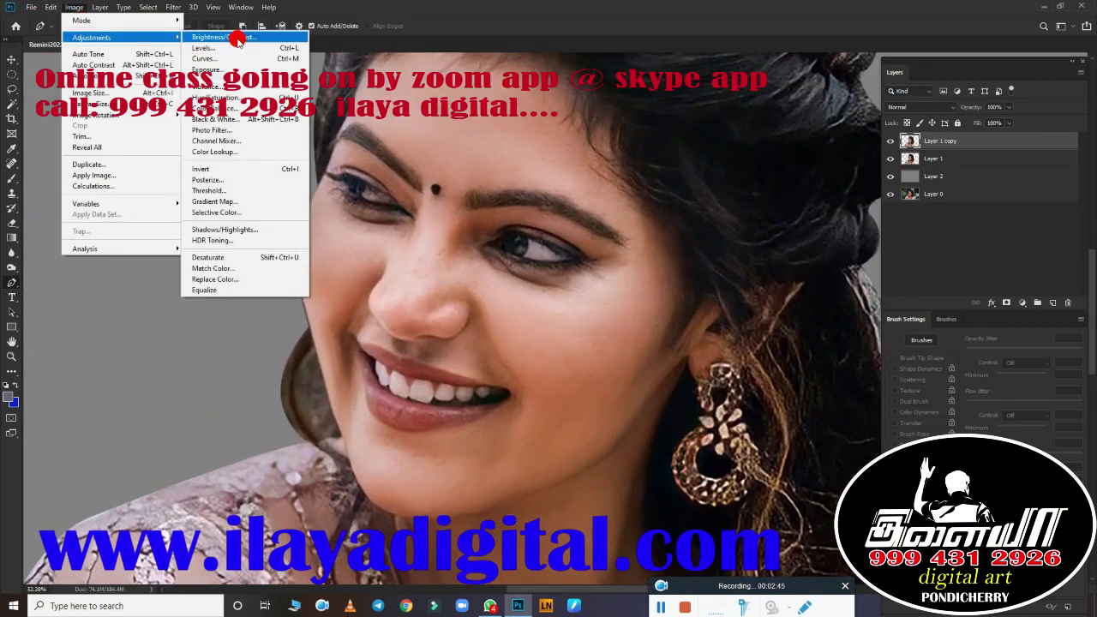
{"action": "left_click", "coordinate": [237, 35]}
{"action": "left_click_drag", "start_coordinate": [805, 129], "coordinate": [820, 161]}
{"action": "key", "text": "Return"}
Step: Revisit the Brightness/Contrast settings, then bring up the Camera Raw filter on the layer
{"action": "key", "text": "p"}
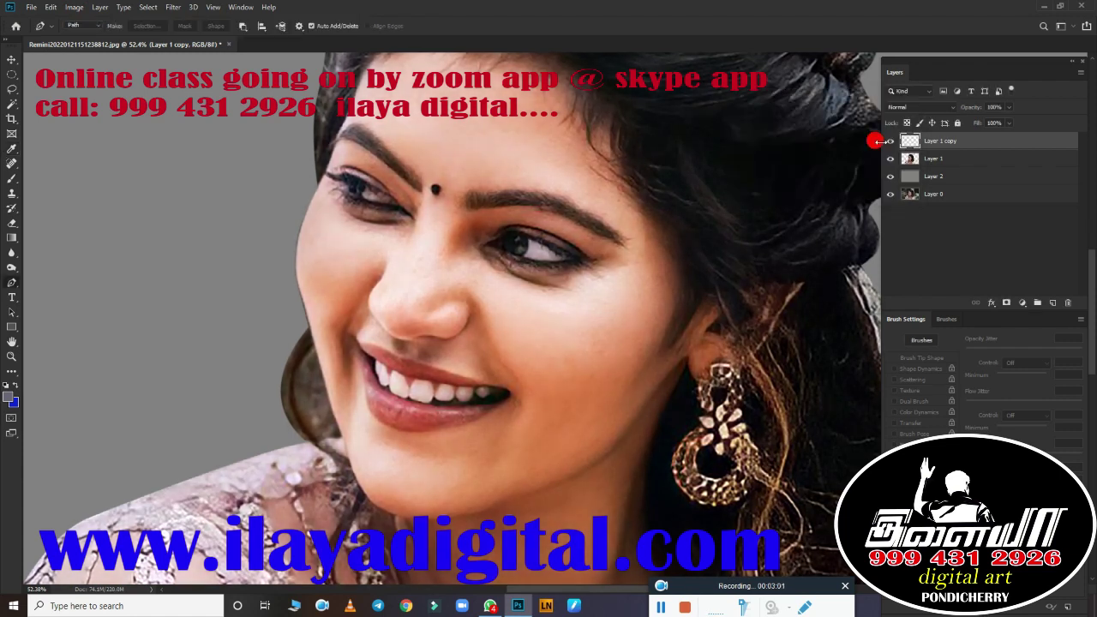
{"action": "left_click", "coordinate": [74, 7]}
{"action": "mouse_move", "coordinate": [92, 37]}
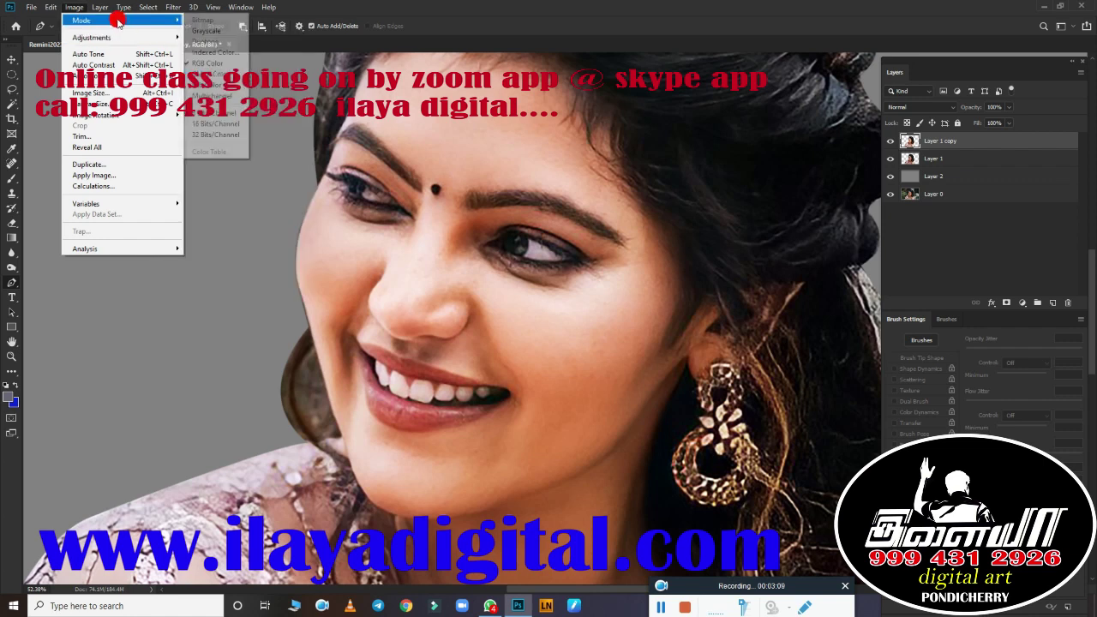
{"action": "key", "text": "Escape"}
{"action": "left_click", "coordinate": [73, 7]}
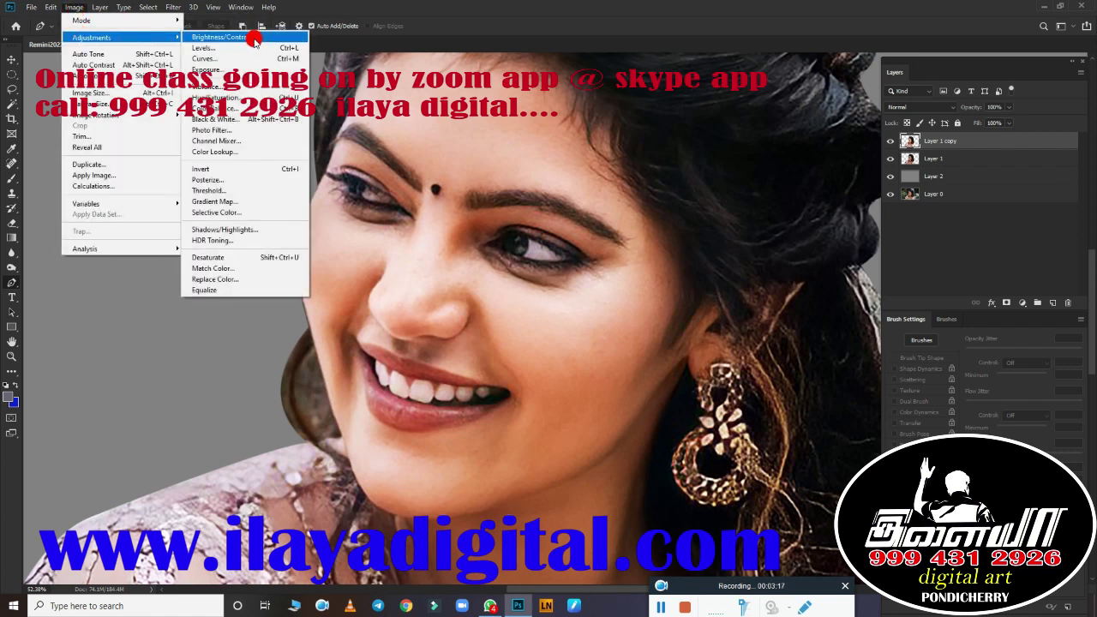
{"action": "left_click", "coordinate": [221, 37]}
{"action": "left_click", "coordinate": [888, 142]}
{"action": "key", "text": "ctrl+shift+a"}
Step: Warm and brighten the skin in Camera Raw, then adjust the blue channel in Curves
{"action": "mouse_move", "coordinate": [842, 210]}
{"action": "left_mouse_down"}
{"action": "mouse_move", "coordinate": [849, 238]}
{"action": "mouse_move", "coordinate": [885, 270]}
{"action": "mouse_move", "coordinate": [828, 277]}
{"action": "mouse_move", "coordinate": [847, 276]}
{"action": "mouse_move", "coordinate": [854, 297]}
{"action": "mouse_move", "coordinate": [844, 274]}
{"action": "mouse_move", "coordinate": [837, 313]}
{"action": "mouse_move", "coordinate": [847, 336]}
{"action": "left_mouse_up"}
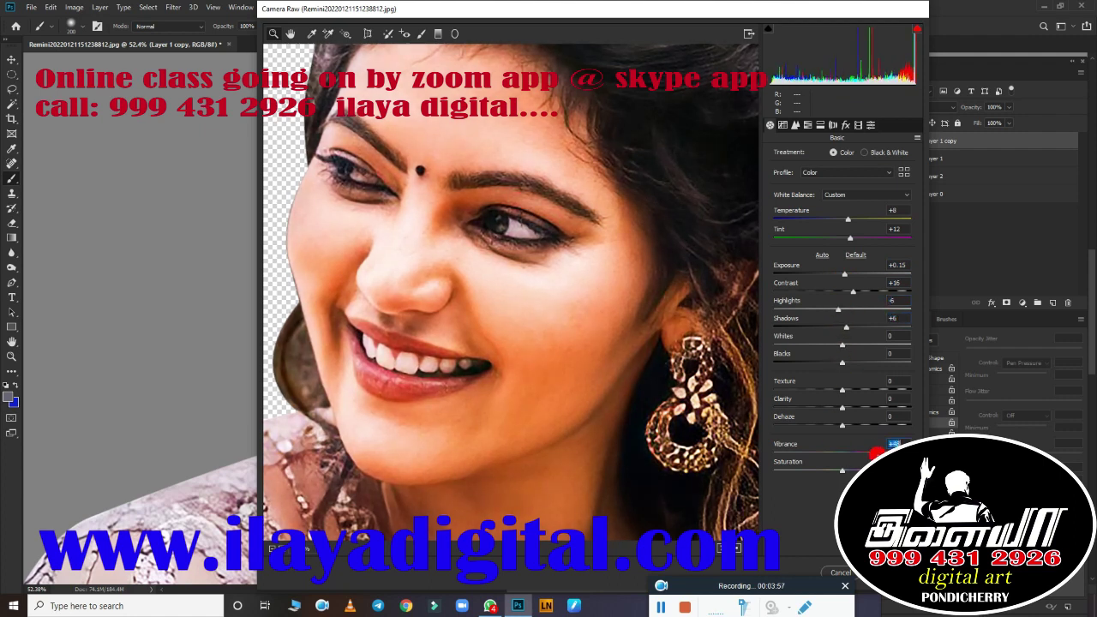
{"action": "key", "text": "Return"}
{"action": "key", "text": "ctrl+m"}
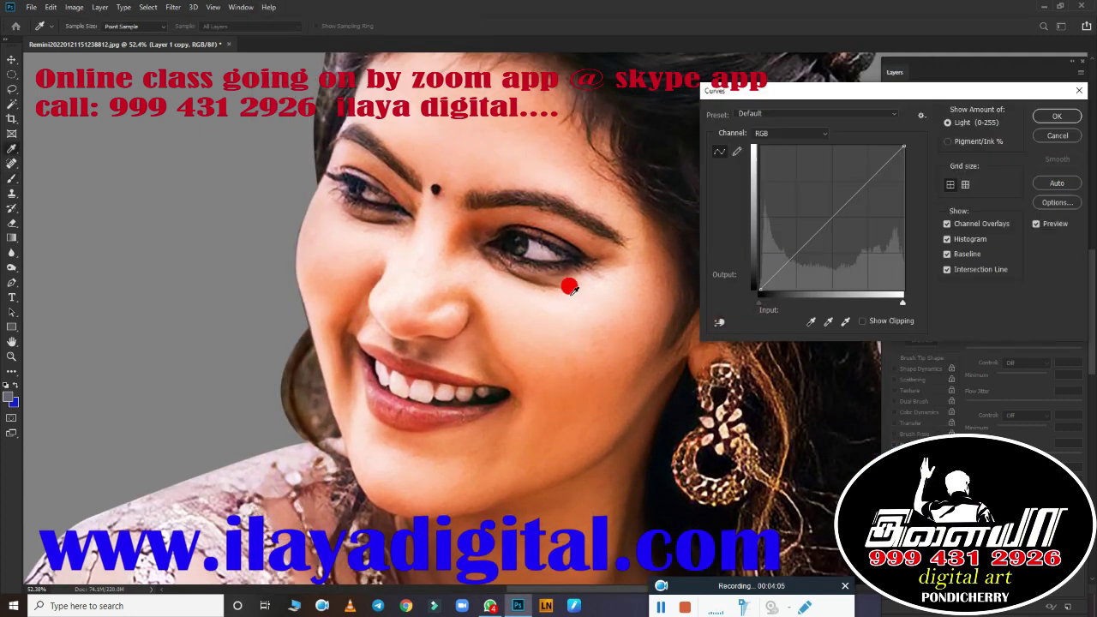
{"action": "left_click", "coordinate": [789, 133]}
{"action": "left_click", "coordinate": [775, 177]}
{"action": "left_click", "coordinate": [1039, 123]}
Step: Apply Color Balance: midtones +5, -7, -9 and highlights blue +21
{"action": "key", "text": "b"}
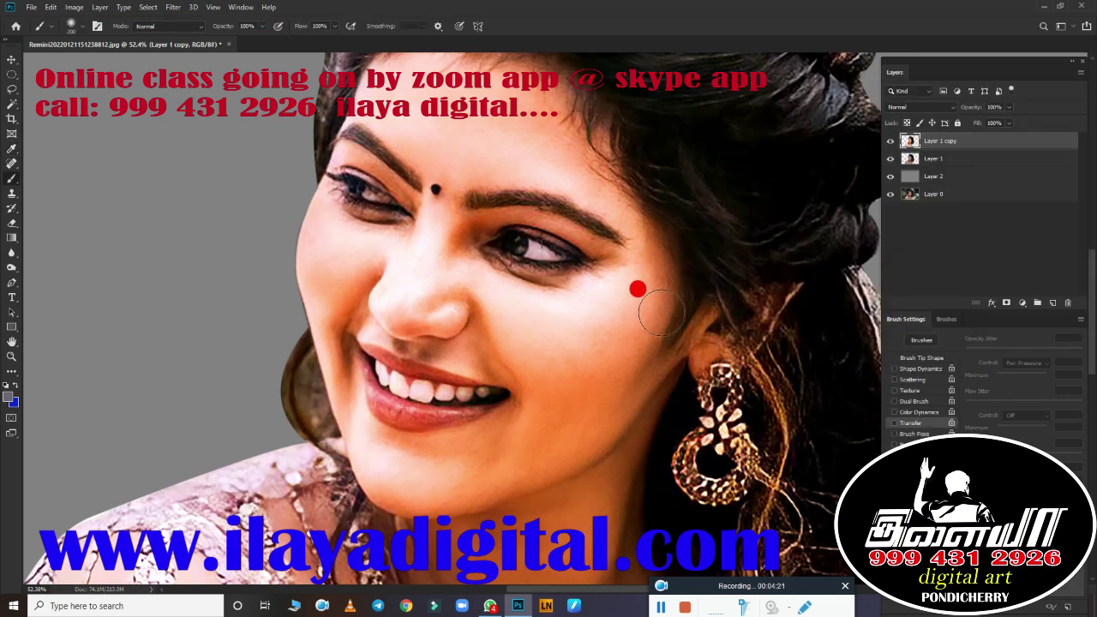
{"action": "key", "text": "ctrl+b"}
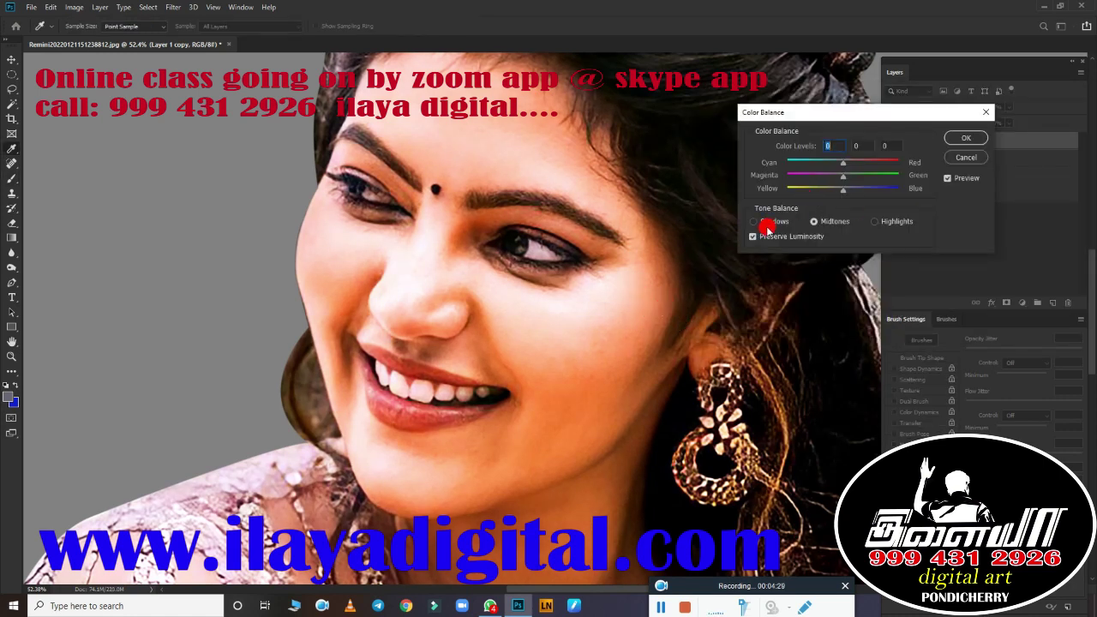
{"action": "left_click_drag", "start_coordinate": [831, 113], "coordinate": [737, 168]}
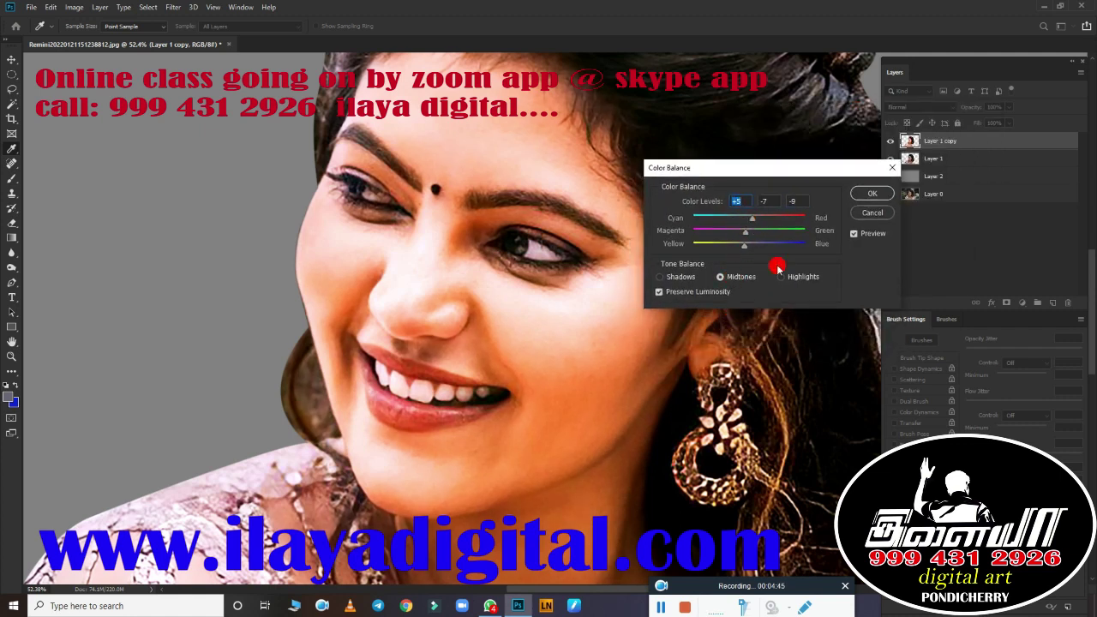
{"action": "left_click_drag", "start_coordinate": [798, 243], "coordinate": [751, 249]}
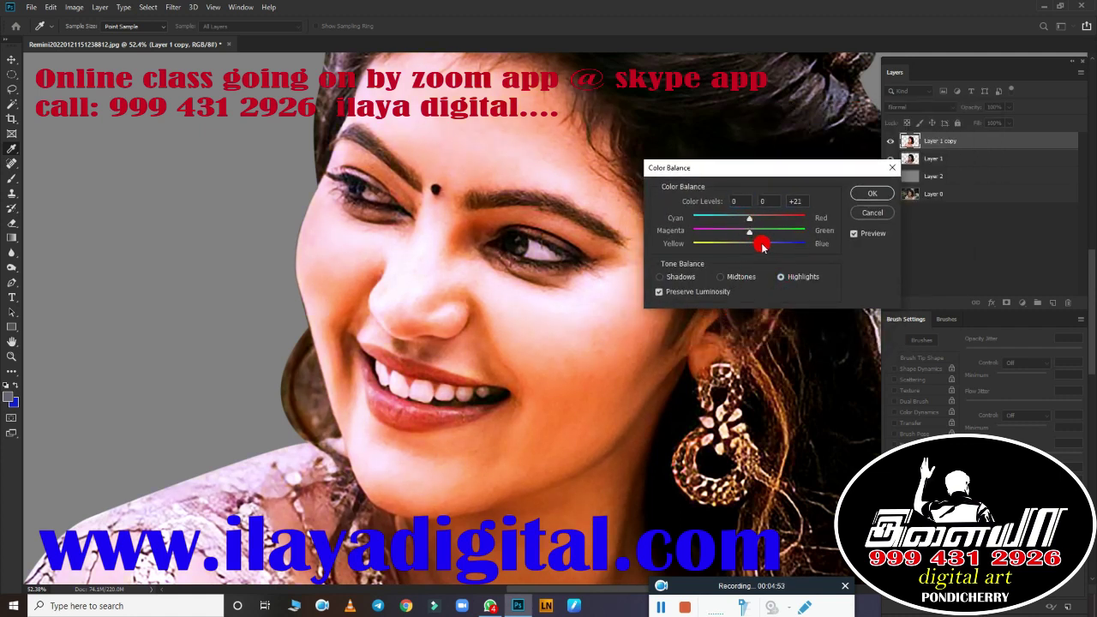
{"action": "key", "text": "Return"}
Step: Compare before and after, zoom to the mouth, and lasso around the lips
{"action": "left_click", "coordinate": [890, 140]}
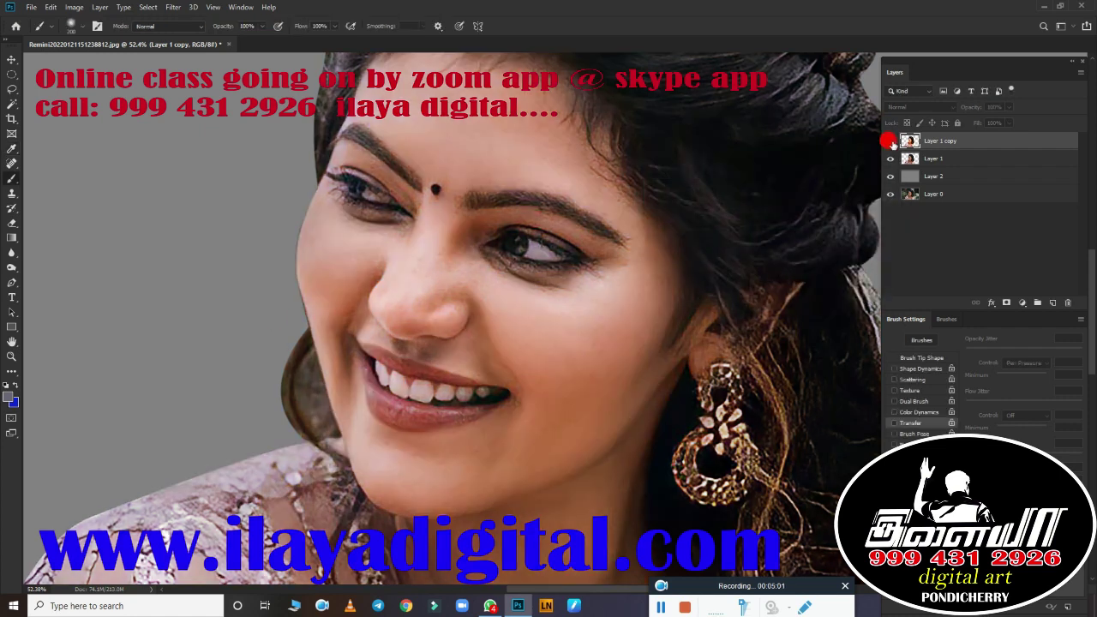
{"action": "key", "text": "b"}
{"action": "scroll", "coordinate": [554, 344], "scroll_direction": "up", "scroll_amount": 5}
{"action": "left_click_drag", "start_coordinate": [374, 440], "coordinate": [502, 321]}
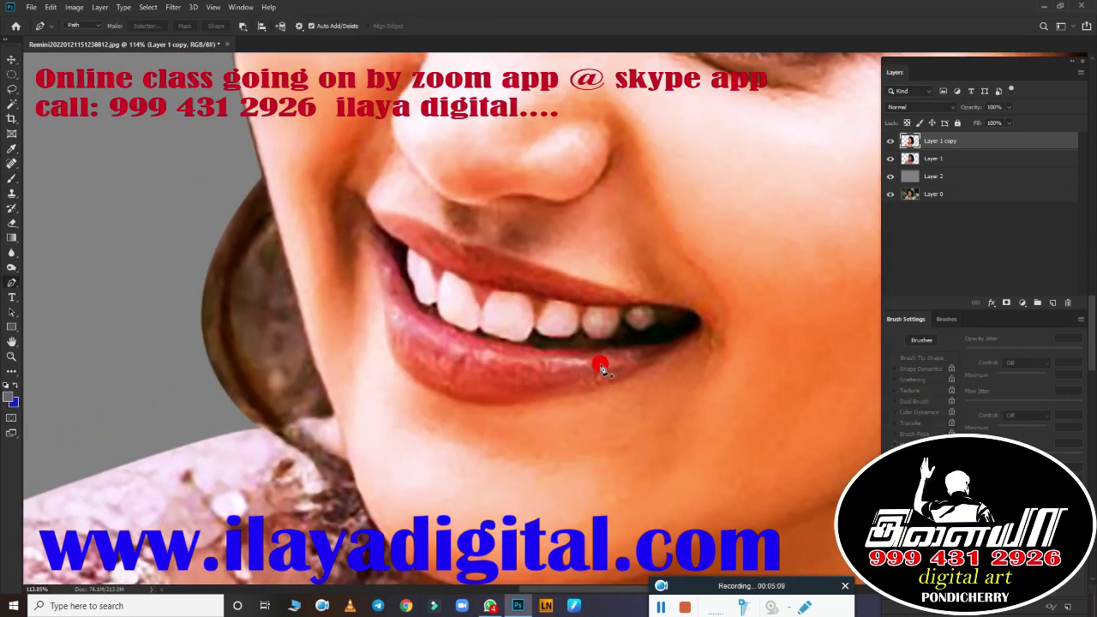
{"action": "key", "text": "l"}
{"action": "left_click_drag", "start_coordinate": [370, 208], "coordinate": [422, 220]}
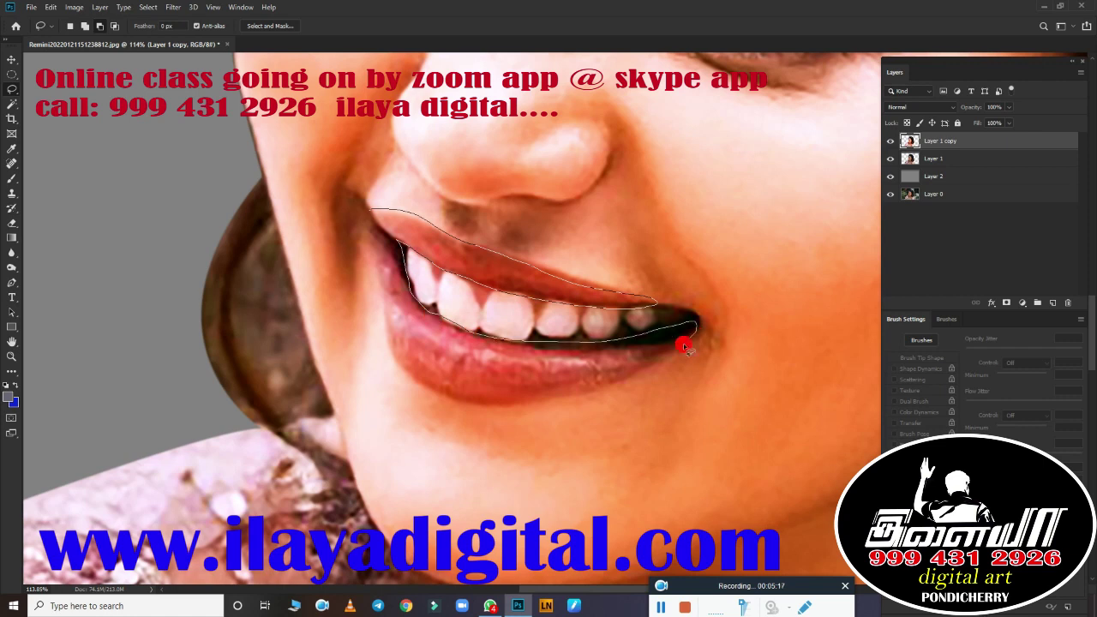
{"action": "left_click_drag", "start_coordinate": [412, 377], "coordinate": [372, 214]}
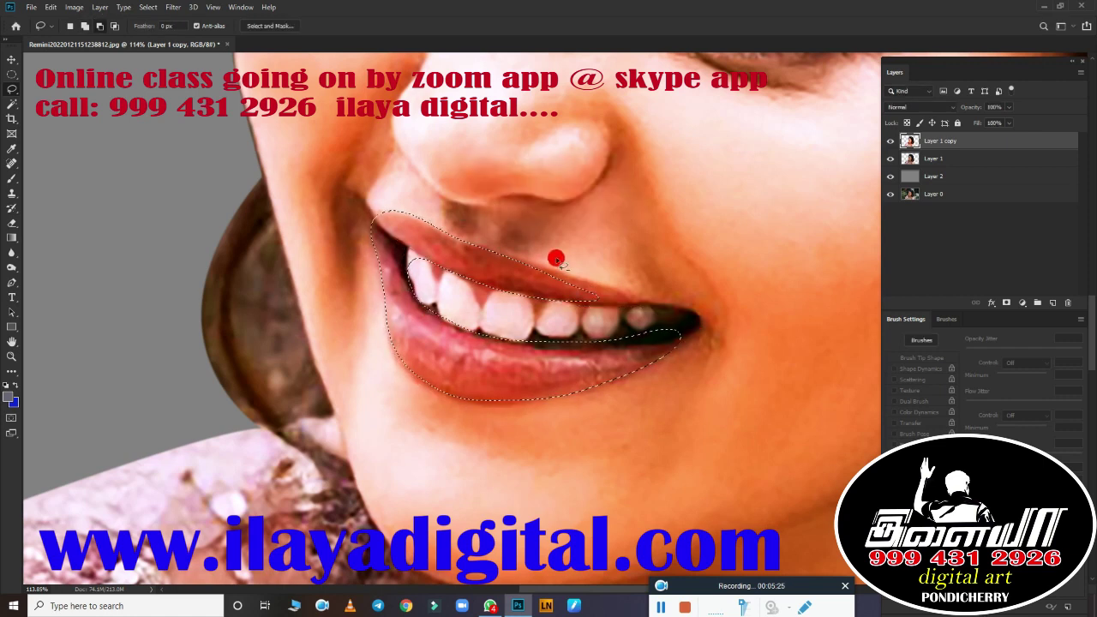
Step: Deepen the lips with a Curves green-channel black point of 35, then fit the image on screen
{"action": "key", "text": "ctrl+m"}
{"action": "key", "text": "alt+4"}
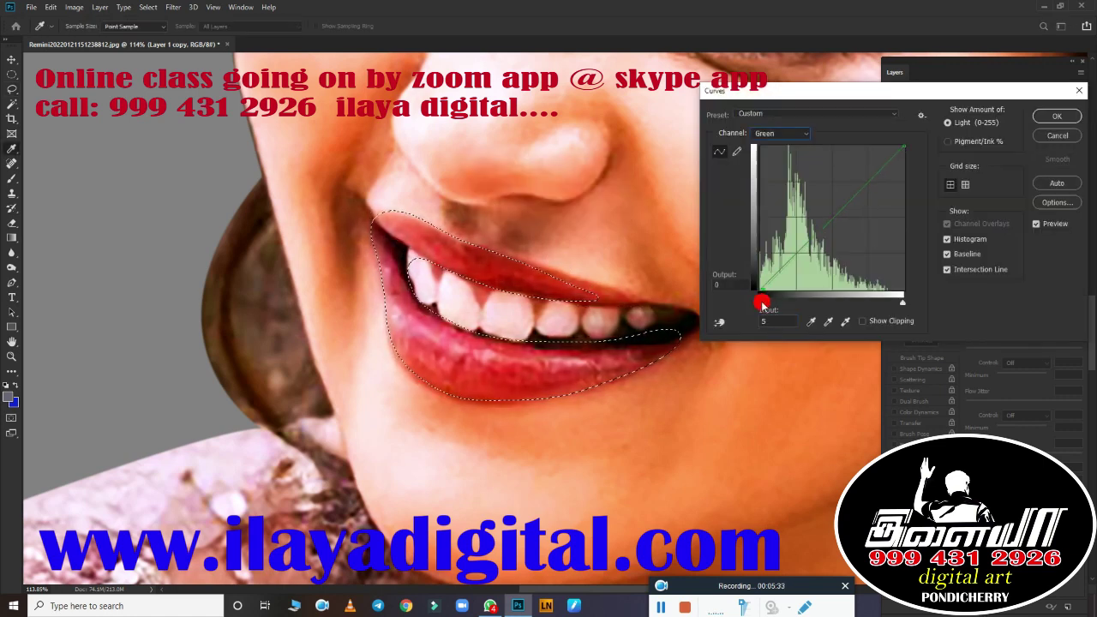
{"action": "left_click_drag", "start_coordinate": [760, 292], "coordinate": [787, 291]}
{"action": "key", "text": "Return"}
{"action": "key", "text": "ctrl+0"}
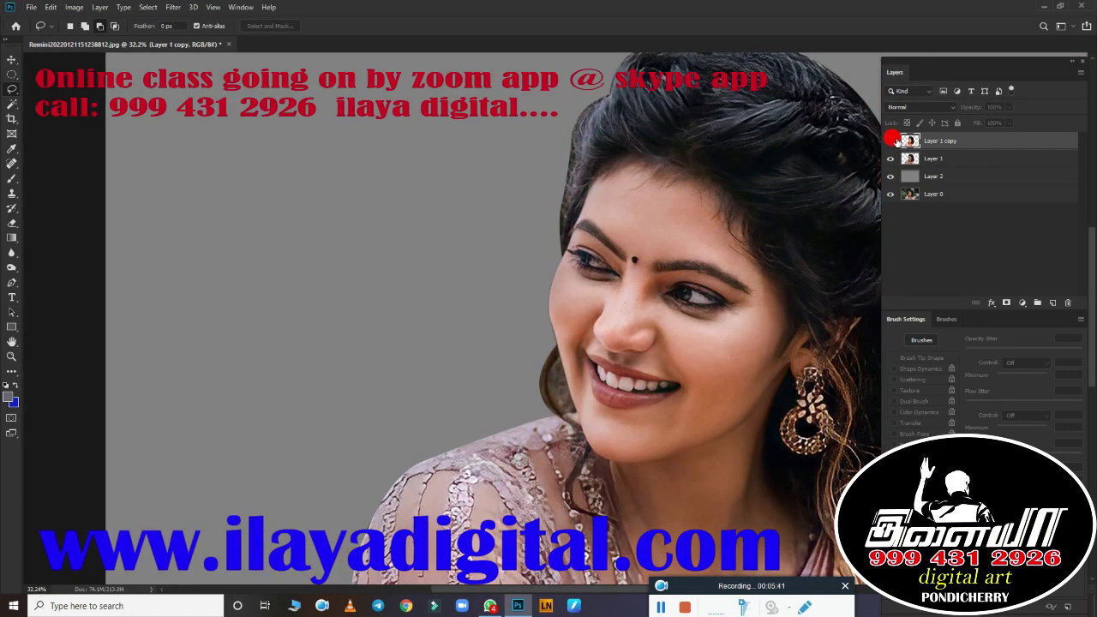
{"action": "scroll", "coordinate": [781, 298], "scroll_direction": "up", "scroll_amount": 2}
{"action": "scroll", "coordinate": [781, 297], "scroll_direction": "down", "scroll_amount": 2}
{"action": "scroll", "coordinate": [765, 331], "scroll_direction": "down", "scroll_amount": 2}
Step: Add empty Layer 3, set the Smudge brush to size 70, and hide the Brush Settings and Layers panels
{"action": "key", "text": "ctrl+0"}
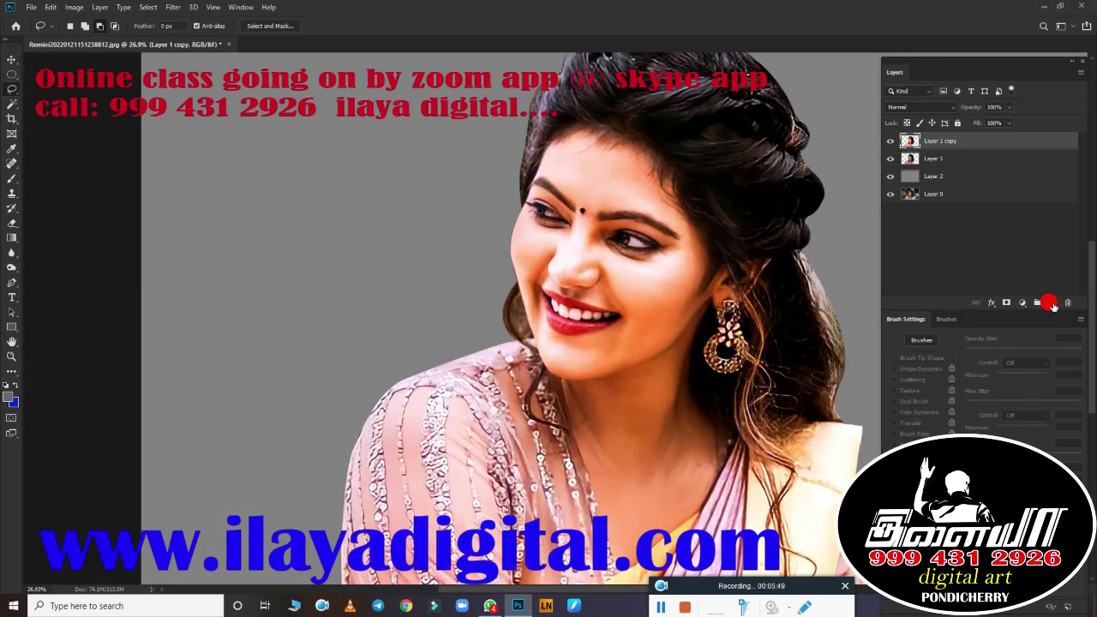
{"action": "left_click", "coordinate": [1053, 303]}
{"action": "scroll", "coordinate": [644, 277], "scroll_direction": "up", "scroll_amount": 3}
{"action": "key", "text": "r"}
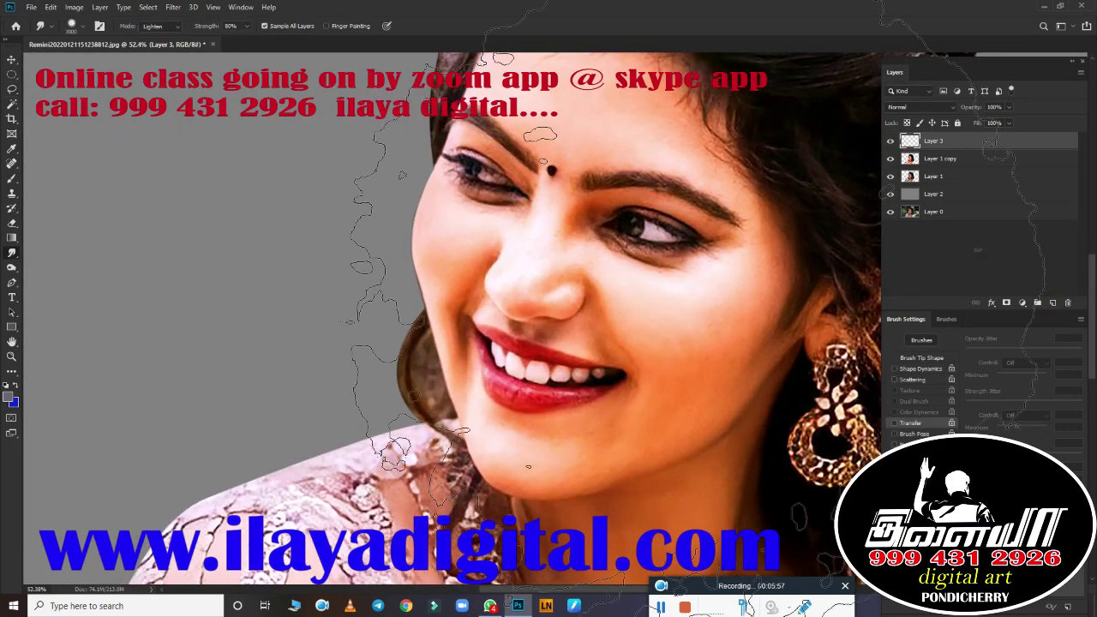
{"action": "left_click_drag", "start_coordinate": [462, 175], "coordinate": [566, 296]}
{"action": "mouse_move", "coordinate": [905, 319]}
{"action": "left_mouse_down"}
{"action": "mouse_move", "coordinate": [360, 287]}
{"action": "mouse_move", "coordinate": [1026, 285]}
{"action": "mouse_move", "coordinate": [1003, 303]}
{"action": "left_mouse_up"}
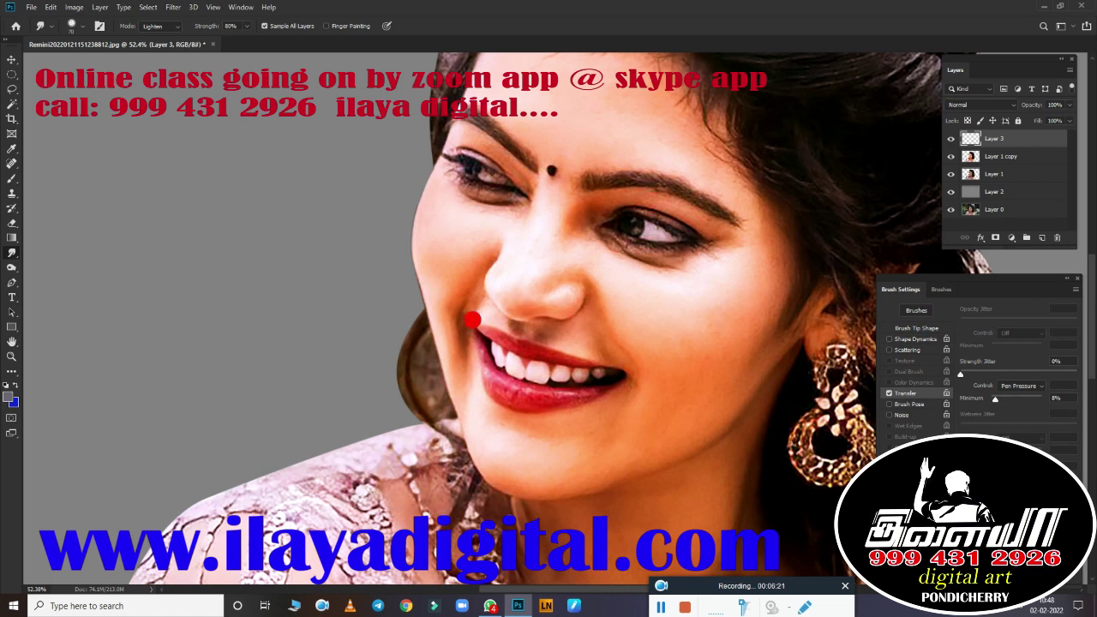
{"action": "right_click", "coordinate": [472, 321]}
{"action": "key", "text": "Escape"}
{"action": "left_click", "coordinate": [1077, 276]}
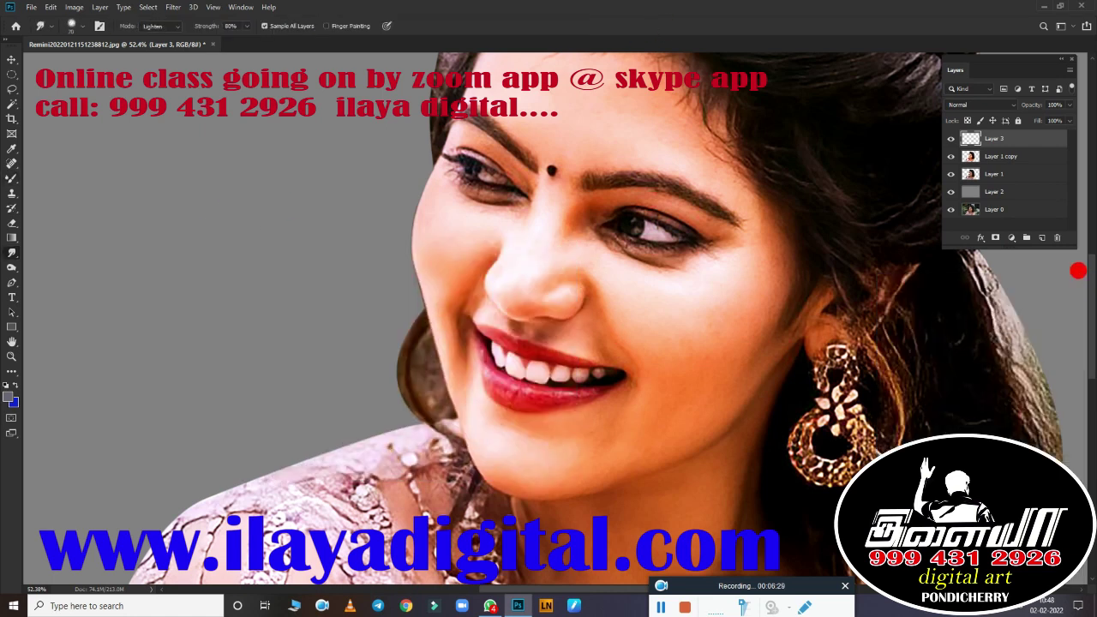
{"action": "left_click", "coordinate": [1072, 58]}
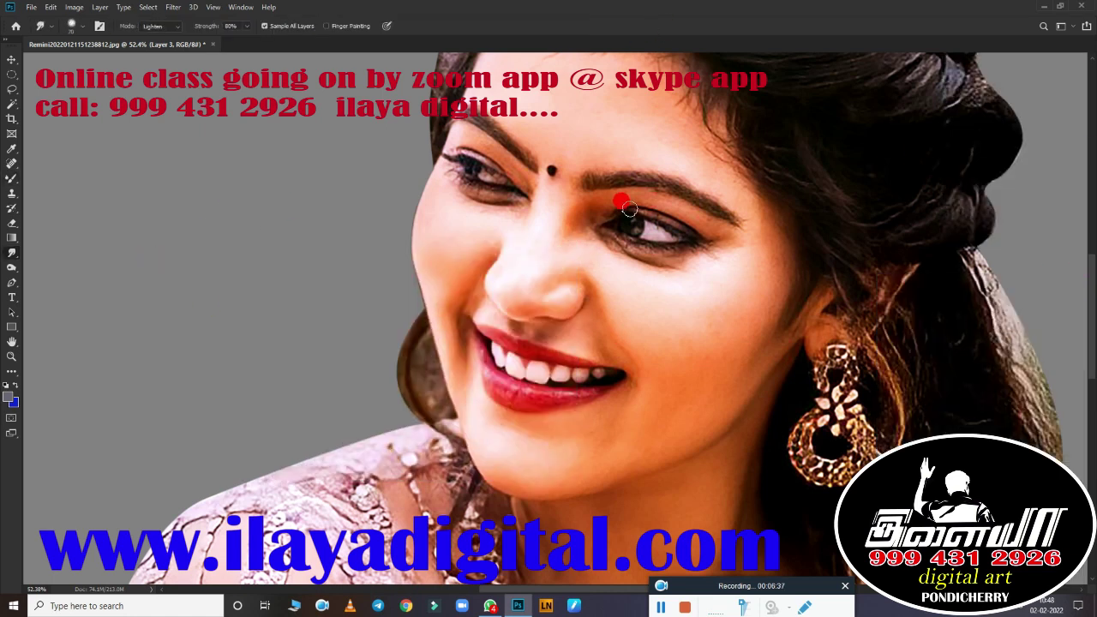
{"action": "scroll", "coordinate": [698, 259], "scroll_direction": "up", "scroll_amount": 5}
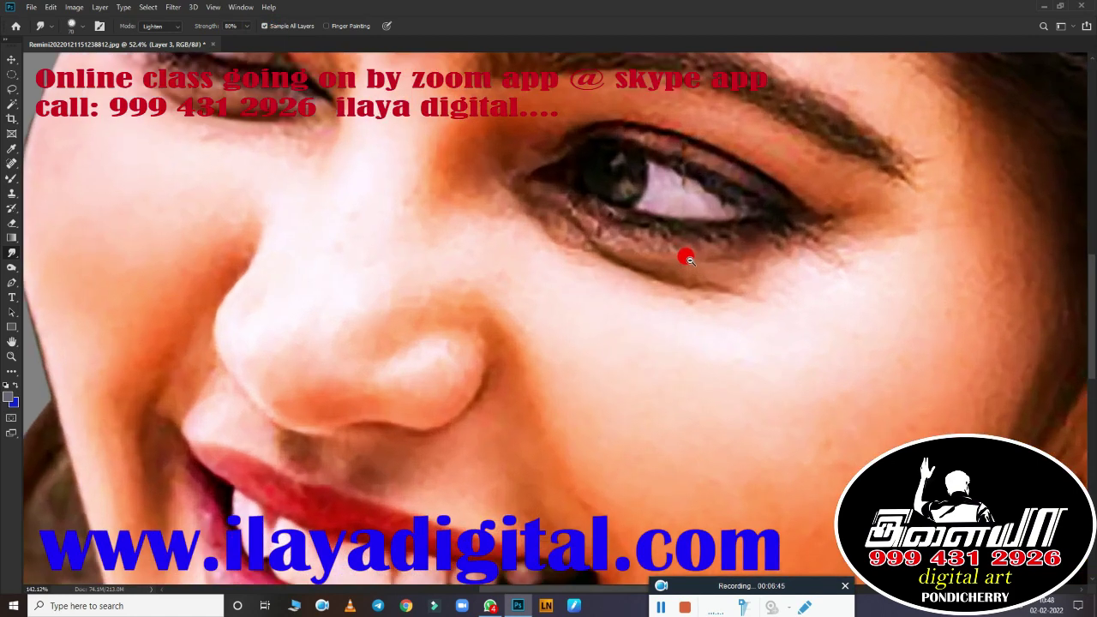
Step: Trace a pen path around the nose, cheek and down toward the chin
{"action": "key", "text": "p"}
{"action": "scroll", "coordinate": [605, 358], "scroll_direction": "up", "scroll_amount": 2}
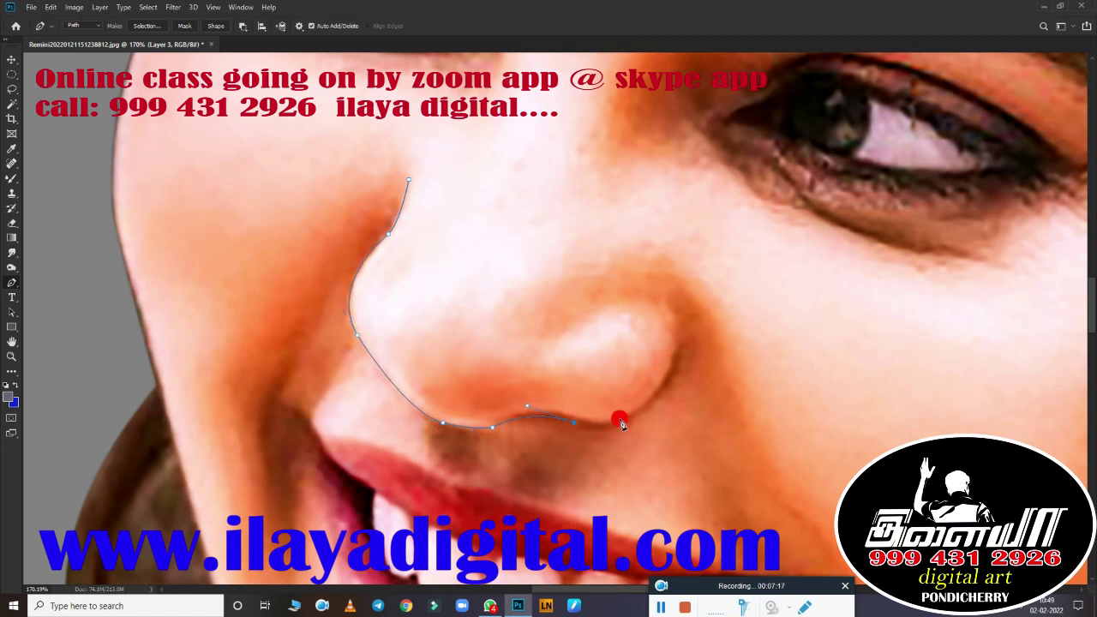
{"action": "scroll", "coordinate": [683, 272], "scroll_direction": "down", "scroll_amount": 3}
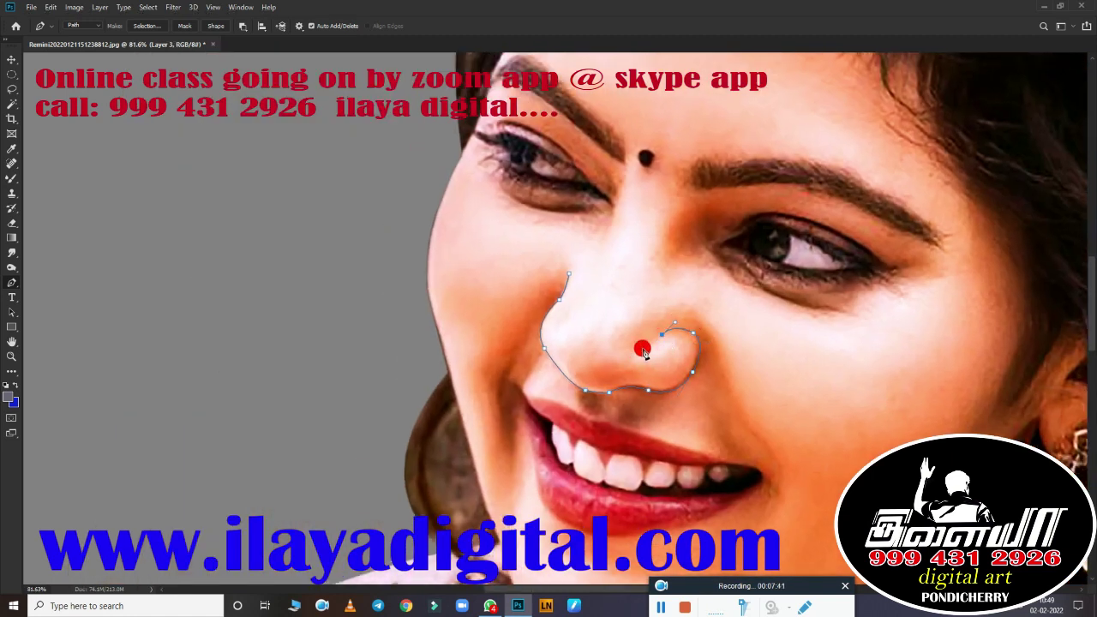
{"action": "key", "text": "ctrl+z"}
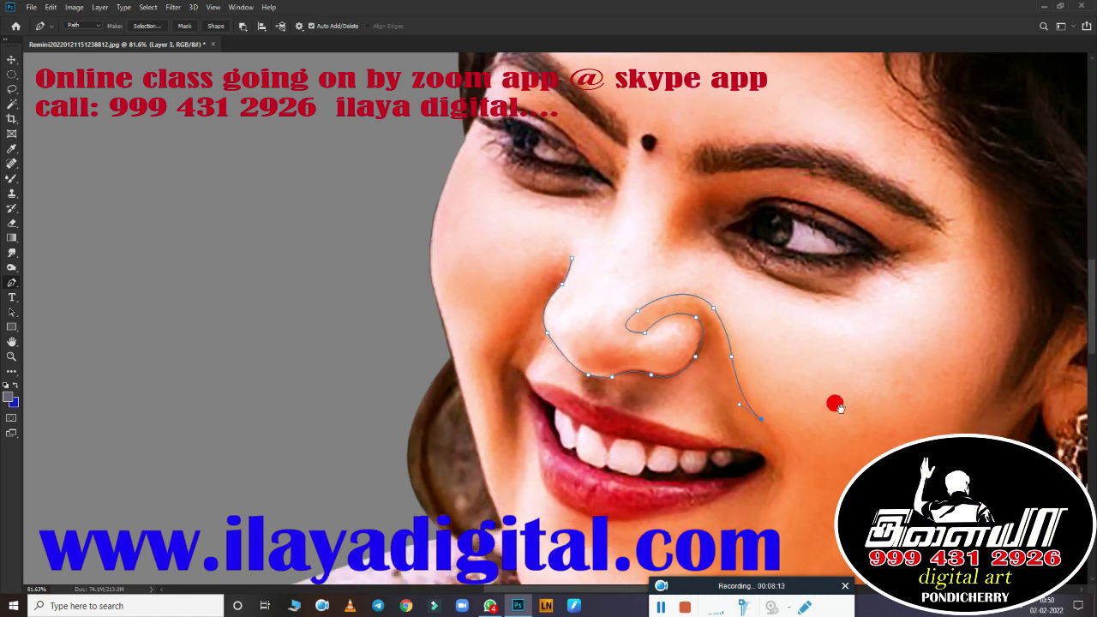
{"action": "scroll", "coordinate": [775, 403], "scroll_direction": "down", "scroll_amount": 5}
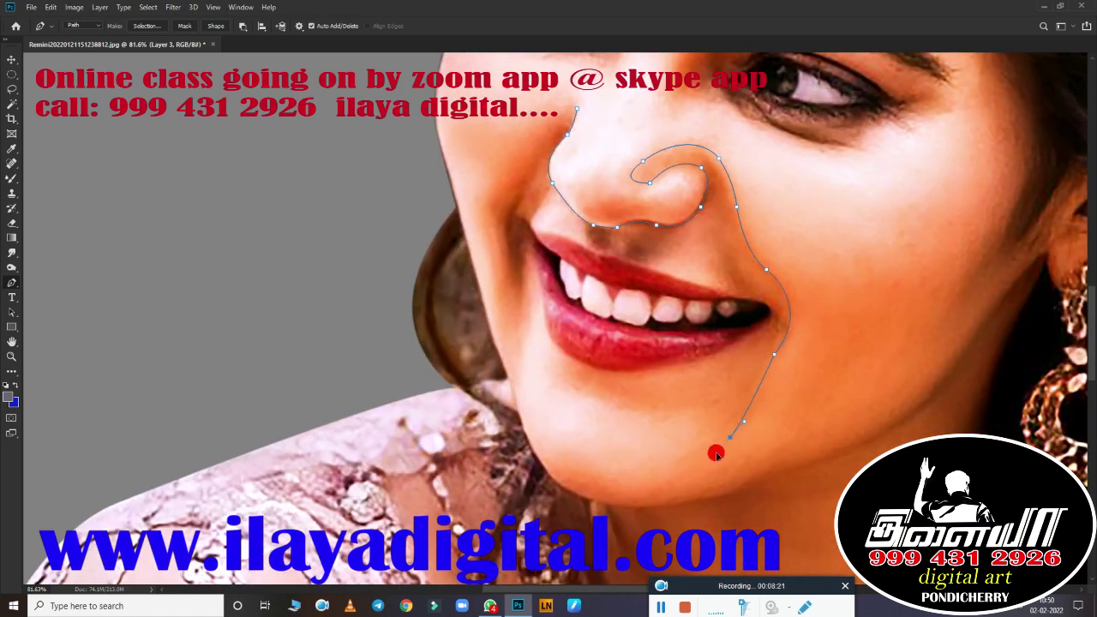
{"action": "left_click_drag", "start_coordinate": [563, 387], "coordinate": [518, 344]}
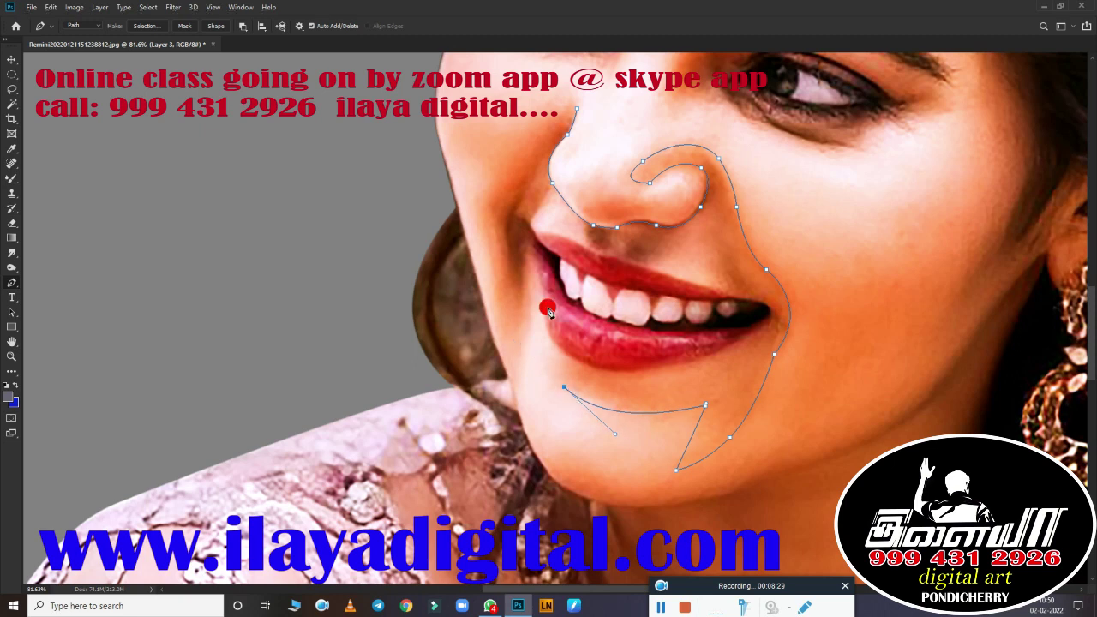
{"action": "scroll", "coordinate": [550, 312], "scroll_direction": "up", "scroll_amount": 3}
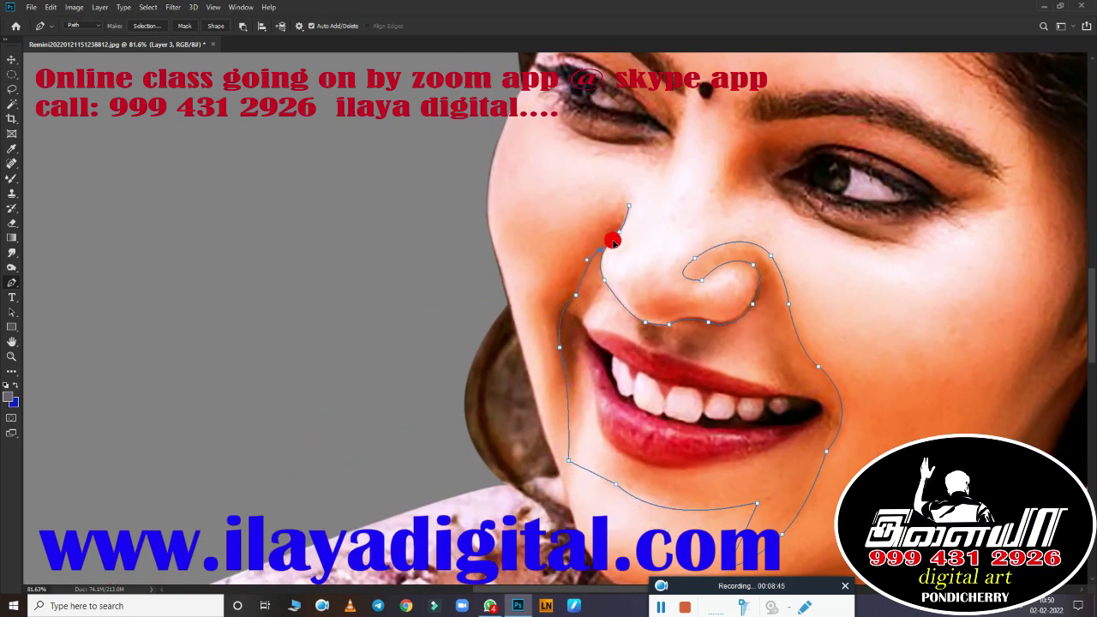
Step: Load the nose path as a selection and feather its edge
{"action": "key", "text": "ctrl+Return"}
{"action": "key", "text": "shift+F6"}
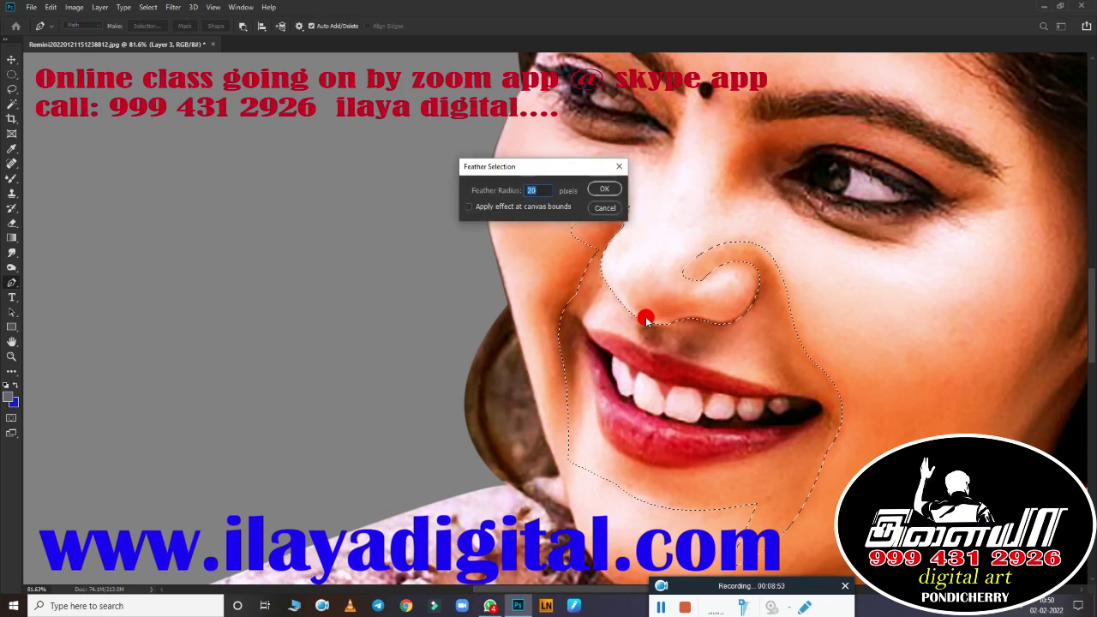
{"action": "key", "text": "Return"}
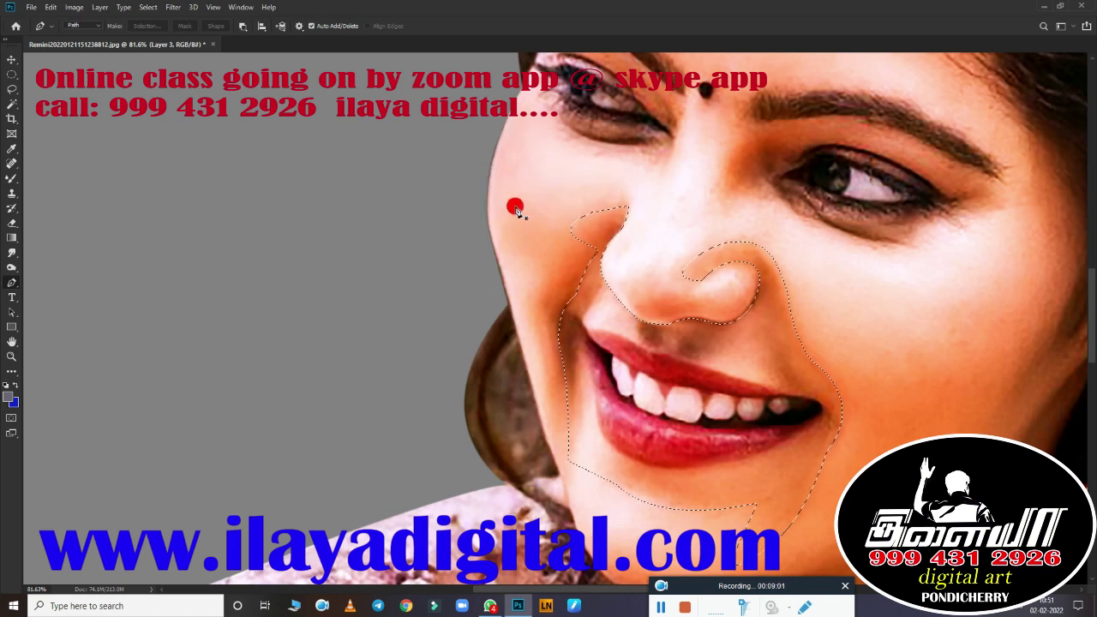
{"action": "scroll", "coordinate": [534, 254], "scroll_direction": "up", "scroll_amount": 5}
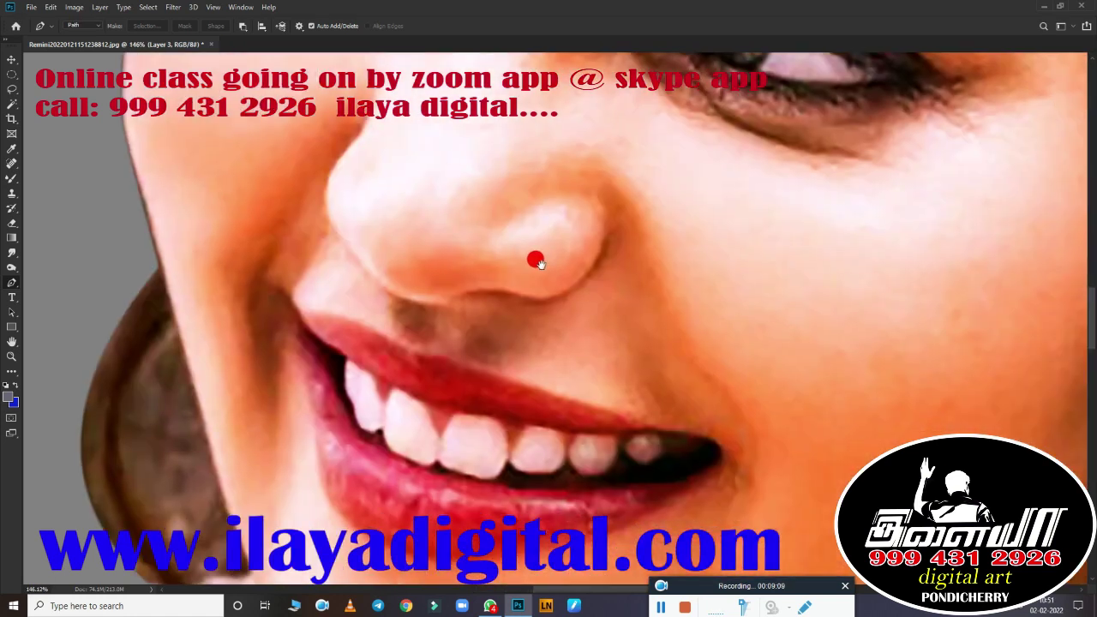
{"action": "left_click", "coordinate": [12, 253]}
{"action": "scroll", "coordinate": [580, 328], "scroll_direction": "up", "scroll_amount": 2}
Step: In Normal smudge mode, blend the skin under the nose, the nostril rim and the selection edge
{"action": "scroll", "coordinate": [557, 232], "scroll_direction": "up", "scroll_amount": 3}
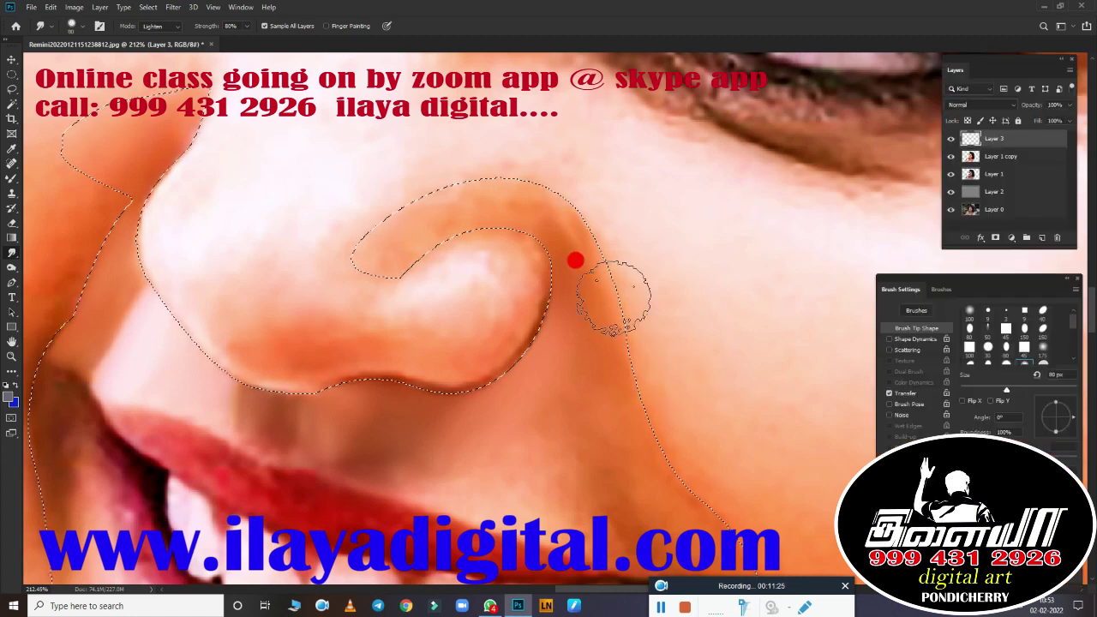
{"action": "left_click", "coordinate": [152, 26]}
{"action": "left_click", "coordinate": [156, 39]}
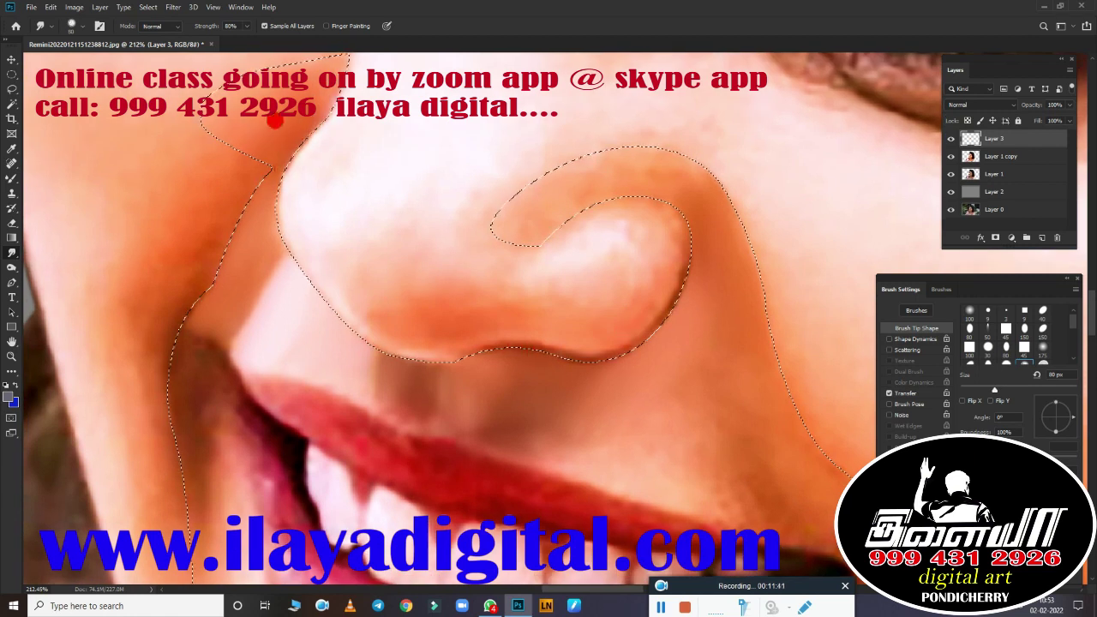
{"action": "key", "text": "bracketleft"}
{"action": "key", "text": "bracketleft"}
{"action": "key", "text": "bracketleft"}
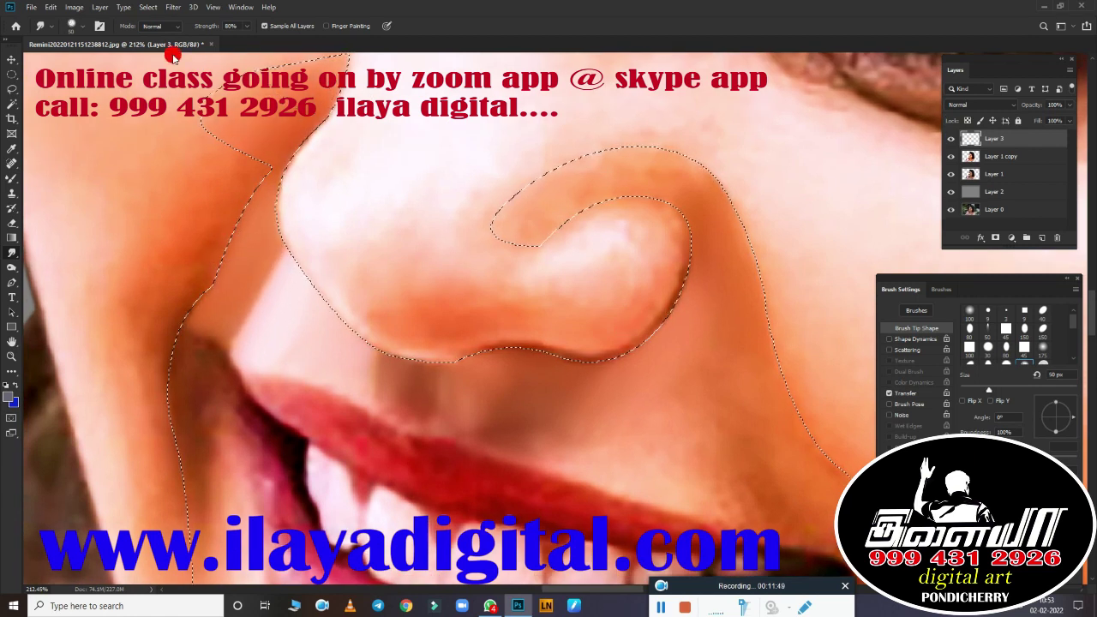
{"action": "key", "text": "bracketright"}
{"action": "key", "text": "bracketright"}
{"action": "key", "text": "bracketright"}
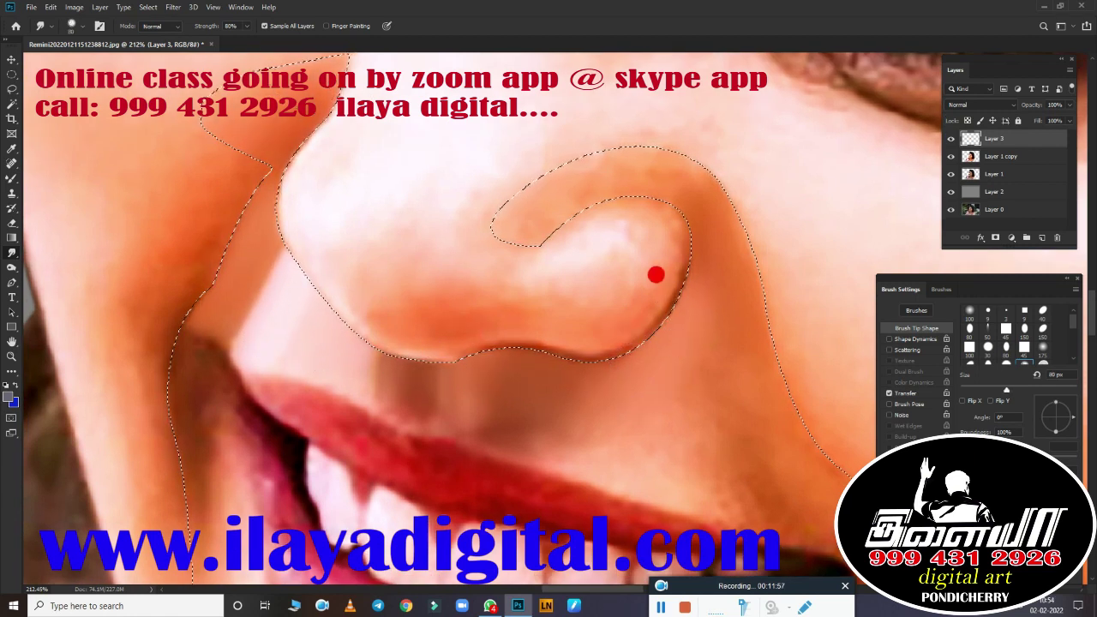
{"action": "key", "text": "bracketleft"}
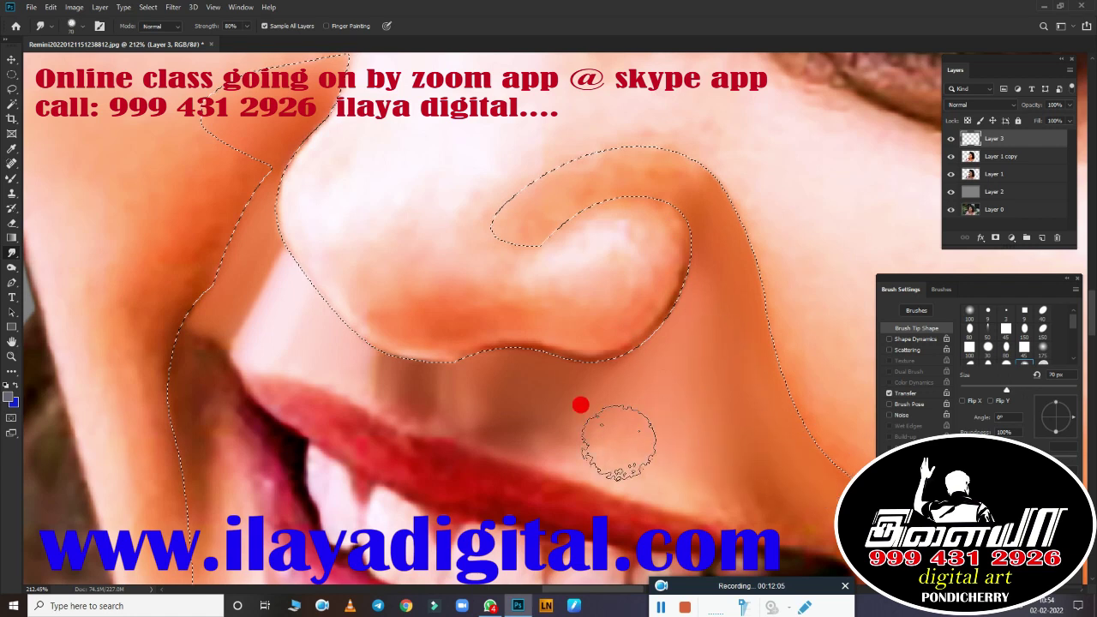
{"action": "left_click_drag", "start_coordinate": [619, 441], "coordinate": [579, 411]}
{"action": "key", "text": "bracketright"}
{"action": "key", "text": "bracketright"}
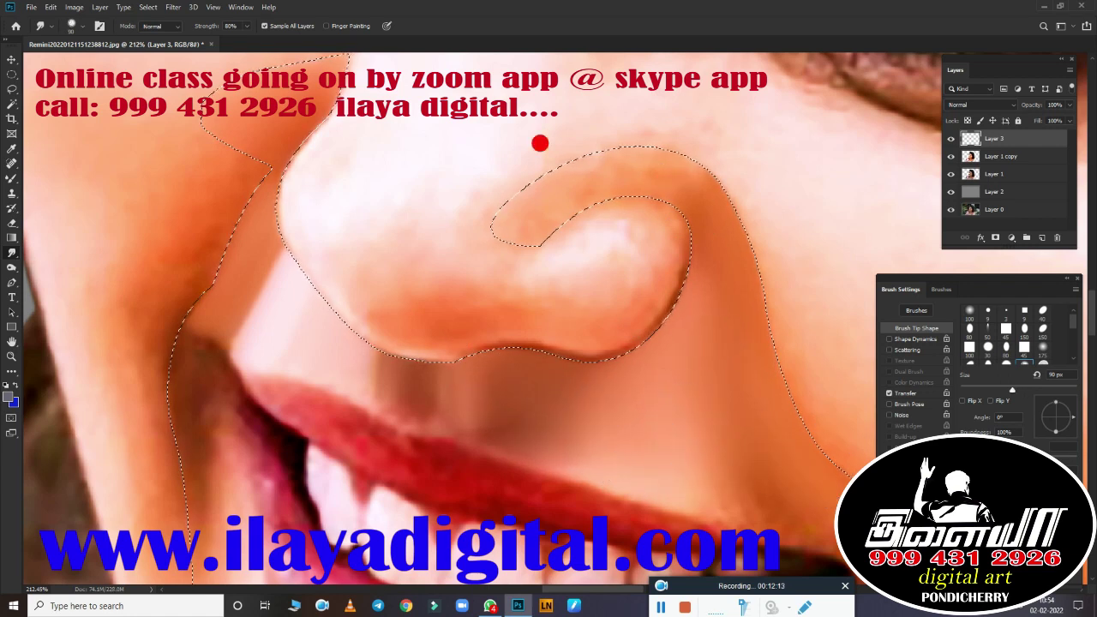
{"action": "mouse_move", "coordinate": [565, 167]}
{"action": "left_mouse_down"}
{"action": "mouse_move", "coordinate": [739, 289]}
{"action": "mouse_move", "coordinate": [541, 314]}
{"action": "mouse_move", "coordinate": [571, 367]}
{"action": "mouse_move", "coordinate": [571, 437]}
{"action": "mouse_move", "coordinate": [557, 425]}
{"action": "mouse_move", "coordinate": [685, 225]}
{"action": "left_mouse_up"}
{"action": "mouse_move", "coordinate": [518, 223]}
{"action": "left_mouse_down"}
{"action": "mouse_move", "coordinate": [130, 222]}
{"action": "mouse_move", "coordinate": [478, 289]}
{"action": "mouse_move", "coordinate": [515, 452]}
{"action": "left_mouse_up"}
Step: Blend along the selection edge with a 125 px brush, then smooth the nose tip at 70 px
{"action": "key", "text": "bracketright"}
{"action": "key", "text": "bracketright"}
{"action": "left_click_drag", "start_coordinate": [369, 303], "coordinate": [662, 486]}
{"action": "key", "text": "bracketleft"}
{"action": "key", "text": "bracketleft"}
{"action": "key", "text": "bracketleft"}
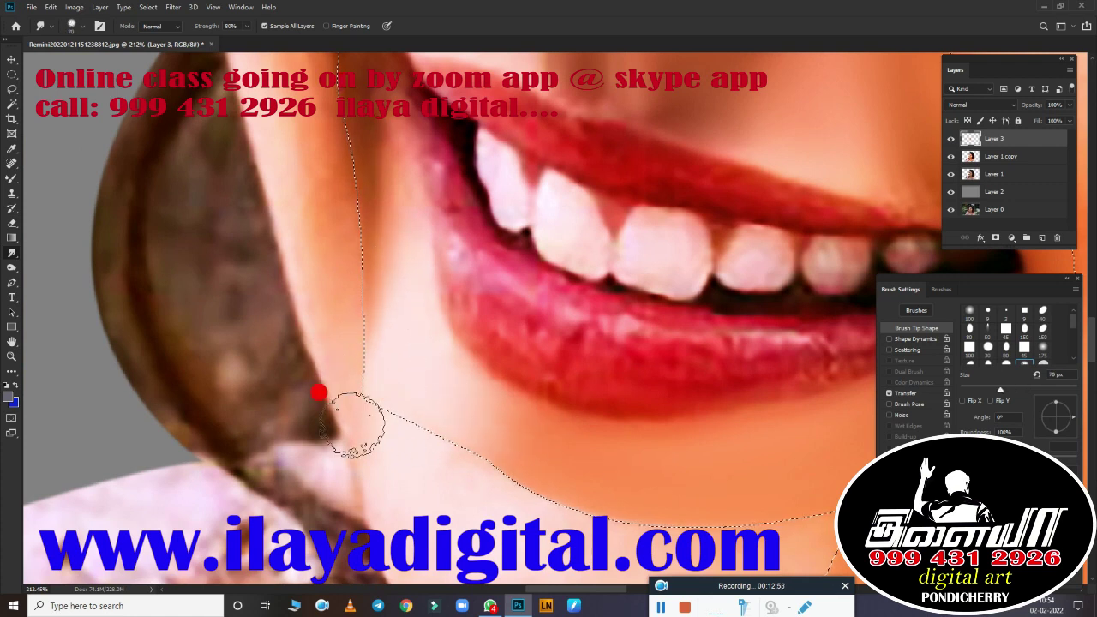
{"action": "scroll", "coordinate": [387, 262], "scroll_direction": "up", "scroll_amount": 5}
{"action": "left_click_drag", "start_coordinate": [431, 215], "coordinate": [189, 192]}
{"action": "scroll", "coordinate": [607, 265], "scroll_direction": "down", "scroll_amount": 5}
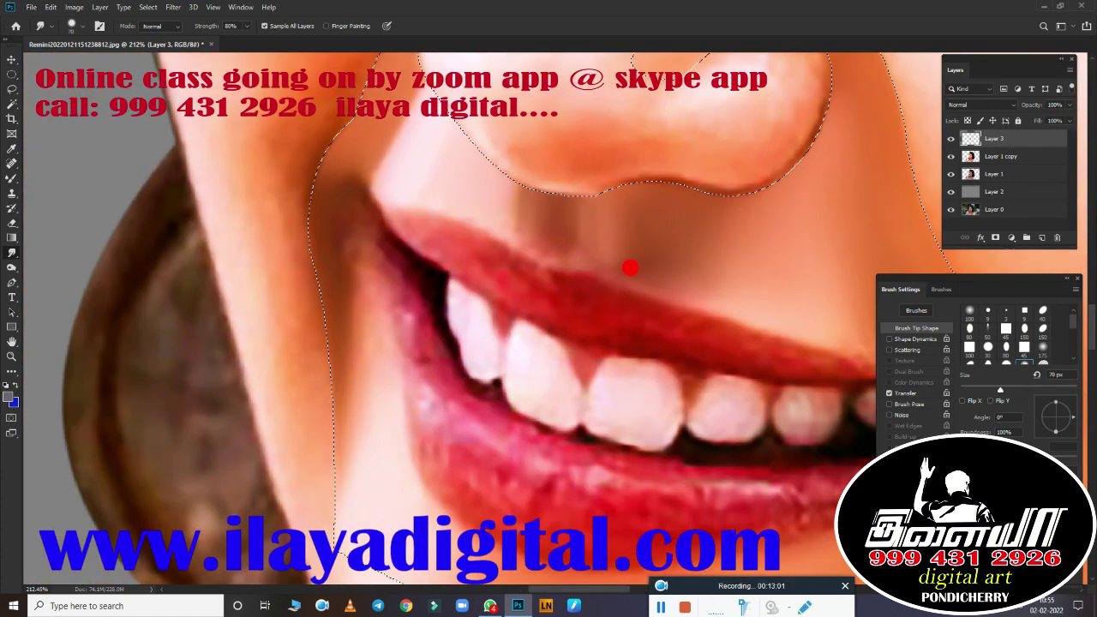
{"action": "scroll", "coordinate": [598, 255], "scroll_direction": "up", "scroll_amount": 2}
{"action": "scroll", "coordinate": [581, 327], "scroll_direction": "up", "scroll_amount": 3}
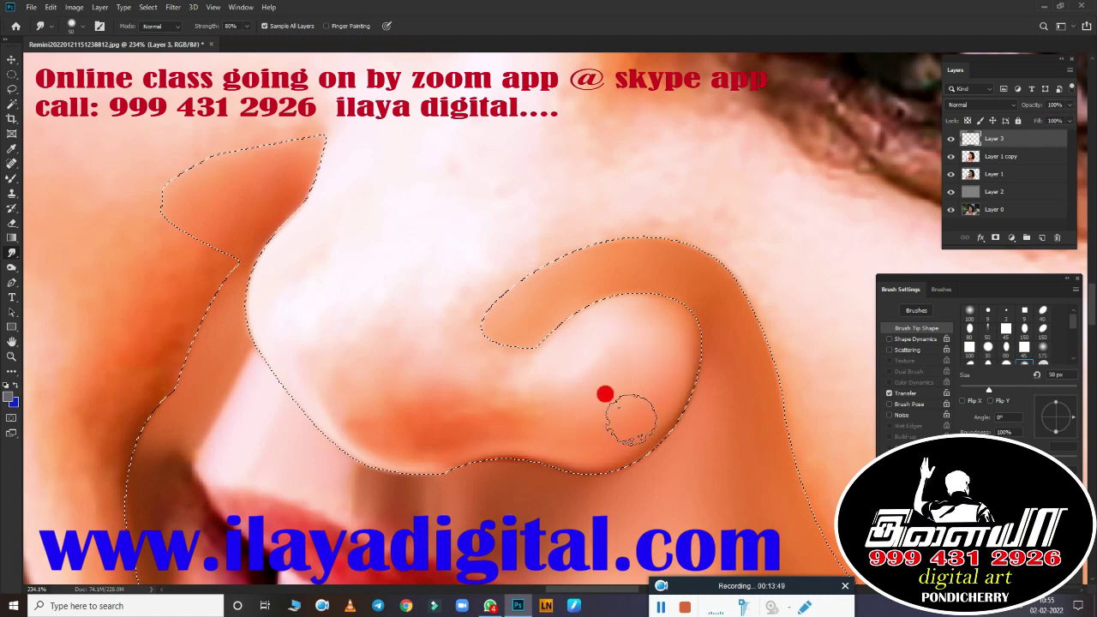
{"action": "mouse_move", "coordinate": [402, 433]}
{"action": "left_mouse_down"}
{"action": "mouse_move", "coordinate": [445, 367]}
{"action": "mouse_move", "coordinate": [386, 417]}
{"action": "mouse_move", "coordinate": [488, 439]}
{"action": "left_mouse_up"}
{"action": "mouse_move", "coordinate": [404, 387]}
{"action": "left_mouse_down"}
{"action": "mouse_move", "coordinate": [541, 363]}
{"action": "mouse_move", "coordinate": [502, 382]}
{"action": "left_mouse_up"}
Step: Adjust the smudge brush between 70 and 150 px while reviewing the nose area, ending at 100 px
{"action": "key", "text": "bracketright"}
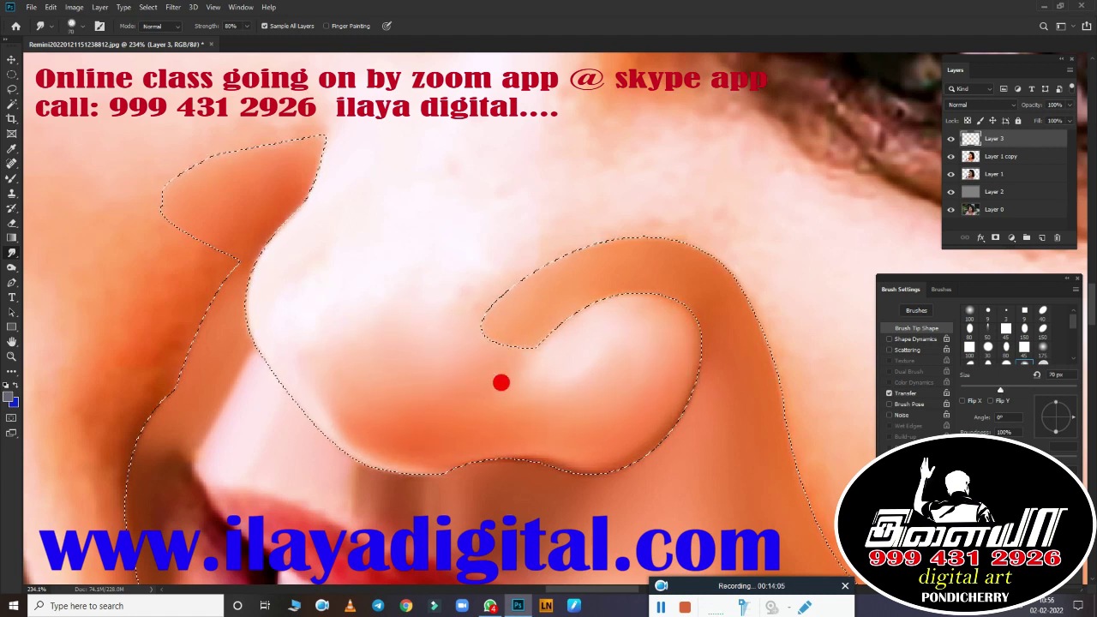
{"action": "key", "text": "bracketright"}
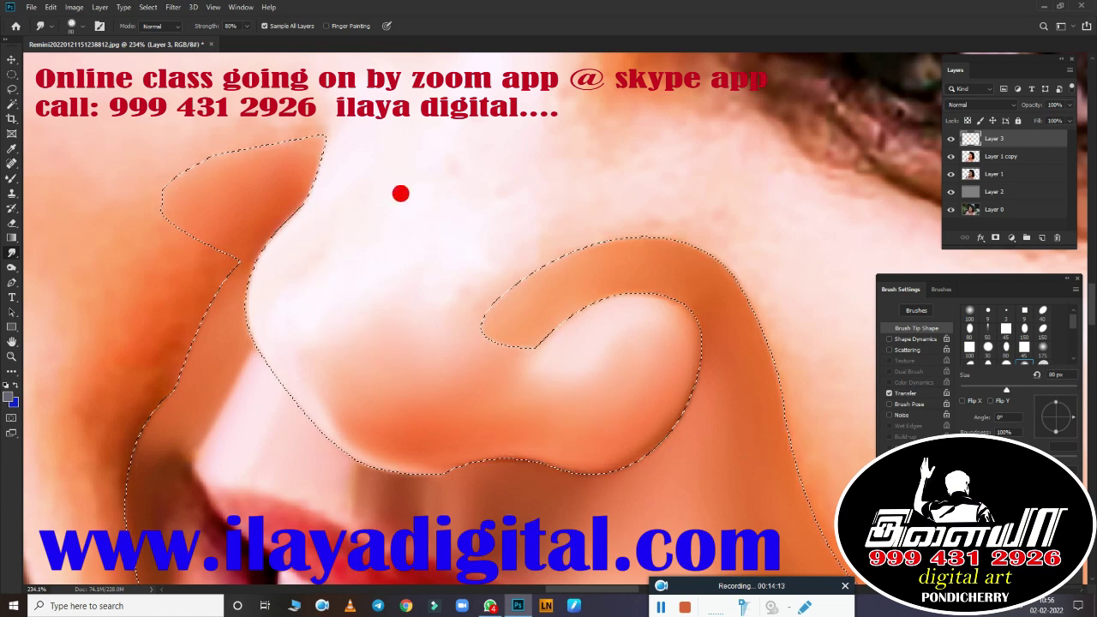
{"action": "key", "text": "bracketright"}
{"action": "key", "text": "bracketright"}
{"action": "key", "text": "bracketright"}
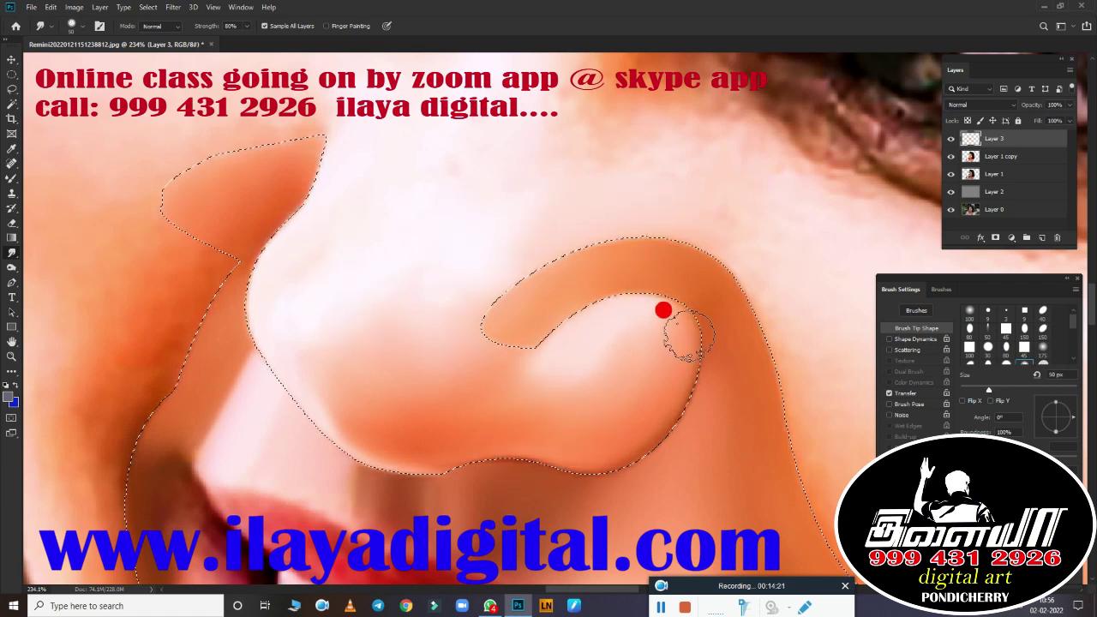
{"action": "key", "text": "super"}
{"action": "scroll", "coordinate": [642, 363], "scroll_direction": "down", "scroll_amount": 5}
{"action": "scroll", "coordinate": [526, 179], "scroll_direction": "up", "scroll_amount": 3}
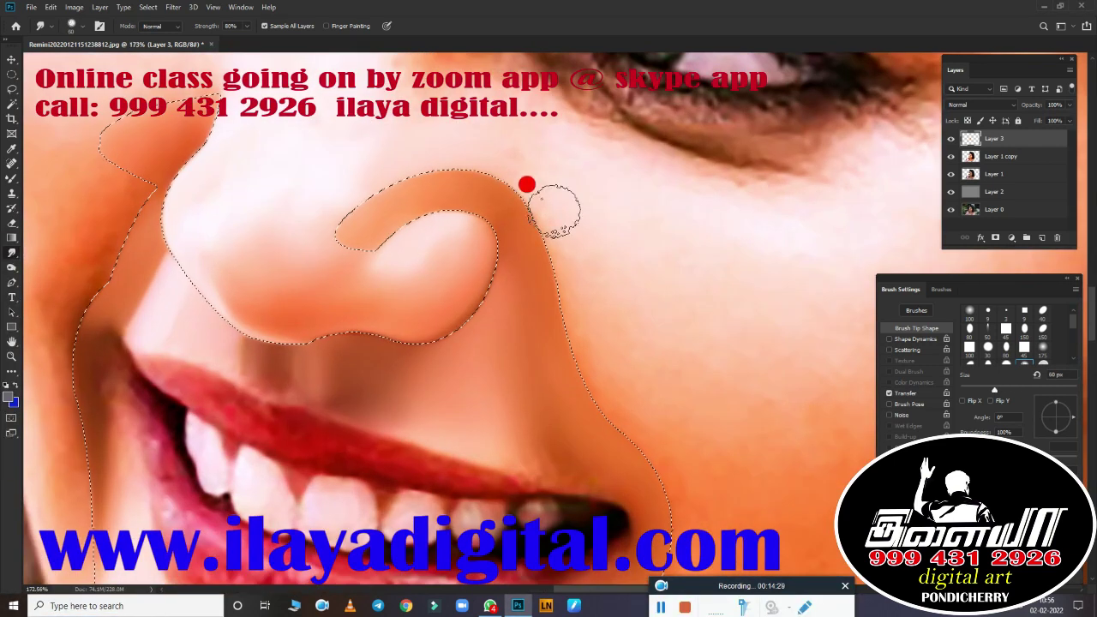
{"action": "key", "text": "bracketright"}
{"action": "key", "text": "bracketright"}
{"action": "key", "text": "bracketright"}
{"action": "scroll", "coordinate": [592, 198], "scroll_direction": "down", "scroll_amount": 5}
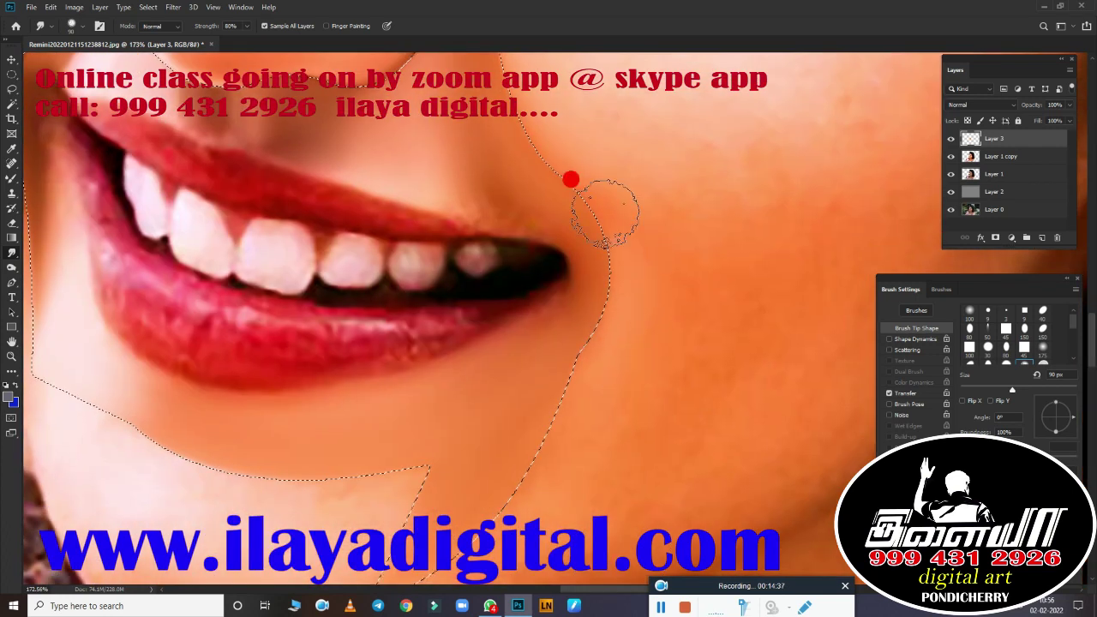
{"action": "scroll", "coordinate": [282, 343], "scroll_direction": "up", "scroll_amount": 3}
{"action": "key", "text": "bracketright"}
{"action": "key", "text": "bracketright"}
{"action": "key", "text": "bracketright"}
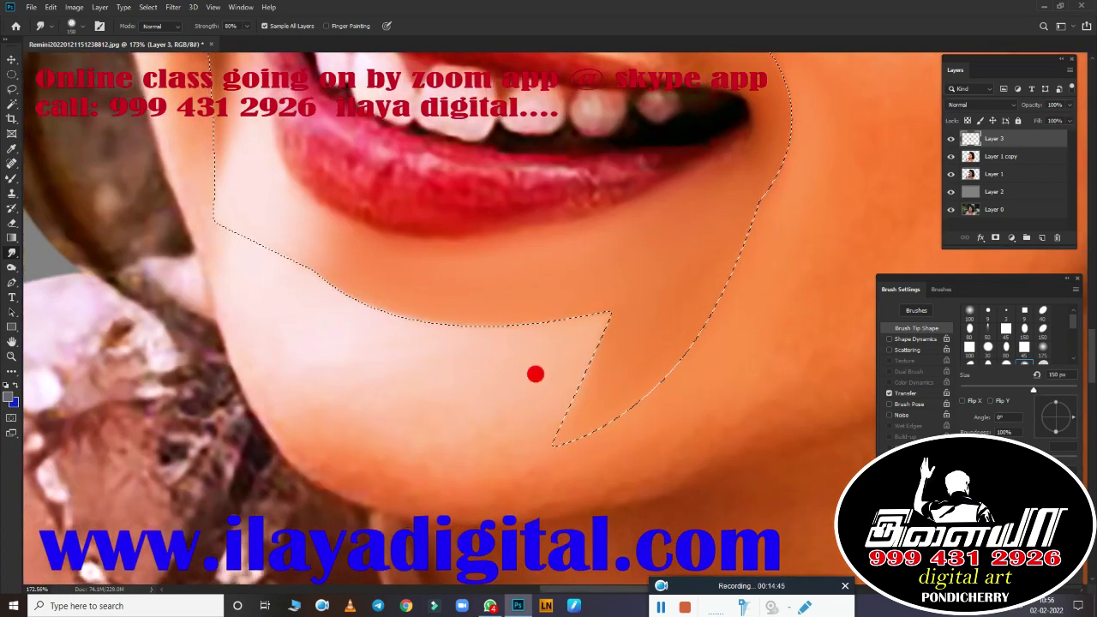
{"action": "scroll", "coordinate": [514, 360], "scroll_direction": "up", "scroll_amount": 3}
{"action": "scroll", "coordinate": [433, 308], "scroll_direction": "up", "scroll_amount": 3}
{"action": "key", "text": "bracketleft"}
{"action": "key", "text": "bracketleft"}
{"action": "key", "text": "bracketleft"}
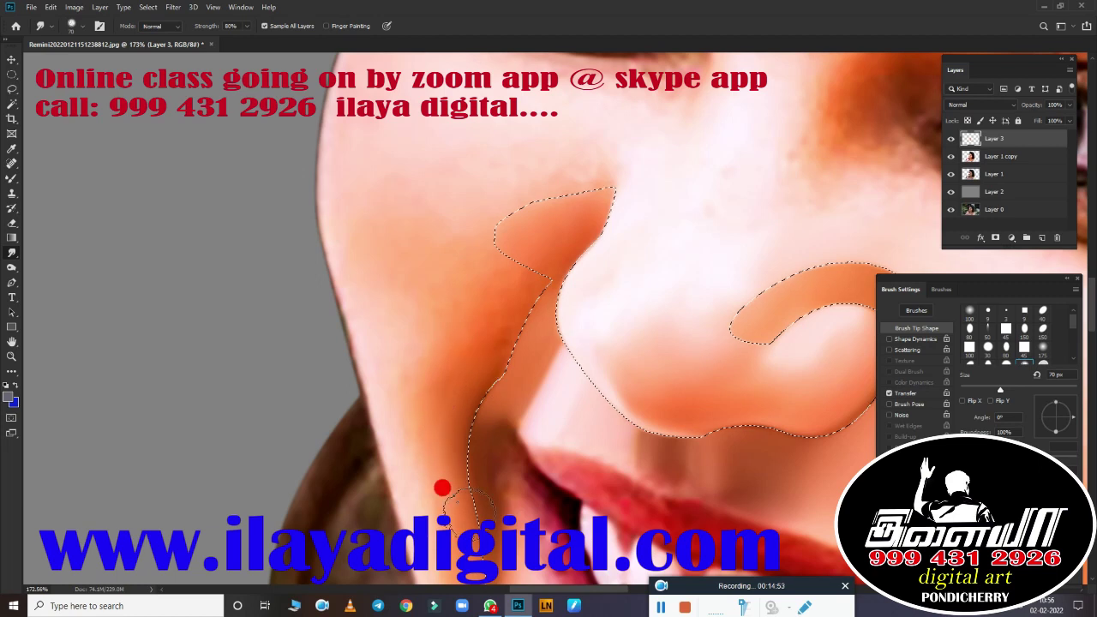
{"action": "key", "text": "bracketright"}
{"action": "key", "text": "bracketright"}
{"action": "key", "text": "bracketright"}
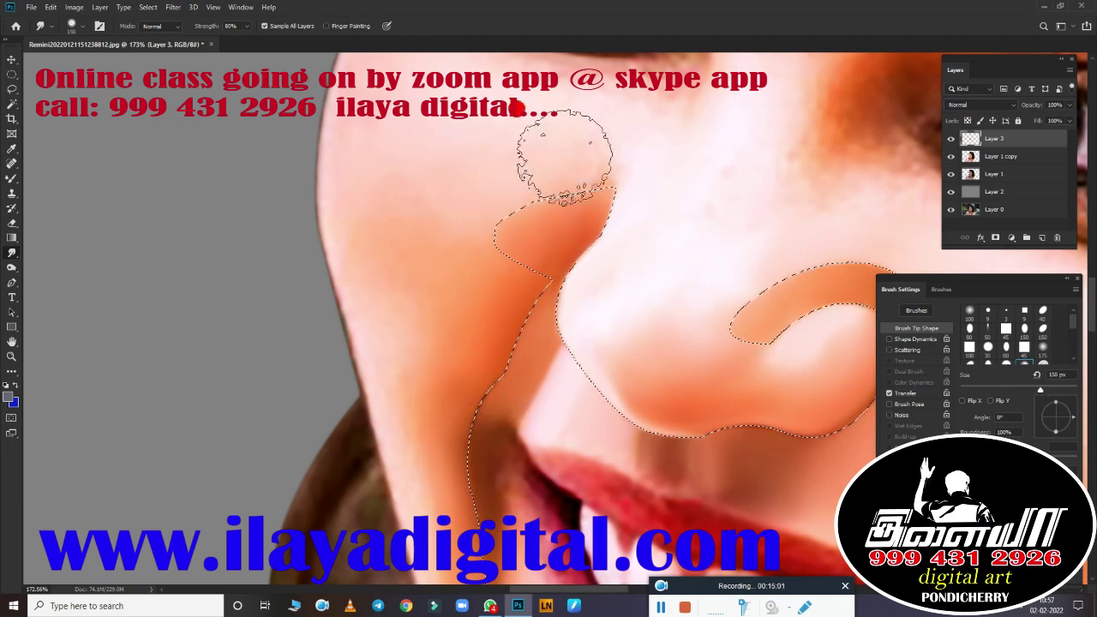
{"action": "scroll", "coordinate": [531, 368], "scroll_direction": "down", "scroll_amount": 3}
Step: Resize the smudge brush between 50 and 70 px, settling on 60 px
{"action": "scroll", "coordinate": [549, 263], "scroll_direction": "up", "scroll_amount": 3}
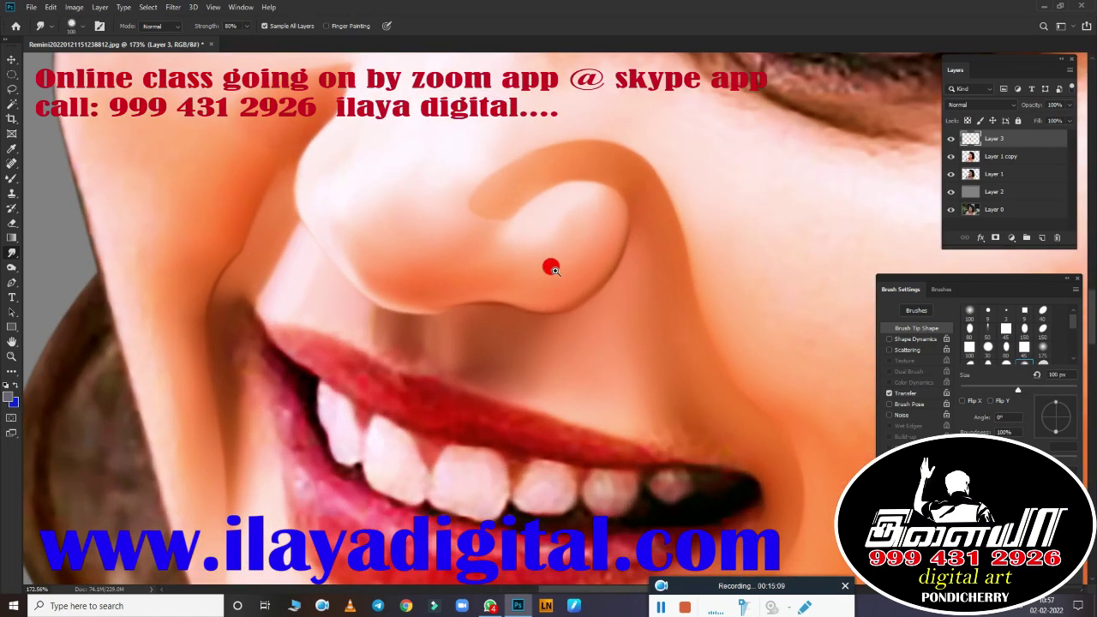
{"action": "scroll", "coordinate": [428, 292], "scroll_direction": "up", "scroll_amount": 3}
{"action": "scroll", "coordinate": [539, 403], "scroll_direction": "down", "scroll_amount": 3}
{"action": "key", "text": "bracketleft"}
{"action": "key", "text": "bracketleft"}
{"action": "key", "text": "bracketleft"}
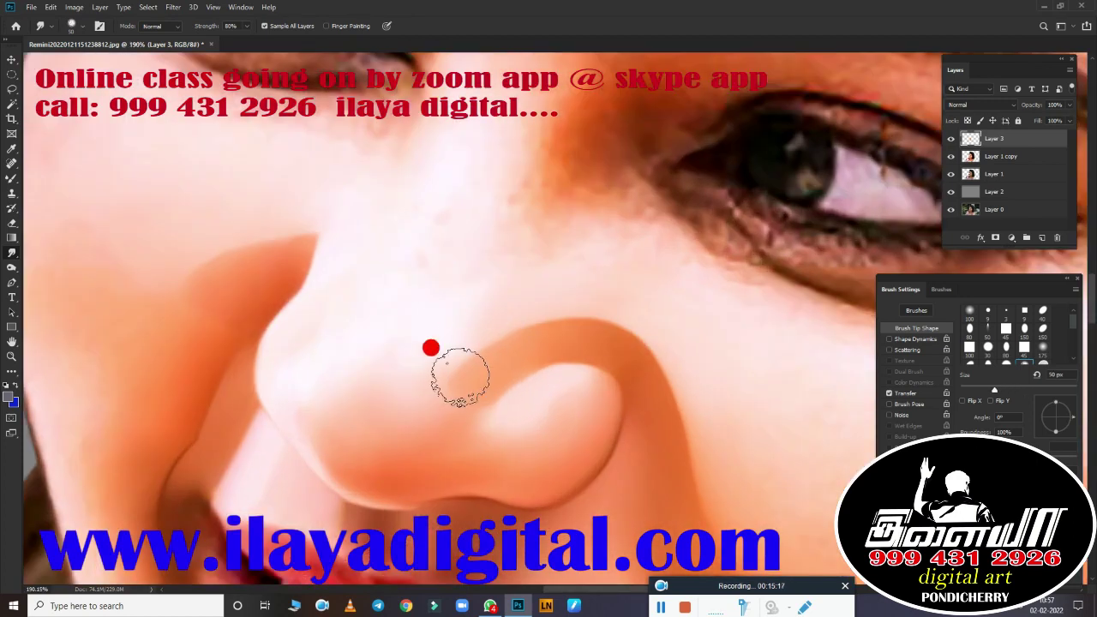
{"action": "key", "text": "bracketright"}
{"action": "key", "text": "bracketright"}
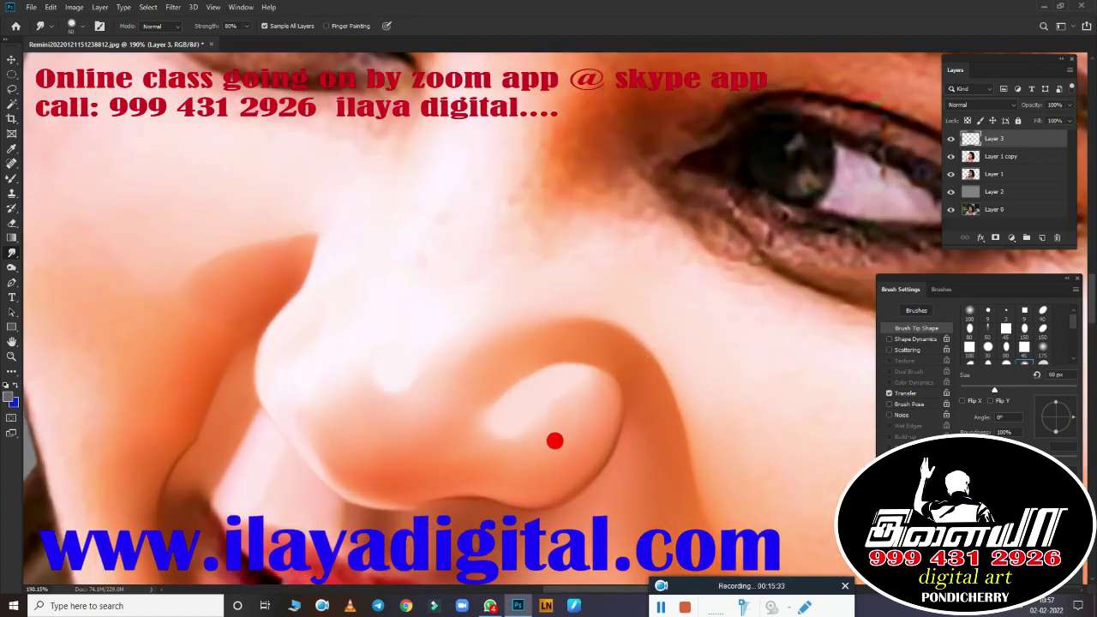
{"action": "scroll", "coordinate": [554, 440], "scroll_direction": "down", "scroll_amount": 3}
{"action": "scroll", "coordinate": [575, 335], "scroll_direction": "up", "scroll_amount": 3}
{"action": "key", "text": "bracketleft"}
{"action": "key", "text": "bracketleft"}
{"action": "key", "text": "bracketleft"}
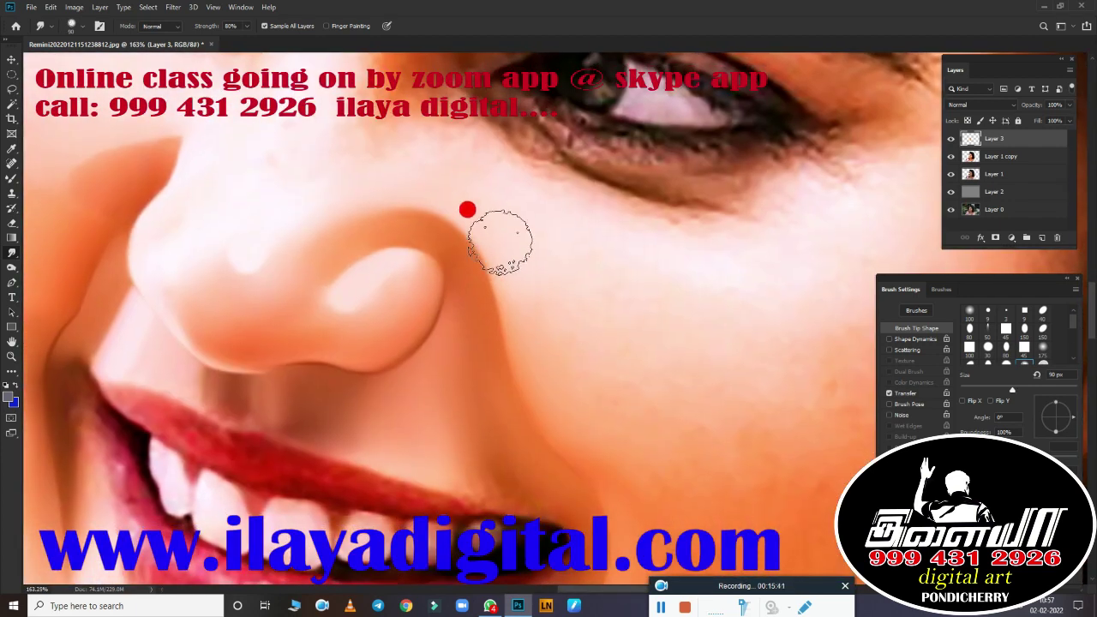
Step: Erase excess smudging beside the nose and smear the nostril edge into a smooth line
{"action": "key", "text": "e"}
{"action": "right_click", "coordinate": [525, 279]}
{"action": "key", "text": "Escape"}
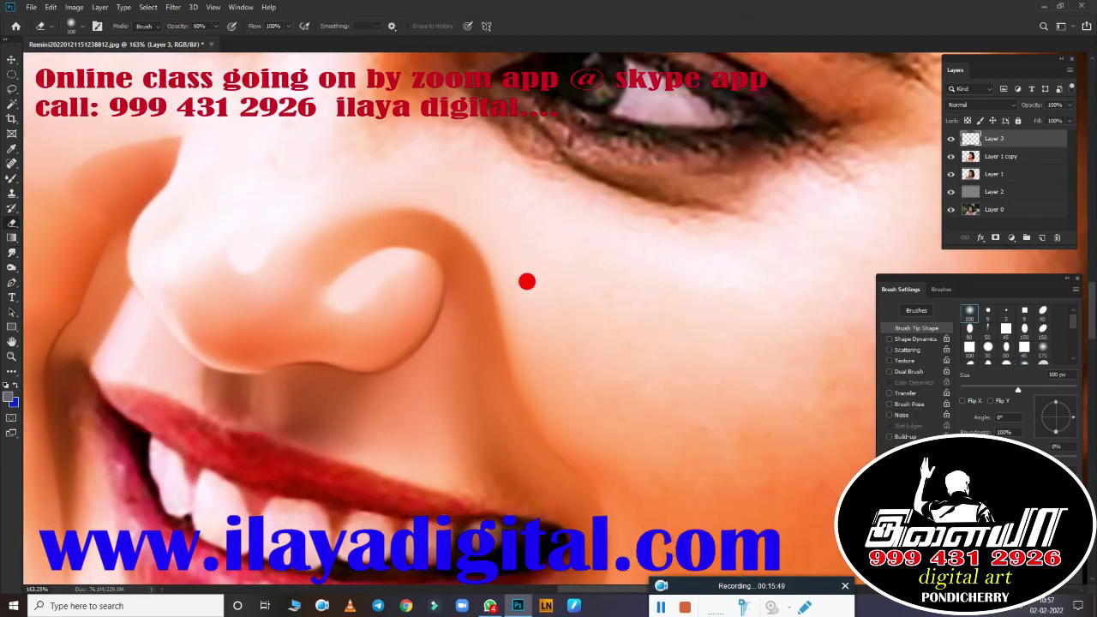
{"action": "left_click_drag", "start_coordinate": [408, 184], "coordinate": [521, 268]}
{"action": "left_click_drag", "start_coordinate": [552, 379], "coordinate": [344, 199]}
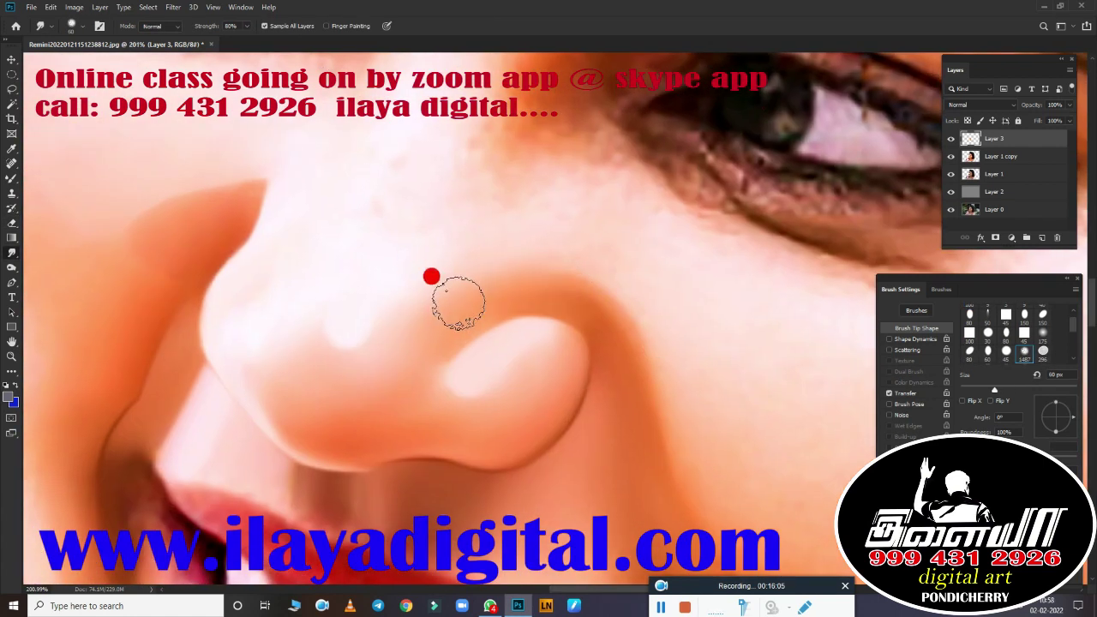
{"action": "left_click_drag", "start_coordinate": [643, 403], "coordinate": [435, 326]}
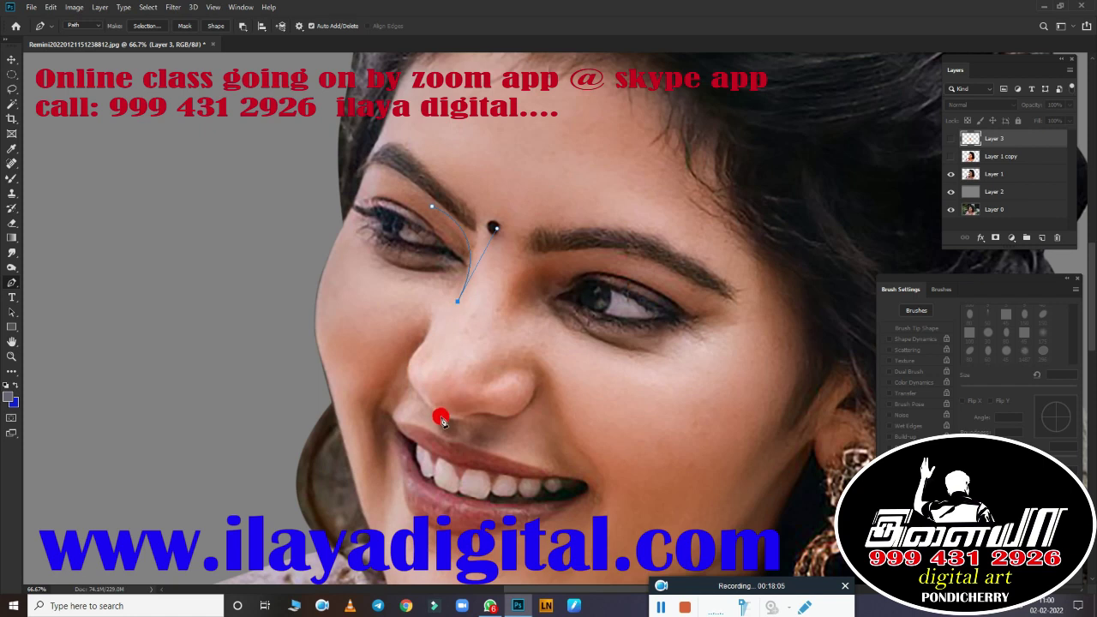
Step: Show Layer 1 copy, turn the brow-and-nose path into a feathered selection, and fit the view
{"action": "left_click", "coordinate": [950, 156]}
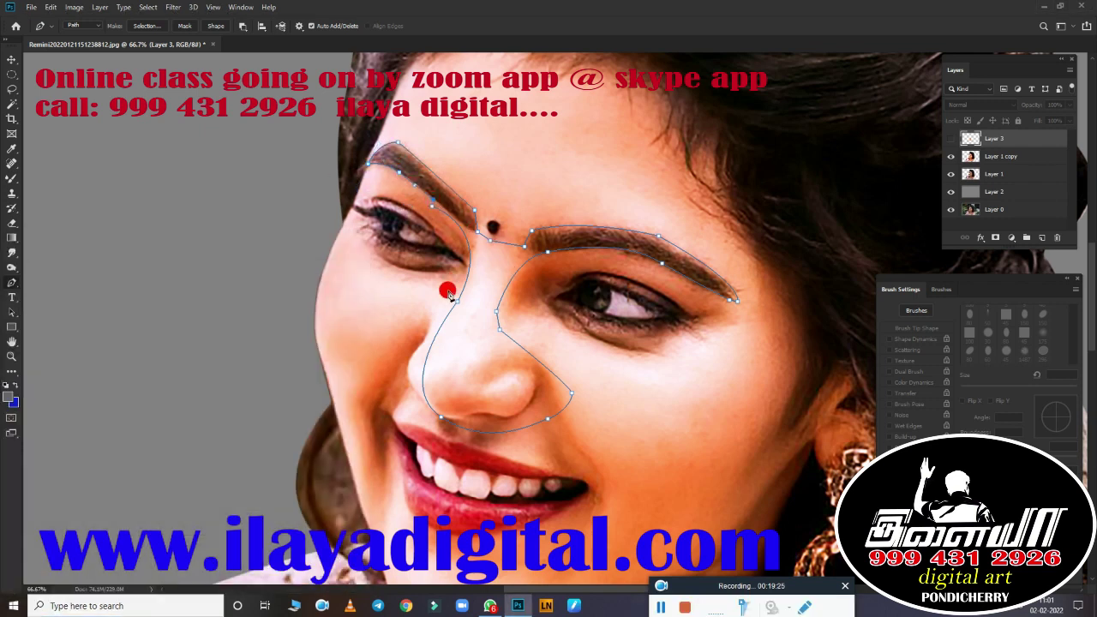
{"action": "key", "text": "ctrl+Return"}
{"action": "key", "text": "shift+F6"}
{"action": "key", "text": "Return"}
{"action": "key", "text": "ctrl+0"}
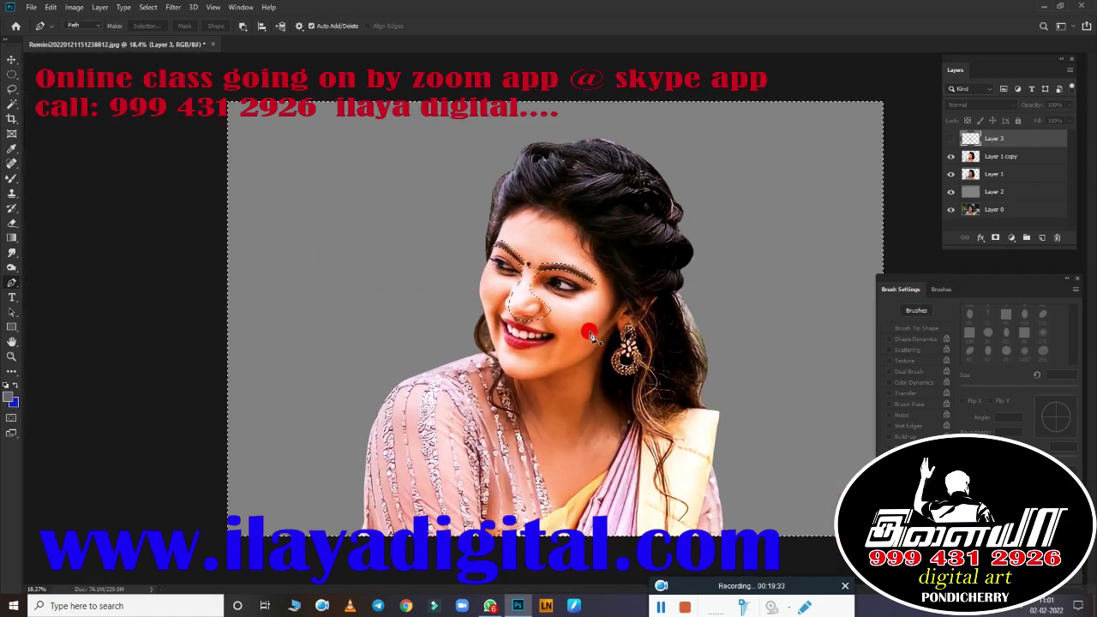
Step: Smudge along the eyebrow to smooth and reshape it with a 70 px Smudge brush
{"action": "scroll", "coordinate": [570, 360], "scroll_direction": "up", "scroll_amount": 5}
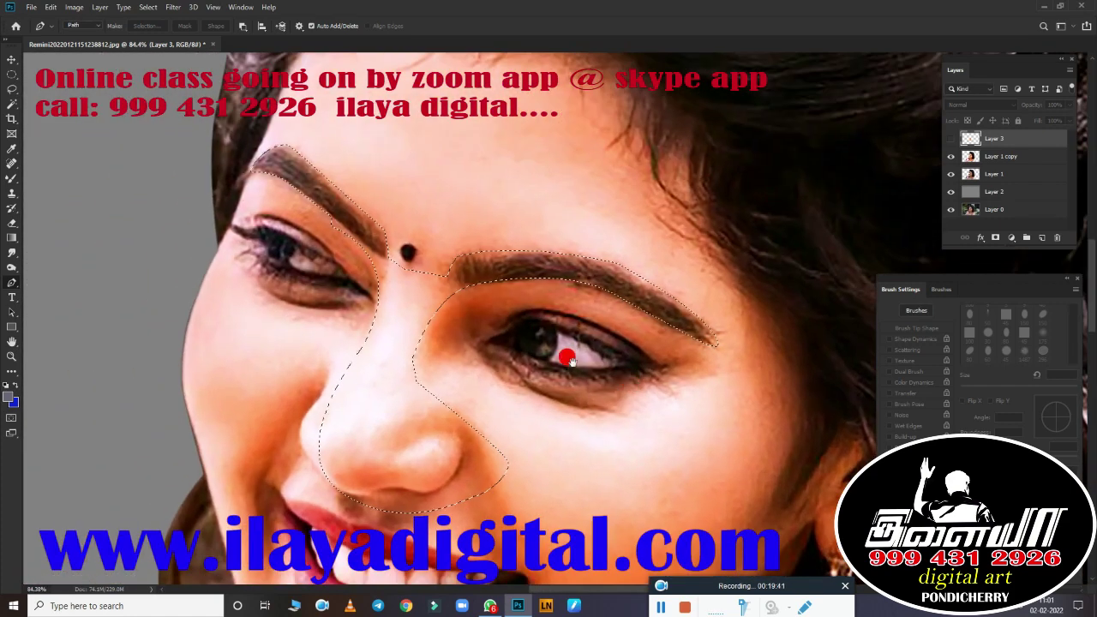
{"action": "key", "text": "r"}
{"action": "scroll", "coordinate": [583, 343], "scroll_direction": "up", "scroll_amount": 3}
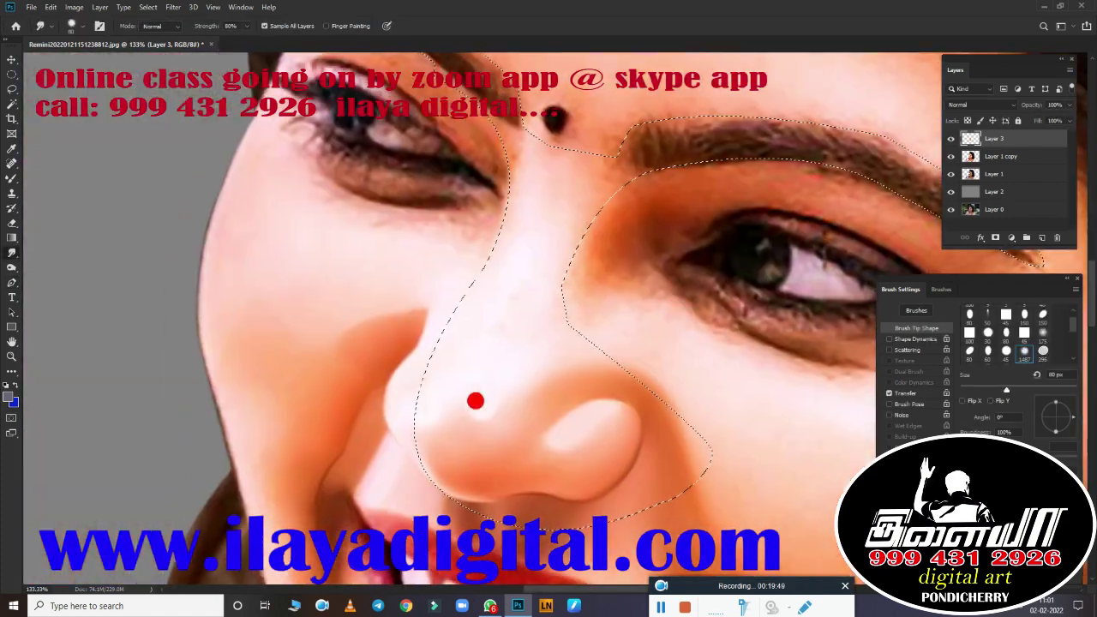
{"action": "key", "text": "bracketleft"}
{"action": "key", "text": "bracketleft"}
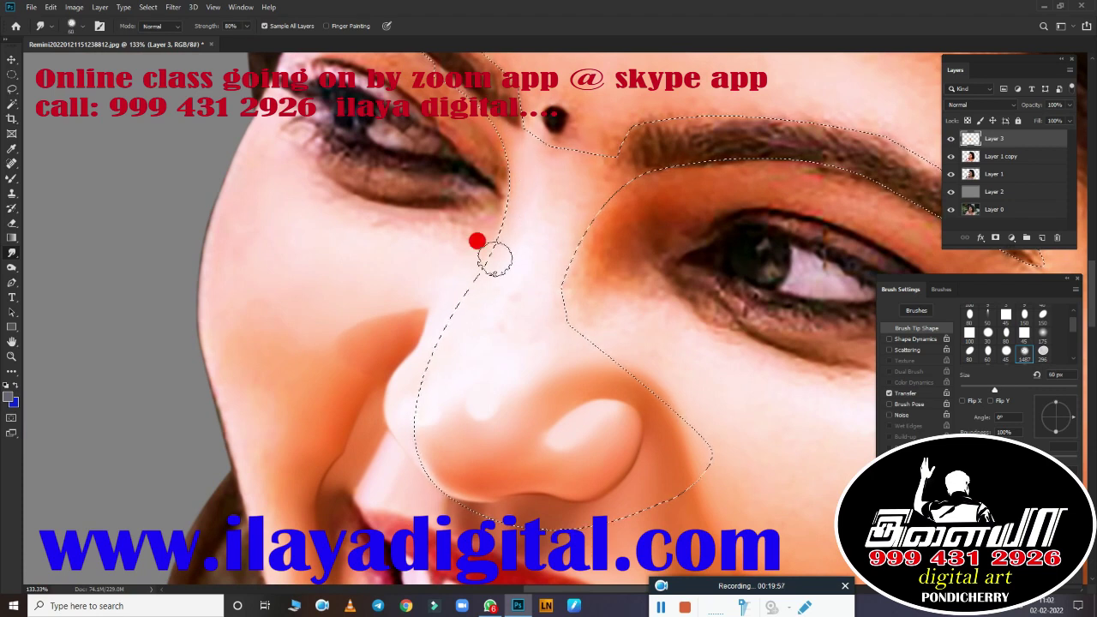
{"action": "key", "text": "bracketright"}
{"action": "key", "text": "bracketright"}
{"action": "key", "text": "bracketright"}
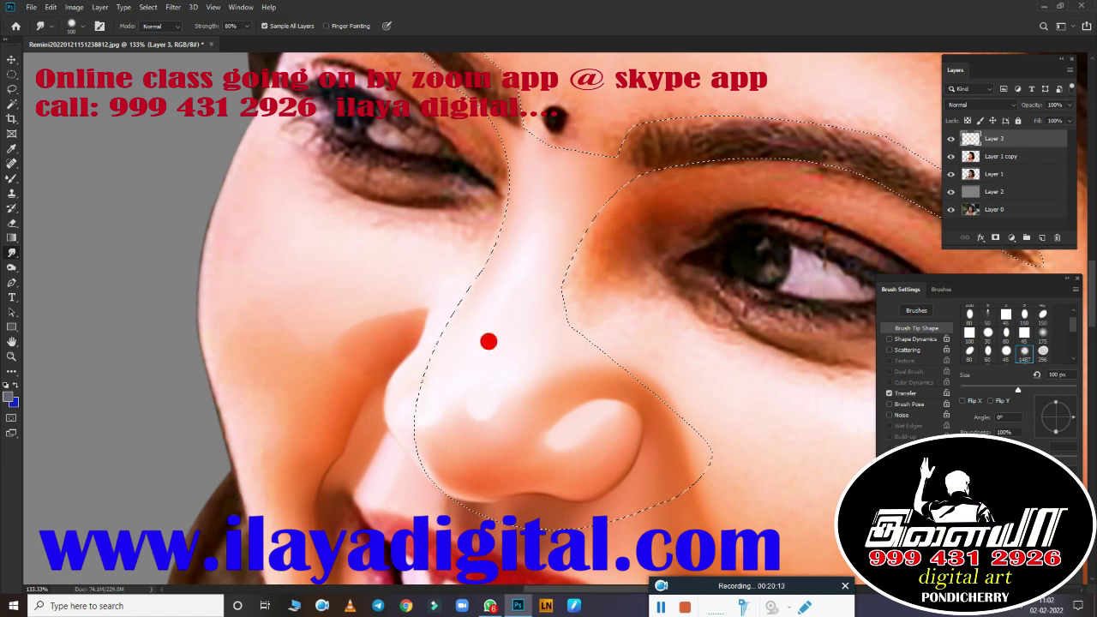
{"action": "key", "text": "bracketleft"}
{"action": "key", "text": "bracketleft"}
{"action": "key", "text": "bracketleft"}
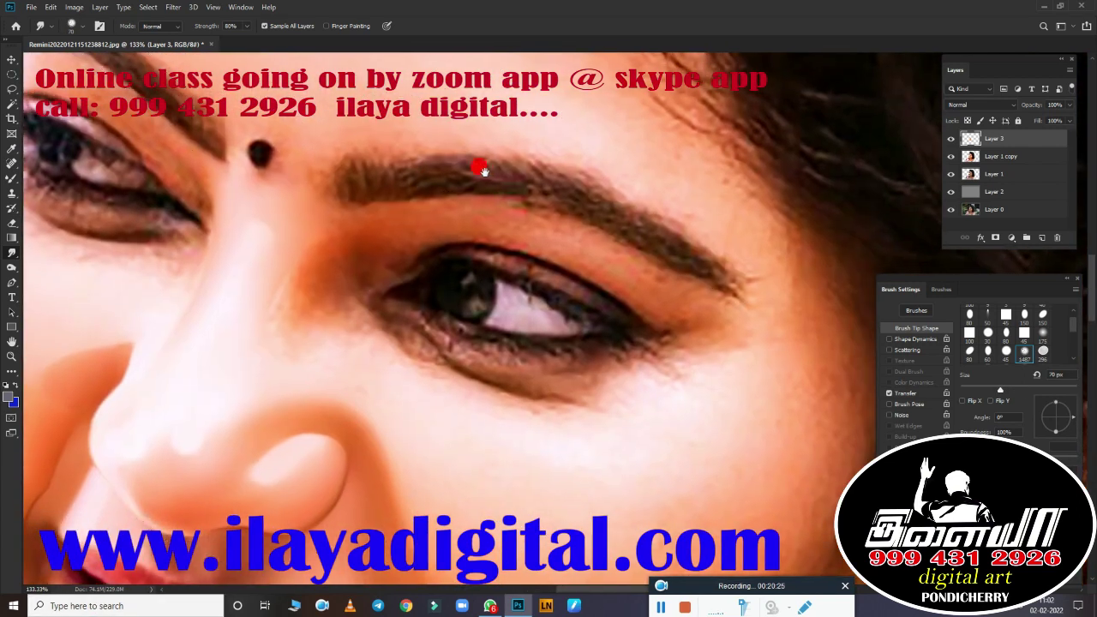
{"action": "scroll", "coordinate": [478, 166], "scroll_direction": "right", "scroll_amount": 5}
{"action": "mouse_move", "coordinate": [369, 165]}
{"action": "left_mouse_down"}
{"action": "mouse_move", "coordinate": [553, 181]}
{"action": "mouse_move", "coordinate": [348, 197]}
{"action": "mouse_move", "coordinate": [549, 196]}
{"action": "mouse_move", "coordinate": [690, 221]}
{"action": "mouse_move", "coordinate": [465, 176]}
{"action": "mouse_move", "coordinate": [710, 266]}
{"action": "mouse_move", "coordinate": [453, 247]}
{"action": "left_mouse_up"}
{"action": "mouse_move", "coordinate": [176, 110]}
{"action": "left_mouse_down"}
{"action": "mouse_move", "coordinate": [556, 246]}
{"action": "mouse_move", "coordinate": [389, 129]}
{"action": "mouse_move", "coordinate": [482, 196]}
{"action": "mouse_move", "coordinate": [429, 128]}
{"action": "mouse_move", "coordinate": [535, 239]}
{"action": "left_mouse_up"}
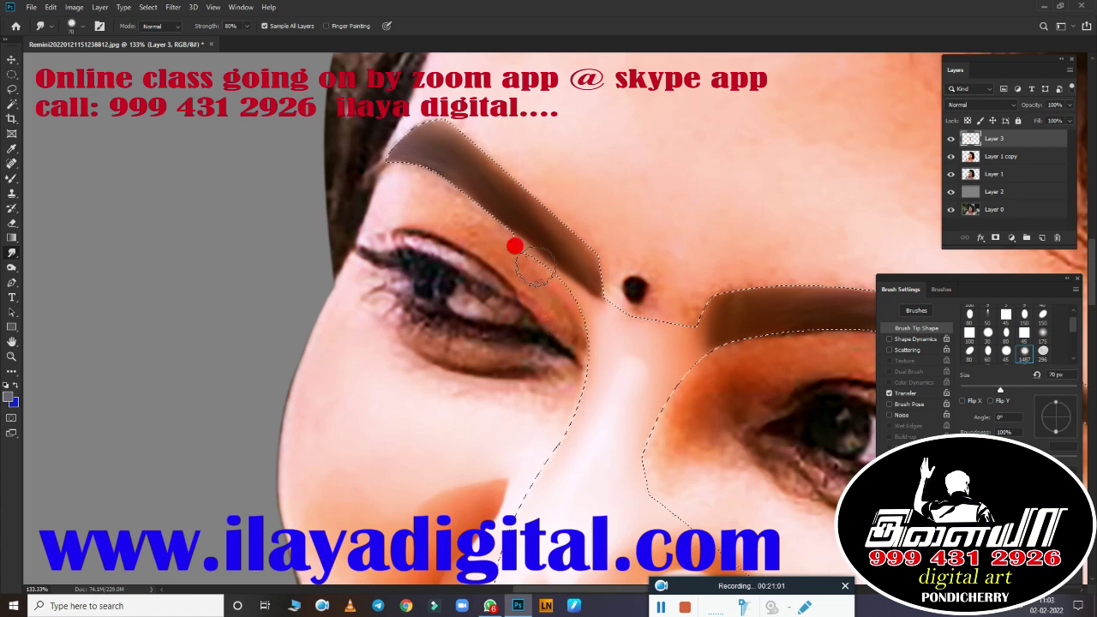
Step: Zoom closer and smudge the skin near the outer eye corner with a 50 px brush
{"action": "scroll", "coordinate": [497, 300], "scroll_direction": "up", "scroll_amount": 3}
{"action": "key", "text": "bracketleft"}
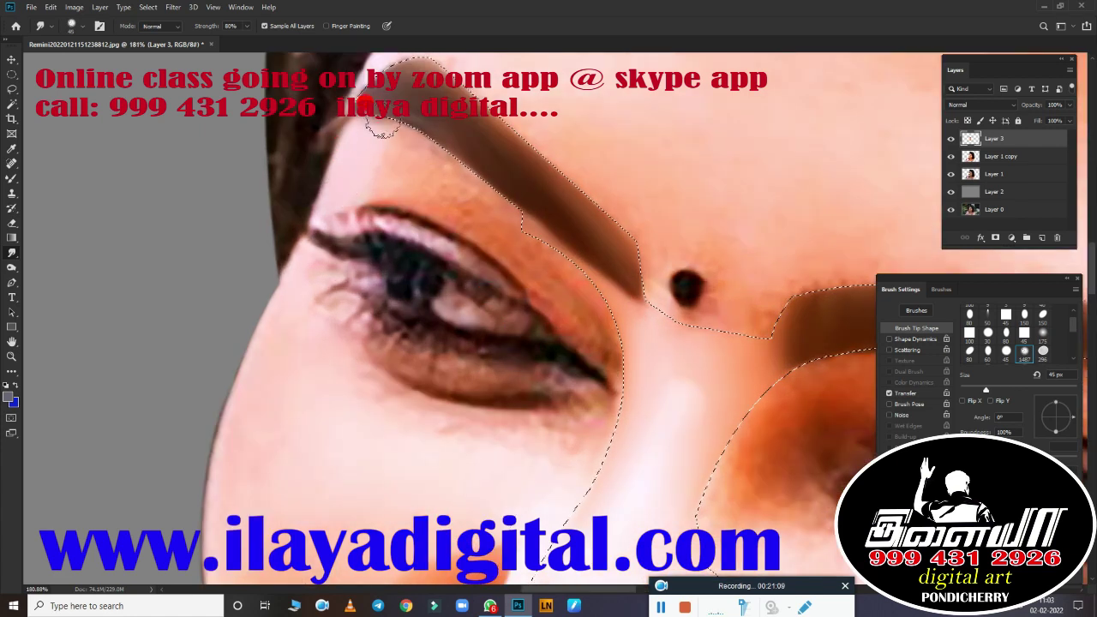
{"action": "scroll", "coordinate": [369, 177], "scroll_direction": "up", "scroll_amount": 3}
{"action": "scroll", "coordinate": [385, 261], "scroll_direction": "down", "scroll_amount": 1}
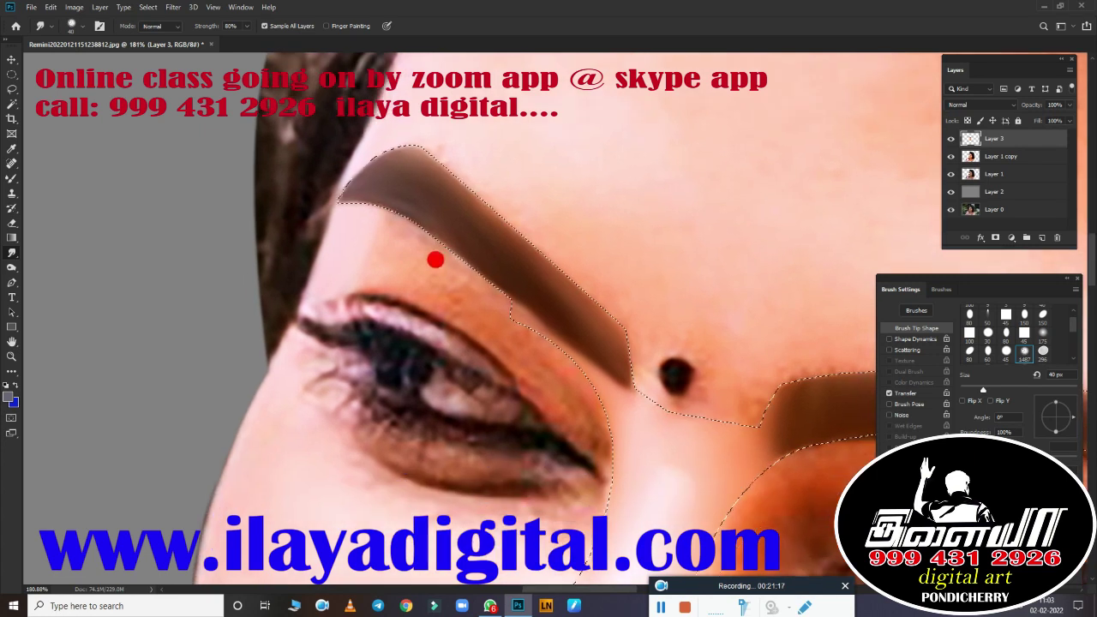
{"action": "key", "text": "bracketright"}
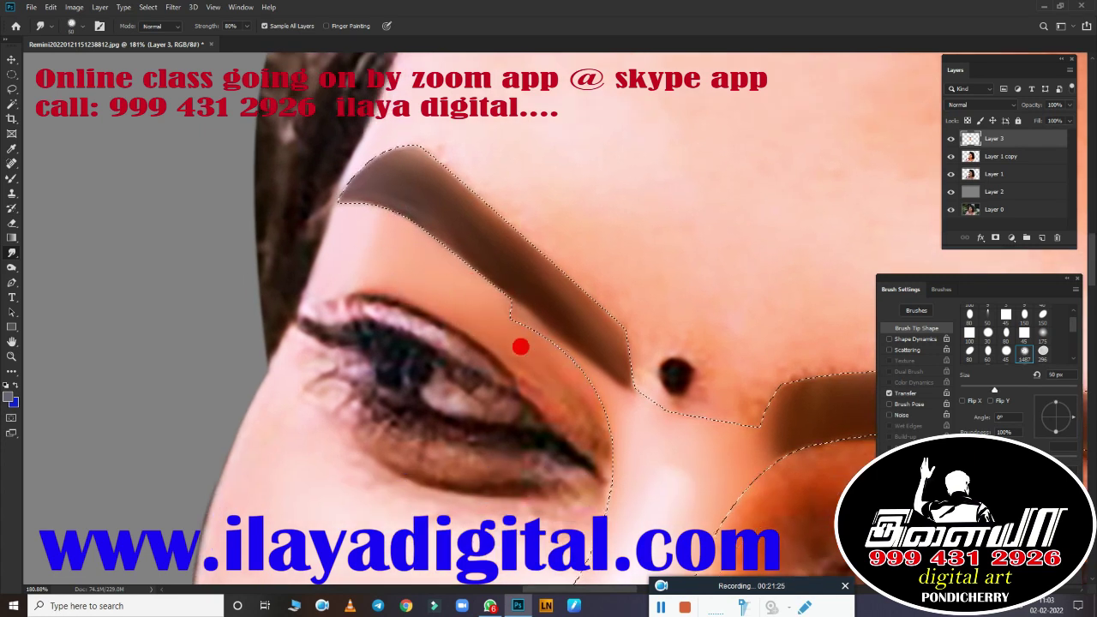
{"action": "mouse_move", "coordinate": [520, 346]}
{"action": "left_mouse_down"}
{"action": "mouse_move", "coordinate": [588, 421]}
{"action": "mouse_move", "coordinate": [588, 450]}
{"action": "mouse_move", "coordinate": [631, 459]}
{"action": "left_mouse_up"}
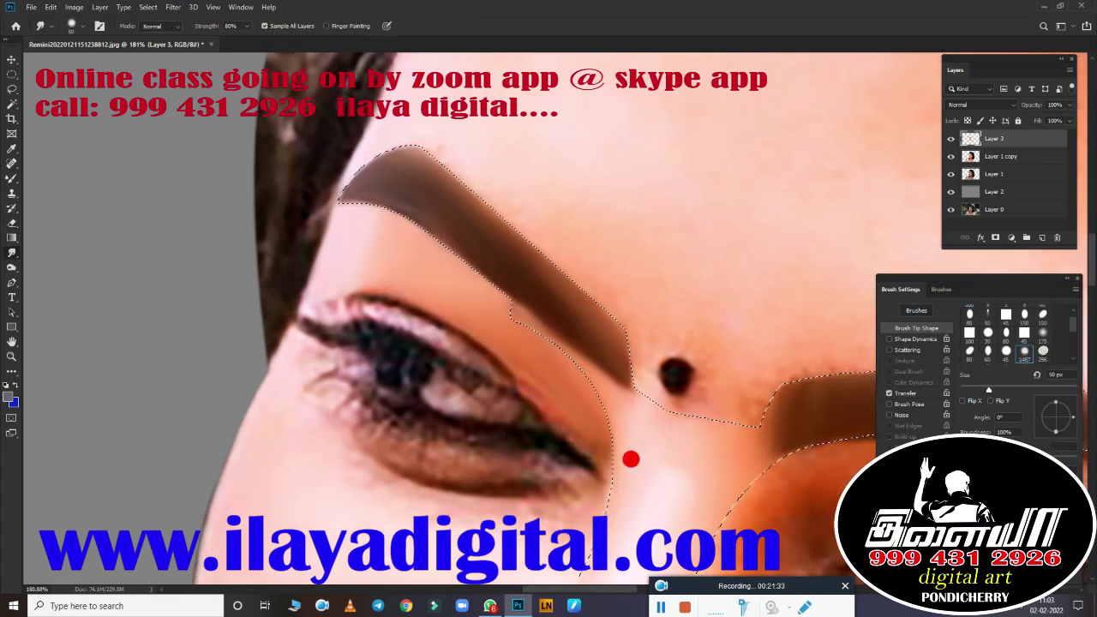
Step: Bring the nose tip into view and tune the smudge brush between 40 and 100 px
{"action": "scroll", "coordinate": [630, 459], "scroll_direction": "down", "scroll_amount": 5}
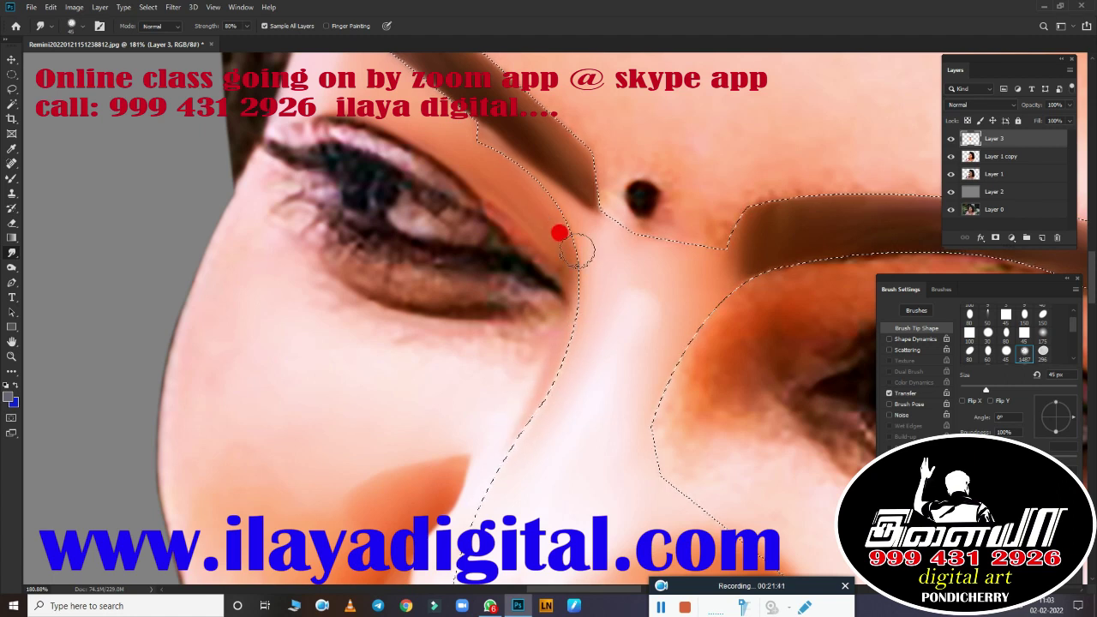
{"action": "scroll", "coordinate": [366, 365], "scroll_direction": "down", "scroll_amount": 5}
{"action": "scroll", "coordinate": [463, 365], "scroll_direction": "down", "scroll_amount": 5}
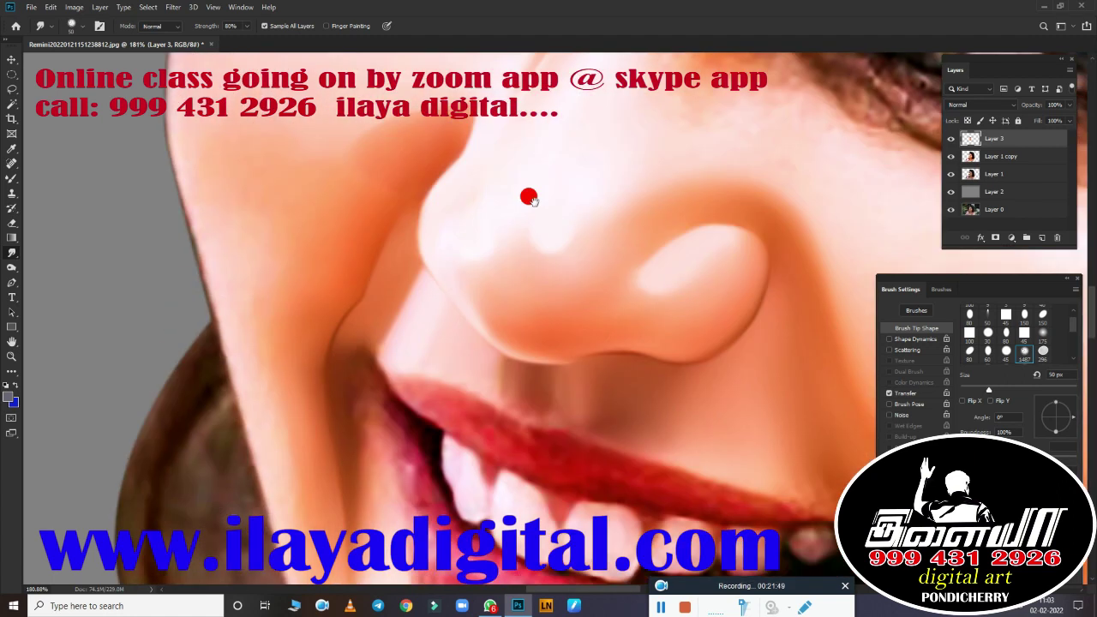
{"action": "left_click_drag", "start_coordinate": [527, 191], "coordinate": [418, 500]}
{"action": "scroll", "coordinate": [417, 499], "scroll_direction": "up", "scroll_amount": 5}
{"action": "scroll", "coordinate": [465, 303], "scroll_direction": "right", "scroll_amount": 5}
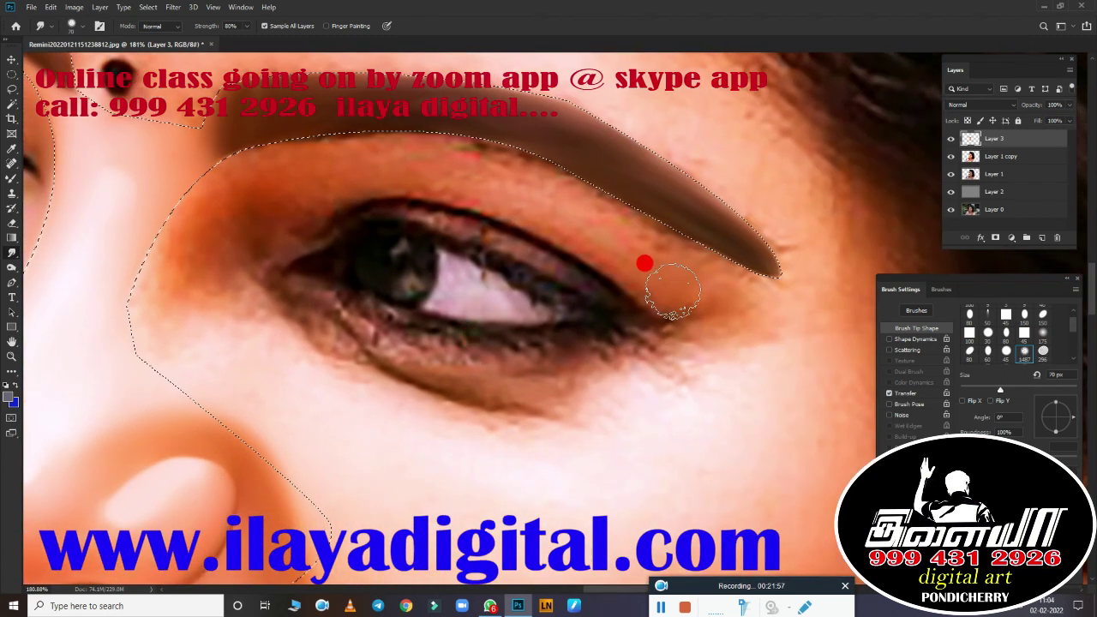
{"action": "key", "text": "bracketleft"}
{"action": "key", "text": "bracketleft"}
{"action": "key", "text": "bracketleft"}
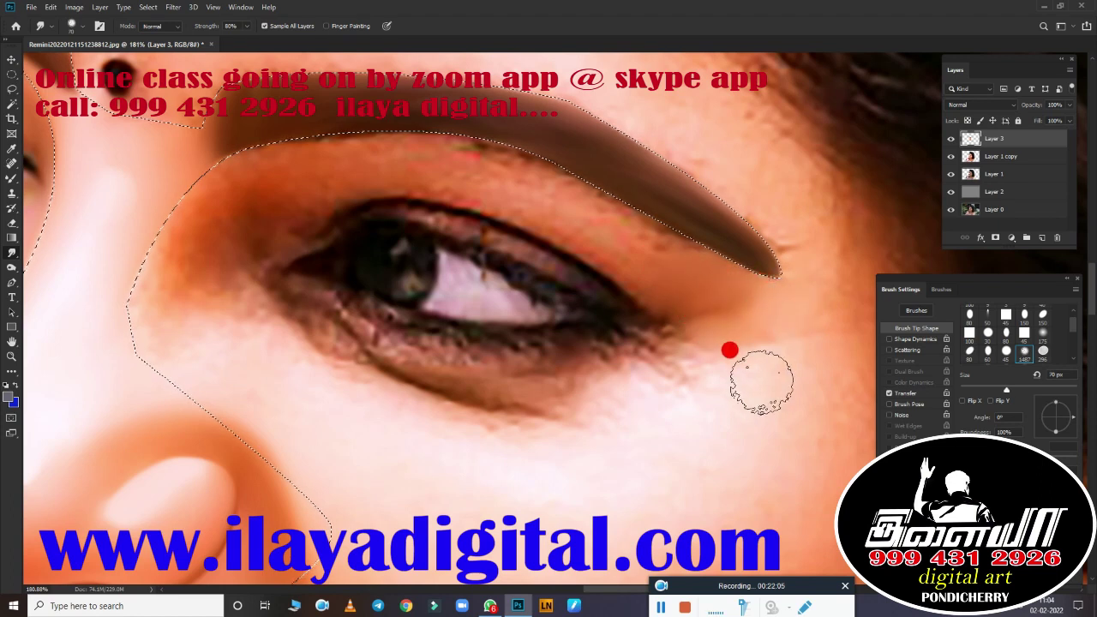
{"action": "key", "text": "bracketright"}
{"action": "key", "text": "bracketright"}
{"action": "key", "text": "bracketright"}
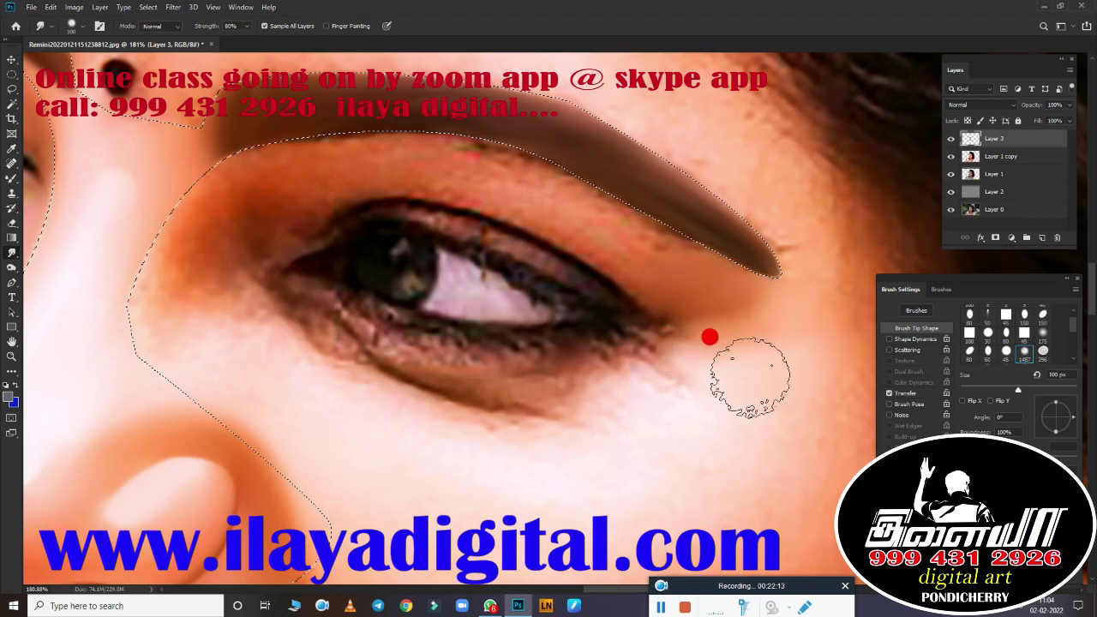
{"action": "key", "text": "bracketleft"}
{"action": "key", "text": "bracketleft"}
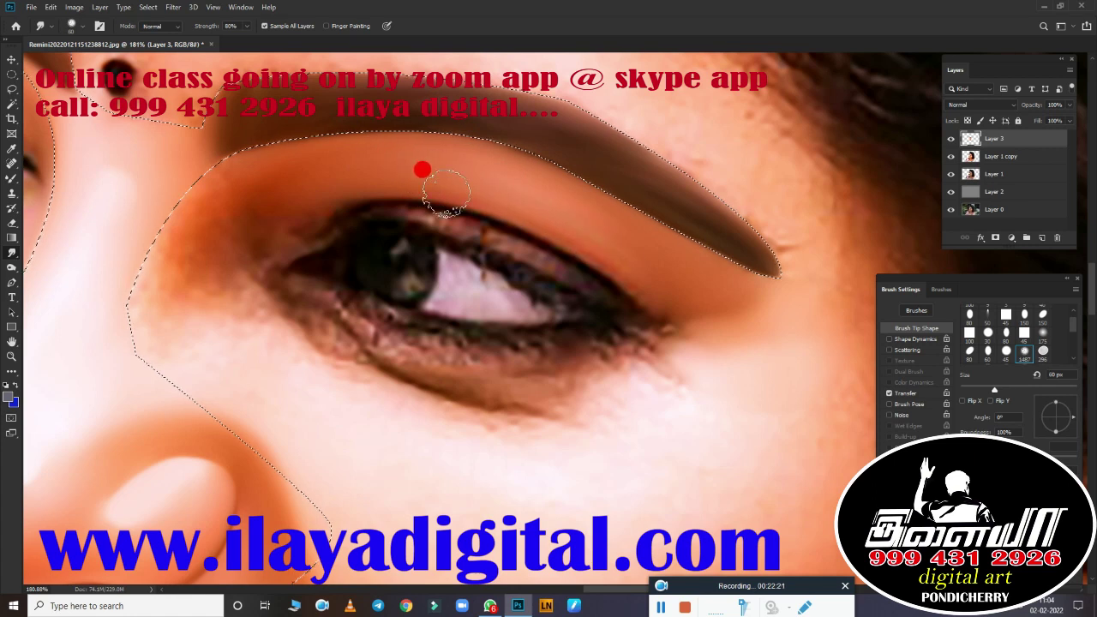
{"action": "key", "text": "bracketleft"}
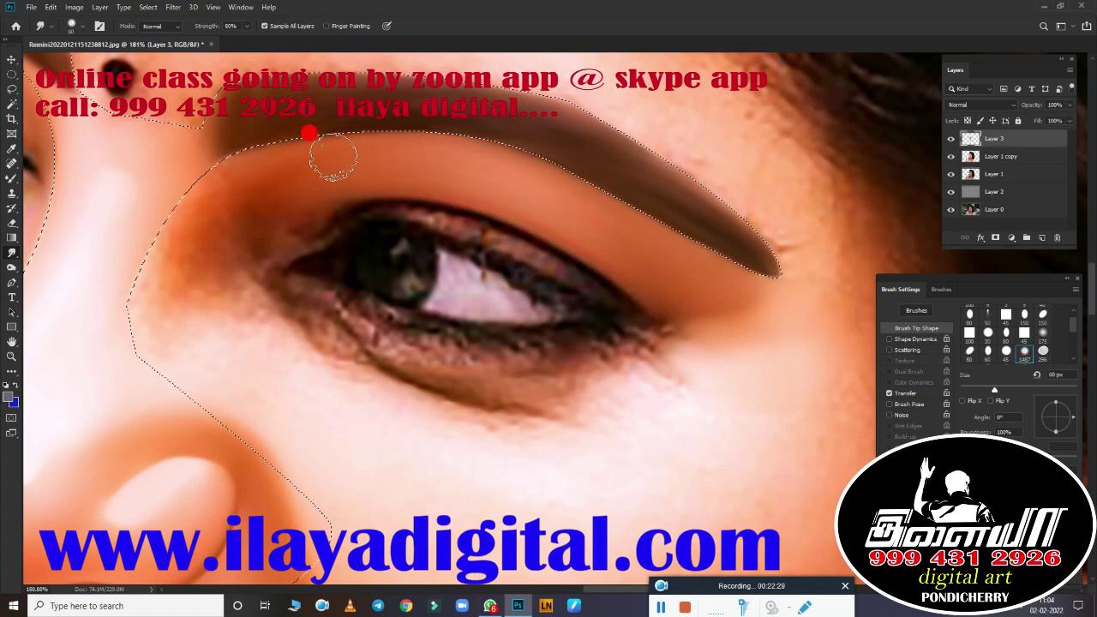
{"action": "key", "text": "bracketright"}
{"action": "key", "text": "bracketright"}
{"action": "key", "text": "bracketright"}
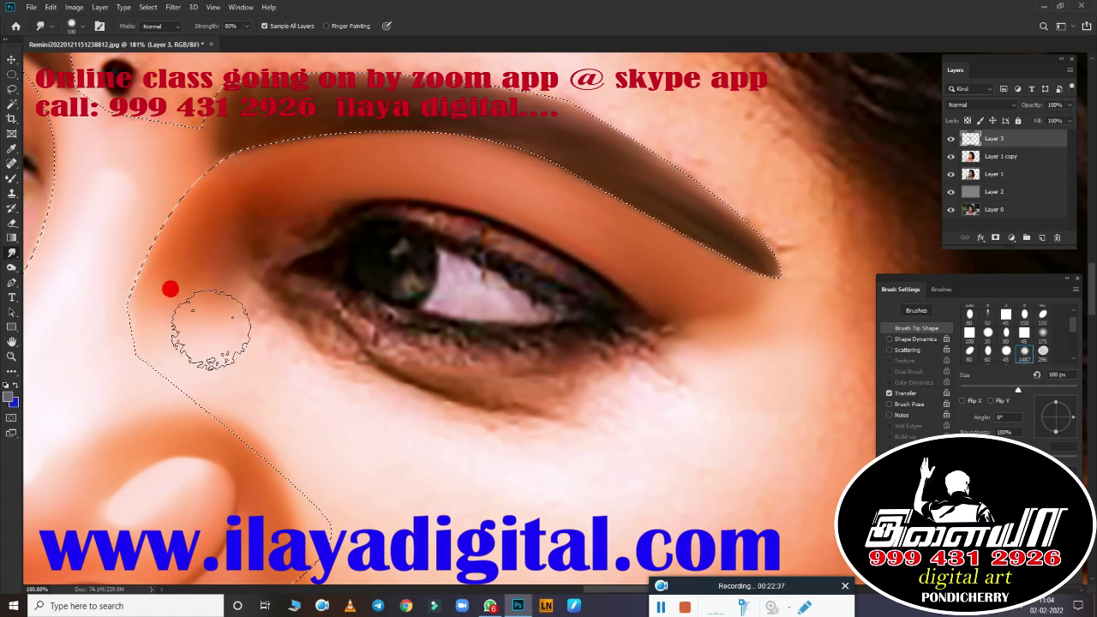
{"action": "key", "text": "bracketleft"}
{"action": "key", "text": "bracketleft"}
{"action": "key", "text": "bracketleft"}
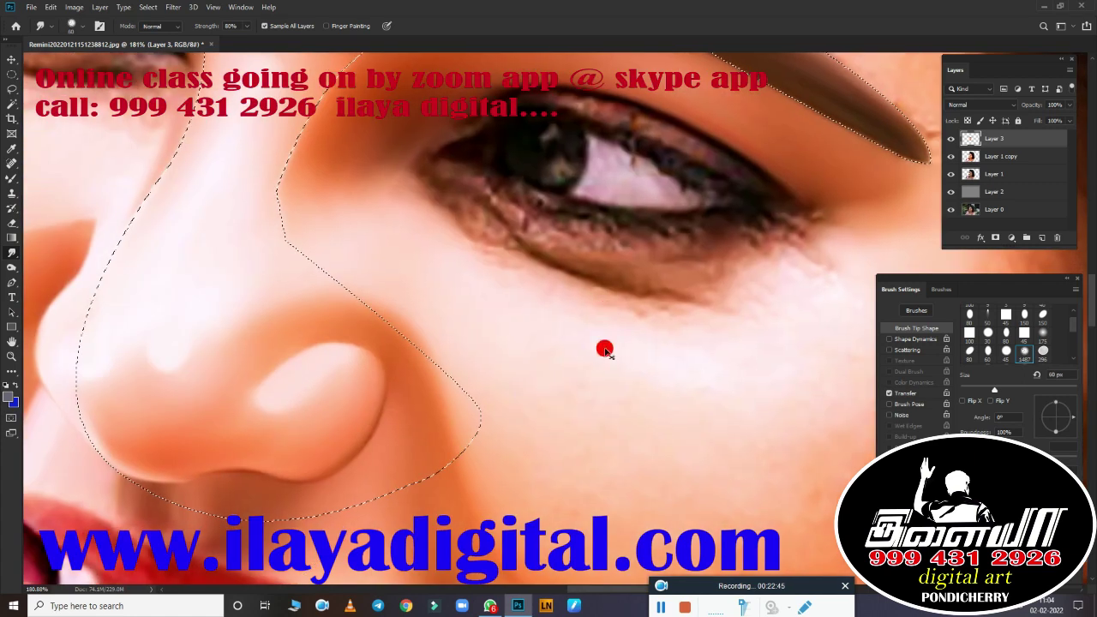
{"action": "scroll", "coordinate": [602, 348], "scroll_direction": "down", "scroll_amount": 5}
{"action": "scroll", "coordinate": [580, 394], "scroll_direction": "up", "scroll_amount": 6}
{"action": "key", "text": "bracketleft"}
Step: Undo the darker under-eye smudging and a stray orange Mixer Brush stroke beside the nose
{"action": "key", "text": "ctrl+z"}
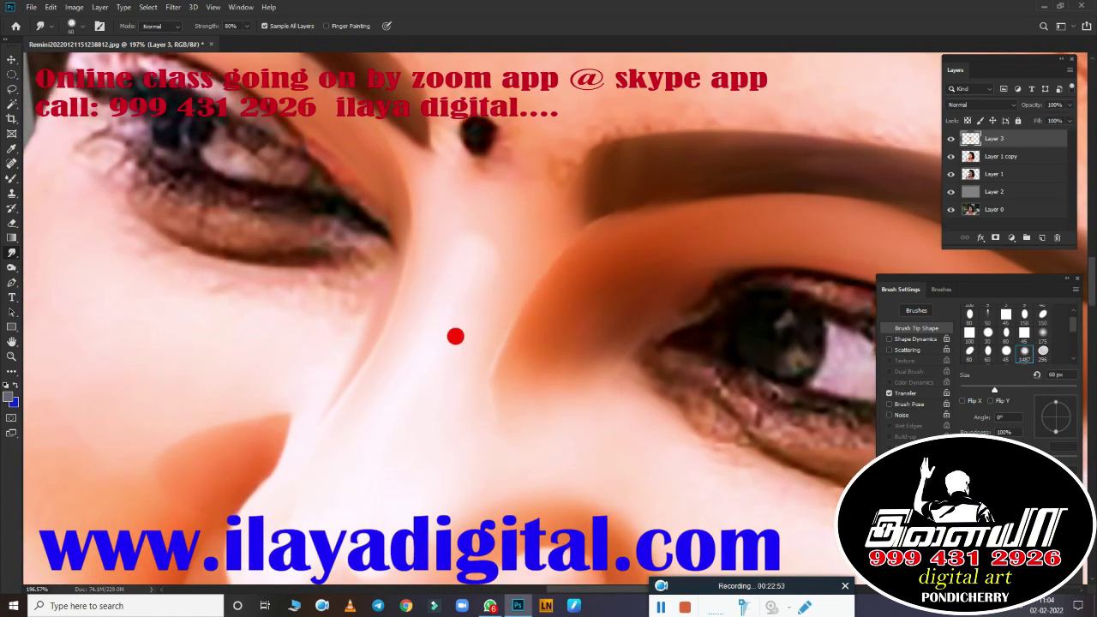
{"action": "key", "text": "b"}
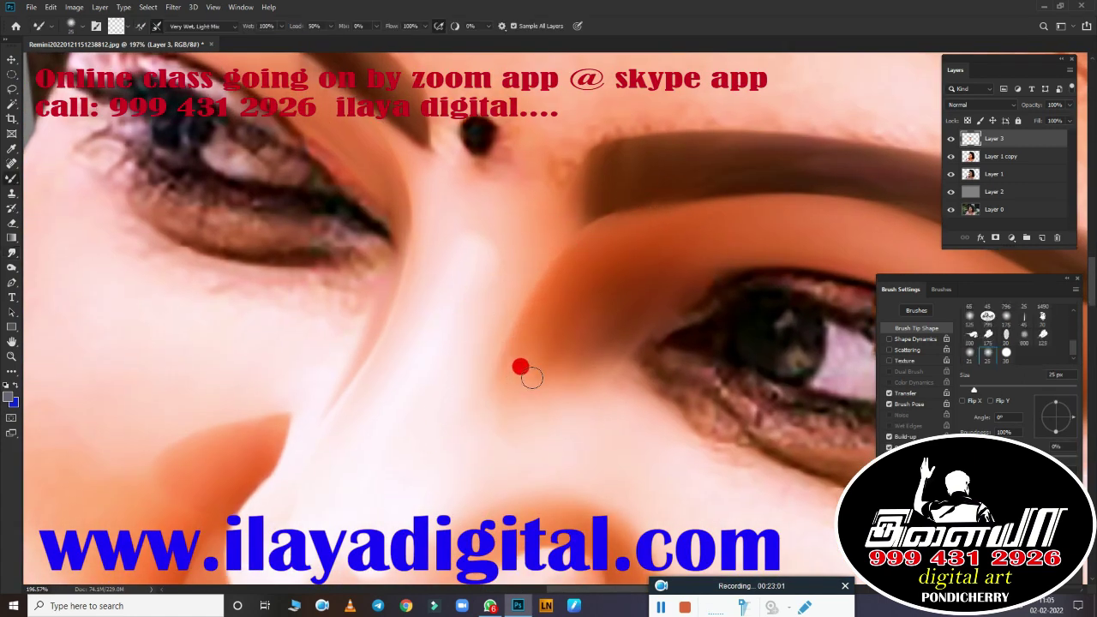
{"action": "left_click_drag", "start_coordinate": [504, 328], "coordinate": [550, 254]}
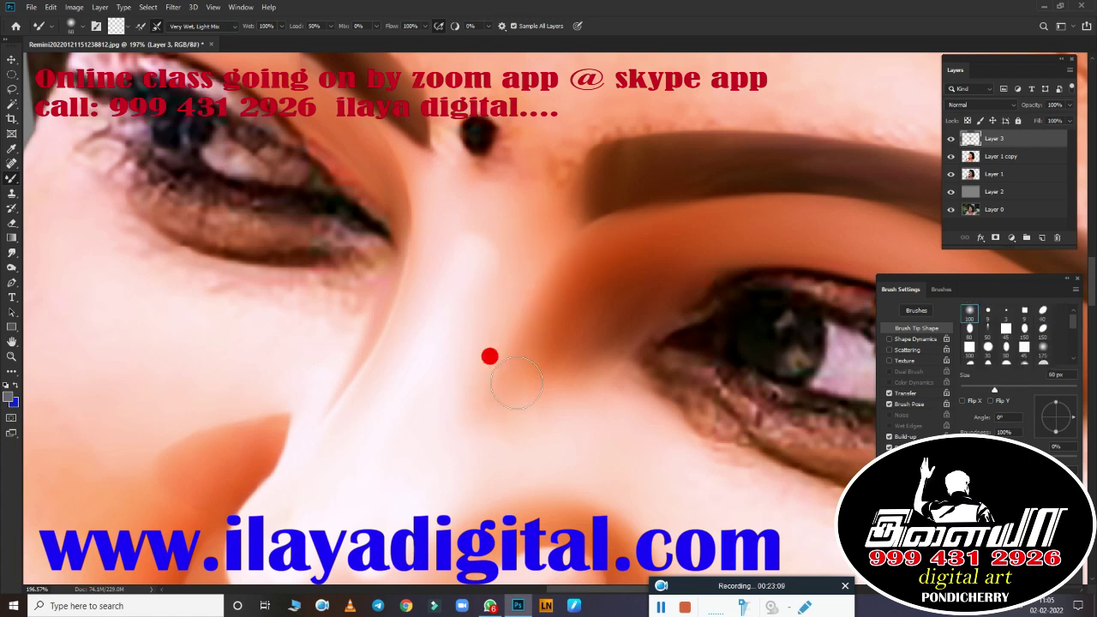
{"action": "key", "text": "ctrl+z"}
{"action": "key", "text": "bracketleft"}
{"action": "key", "text": "bracketleft"}
Step: Wet-blend lighter skin along the nose edge with the Mixer Brush
{"action": "left_click_drag", "start_coordinate": [394, 253], "coordinate": [312, 403]}
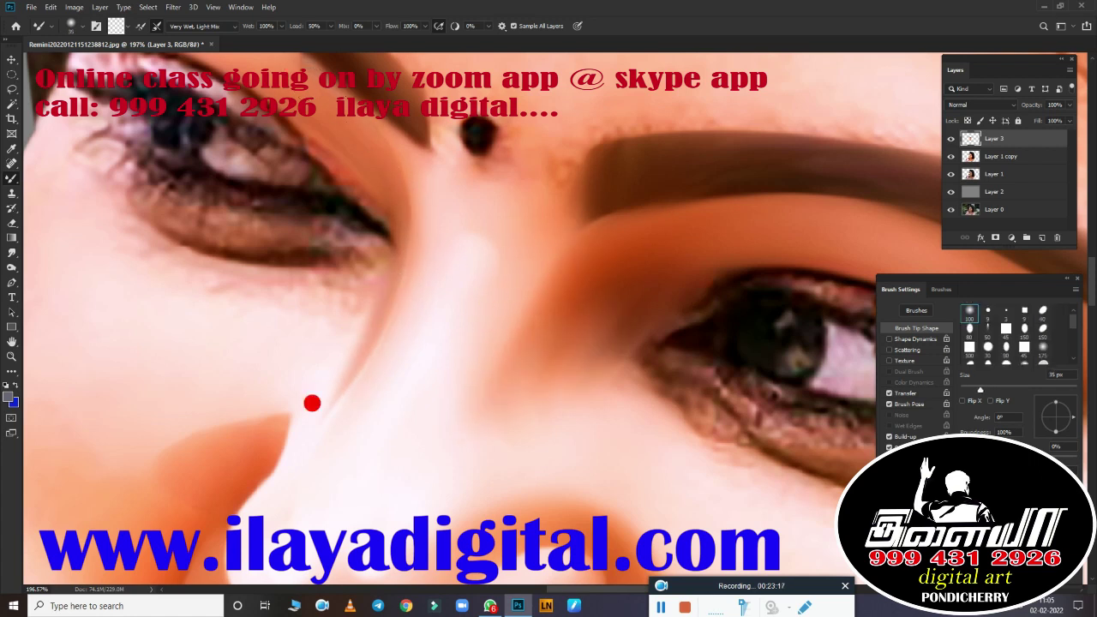
{"action": "scroll", "coordinate": [566, 269], "scroll_direction": "down", "scroll_amount": 3}
{"action": "scroll", "coordinate": [526, 360], "scroll_direction": "down", "scroll_amount": 3}
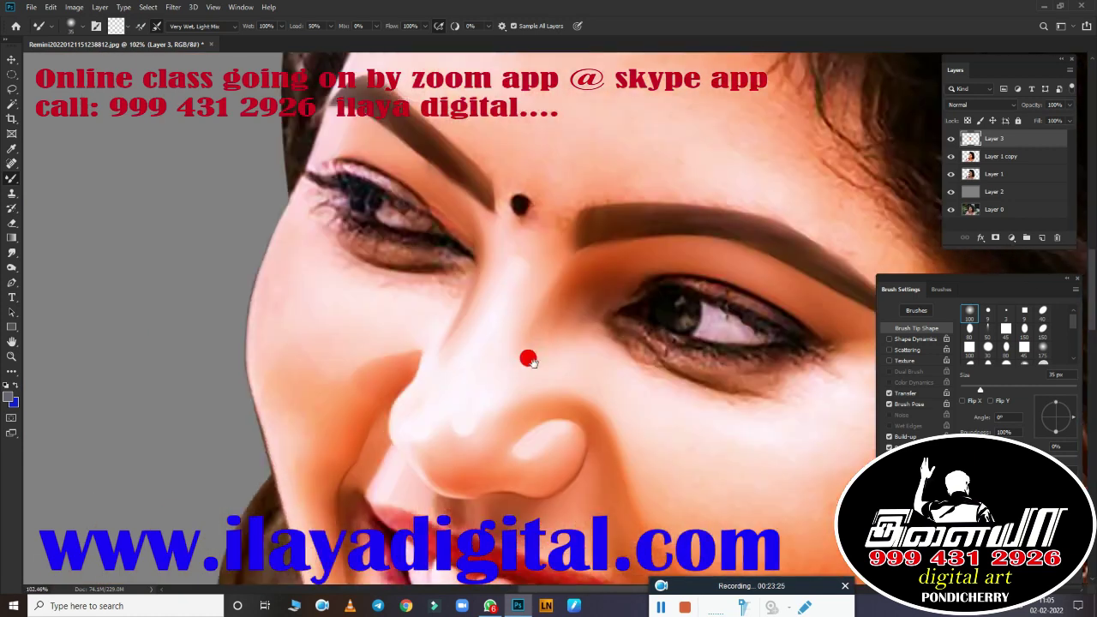
{"action": "scroll", "coordinate": [526, 428], "scroll_direction": "up", "scroll_amount": 3}
{"action": "key", "text": "r"}
{"action": "key", "text": "p"}
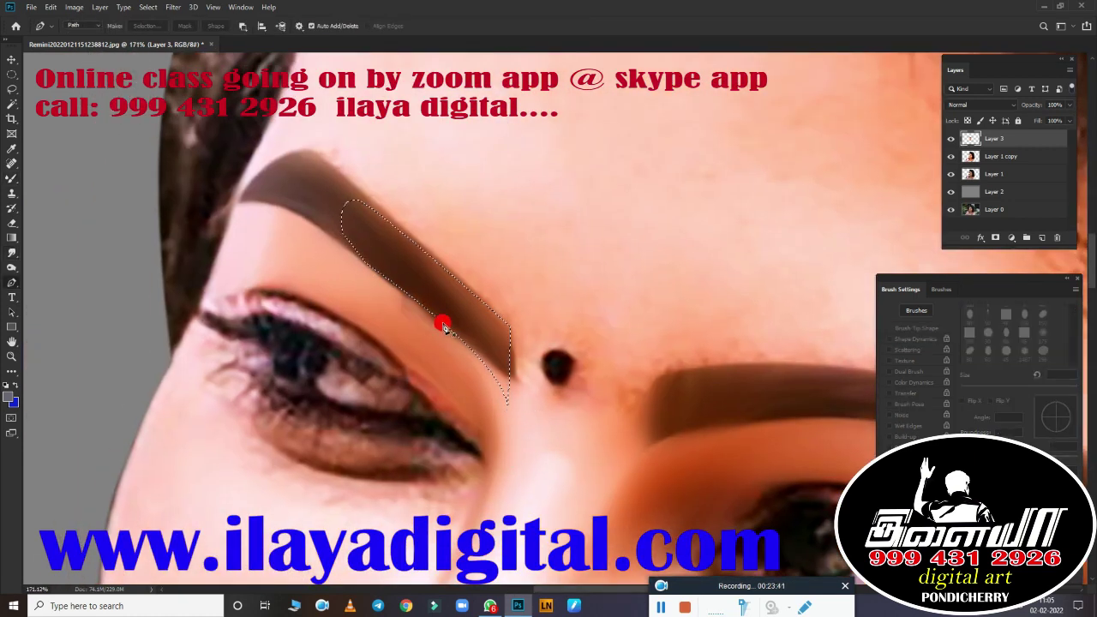
Step: Rotate the canvas view and zoom in to inspect the smoothed nose
{"action": "key", "text": "r"}
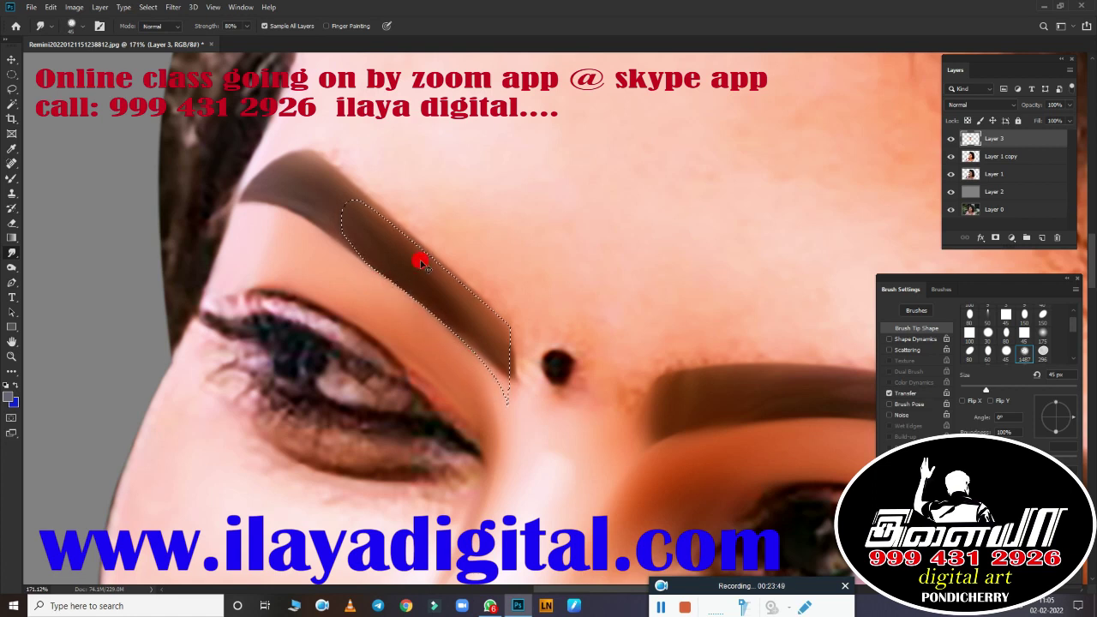
{"action": "key", "text": "r"}
{"action": "scroll", "coordinate": [483, 262], "scroll_direction": "down", "scroll_amount": 3}
{"action": "scroll", "coordinate": [489, 325], "scroll_direction": "up", "scroll_amount": 3}
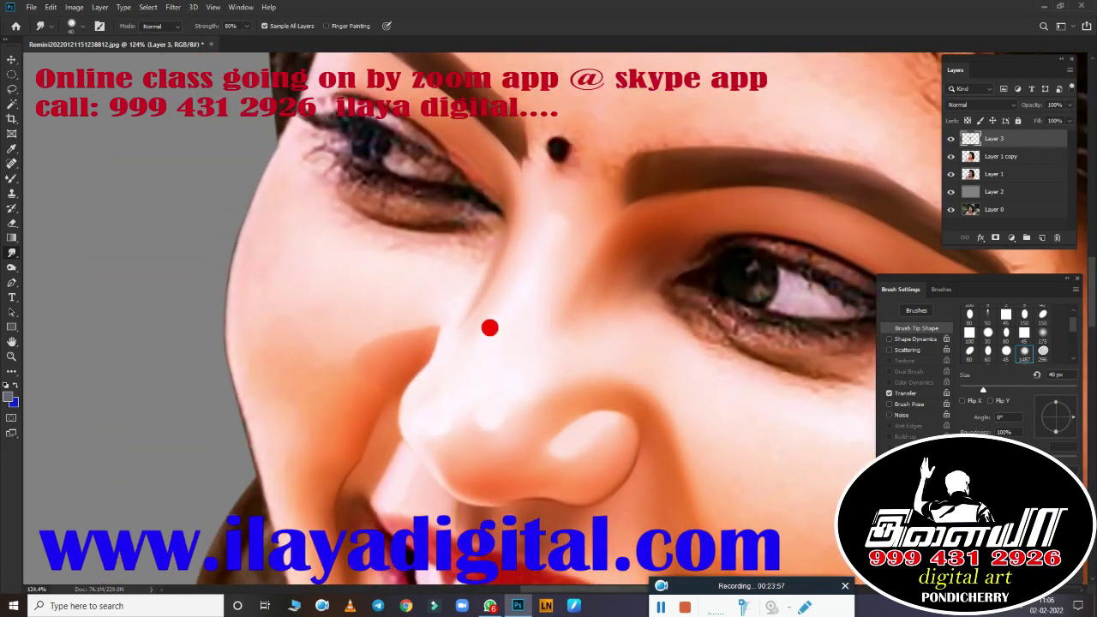
{"action": "scroll", "coordinate": [445, 368], "scroll_direction": "up", "scroll_amount": 2}
{"action": "scroll", "coordinate": [445, 368], "scroll_direction": "up", "scroll_amount": 1}
{"action": "scroll", "coordinate": [595, 372], "scroll_direction": "up", "scroll_amount": 1}
Step: Return to the Smudge tool at 70 px and zoom around the nose and cheek
{"action": "key", "text": "r"}
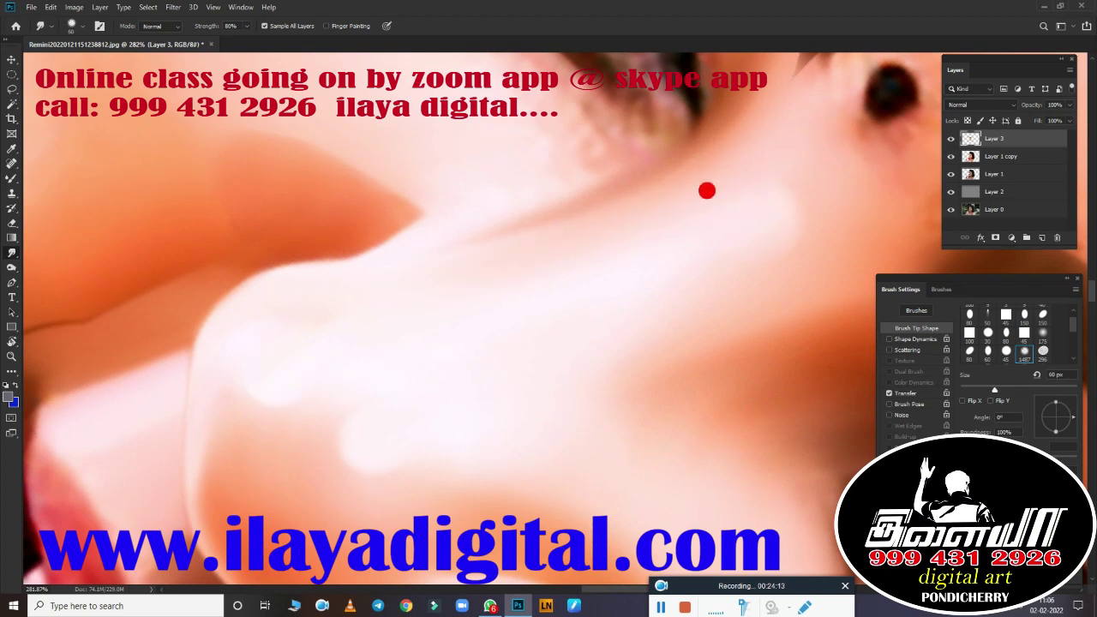
{"action": "scroll", "coordinate": [504, 287], "scroll_direction": "down", "scroll_amount": 3}
{"action": "key", "text": "bracketright"}
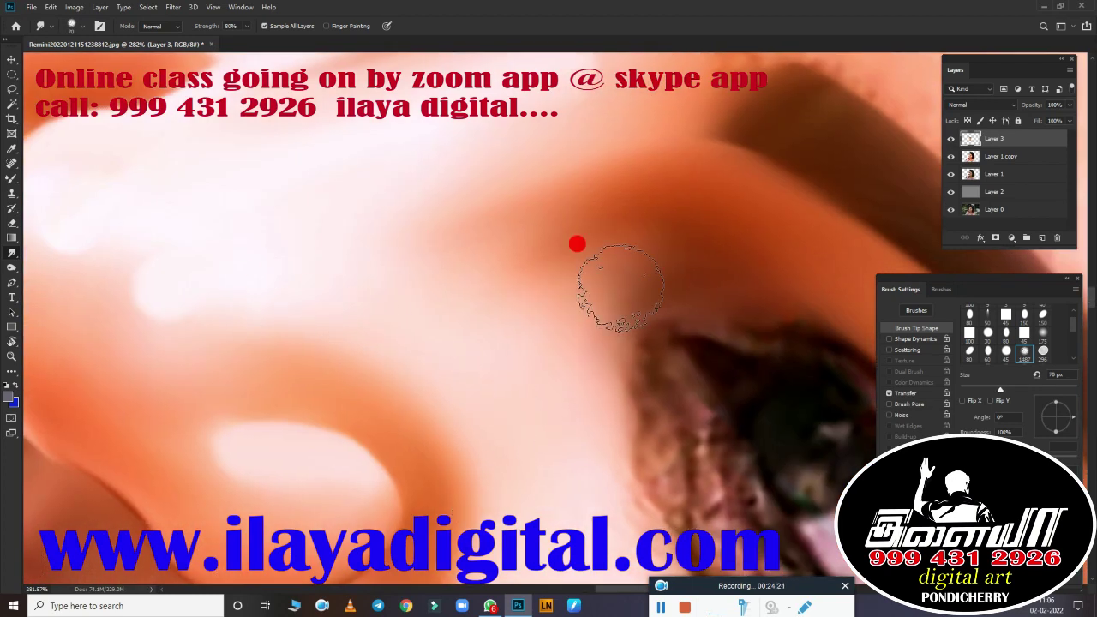
{"action": "scroll", "coordinate": [555, 256], "scroll_direction": "down", "scroll_amount": 5}
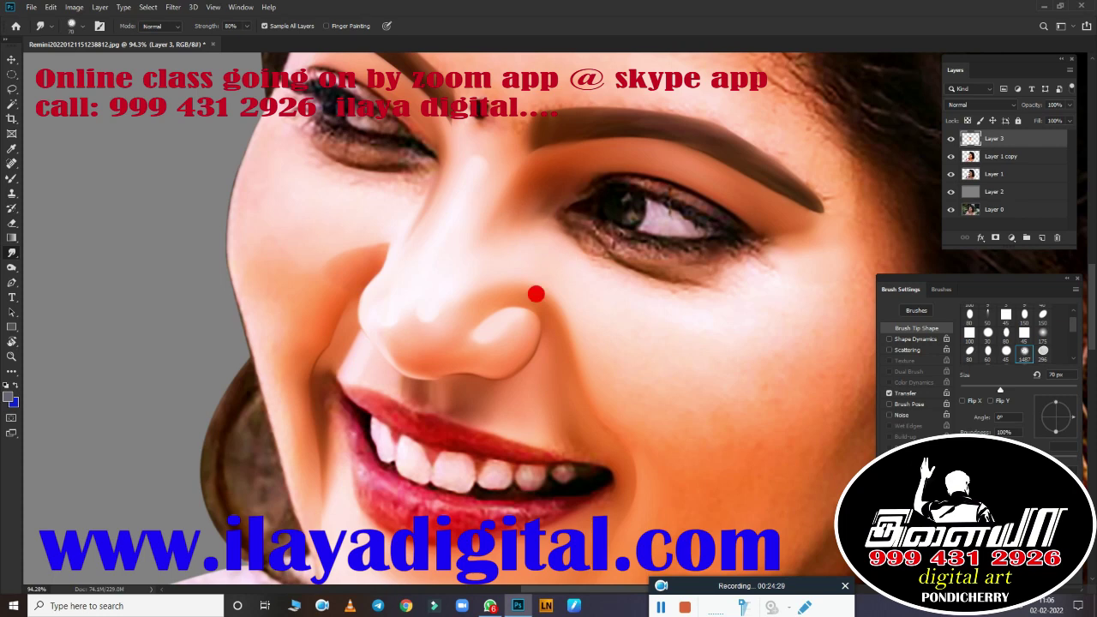
{"action": "scroll", "coordinate": [708, 345], "scroll_direction": "down", "scroll_amount": 2}
{"action": "scroll", "coordinate": [455, 369], "scroll_direction": "up", "scroll_amount": 4}
{"action": "scroll", "coordinate": [545, 316], "scroll_direction": "up", "scroll_amount": 2}
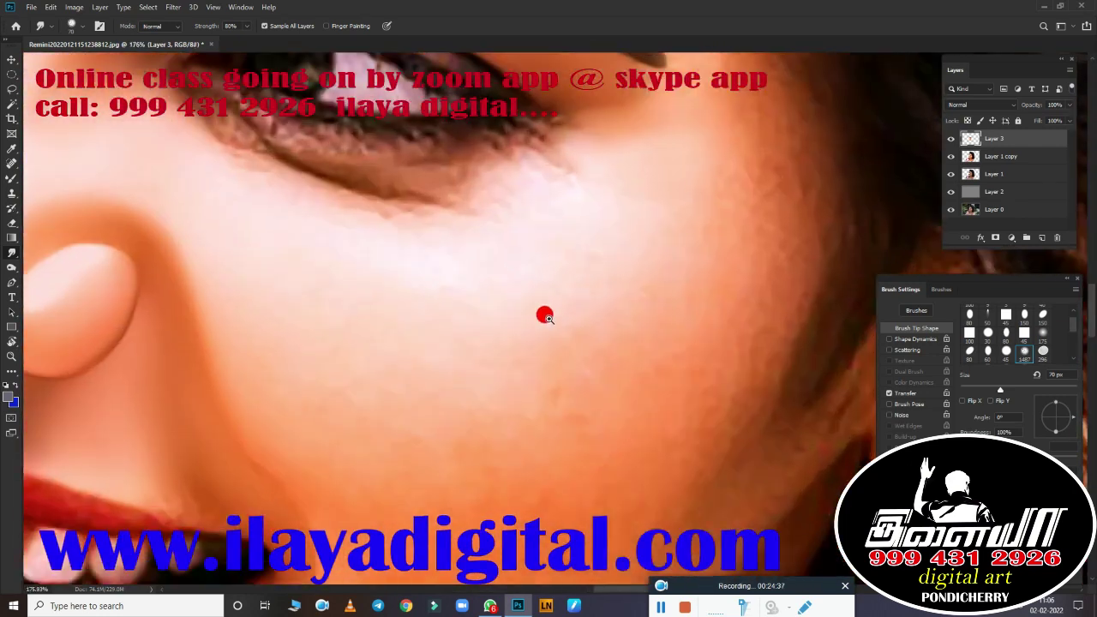
{"action": "scroll", "coordinate": [545, 317], "scroll_direction": "down", "scroll_amount": 3}
{"action": "scroll", "coordinate": [505, 387], "scroll_direction": "up", "scroll_amount": 1}
Step: Trace a pen path along the jawline and convert it to a selection
{"action": "key", "text": "p"}
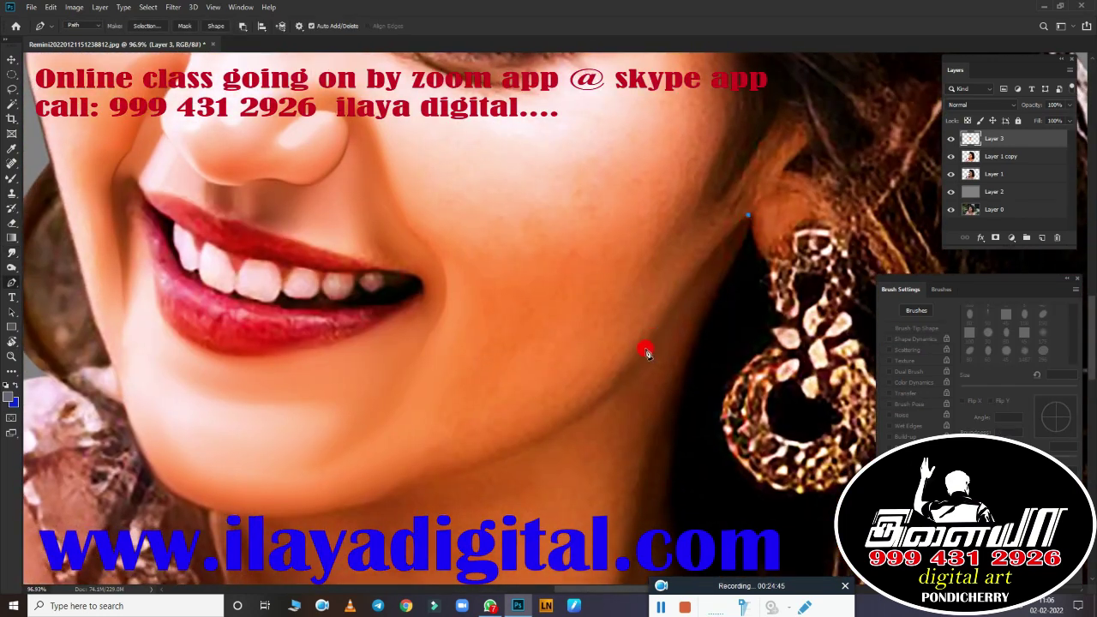
{"action": "left_click_drag", "start_coordinate": [653, 335], "coordinate": [623, 393]}
{"action": "scroll", "coordinate": [497, 323], "scroll_direction": "down", "scroll_amount": 1}
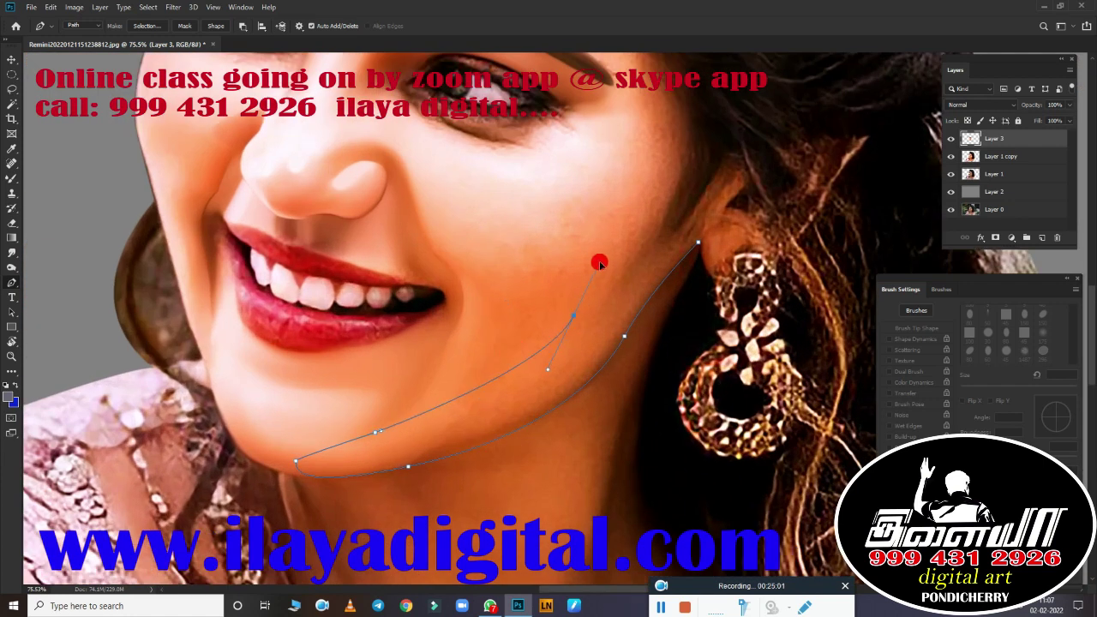
{"action": "key", "text": "ctrl+Return"}
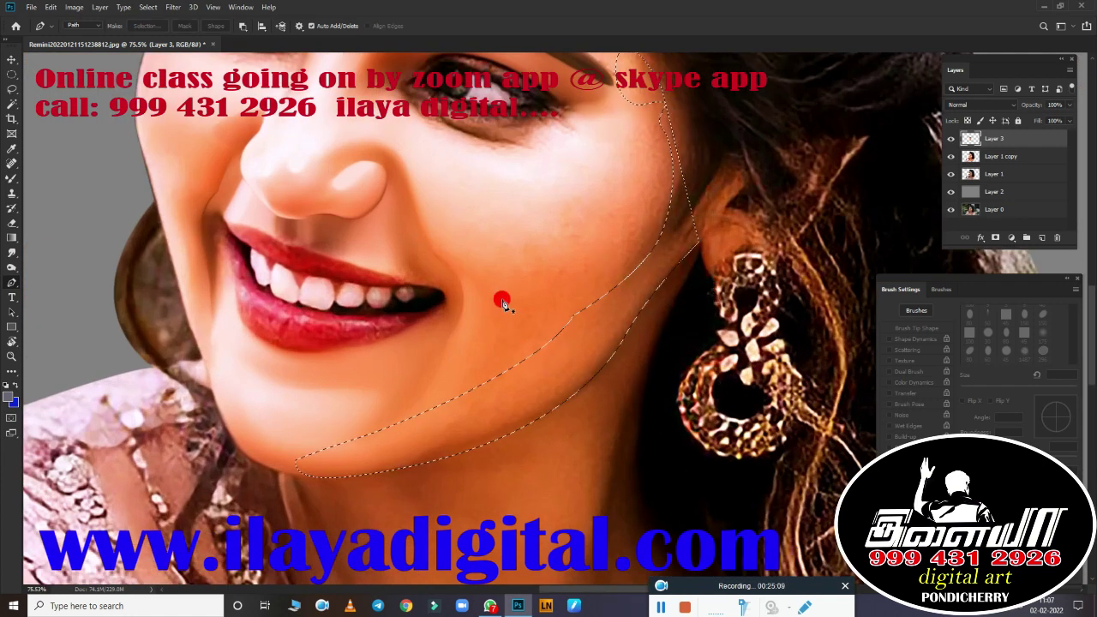
Step: Smudge the lower cheek inside the selection at 150–175 px, then deselect
{"action": "key", "text": "r"}
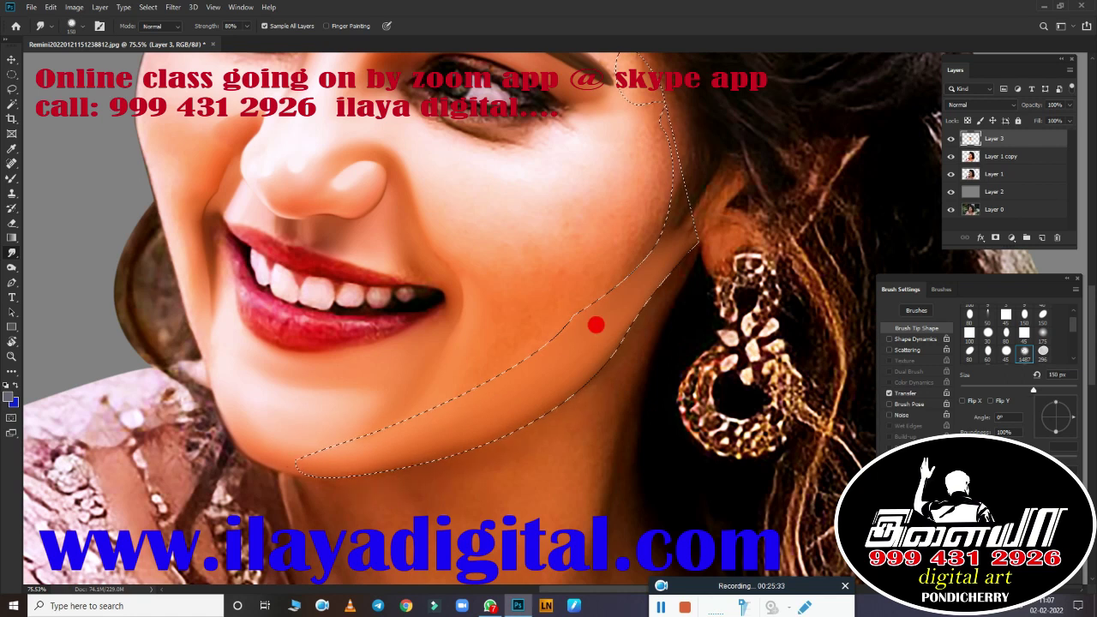
{"action": "key", "text": "bracketleft"}
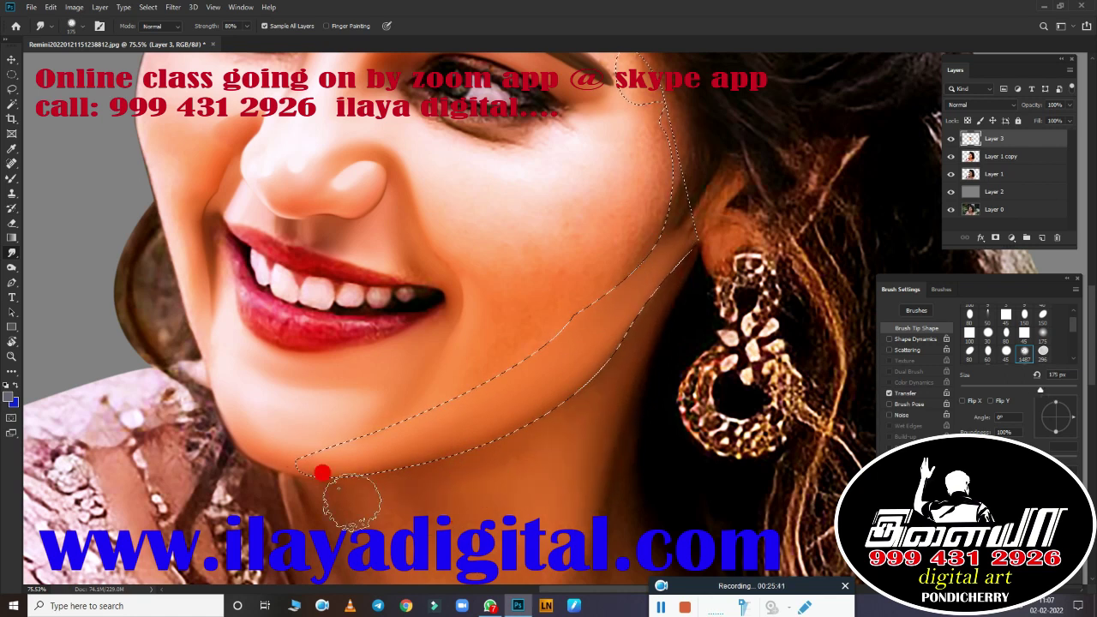
{"action": "key", "text": "bracketright"}
{"action": "key", "text": "bracketleft"}
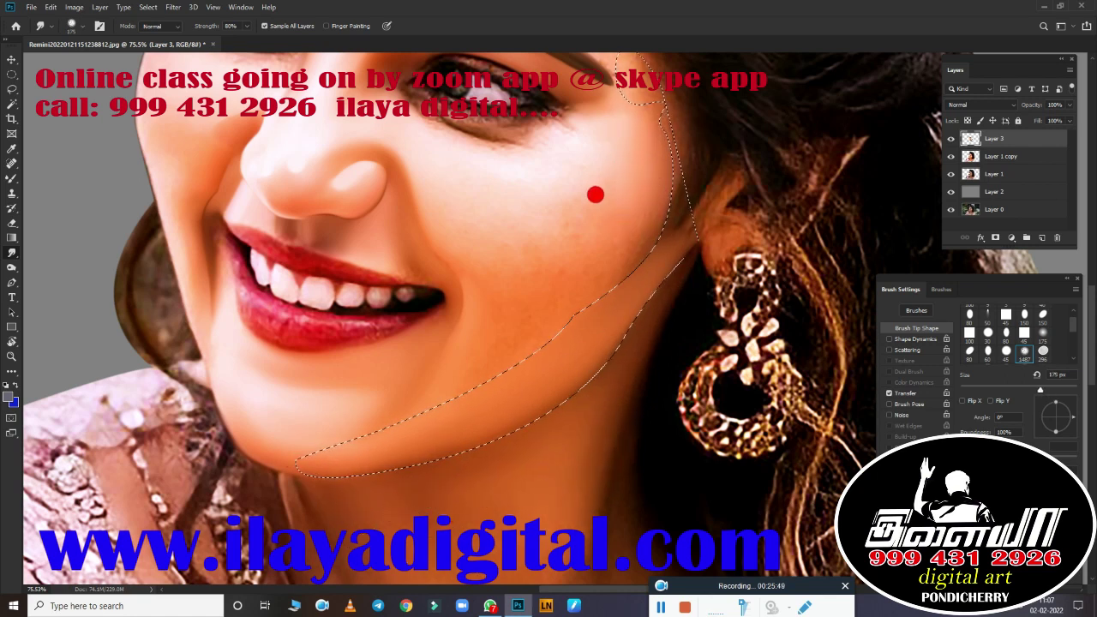
{"action": "scroll", "coordinate": [617, 218], "scroll_direction": "up", "scroll_amount": 2}
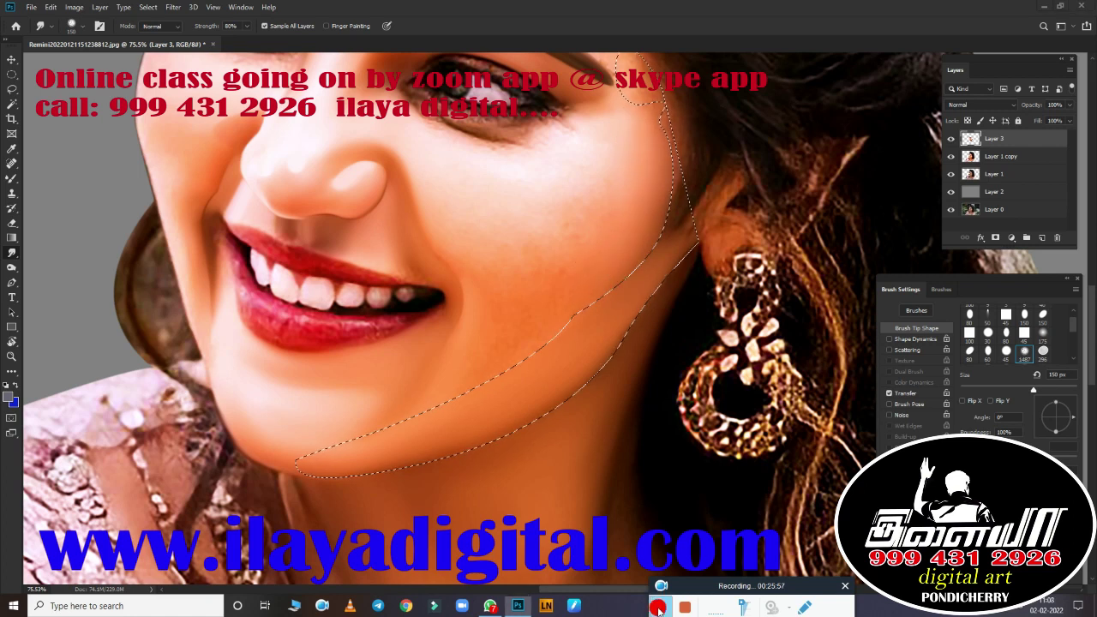
{"action": "scroll", "coordinate": [578, 362], "scroll_direction": "up", "scroll_amount": 2}
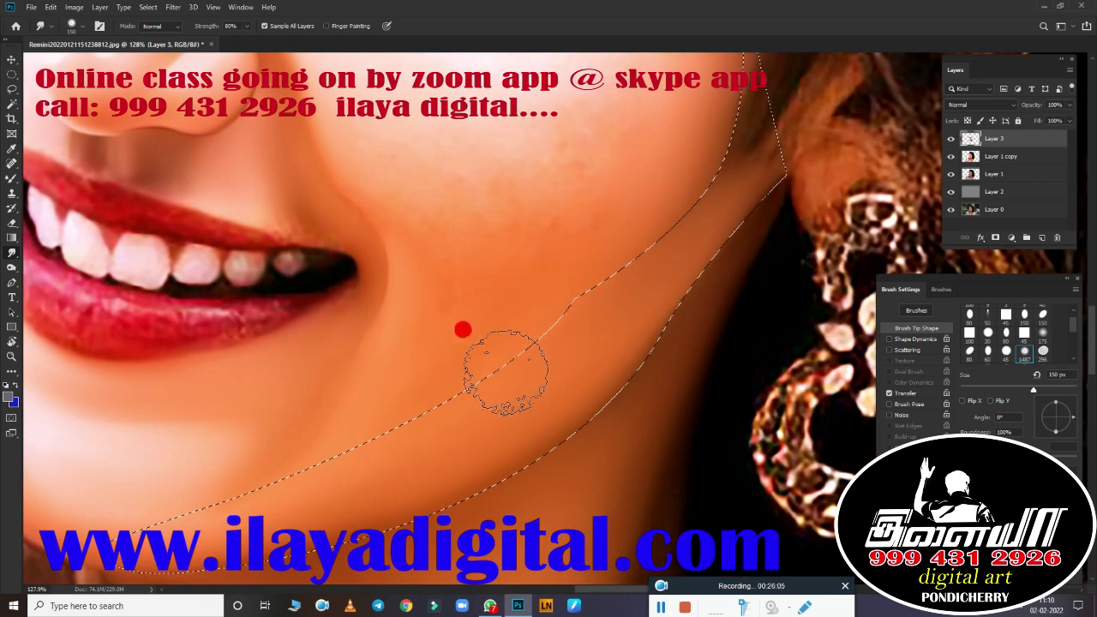
{"action": "key", "text": "ctrl+d"}
{"action": "key", "text": "ctrl+0"}
{"action": "scroll", "coordinate": [446, 375], "scroll_direction": "up", "scroll_amount": 5}
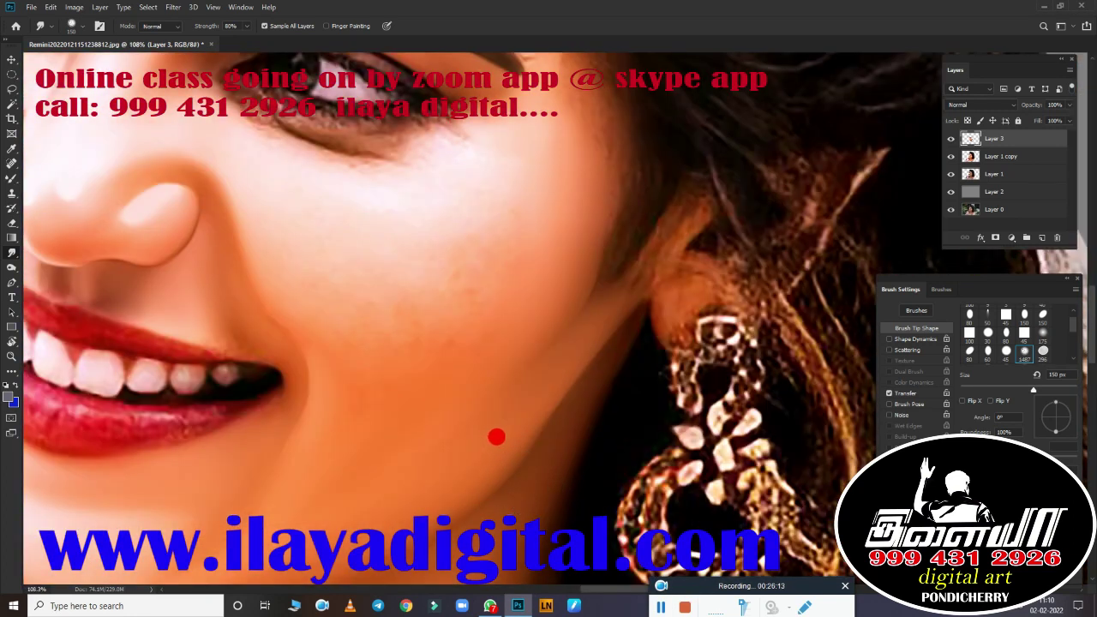
Step: Zoom into the right eye and trace a pen path along the upper eyelid
{"action": "key", "text": "bracketright"}
{"action": "key", "text": "bracketright"}
{"action": "key", "text": "bracketright"}
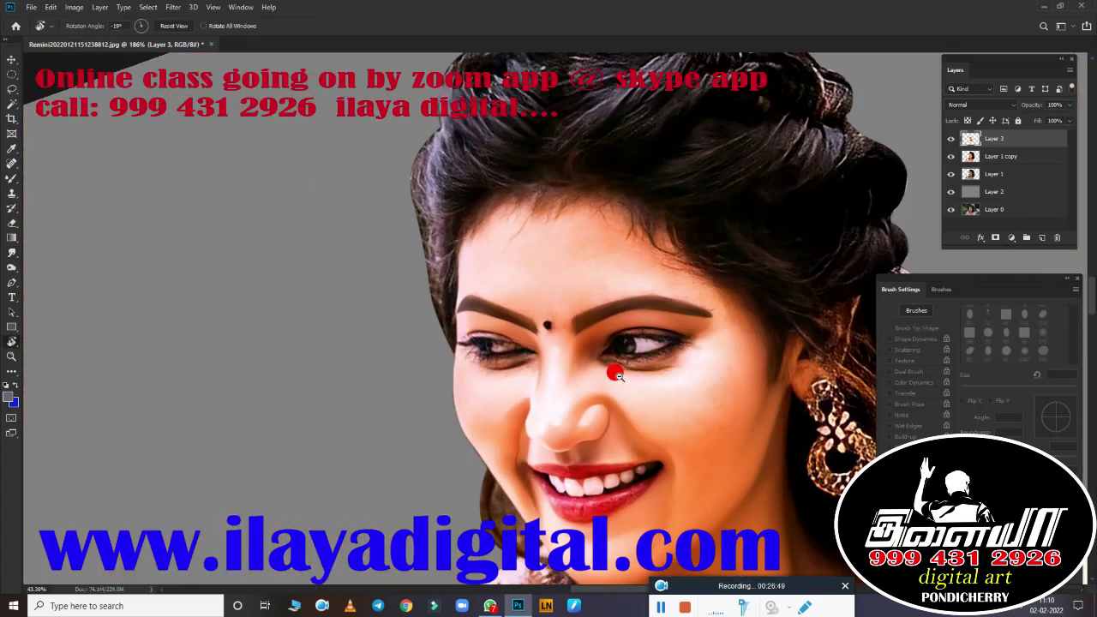
{"action": "left_click_drag", "start_coordinate": [615, 373], "coordinate": [605, 358]}
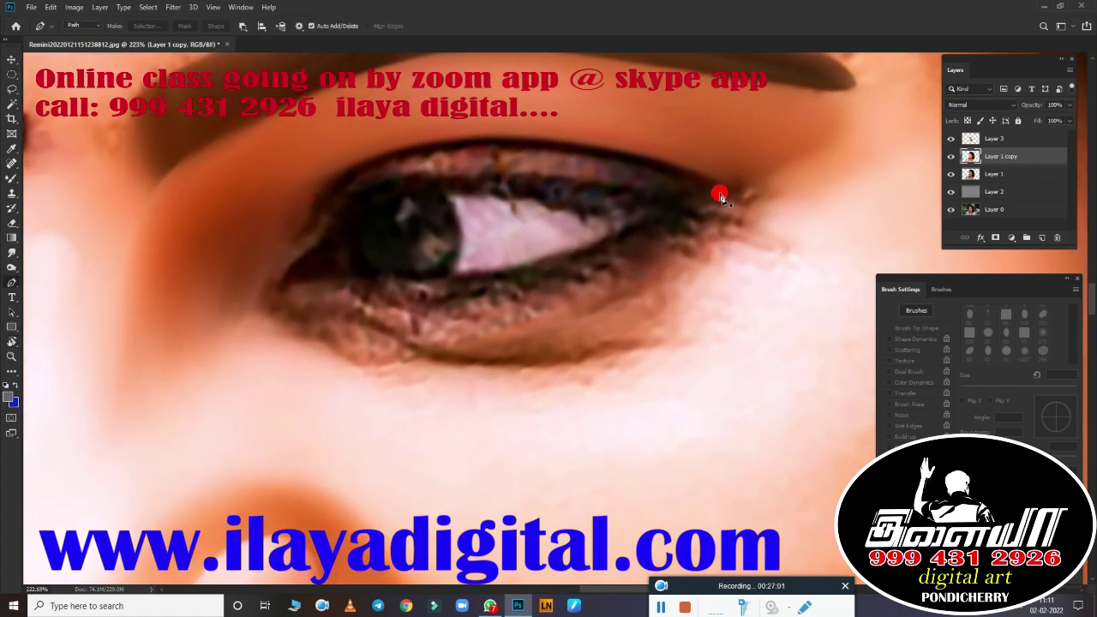
{"action": "left_click", "coordinate": [735, 193]}
{"action": "left_click_drag", "start_coordinate": [344, 181], "coordinate": [192, 272]}
{"action": "left_click", "coordinate": [344, 181], "text": "alt"}
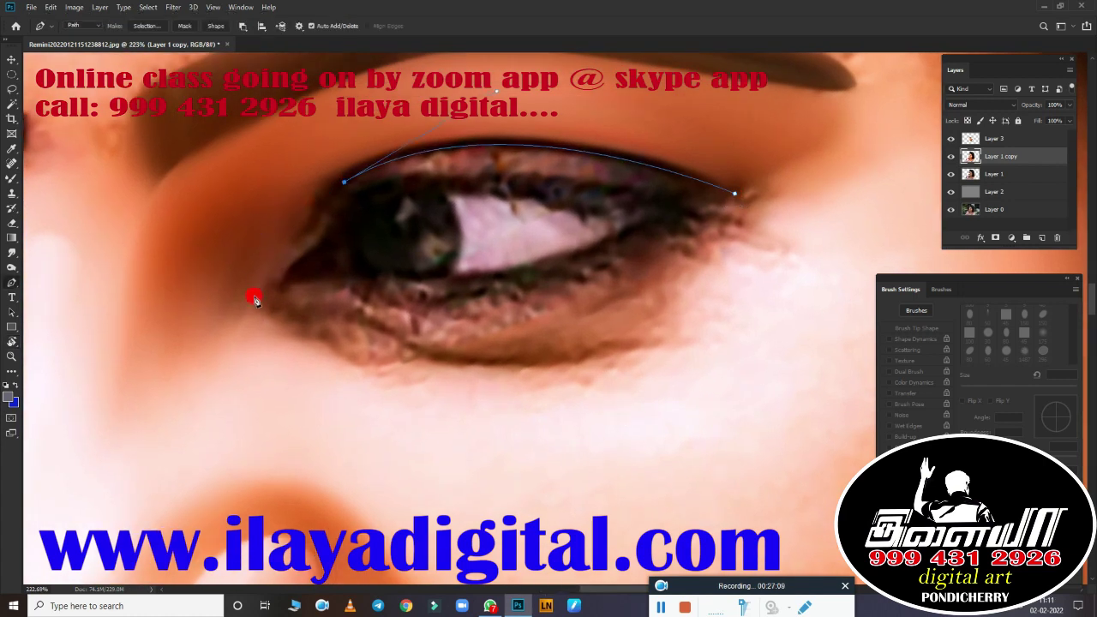
Step: Make Layer 3 active, reframe the face, and curve the path under the lower lid
{"action": "key", "text": "e"}
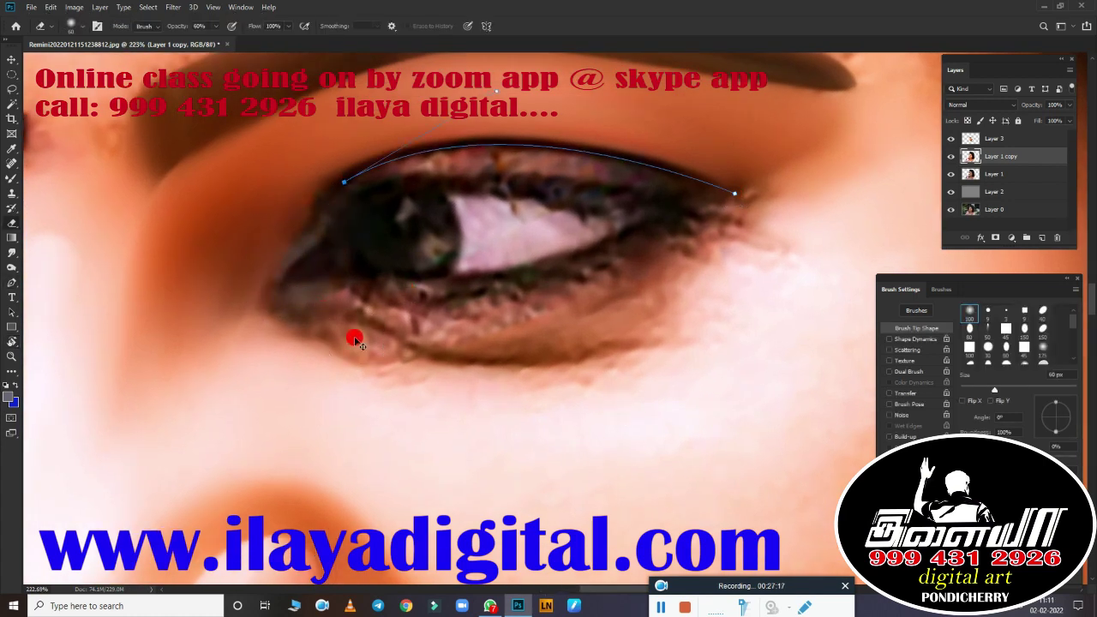
{"action": "left_click", "coordinate": [986, 138]}
{"action": "key", "text": "ctrl+0"}
{"action": "scroll", "coordinate": [710, 262], "scroll_direction": "up", "scroll_amount": 5}
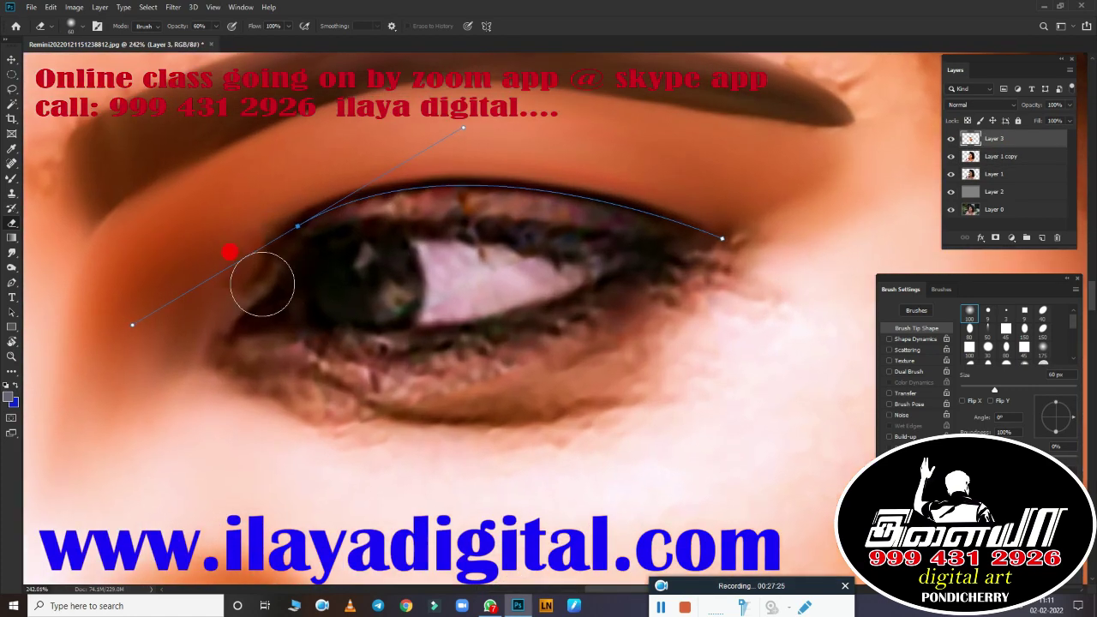
{"action": "key", "text": "ctrl+0"}
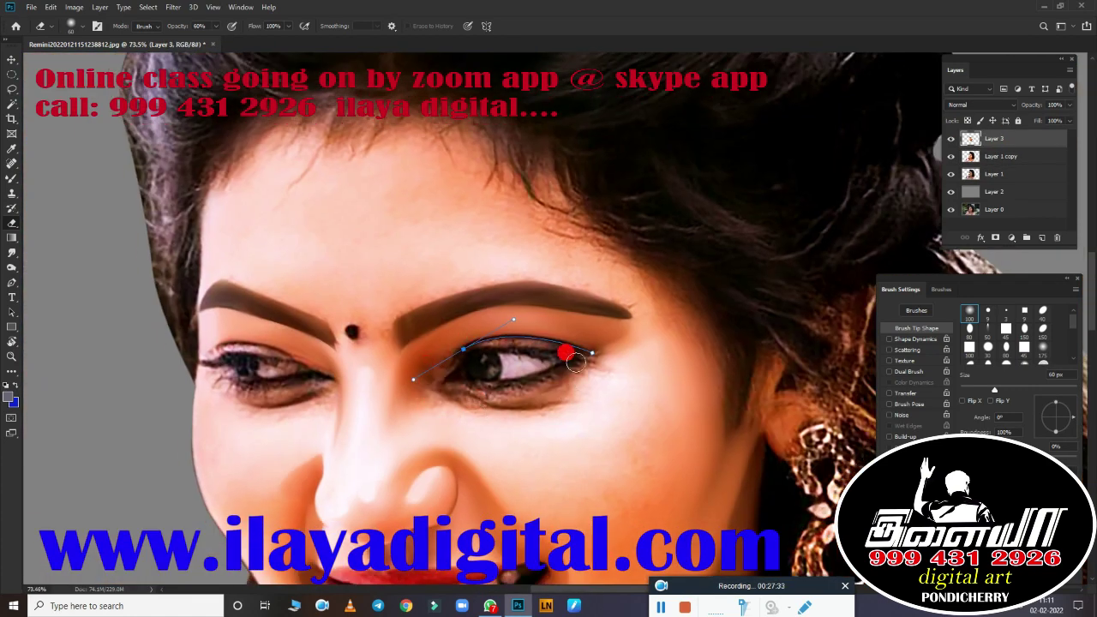
{"action": "scroll", "coordinate": [565, 368], "scroll_direction": "up", "scroll_amount": 5}
{"action": "scroll", "coordinate": [557, 381], "scroll_direction": "down", "scroll_amount": 7}
{"action": "key", "text": "p"}
{"action": "scroll", "coordinate": [497, 308], "scroll_direction": "up", "scroll_amount": 2}
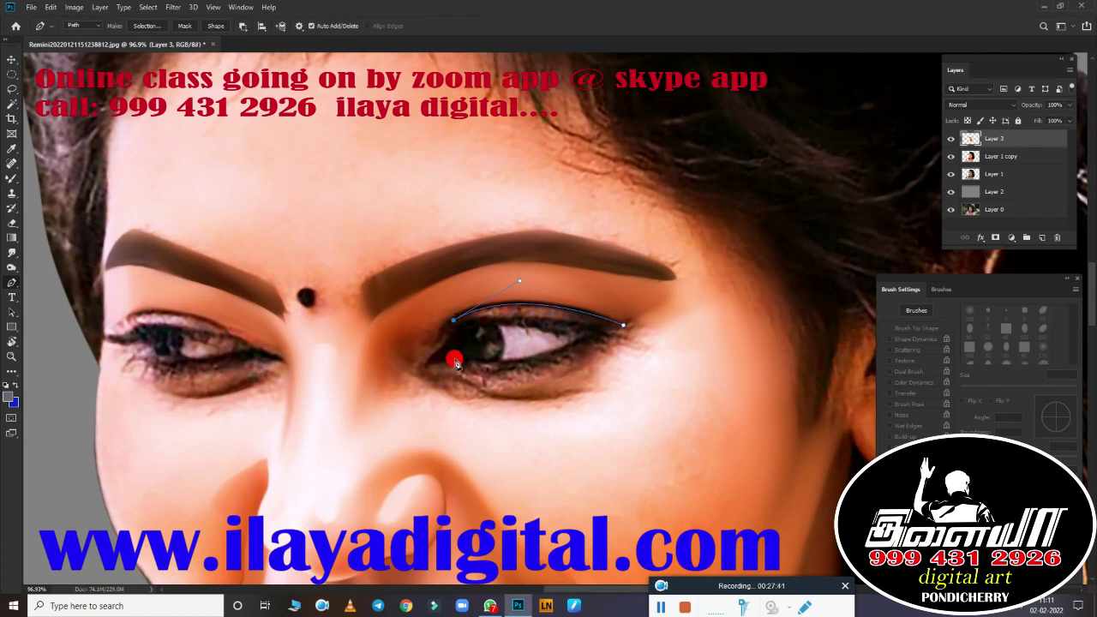
{"action": "scroll", "coordinate": [415, 367], "scroll_direction": "up", "scroll_amount": 3}
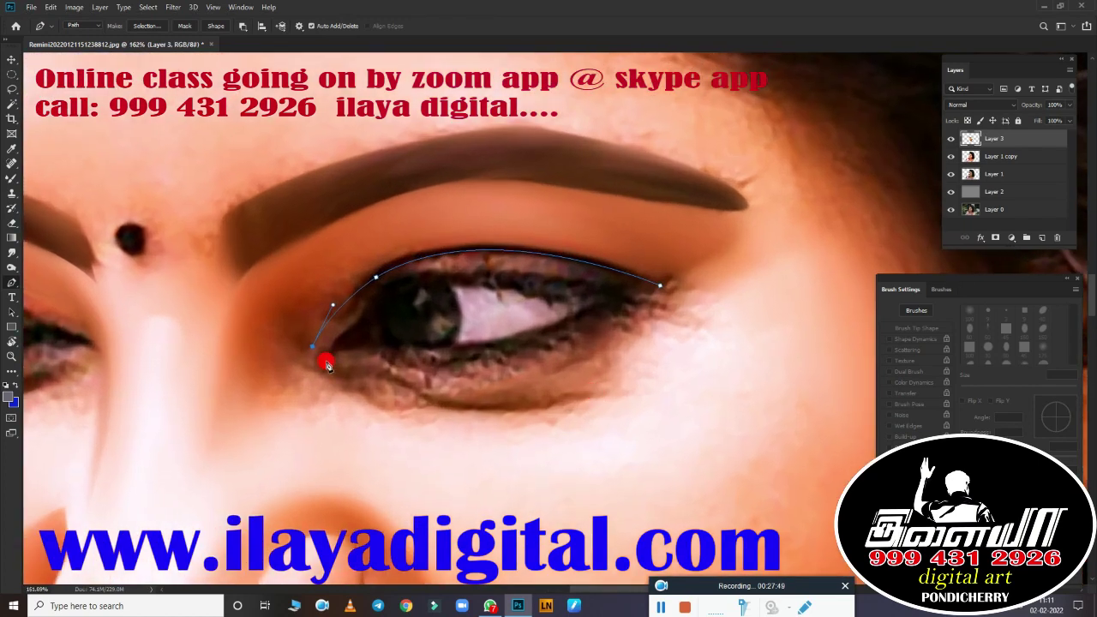
{"action": "left_click_drag", "start_coordinate": [555, 407], "coordinate": [654, 393]}
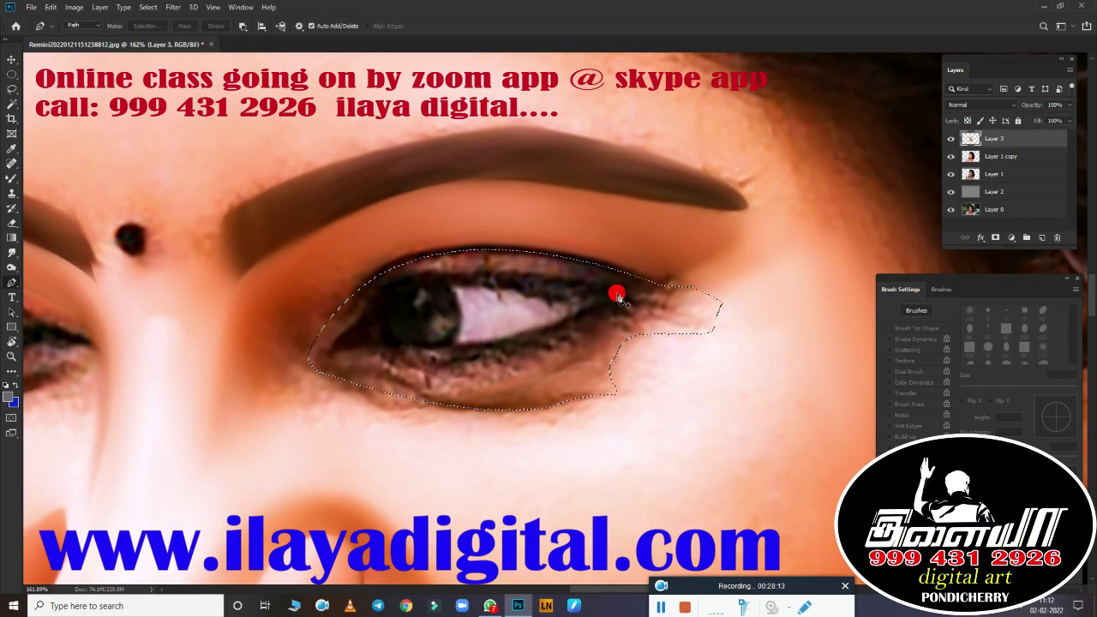
Step: Convert the eye outline to a selection and wet-blend the upper lid line and under-lid skin at 40–50 px
{"action": "key", "text": "ctrl+Return"}
{"action": "key", "text": "b"}
{"action": "scroll", "coordinate": [505, 369], "scroll_direction": "up", "scroll_amount": 2}
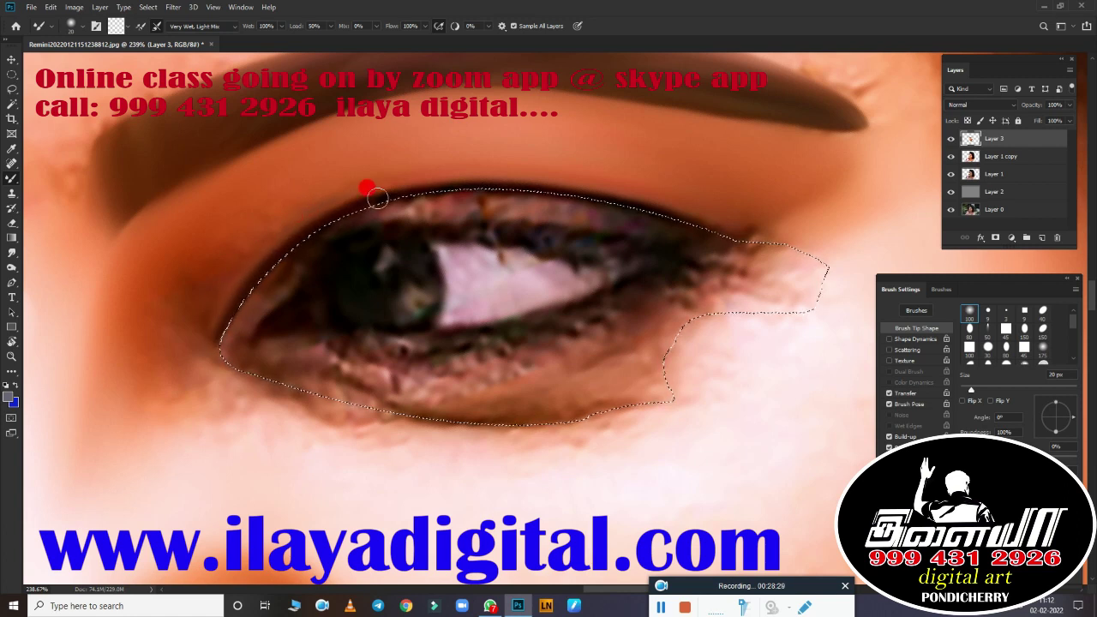
{"action": "left_click_drag", "start_coordinate": [377, 198], "coordinate": [544, 180]}
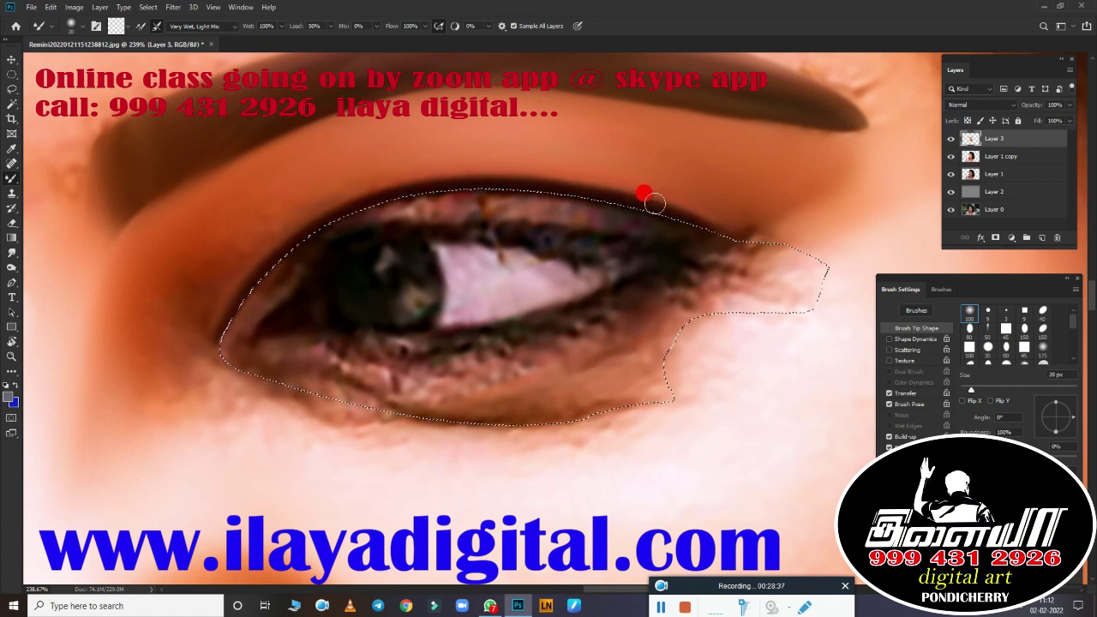
{"action": "key", "text": "bracketright"}
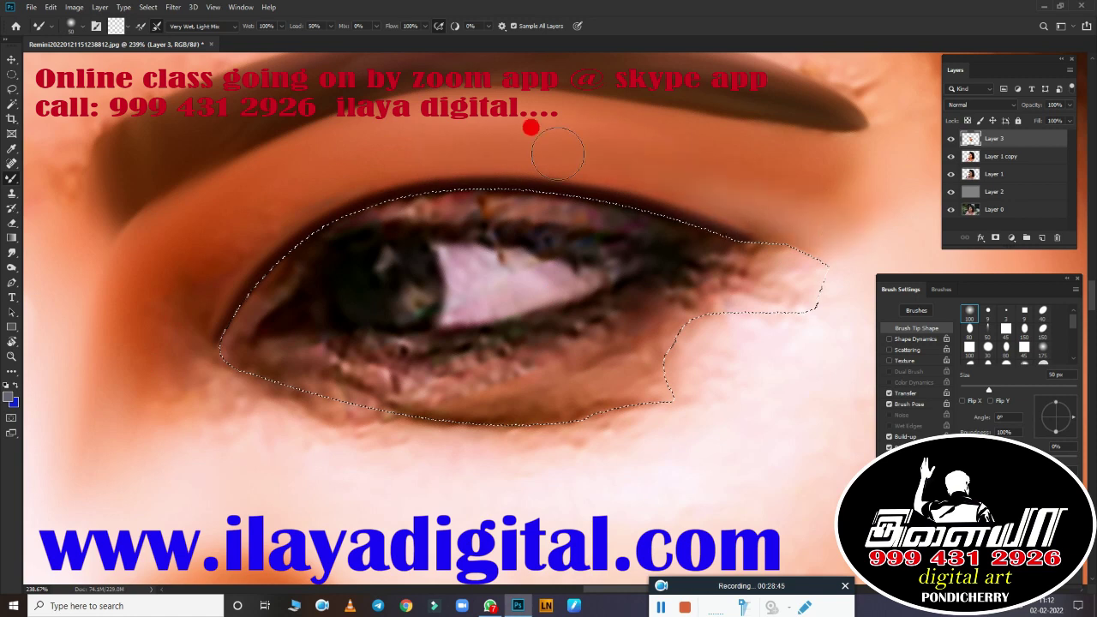
{"action": "key", "text": "bracketleft"}
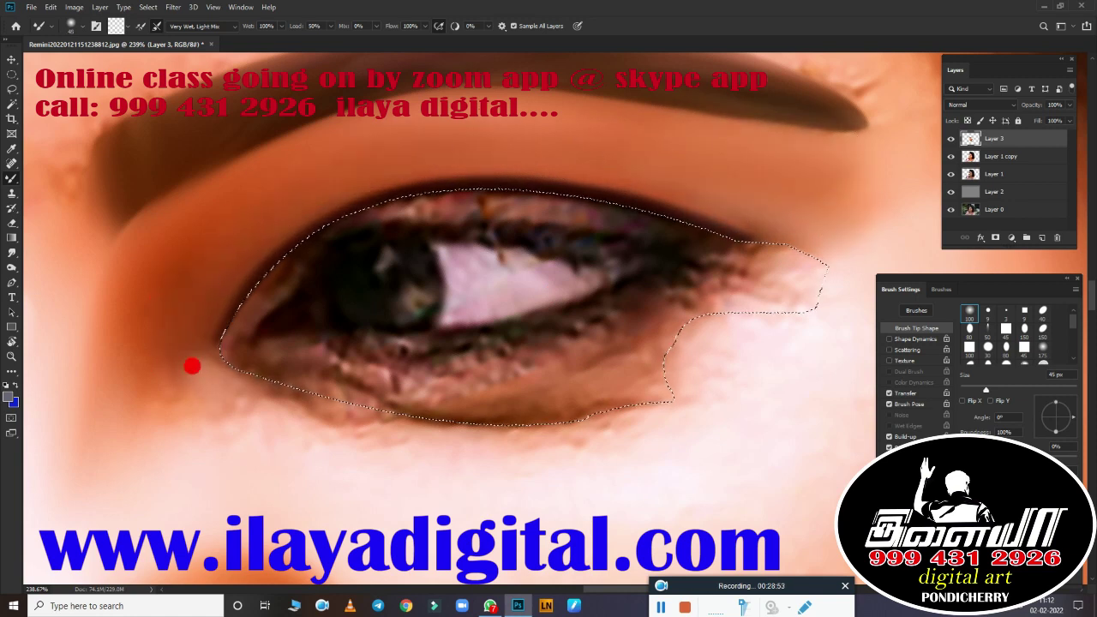
{"action": "mouse_move", "coordinate": [661, 426]}
{"action": "left_mouse_down"}
{"action": "mouse_move", "coordinate": [216, 318]}
{"action": "mouse_move", "coordinate": [418, 433]}
{"action": "left_mouse_up"}
{"action": "key", "text": "bracketleft"}
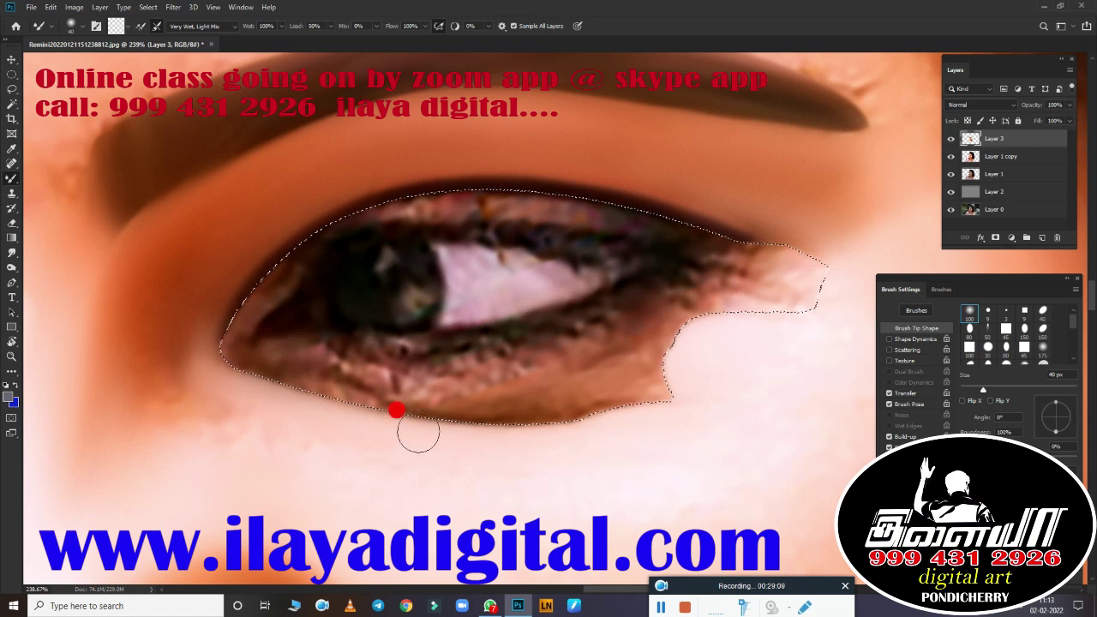
Step: Smudge the lower eyelid skin and upper lashes with a smaller brush
{"action": "key", "text": "r"}
{"action": "key", "text": "bracketleft"}
{"action": "mouse_move", "coordinate": [611, 328]}
{"action": "left_mouse_down"}
{"action": "mouse_move", "coordinate": [534, 397]}
{"action": "mouse_move", "coordinate": [311, 379]}
{"action": "mouse_move", "coordinate": [328, 383]}
{"action": "left_mouse_up"}
{"action": "left_click_drag", "start_coordinate": [553, 395], "coordinate": [522, 342]}
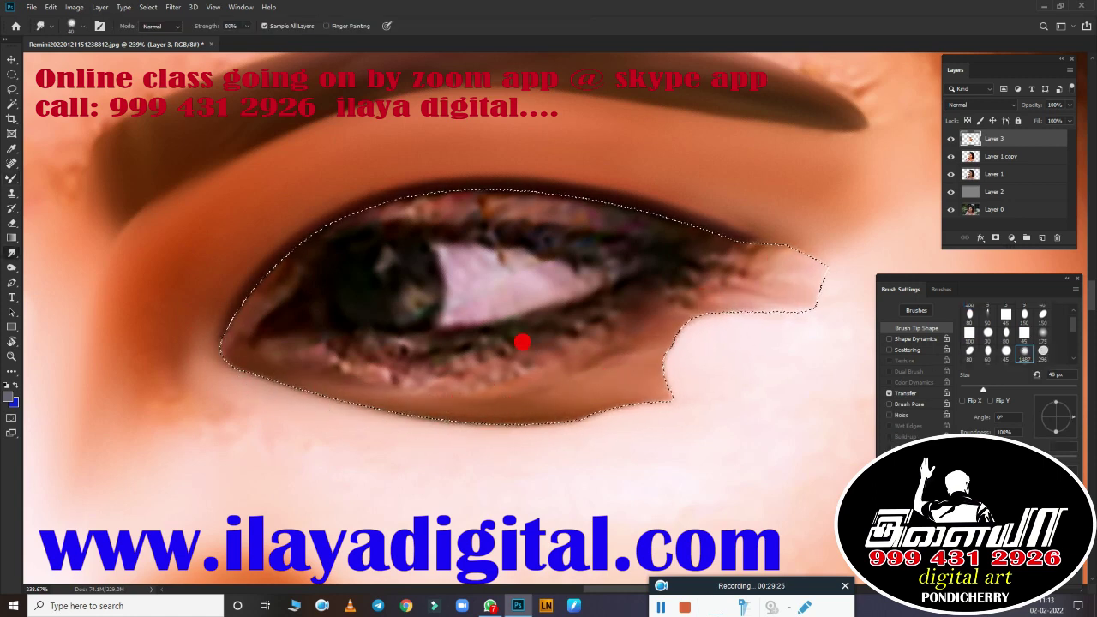
{"action": "mouse_move", "coordinate": [301, 232]}
{"action": "left_mouse_down"}
{"action": "mouse_move", "coordinate": [351, 223]}
{"action": "mouse_move", "coordinate": [742, 242]}
{"action": "left_mouse_up"}
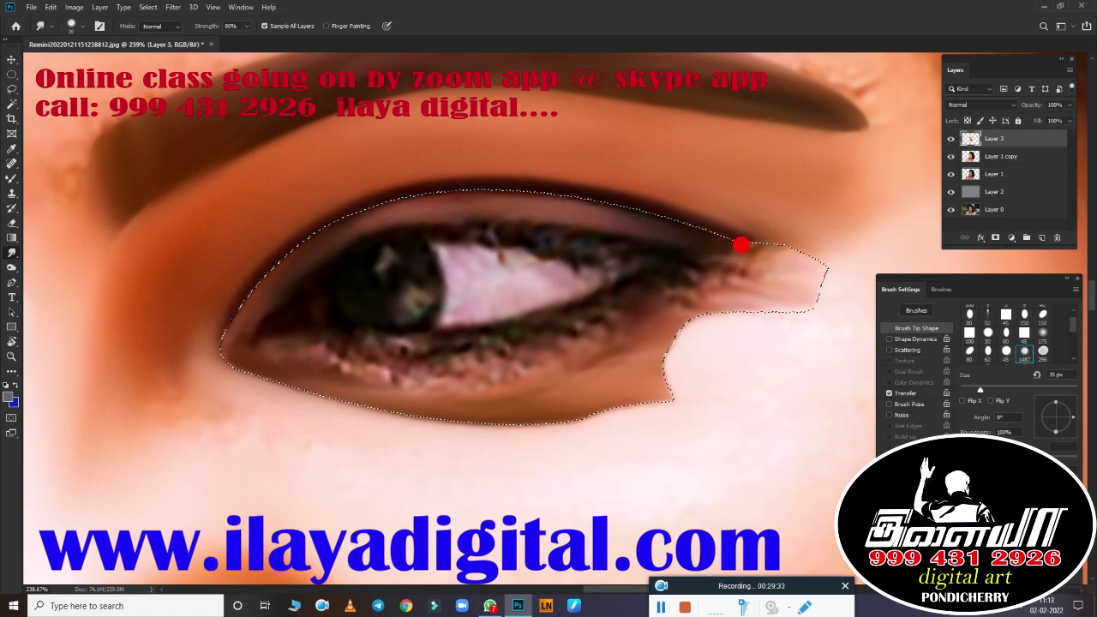
Step: Wet-blend the upper eyelid edge and lash line with a 35 px Mixer Brush
{"action": "key", "text": "bracketright"}
{"action": "key", "text": "b"}
{"action": "left_click_drag", "start_coordinate": [428, 225], "coordinate": [394, 215]}
{"action": "mouse_move", "coordinate": [558, 196]}
{"action": "left_mouse_down"}
{"action": "mouse_move", "coordinate": [725, 240]}
{"action": "mouse_move", "coordinate": [454, 191]}
{"action": "left_mouse_up"}
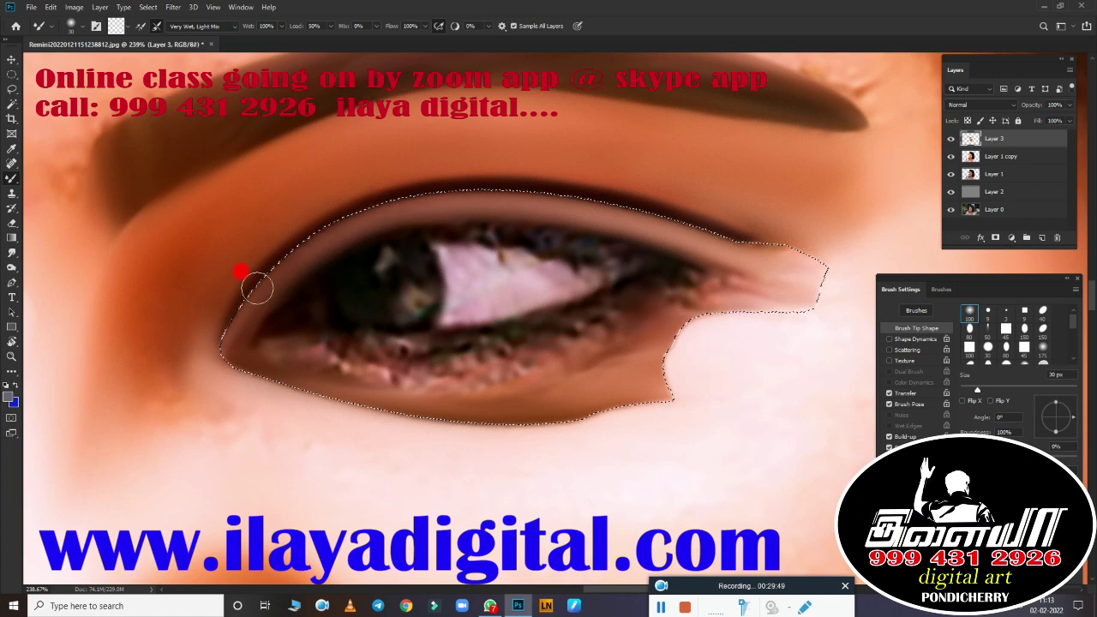
{"action": "left_click_drag", "start_coordinate": [317, 215], "coordinate": [388, 210]}
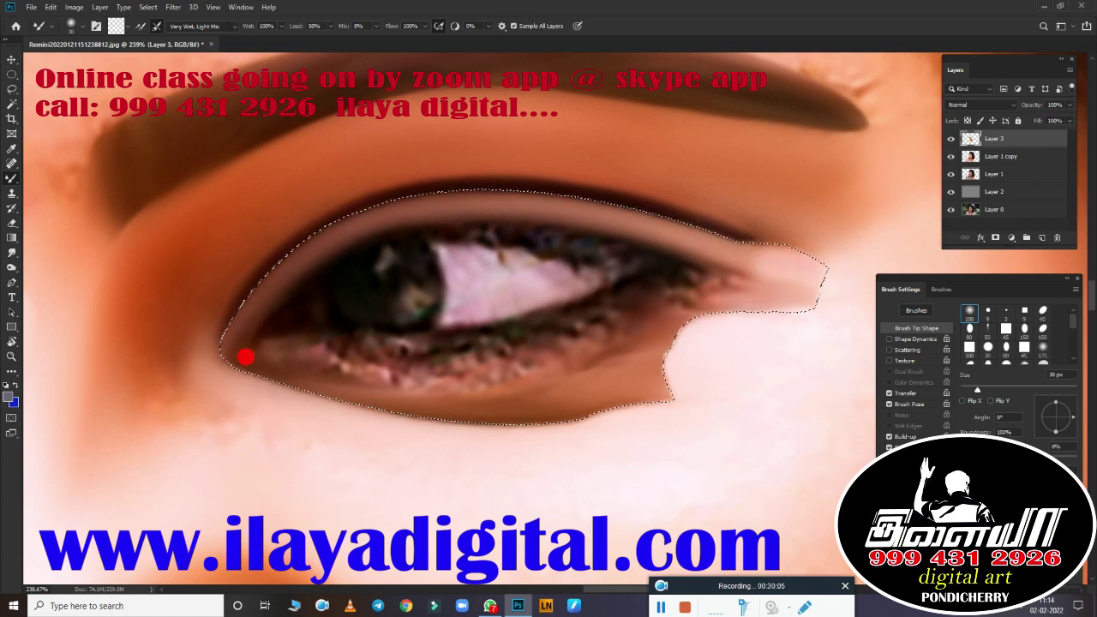
{"action": "scroll", "coordinate": [787, 326], "scroll_direction": "up", "scroll_amount": 3}
Step: Smudge the lower eyelid edge toward the outer corner, then view the whole face
{"action": "key", "text": "r"}
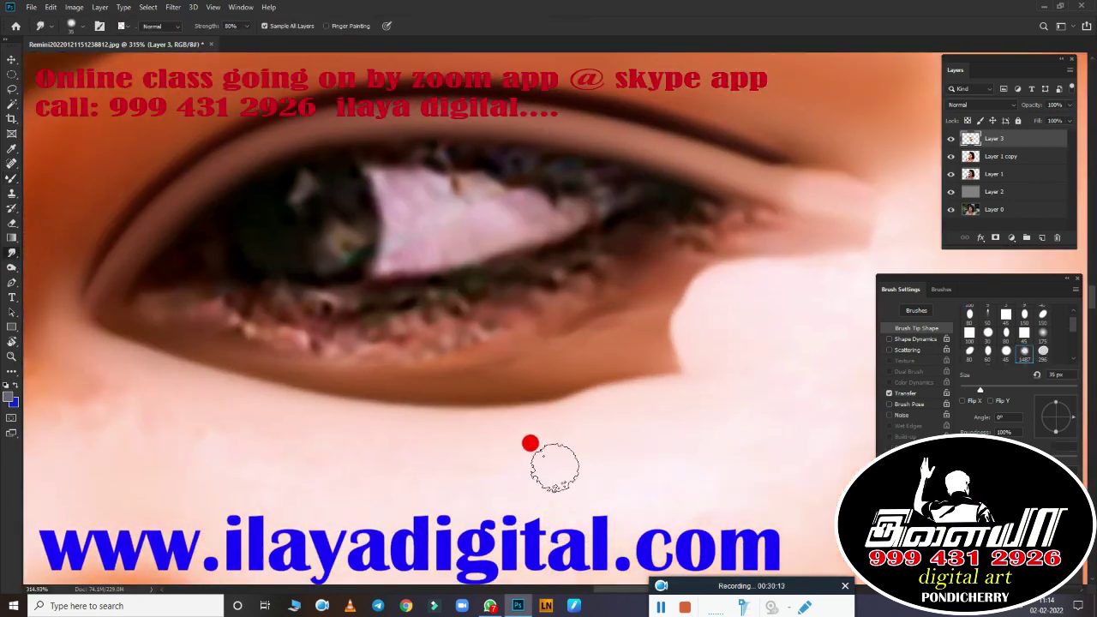
{"action": "mouse_move", "coordinate": [114, 323]}
{"action": "left_mouse_down"}
{"action": "mouse_move", "coordinate": [696, 377]}
{"action": "mouse_move", "coordinate": [576, 355]}
{"action": "mouse_move", "coordinate": [612, 392]}
{"action": "mouse_move", "coordinate": [807, 282]}
{"action": "mouse_move", "coordinate": [629, 409]}
{"action": "left_mouse_up"}
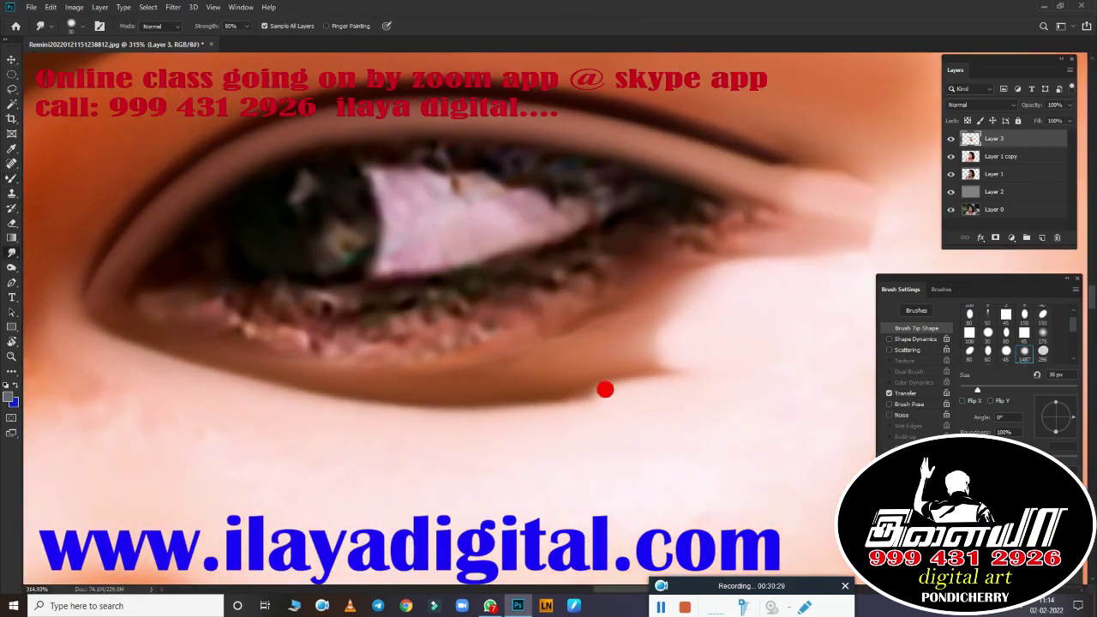
{"action": "key", "text": "ctrl+0"}
{"action": "scroll", "coordinate": [668, 433], "scroll_direction": "up", "scroll_amount": 3}
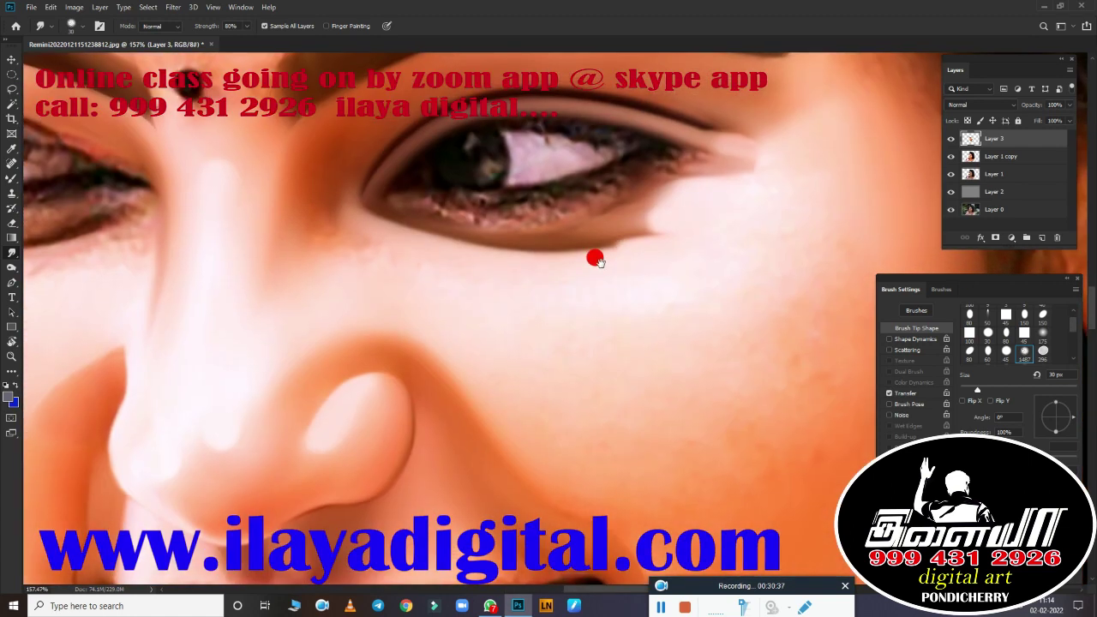
Step: Set the Mixer Brush to 100 px for the cheek skin beside the eye
{"action": "key", "text": "b"}
{"action": "scroll", "coordinate": [379, 306], "scroll_direction": "down", "scroll_amount": 2}
{"action": "scroll", "coordinate": [355, 277], "scroll_direction": "up", "scroll_amount": 2}
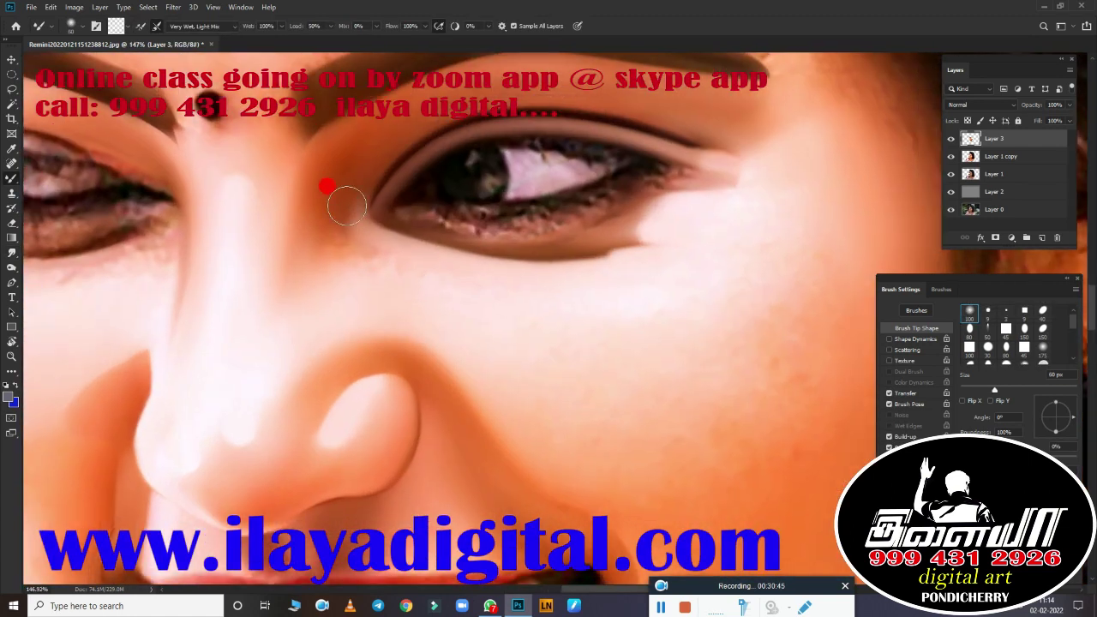
{"action": "key", "text": "bracketright"}
{"action": "key", "text": "bracketright"}
{"action": "key", "text": "bracketright"}
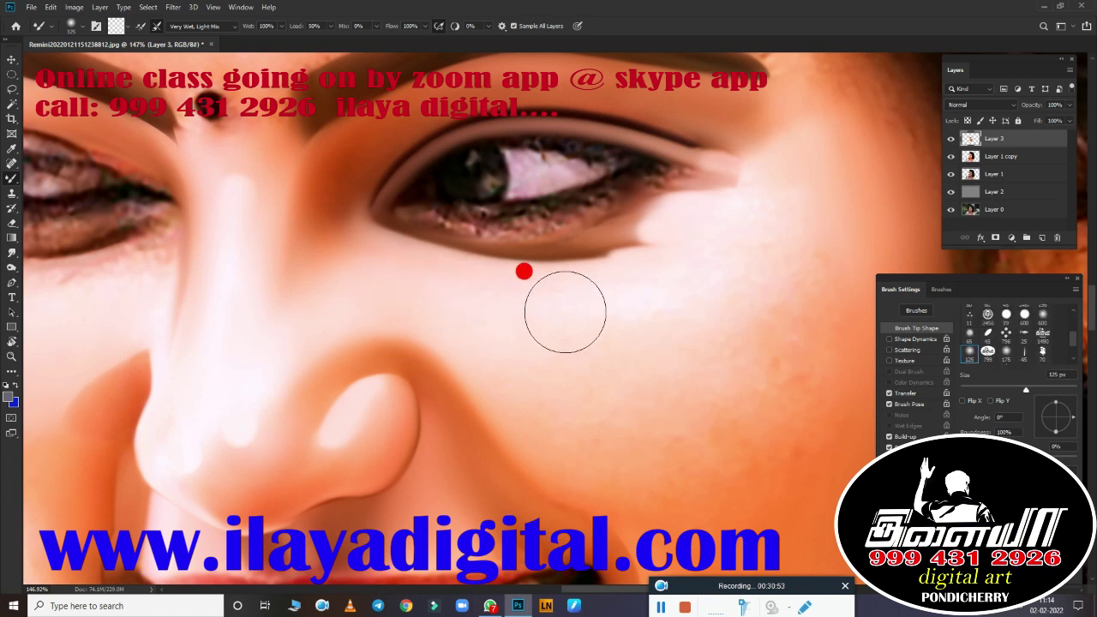
{"action": "scroll", "coordinate": [601, 371], "scroll_direction": "down", "scroll_amount": 5}
{"action": "scroll", "coordinate": [600, 371], "scroll_direction": "up", "scroll_amount": 7}
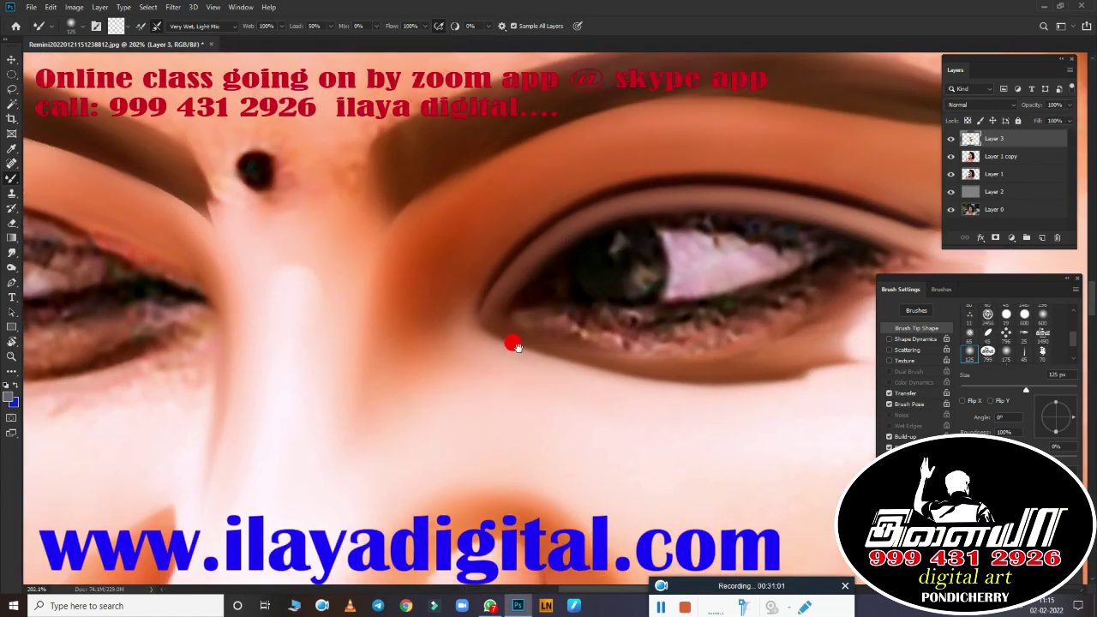
Step: Set the Smudge brush to 30 px for finer lid blending
{"action": "key", "text": "r"}
{"action": "key", "text": "bracketleft"}
{"action": "key", "text": "bracketleft"}
{"action": "key", "text": "bracketleft"}
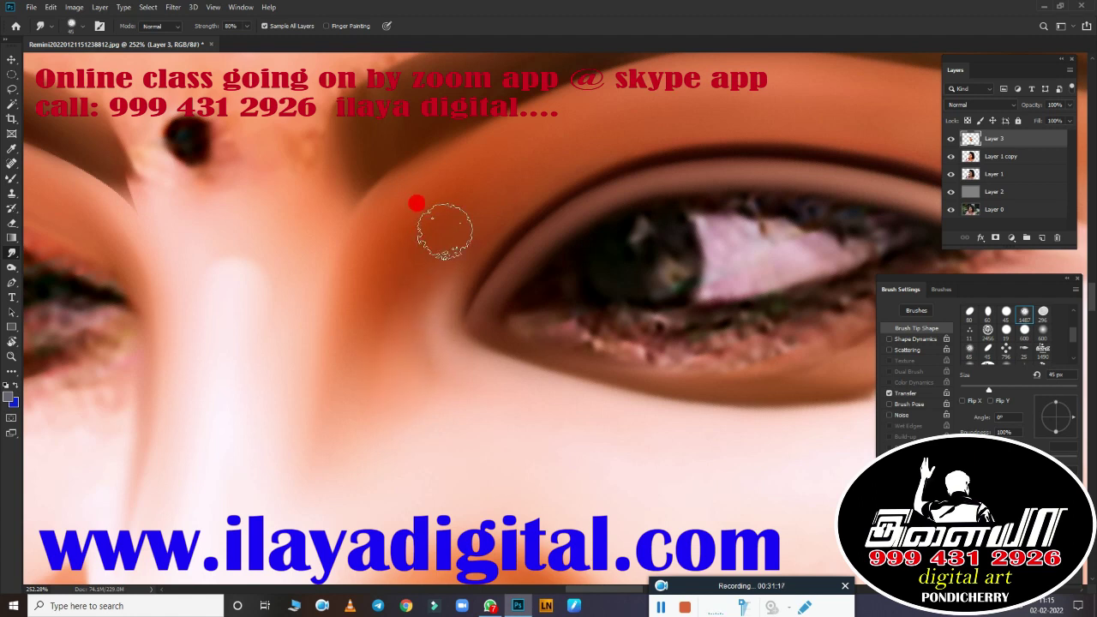
{"action": "scroll", "coordinate": [384, 330], "scroll_direction": "down", "scroll_amount": 4}
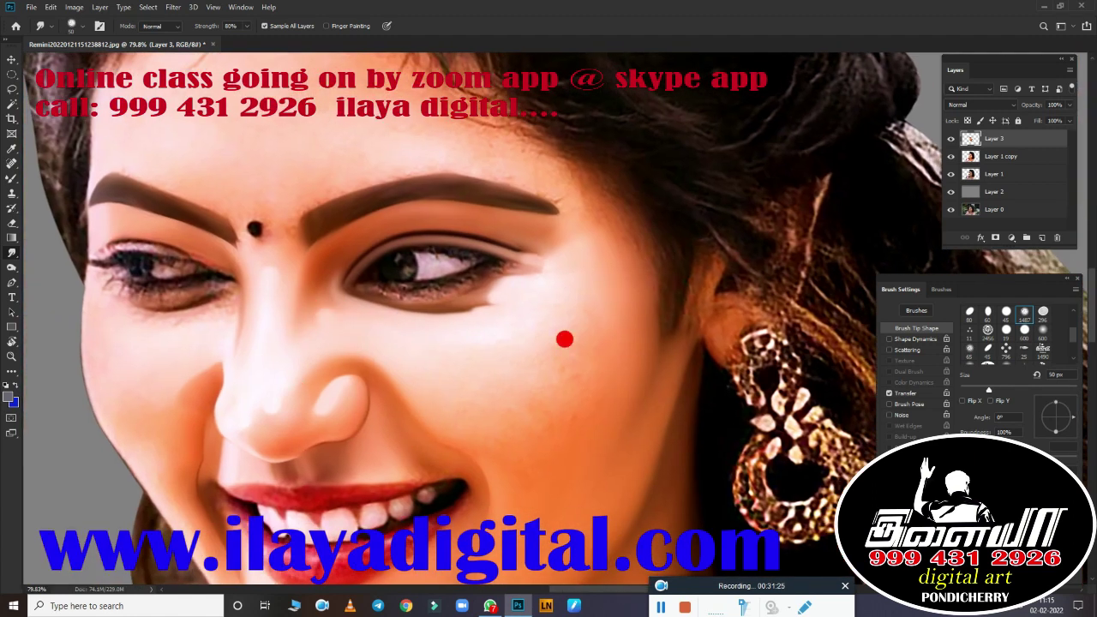
{"action": "scroll", "coordinate": [564, 339], "scroll_direction": "up", "scroll_amount": 2}
{"action": "scroll", "coordinate": [412, 306], "scroll_direction": "up", "scroll_amount": 4}
{"action": "key", "text": "p"}
{"action": "scroll", "coordinate": [568, 397], "scroll_direction": "down", "scroll_amount": 3}
Step: Trace a path along the eye opening and turn it into a 2-pixel feathered selection
{"action": "scroll", "coordinate": [502, 367], "scroll_direction": "up", "scroll_amount": 2}
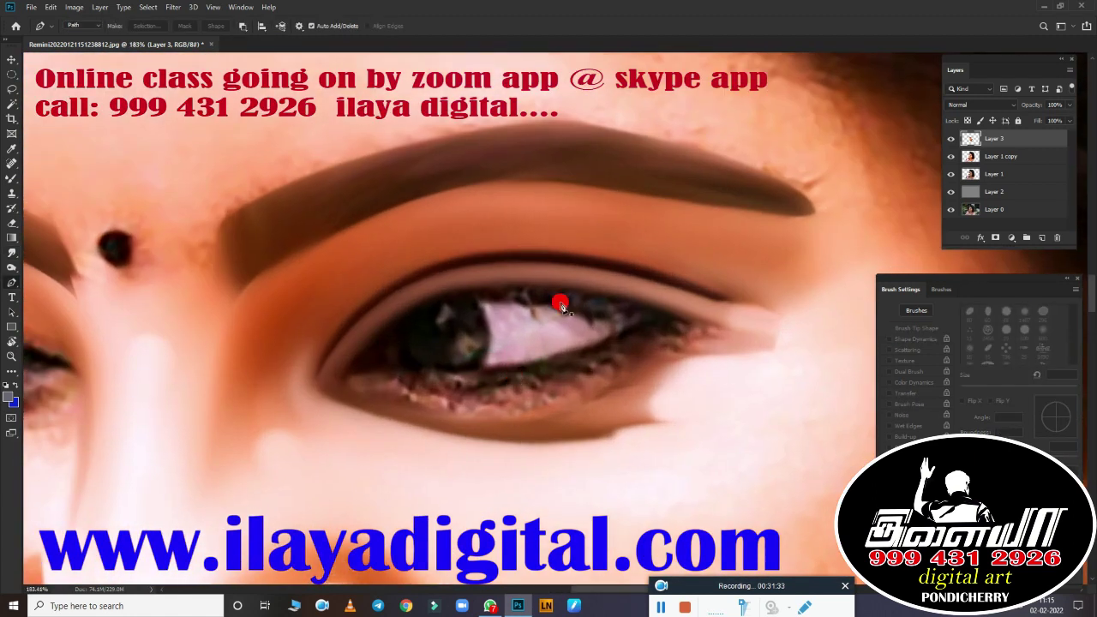
{"action": "left_click", "coordinate": [619, 326]}
{"action": "left_click_drag", "start_coordinate": [360, 364], "coordinate": [270, 477]}
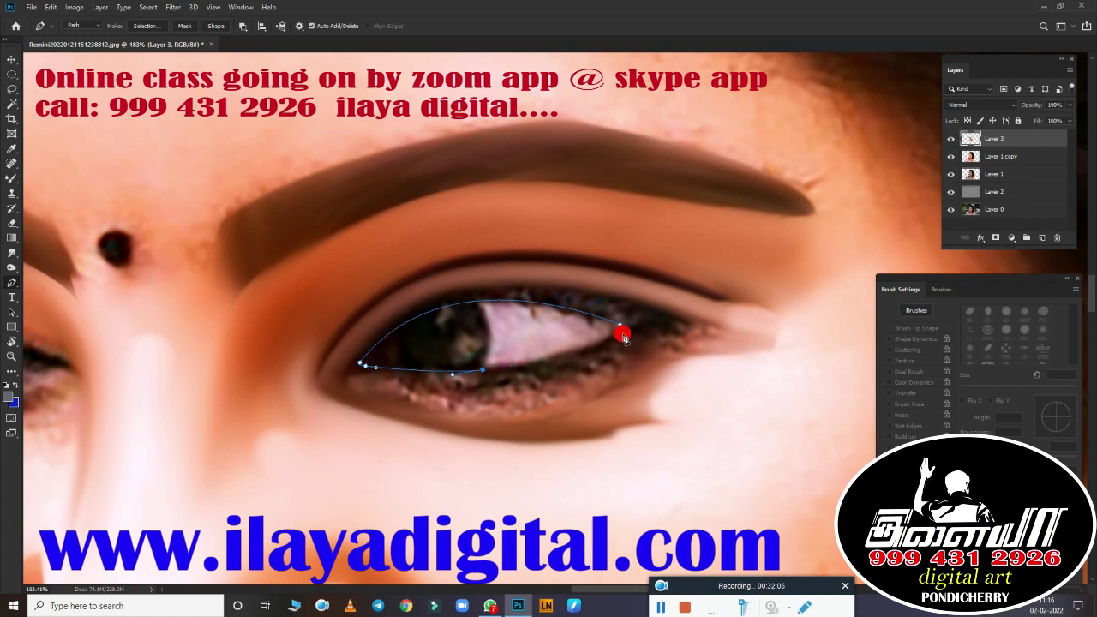
{"action": "right_click", "coordinate": [642, 290]}
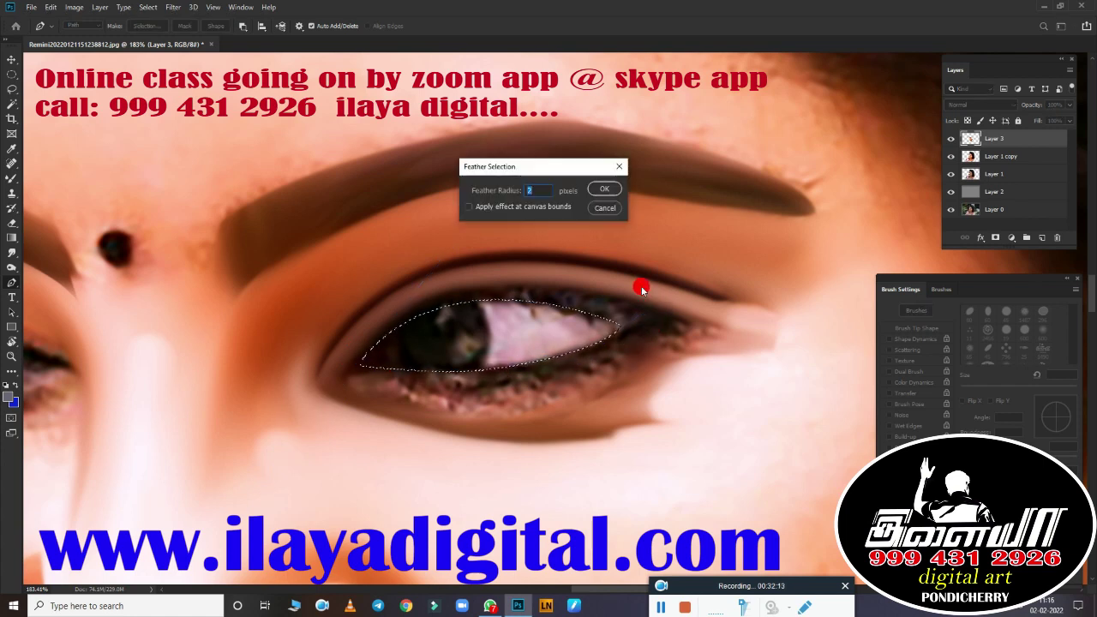
{"action": "key", "text": "Return"}
Step: Smudge the eye white smooth with a roughly 40 px brush, removing the pink patches
{"action": "key", "text": "b"}
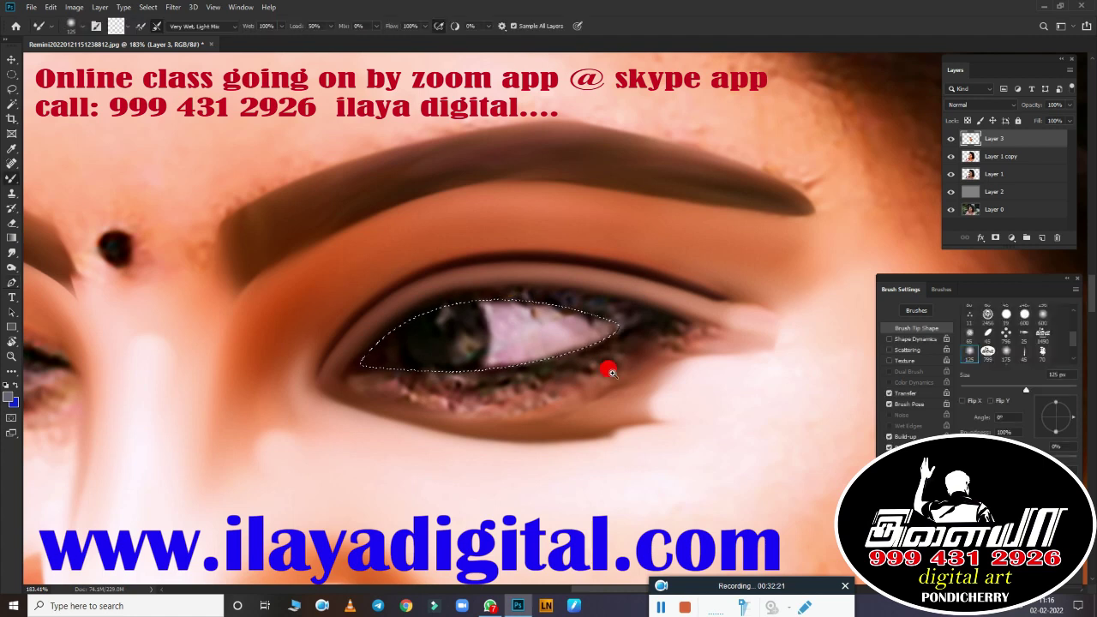
{"action": "scroll", "coordinate": [606, 364], "scroll_direction": "up", "scroll_amount": 2}
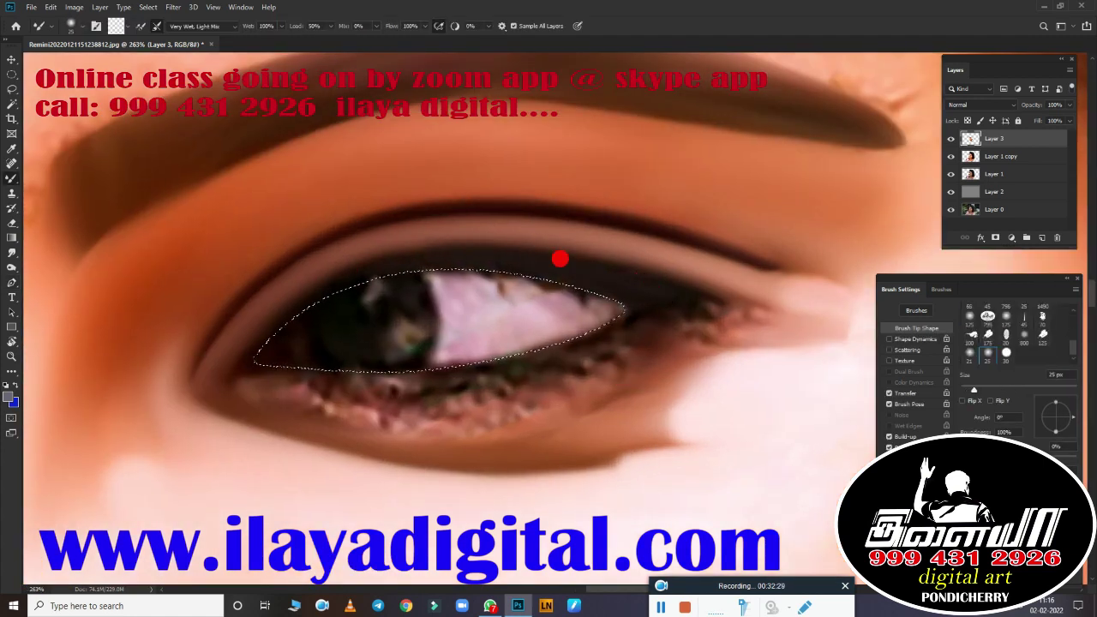
{"action": "key", "text": "bracketleft"}
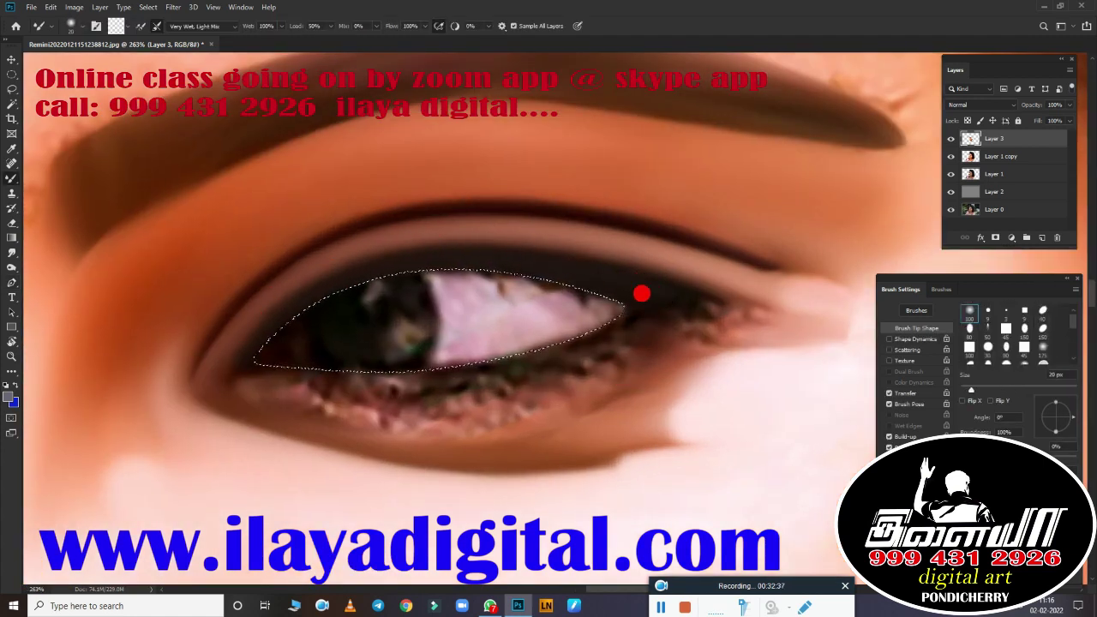
{"action": "key", "text": "bracketright"}
{"action": "key", "text": "bracketright"}
{"action": "key", "text": "bracketright"}
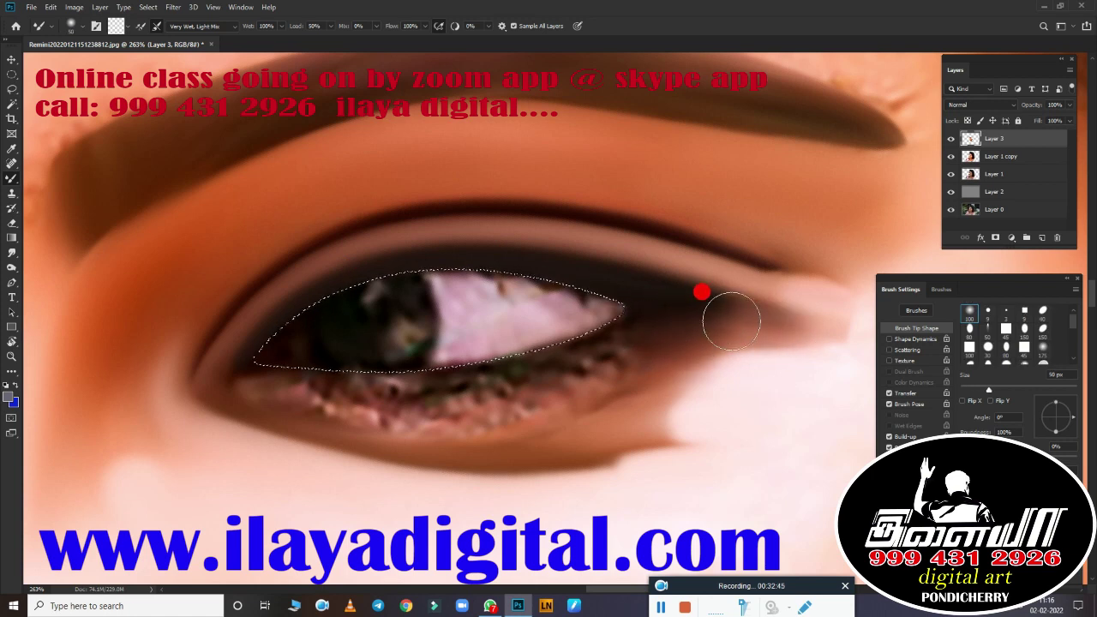
{"action": "key", "text": "bracketleft"}
{"action": "key", "text": "bracketleft"}
{"action": "key", "text": "bracketleft"}
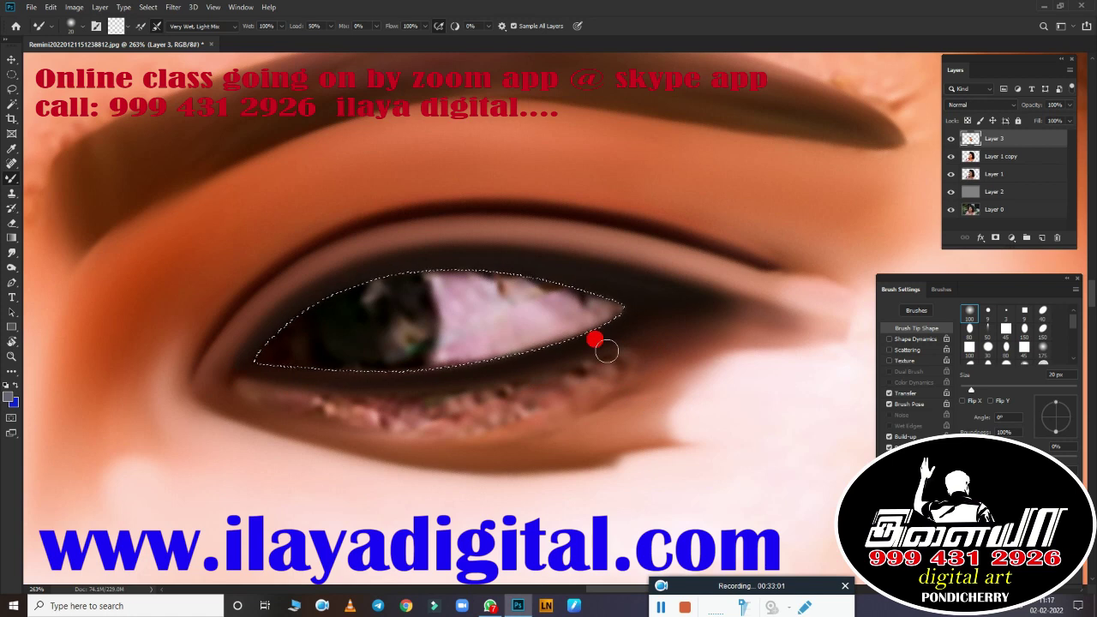
{"action": "key", "text": "r"}
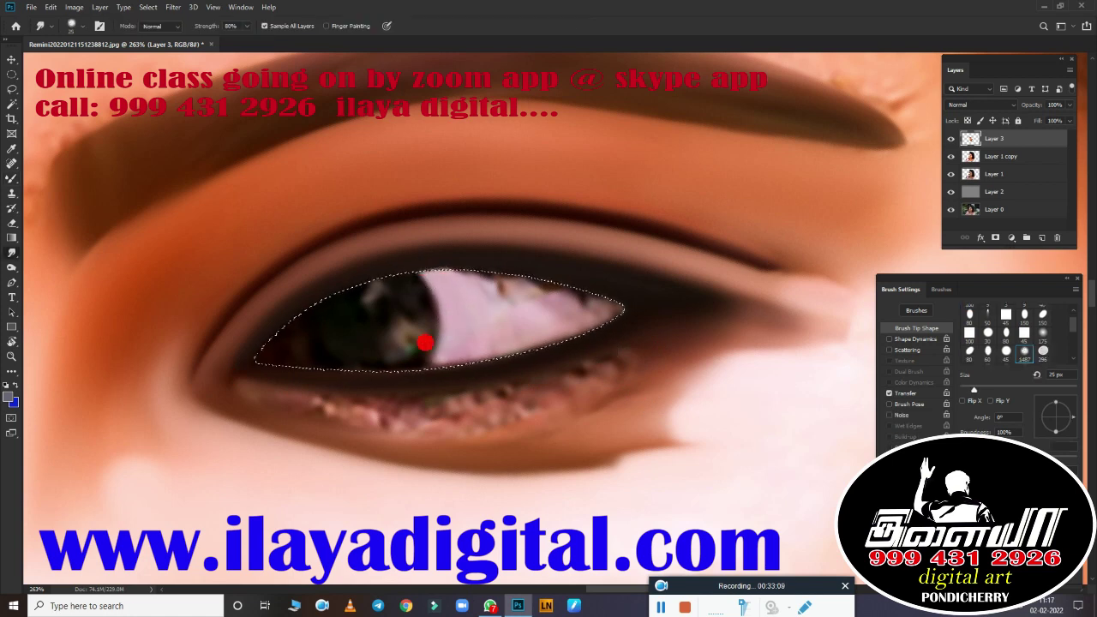
{"action": "key", "text": "bracketright"}
{"action": "mouse_move", "coordinate": [425, 342]}
{"action": "left_mouse_down"}
{"action": "mouse_move", "coordinate": [503, 308]}
{"action": "mouse_move", "coordinate": [587, 312]}
{"action": "left_mouse_up"}
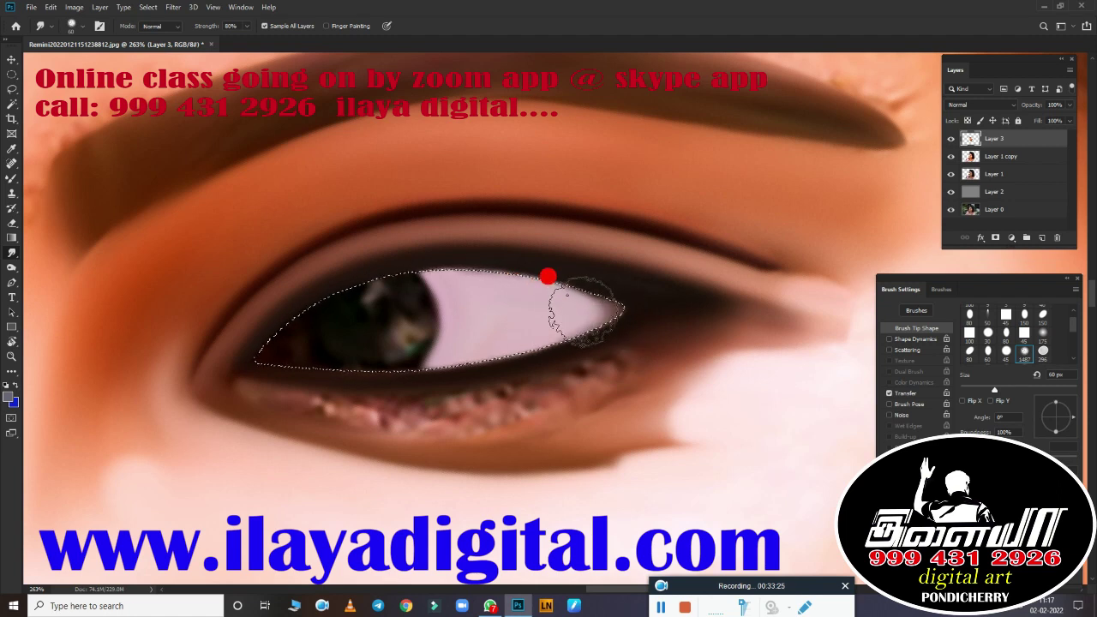
{"action": "key", "text": "bracketleft"}
{"action": "key", "text": "bracketleft"}
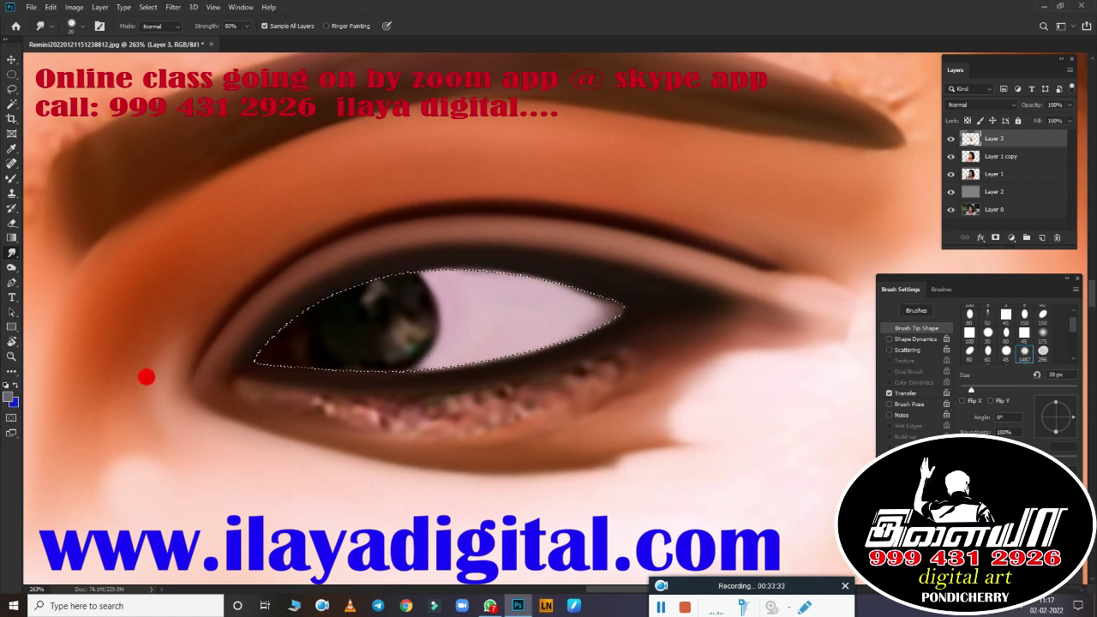
Step: Sample a pale pink foreground from the eye white and reshape the pink inner corner
{"action": "left_click", "coordinate": [9, 394]}
{"action": "left_click", "coordinate": [489, 299]}
{"action": "left_click", "coordinate": [1049, 391]}
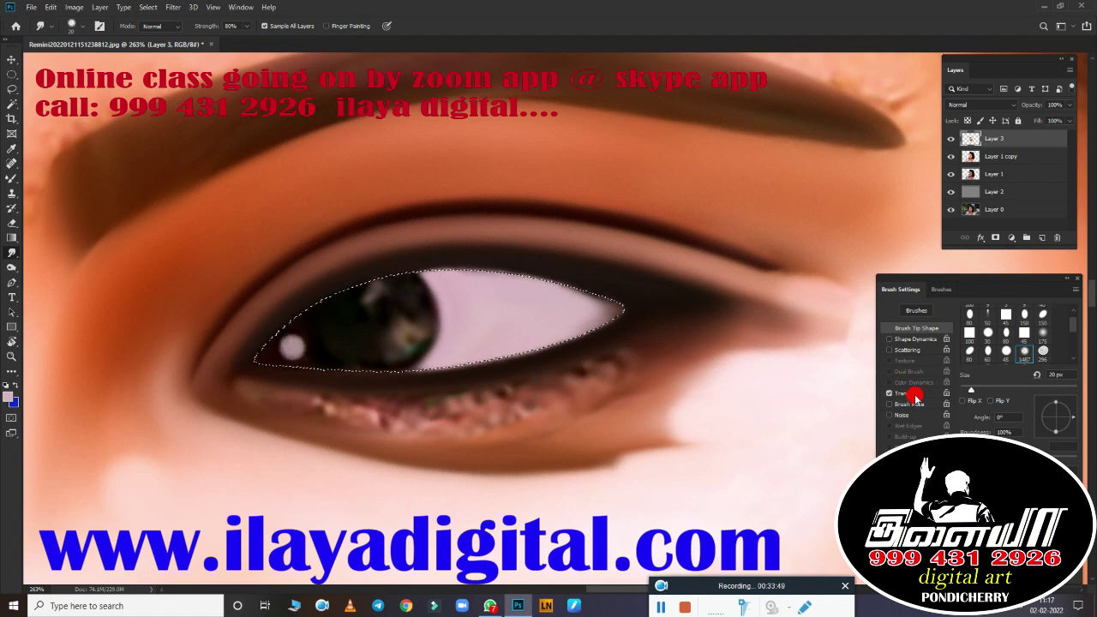
{"action": "left_click", "coordinate": [913, 395]}
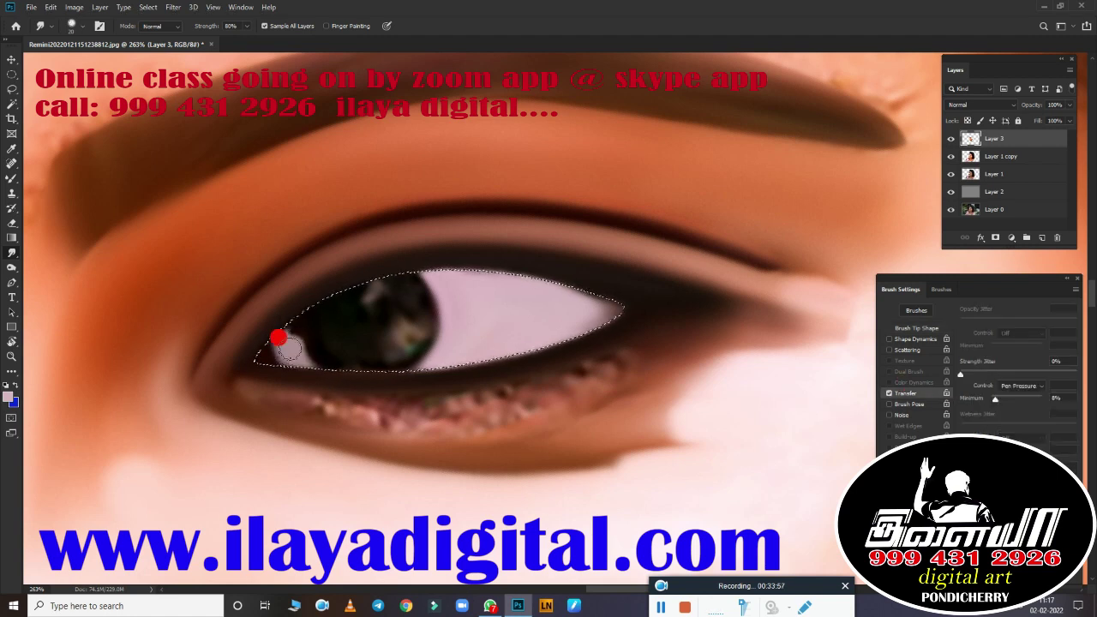
{"action": "key", "text": "e"}
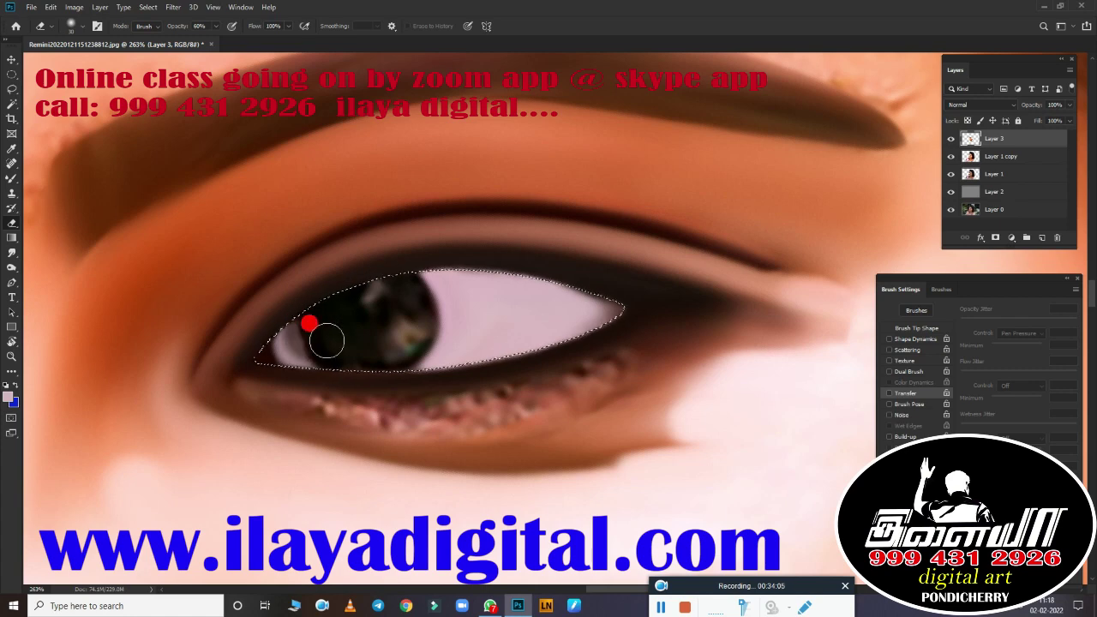
{"action": "scroll", "coordinate": [380, 409], "scroll_direction": "down", "scroll_amount": 5}
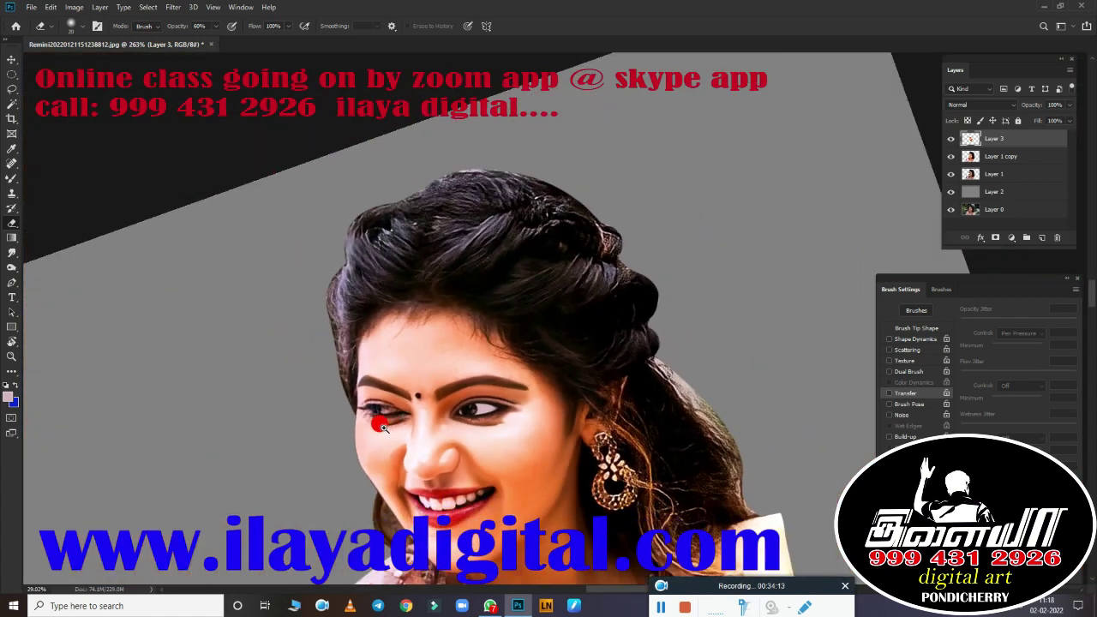
{"action": "scroll", "coordinate": [368, 390], "scroll_direction": "up", "scroll_amount": 5}
{"action": "scroll", "coordinate": [369, 399], "scroll_direction": "up", "scroll_amount": 3}
{"action": "key", "text": "r"}
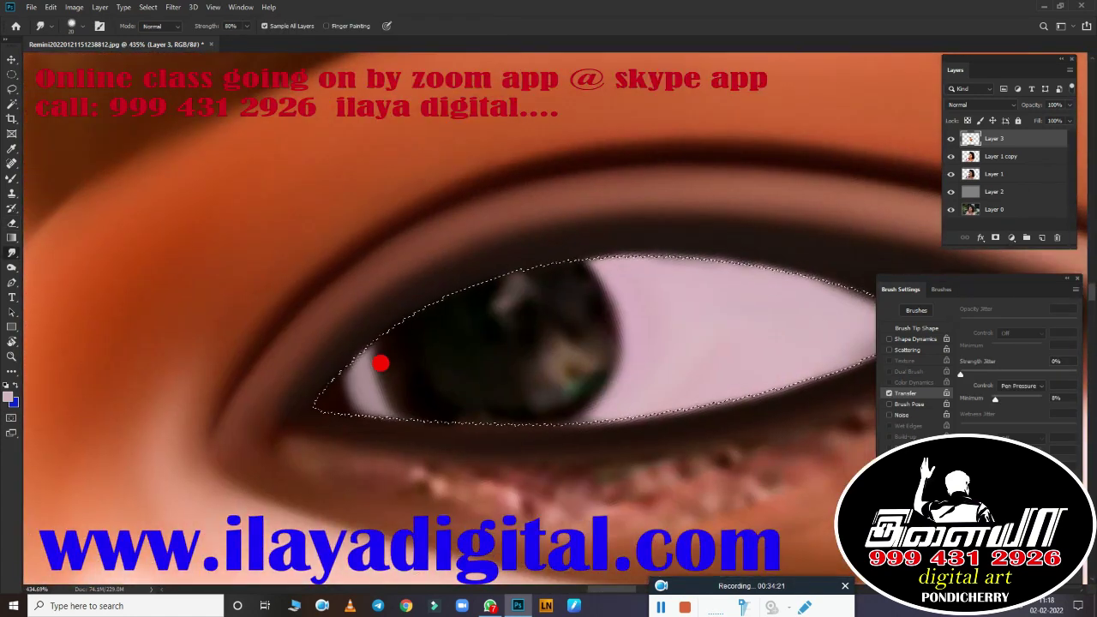
{"action": "left_click_drag", "start_coordinate": [354, 409], "coordinate": [362, 372]}
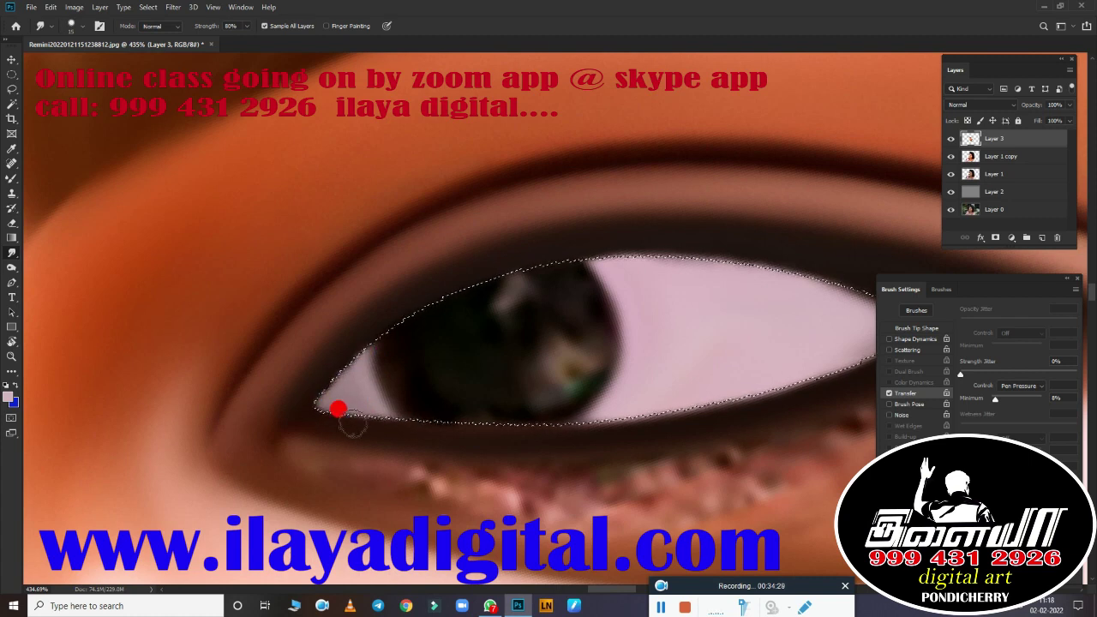
Step: Dab white into the inner eye corner with pressure transfer off, then blend it smooth
{"action": "left_click", "coordinate": [11, 397]}
{"action": "key", "text": "Return"}
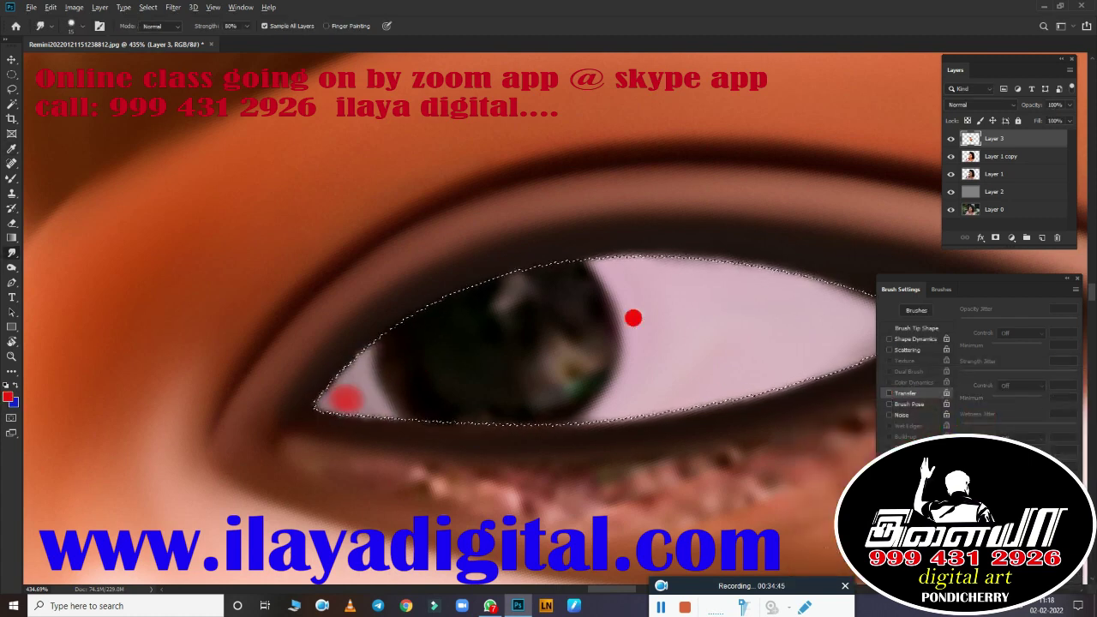
{"action": "left_click", "coordinate": [369, 383]}
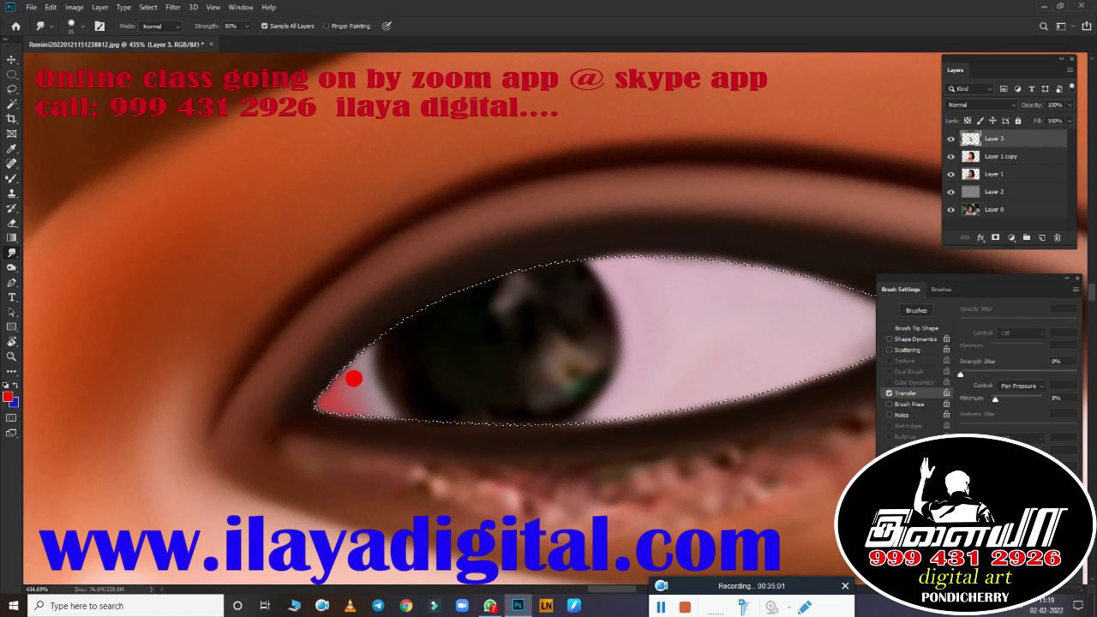
{"action": "left_click", "coordinate": [11, 397]}
{"action": "left_click", "coordinate": [1053, 390]}
{"action": "left_click", "coordinate": [888, 393]}
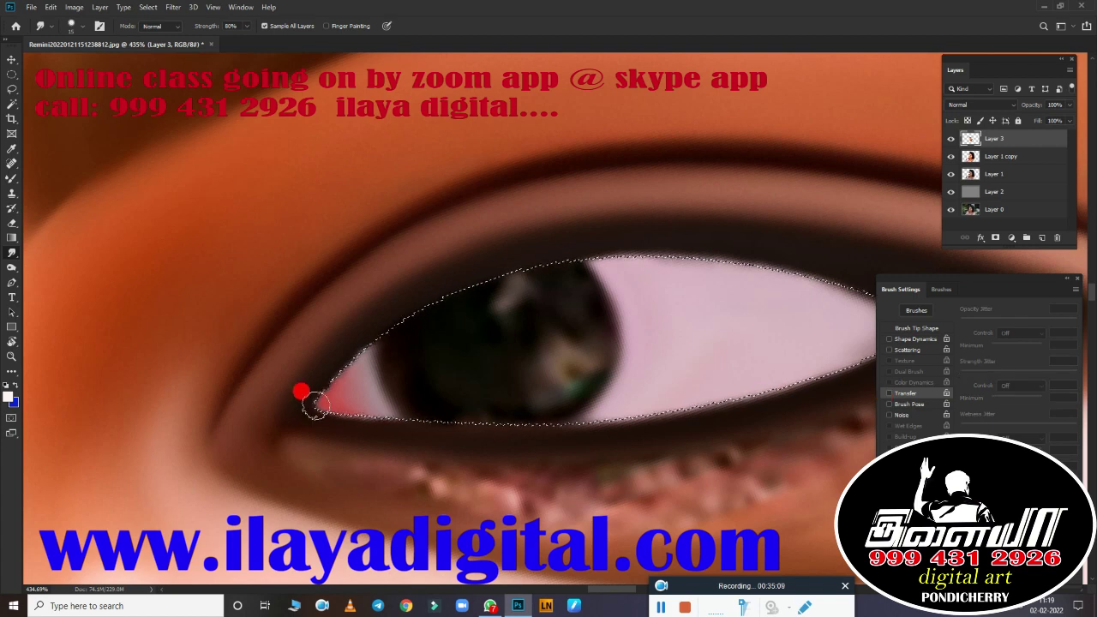
{"action": "left_click", "coordinate": [301, 391]}
{"action": "left_click", "coordinate": [889, 393]}
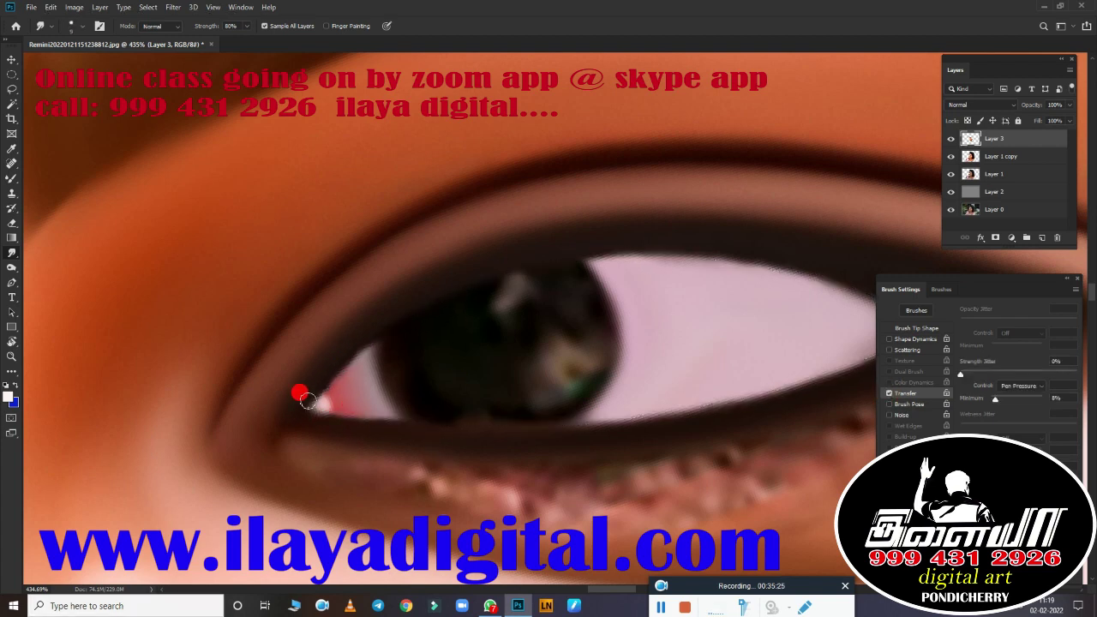
{"action": "left_click_drag", "start_coordinate": [366, 397], "coordinate": [375, 408]}
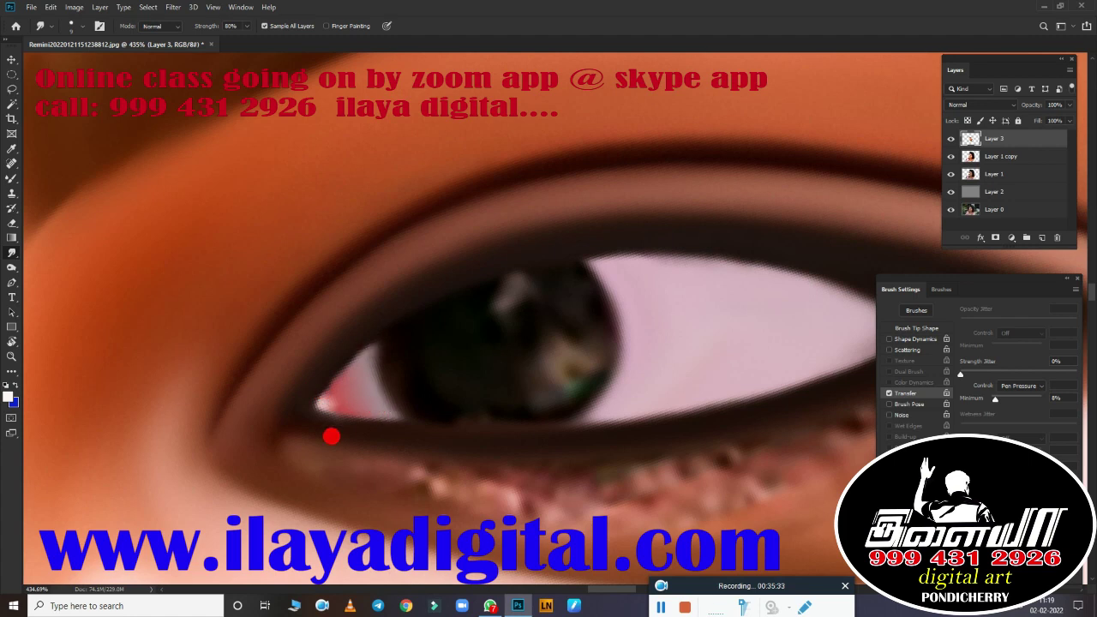
{"action": "key", "text": "ctrl+0"}
Step: Smudge along the lower eyelid rim and sweep its shading up into the outer eye corner
{"action": "scroll", "coordinate": [355, 305], "scroll_direction": "up", "scroll_amount": 10}
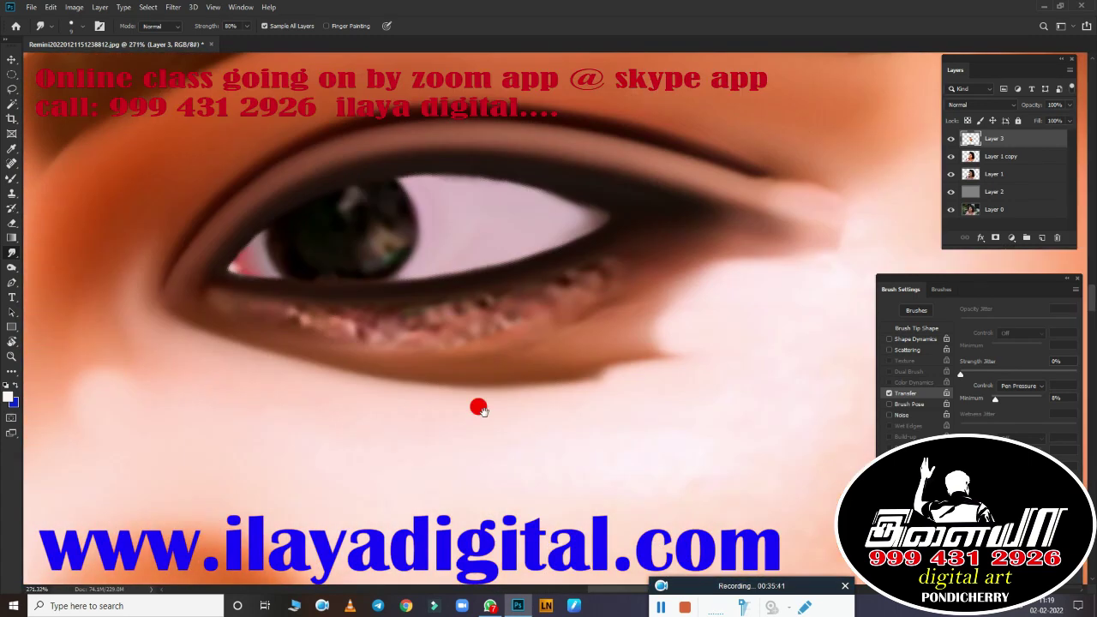
{"action": "mouse_move", "coordinate": [253, 388]}
{"action": "left_mouse_down"}
{"action": "mouse_move", "coordinate": [577, 380]}
{"action": "mouse_move", "coordinate": [215, 384]}
{"action": "mouse_move", "coordinate": [436, 421]}
{"action": "mouse_move", "coordinate": [559, 377]}
{"action": "mouse_move", "coordinate": [221, 405]}
{"action": "mouse_move", "coordinate": [606, 432]}
{"action": "mouse_move", "coordinate": [697, 403]}
{"action": "mouse_move", "coordinate": [651, 378]}
{"action": "mouse_move", "coordinate": [631, 331]}
{"action": "mouse_move", "coordinate": [398, 392]}
{"action": "left_mouse_up"}
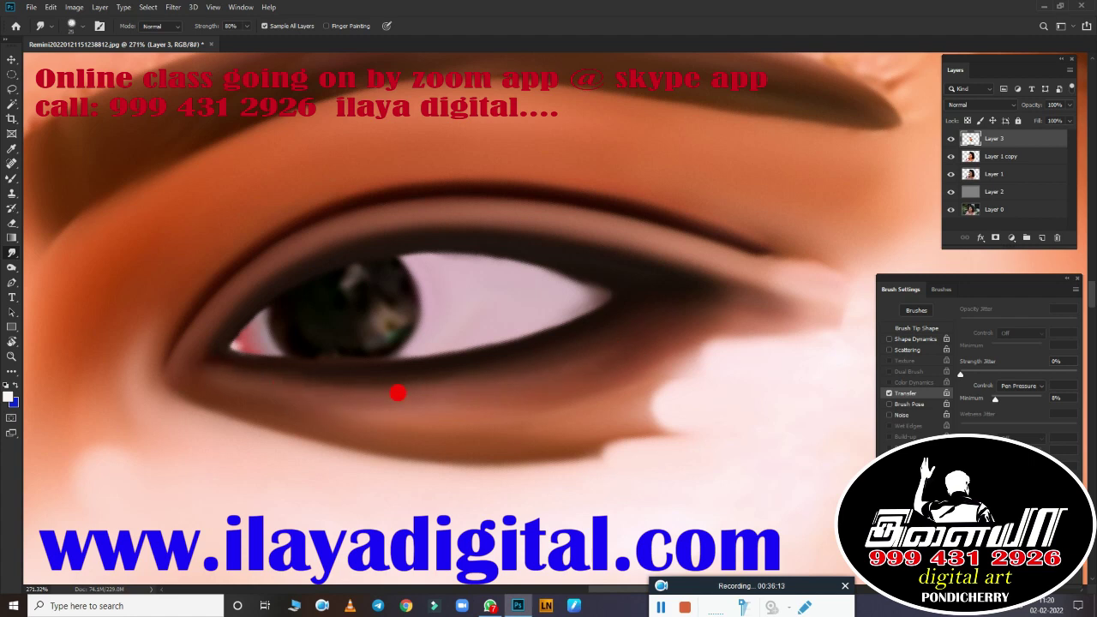
{"action": "mouse_move", "coordinate": [647, 316]}
{"action": "left_mouse_down"}
{"action": "mouse_move", "coordinate": [299, 372]}
{"action": "mouse_move", "coordinate": [360, 416]}
{"action": "mouse_move", "coordinate": [602, 357]}
{"action": "left_mouse_up"}
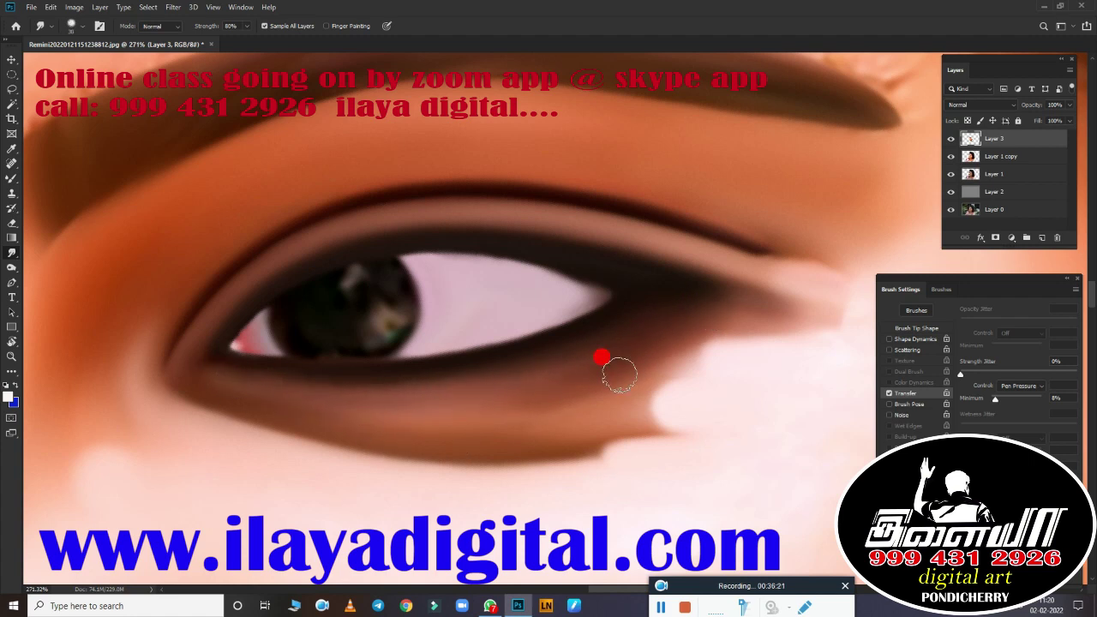
{"action": "mouse_move", "coordinate": [232, 396]}
{"action": "left_mouse_down"}
{"action": "mouse_move", "coordinate": [780, 275]}
{"action": "mouse_move", "coordinate": [572, 288]}
{"action": "mouse_move", "coordinate": [608, 293]}
{"action": "left_mouse_up"}
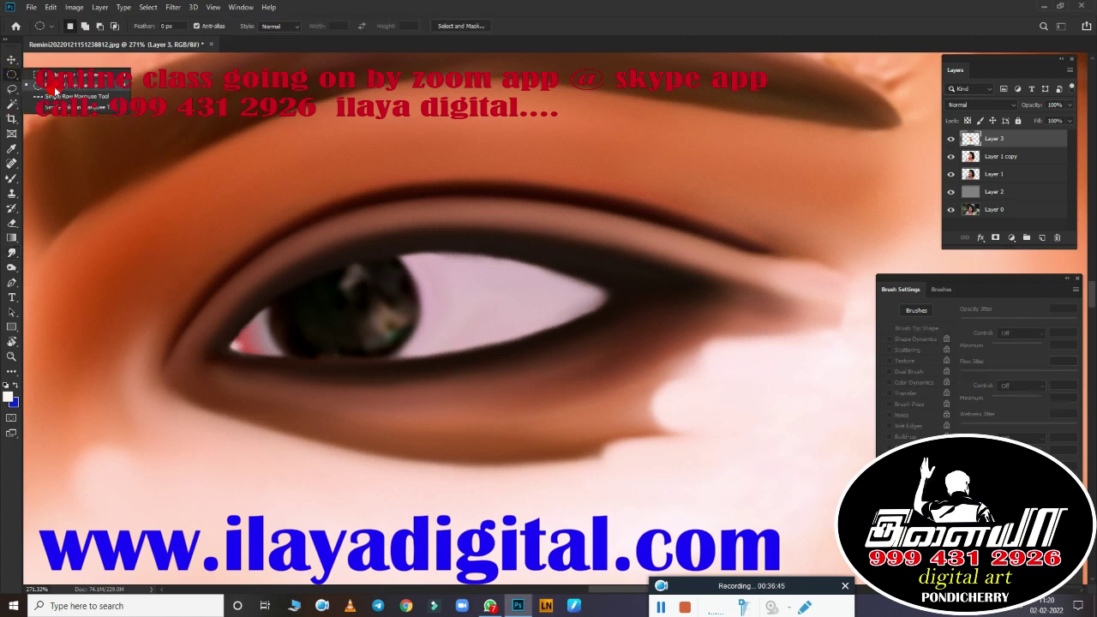
Step: Select the iris with a circular elliptical marquee and feather its edge
{"action": "left_click", "coordinate": [11, 74]}
{"action": "scroll", "coordinate": [429, 334], "scroll_direction": "down", "scroll_amount": 5}
{"action": "scroll", "coordinate": [423, 354], "scroll_direction": "down", "scroll_amount": 3}
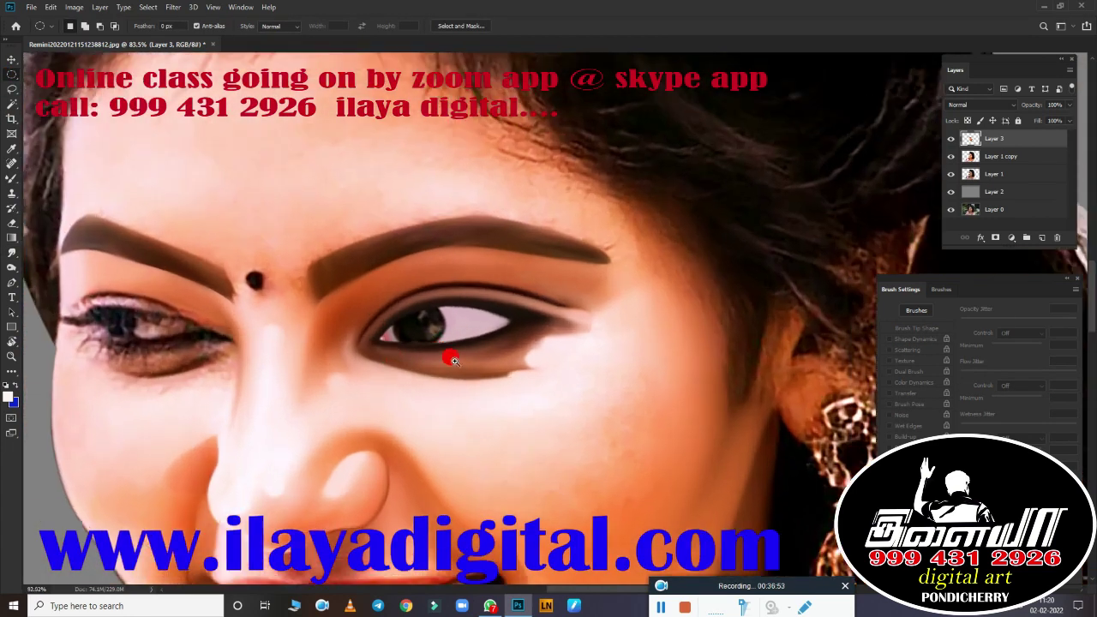
{"action": "scroll", "coordinate": [448, 357], "scroll_direction": "up", "scroll_amount": 3}
{"action": "scroll", "coordinate": [428, 301], "scroll_direction": "up", "scroll_amount": 2}
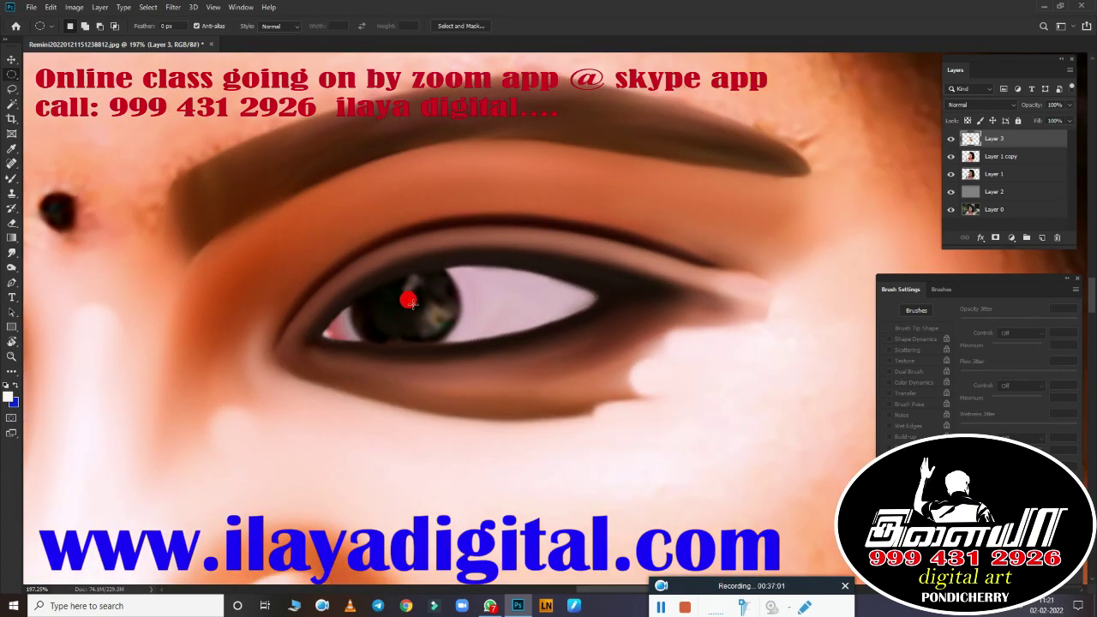
{"action": "left_click_drag", "start_coordinate": [411, 312], "coordinate": [485, 391]}
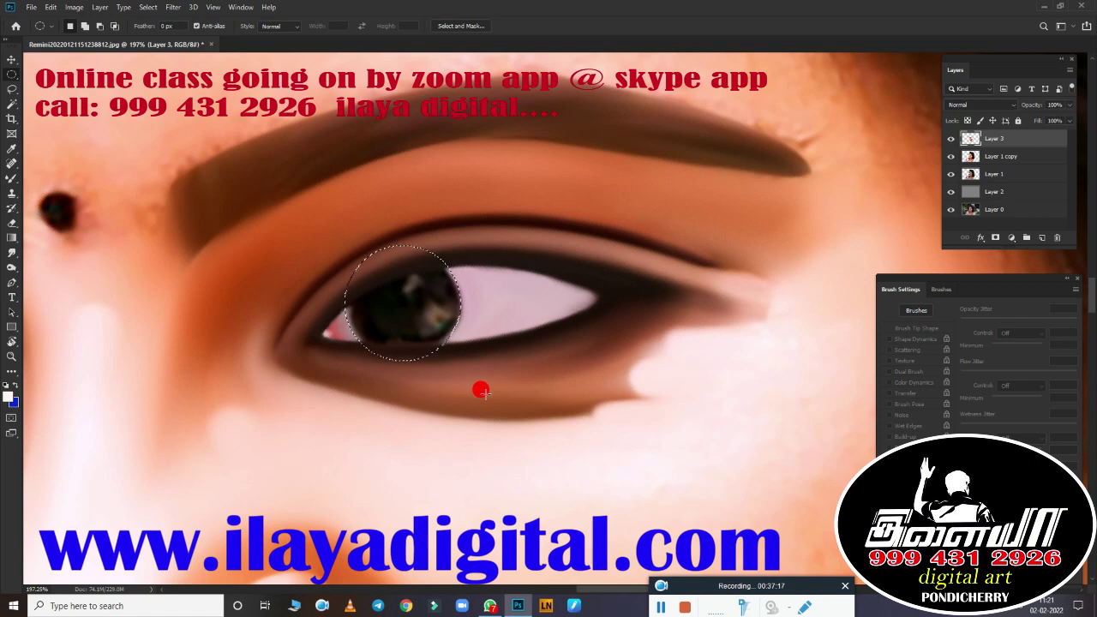
{"action": "key", "text": "shift+F6"}
{"action": "key", "text": "Return"}
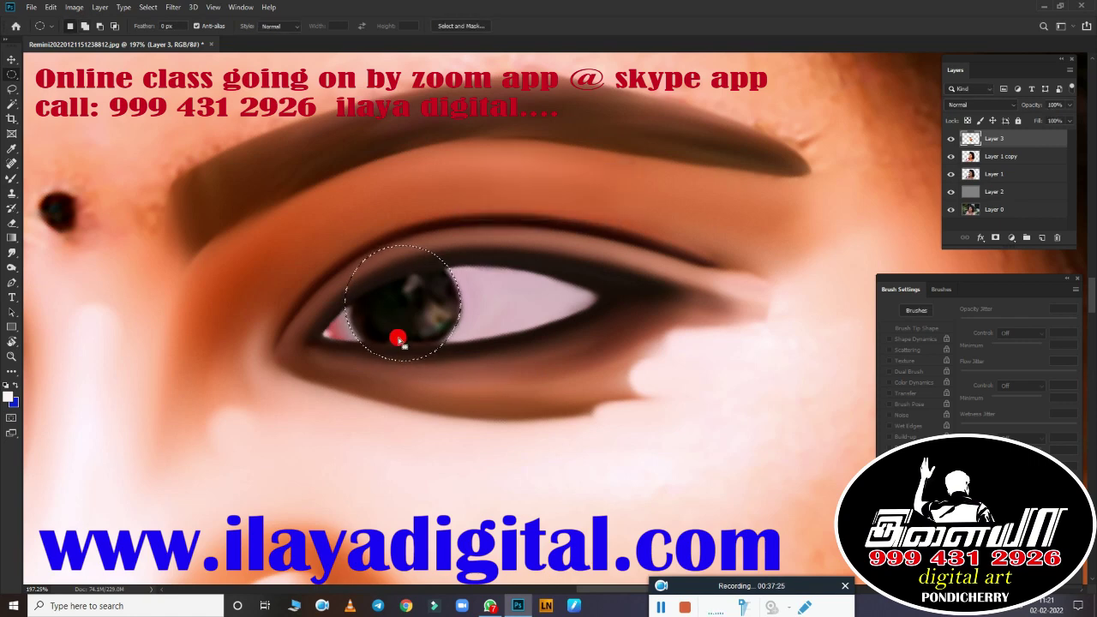
Step: Smudge inside the iris to darken bright patches and soften its edge against the eye white
{"action": "scroll", "coordinate": [398, 339], "scroll_direction": "up", "scroll_amount": 5}
{"action": "key", "text": "r"}
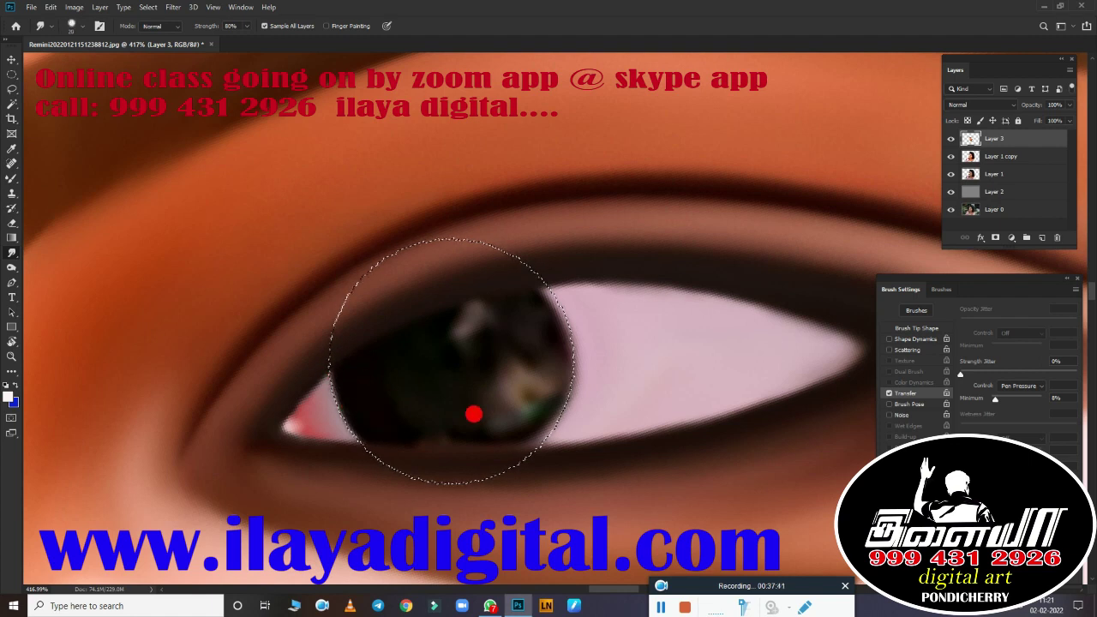
{"action": "mouse_move", "coordinate": [473, 414]}
{"action": "left_mouse_down"}
{"action": "mouse_move", "coordinate": [385, 420]}
{"action": "mouse_move", "coordinate": [495, 410]}
{"action": "left_mouse_up"}
{"action": "left_click_drag", "start_coordinate": [536, 379], "coordinate": [554, 325]}
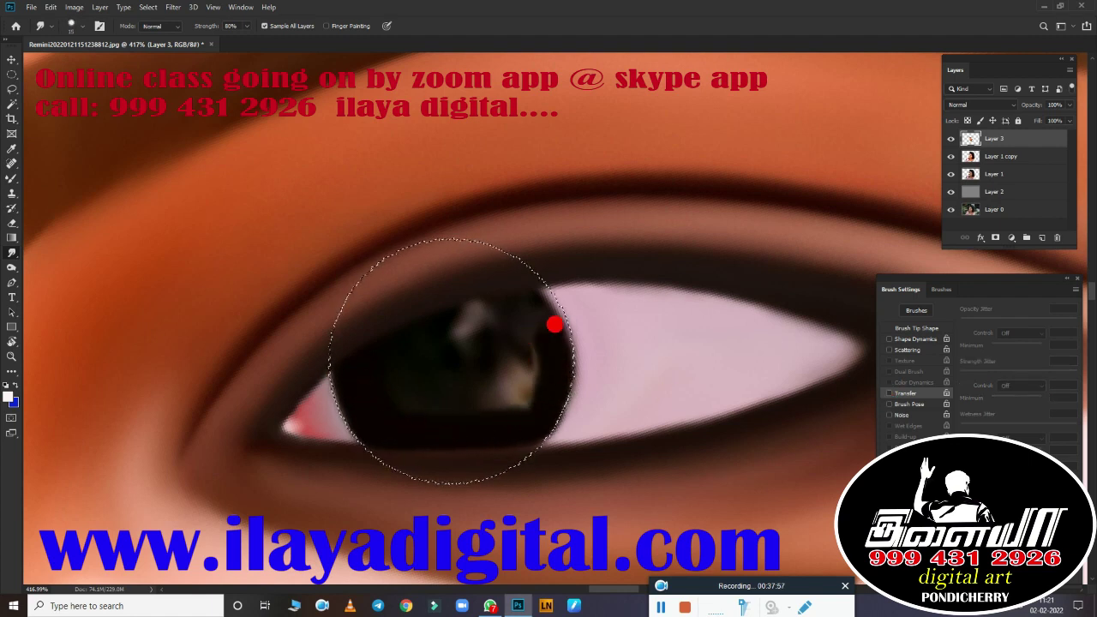
{"action": "mouse_move", "coordinate": [408, 334]}
{"action": "left_mouse_down"}
{"action": "mouse_move", "coordinate": [480, 311]}
{"action": "mouse_move", "coordinate": [468, 320]}
{"action": "mouse_move", "coordinate": [549, 363]}
{"action": "mouse_move", "coordinate": [489, 334]}
{"action": "mouse_move", "coordinate": [404, 397]}
{"action": "mouse_move", "coordinate": [512, 355]}
{"action": "mouse_move", "coordinate": [400, 367]}
{"action": "left_mouse_up"}
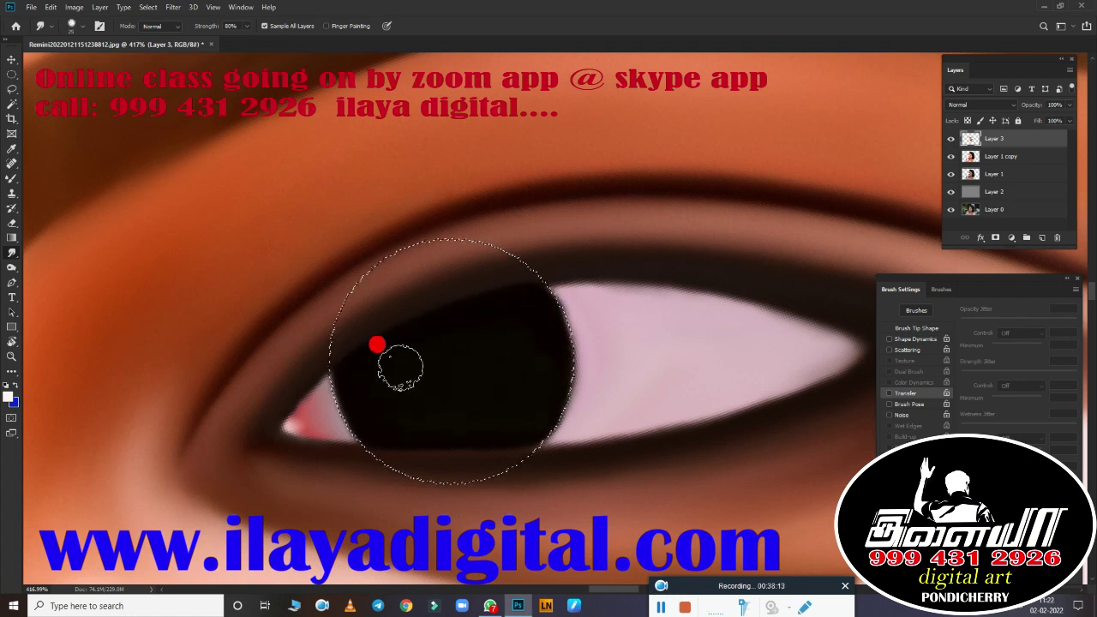
{"action": "left_click", "coordinate": [885, 392]}
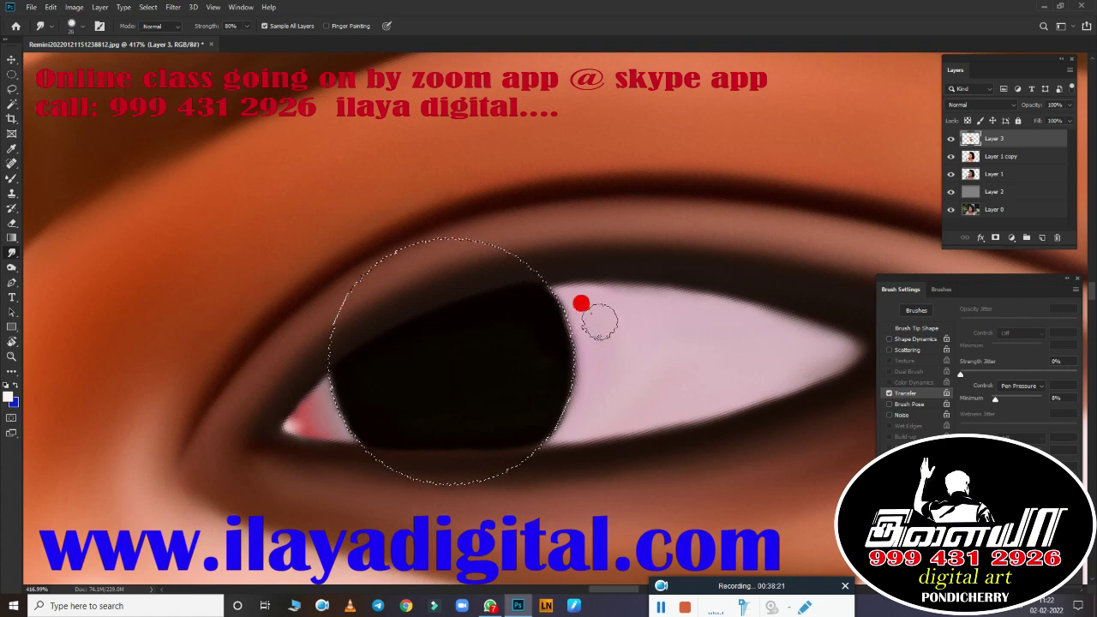
{"action": "left_click_drag", "start_coordinate": [583, 303], "coordinate": [544, 391]}
Step: On a new empty layer, paint two white catchlight dots on the iris
{"action": "key", "text": "ctrl+0"}
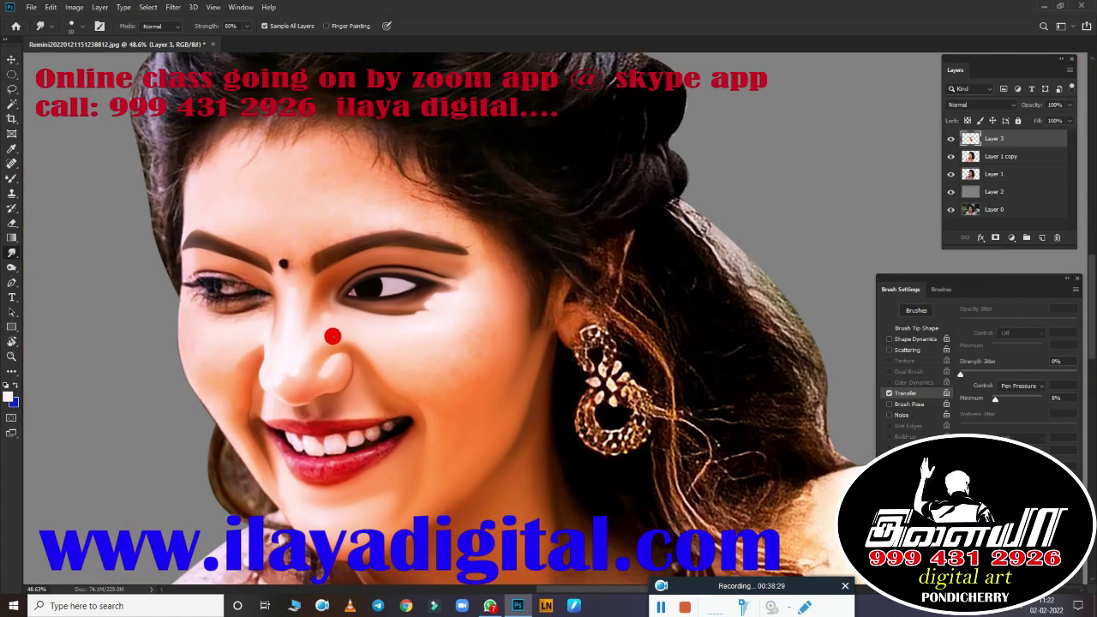
{"action": "key", "text": "ctrl+shift+alt+n"}
{"action": "scroll", "coordinate": [477, 282], "scroll_direction": "up", "scroll_amount": 4}
{"action": "scroll", "coordinate": [571, 355], "scroll_direction": "up", "scroll_amount": 4}
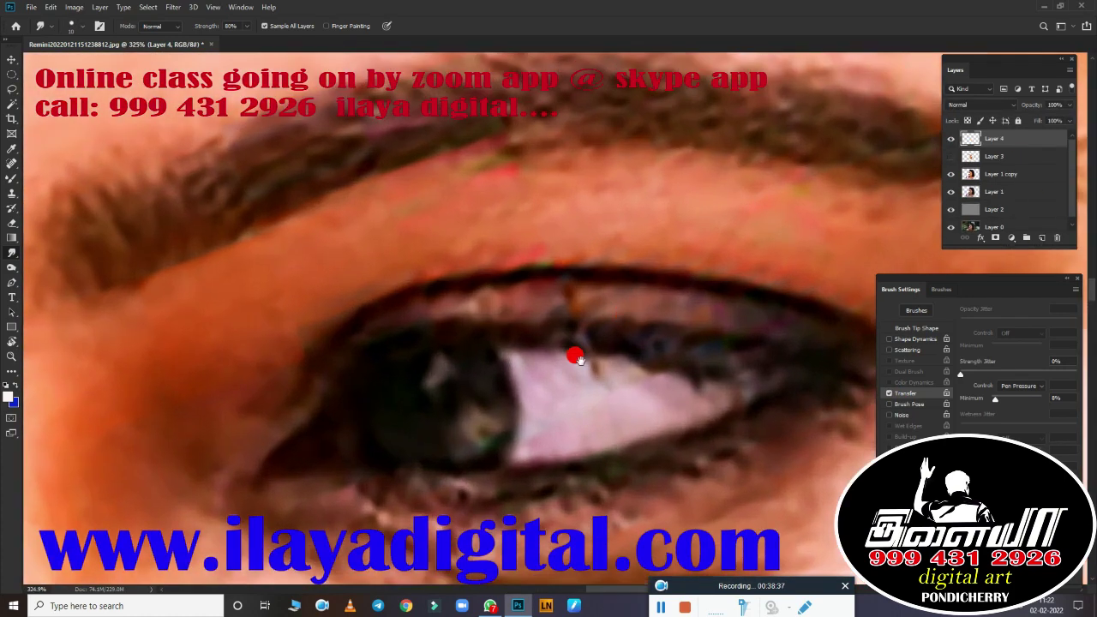
{"action": "scroll", "coordinate": [424, 372], "scroll_direction": "up", "scroll_amount": 3}
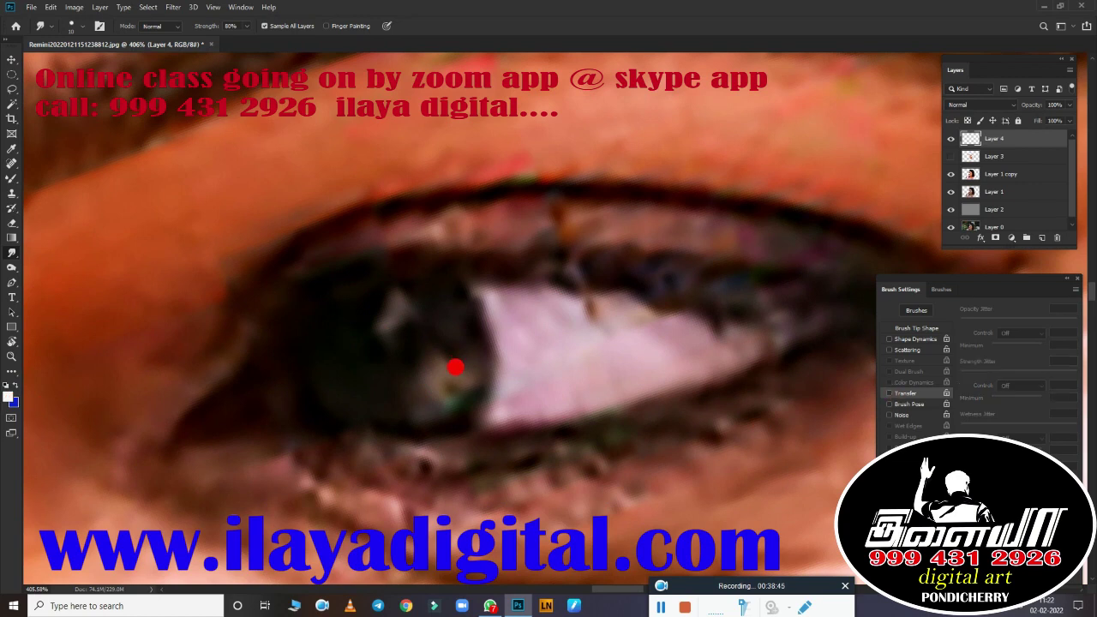
{"action": "left_click", "coordinate": [444, 380]}
{"action": "left_click", "coordinate": [394, 305]}
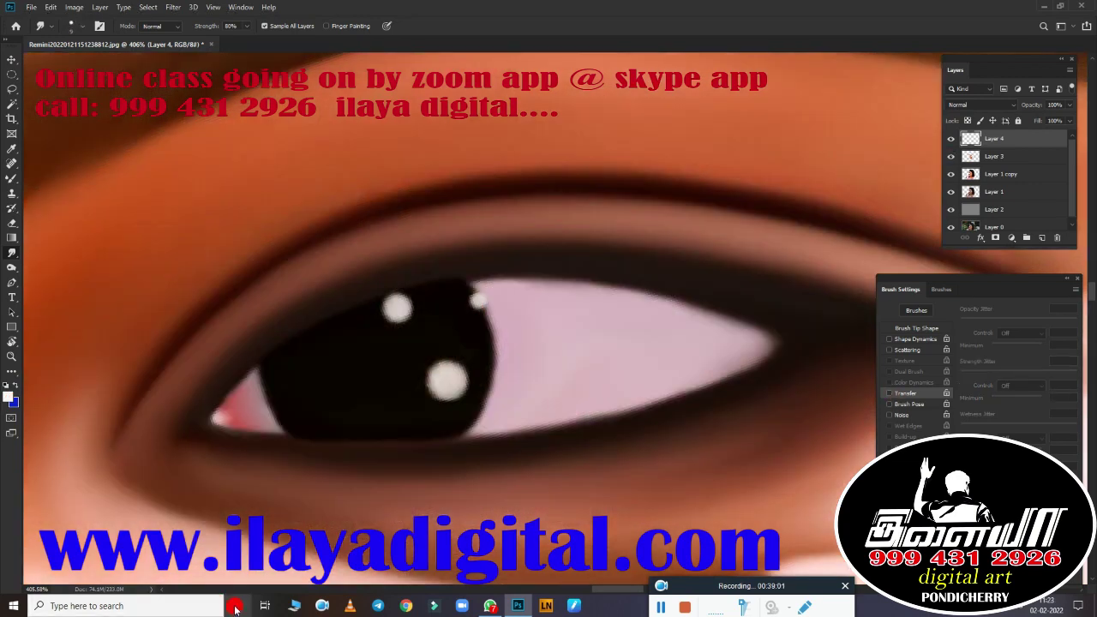
{"action": "key", "text": "bracketright"}
{"action": "key", "text": "bracketright"}
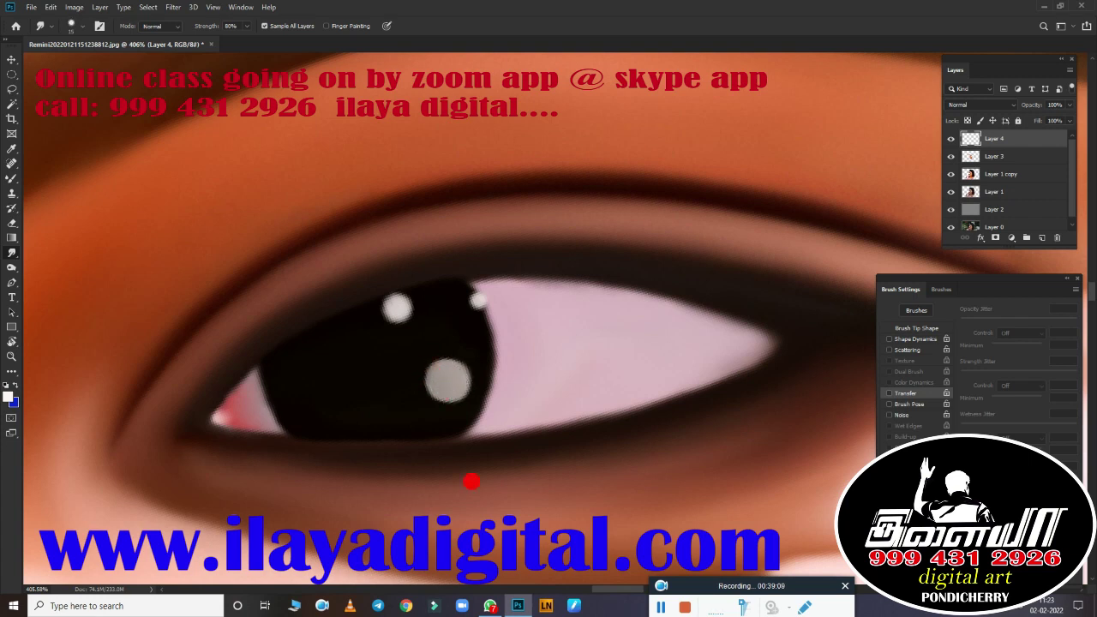
{"action": "scroll", "coordinate": [444, 379], "scroll_direction": "up", "scroll_amount": 1}
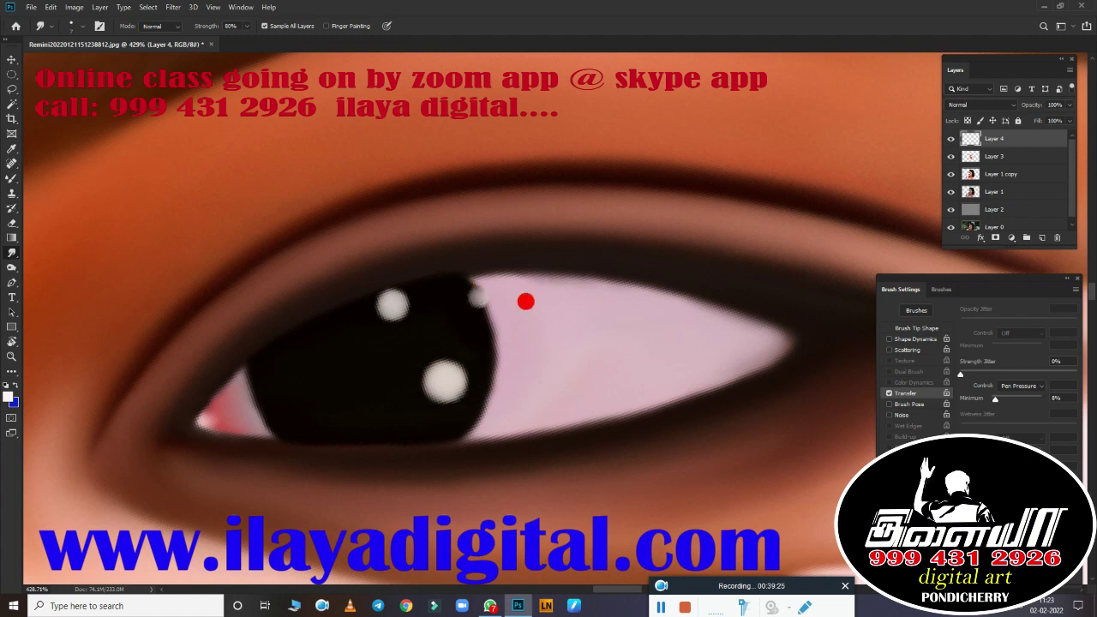
{"action": "scroll", "coordinate": [604, 403], "scroll_direction": "down", "scroll_amount": 4}
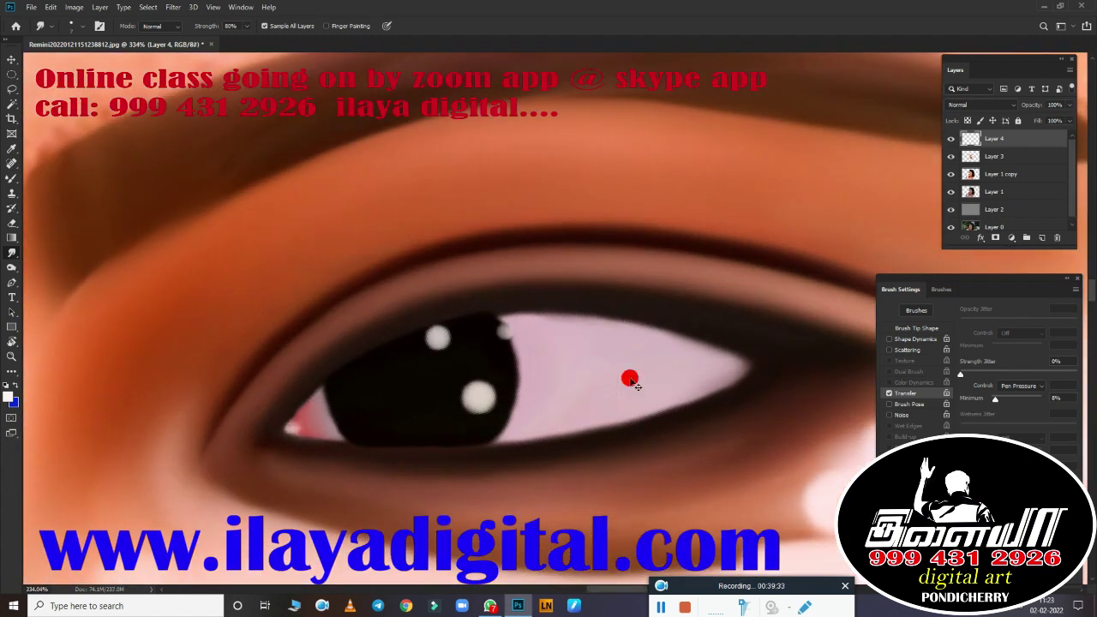
{"action": "scroll", "coordinate": [632, 382], "scroll_direction": "down", "scroll_amount": 10}
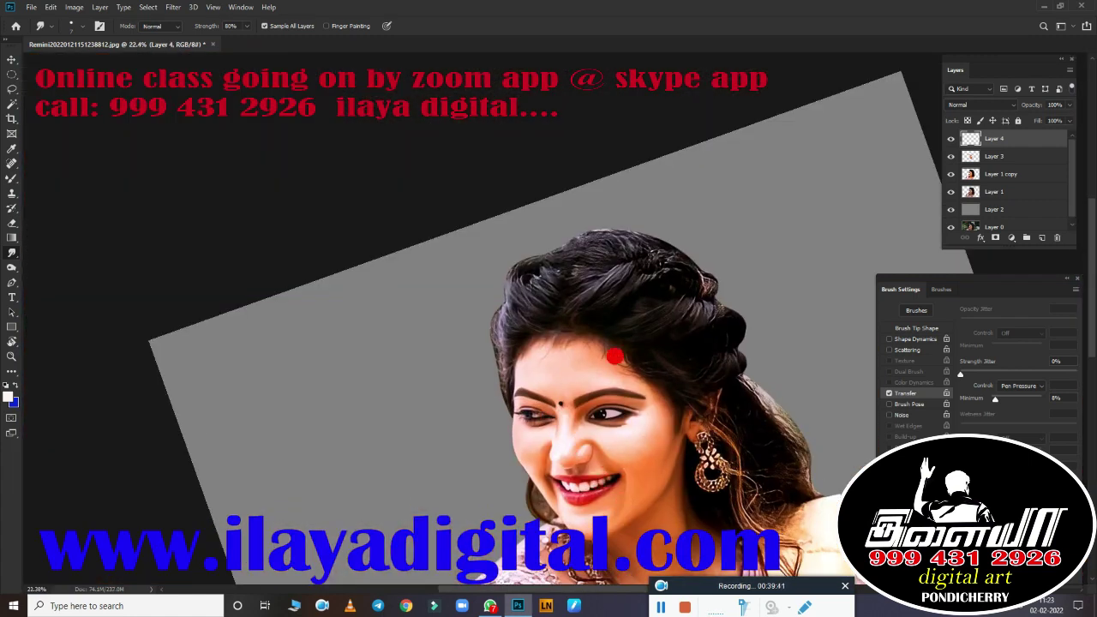
{"action": "scroll", "coordinate": [569, 441], "scroll_direction": "up", "scroll_amount": 4}
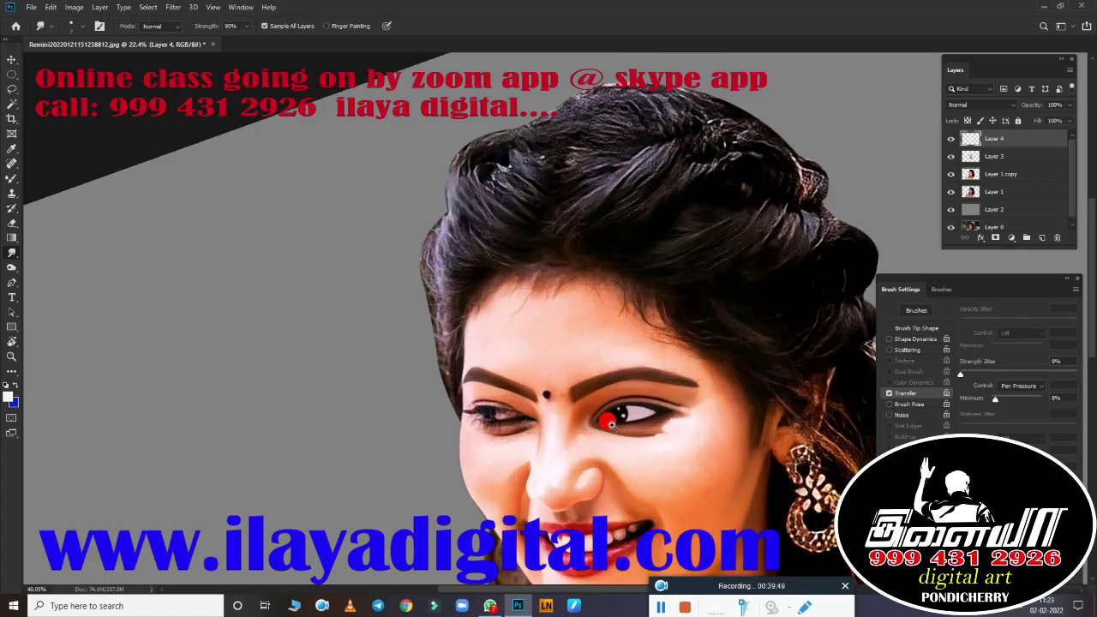
{"action": "scroll", "coordinate": [602, 417], "scroll_direction": "up", "scroll_amount": 3}
{"action": "scroll", "coordinate": [440, 257], "scroll_direction": "down", "scroll_amount": 2}
{"action": "scroll", "coordinate": [485, 346], "scroll_direction": "up", "scroll_amount": 1}
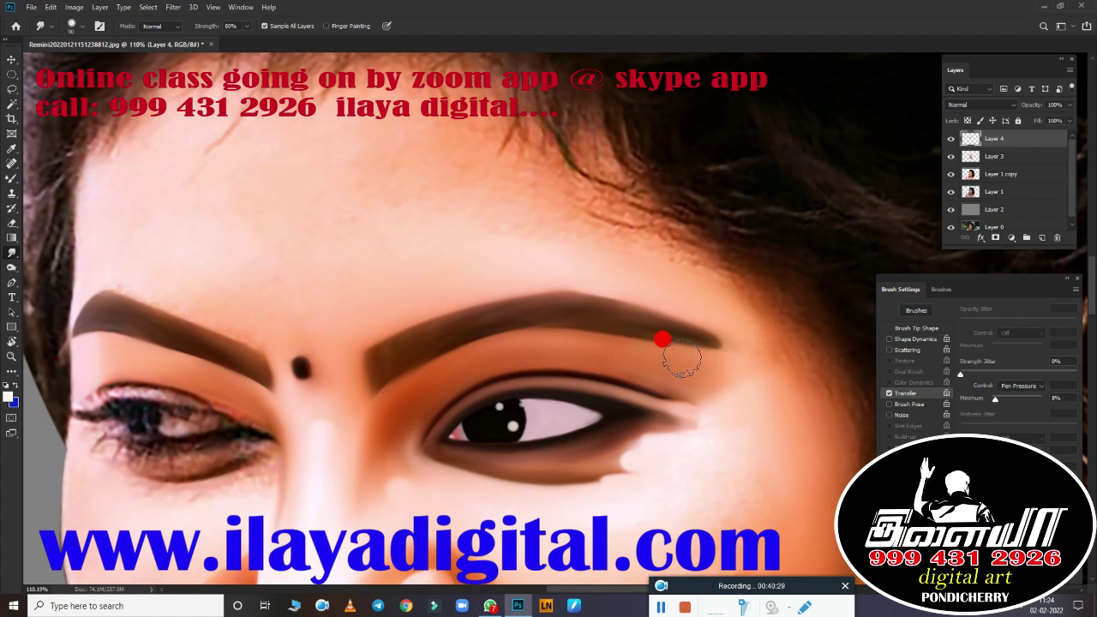
{"action": "key", "text": "b"}
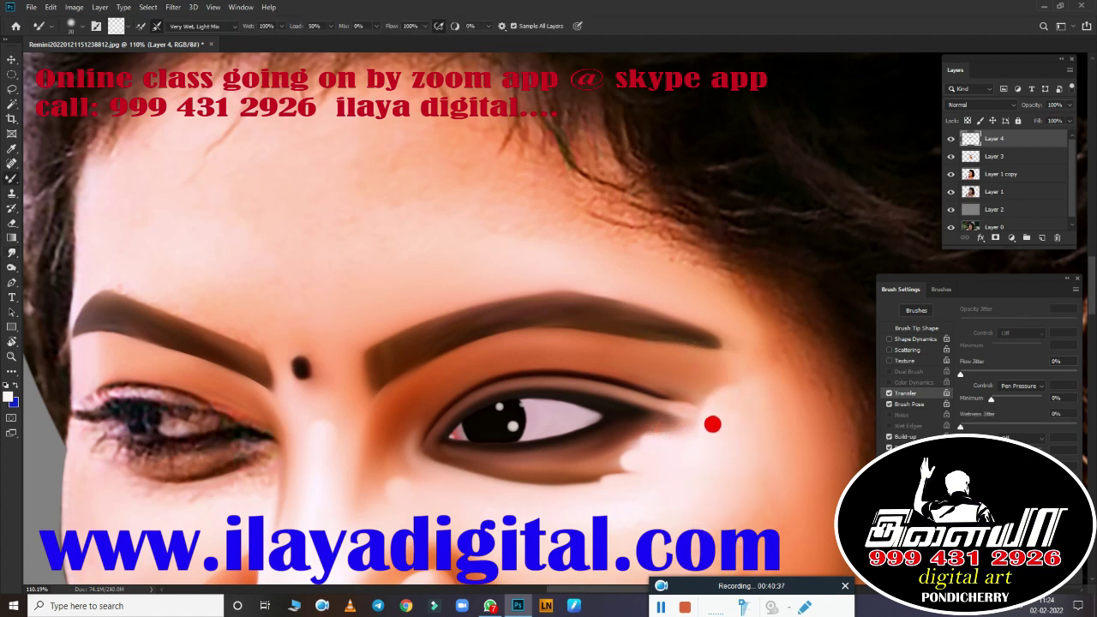
{"action": "key", "text": "r"}
{"action": "scroll", "coordinate": [757, 433], "scroll_direction": "up", "scroll_amount": 3}
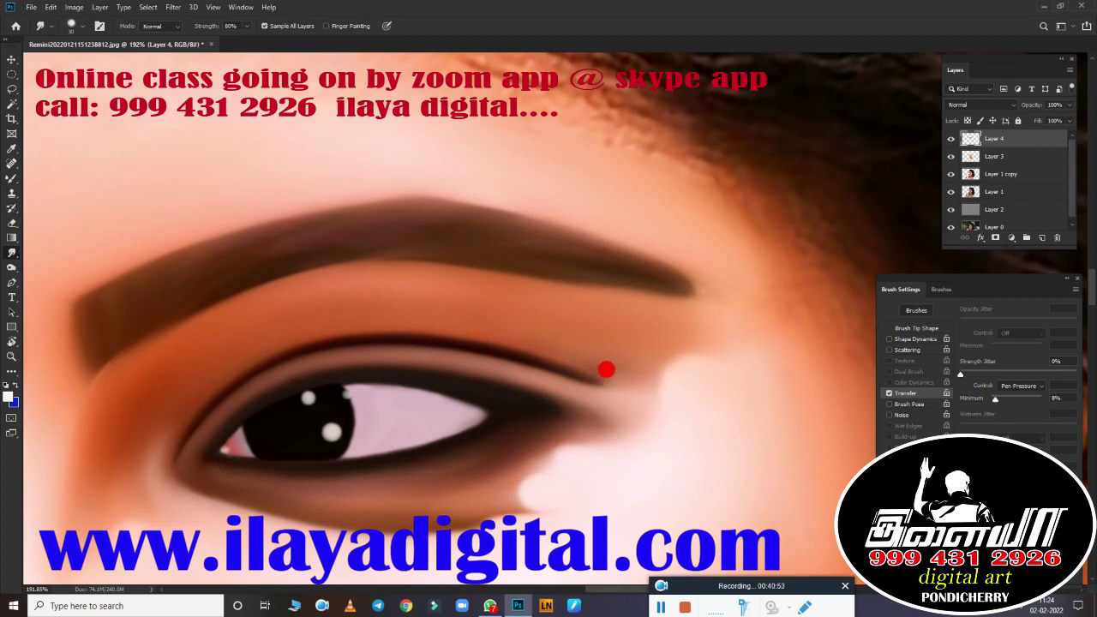
{"action": "scroll", "coordinate": [734, 292], "scroll_direction": "down", "scroll_amount": 4}
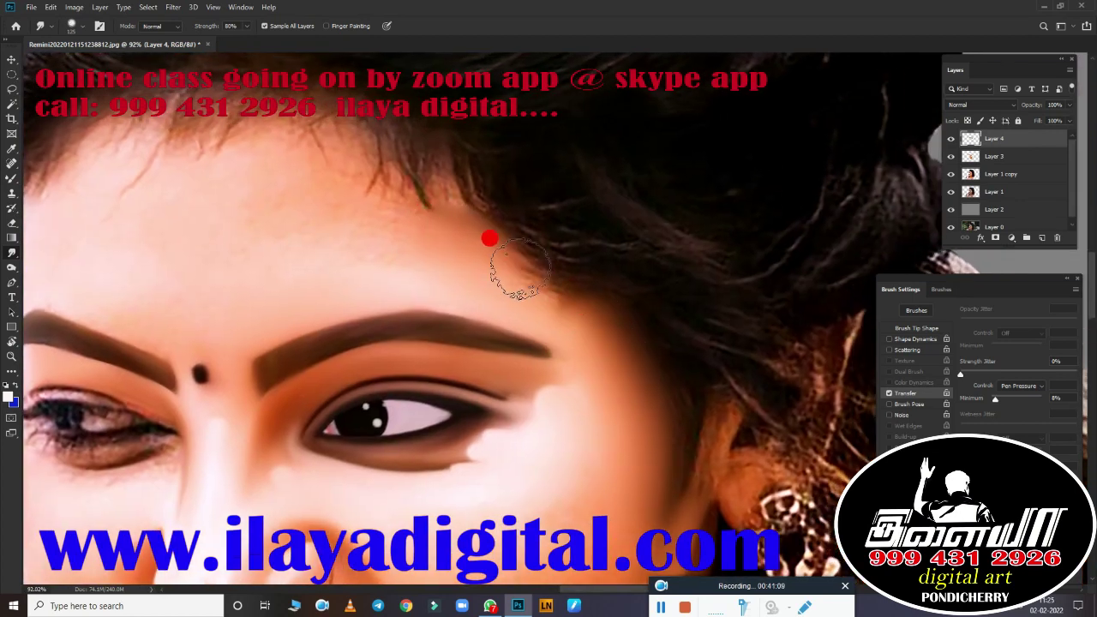
Step: Smudge away the greenish hair strand and the wisps along the forehead hairline
{"action": "left_click_drag", "start_coordinate": [416, 183], "coordinate": [432, 215]}
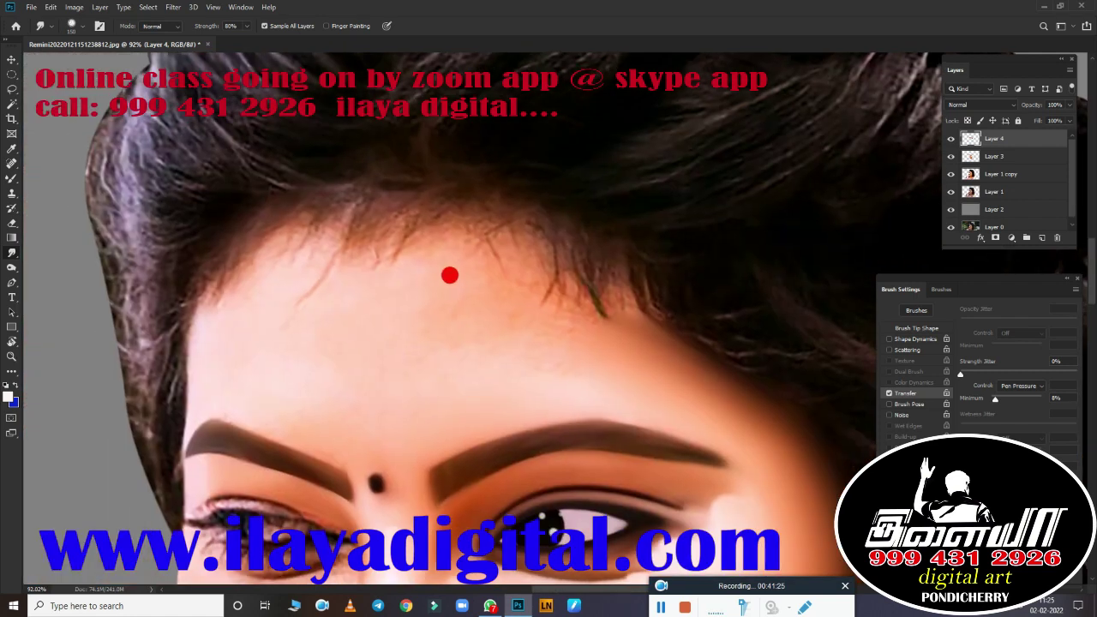
{"action": "scroll", "coordinate": [448, 274], "scroll_direction": "up", "scroll_amount": 3}
{"action": "left_click_drag", "start_coordinate": [567, 307], "coordinate": [552, 280]}
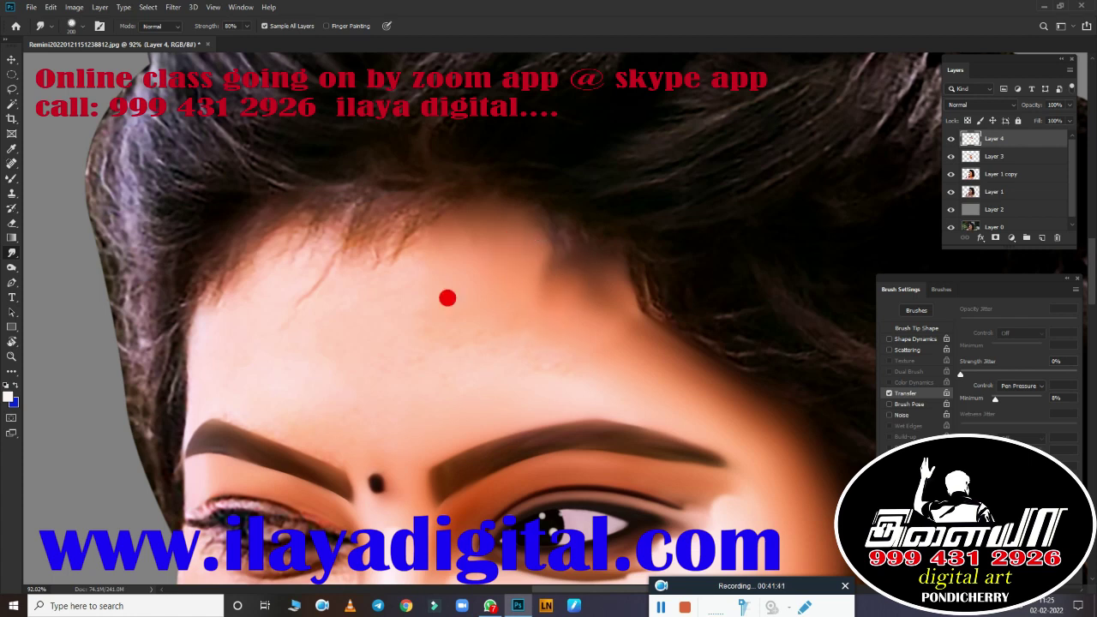
{"action": "mouse_move", "coordinate": [372, 215]}
{"action": "left_mouse_down"}
{"action": "mouse_move", "coordinate": [385, 254]}
{"action": "mouse_move", "coordinate": [445, 219]}
{"action": "mouse_move", "coordinate": [515, 248]}
{"action": "mouse_move", "coordinate": [549, 283]}
{"action": "mouse_move", "coordinate": [465, 237]}
{"action": "mouse_move", "coordinate": [591, 265]}
{"action": "left_mouse_up"}
{"action": "mouse_move", "coordinate": [533, 232]}
{"action": "left_mouse_down"}
{"action": "mouse_move", "coordinate": [489, 206]}
{"action": "mouse_move", "coordinate": [351, 177]}
{"action": "mouse_move", "coordinate": [558, 230]}
{"action": "mouse_move", "coordinate": [586, 249]}
{"action": "mouse_move", "coordinate": [583, 260]}
{"action": "mouse_move", "coordinate": [400, 181]}
{"action": "mouse_move", "coordinate": [654, 345]}
{"action": "mouse_move", "coordinate": [602, 303]}
{"action": "left_mouse_up"}
Step: Resize the smudge brush and smooth the remaining hairline wisps and the forehead wrinkle
{"action": "key", "text": "bracketright"}
{"action": "key", "text": "bracketright"}
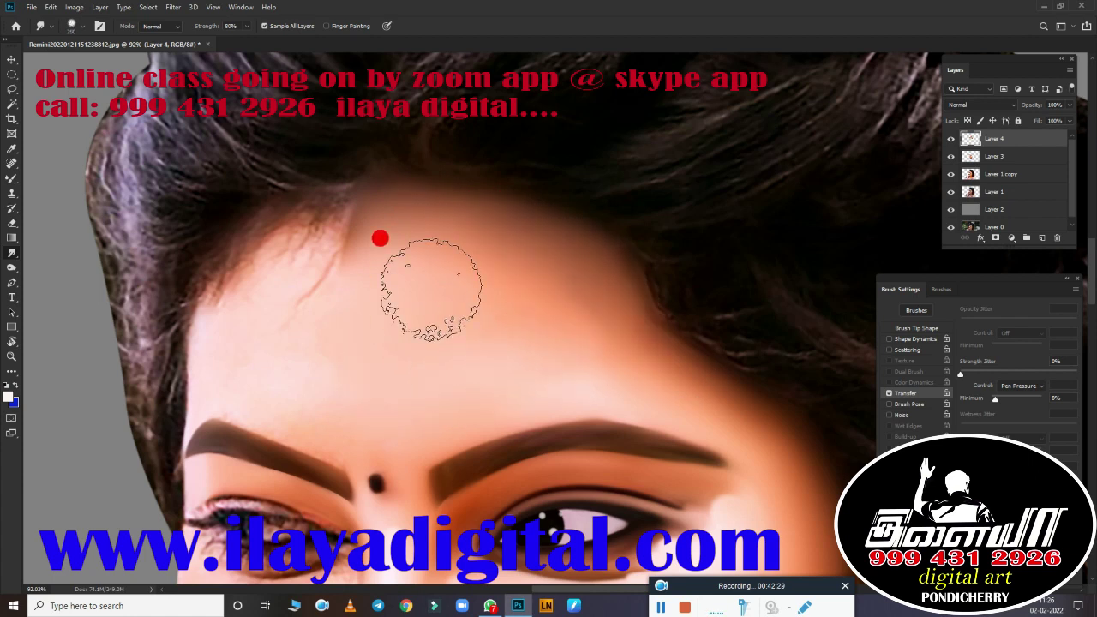
{"action": "key", "text": "bracketleft"}
{"action": "key", "text": "bracketleft"}
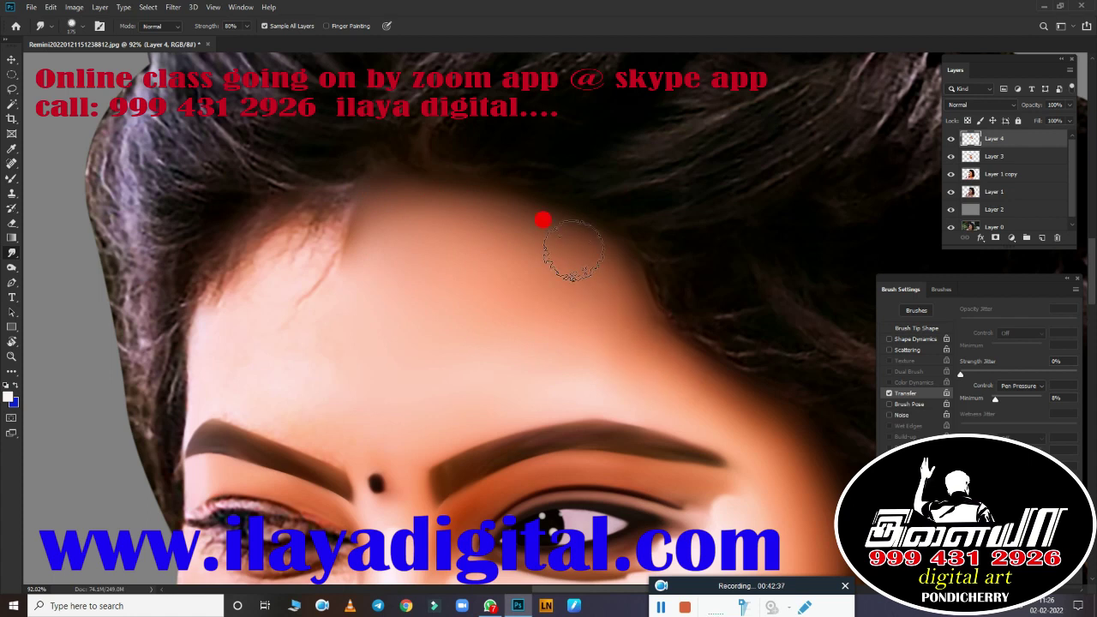
{"action": "mouse_move", "coordinate": [198, 265]}
{"action": "left_mouse_down"}
{"action": "mouse_move", "coordinate": [240, 206]}
{"action": "mouse_move", "coordinate": [337, 168]}
{"action": "mouse_move", "coordinate": [330, 223]}
{"action": "left_mouse_up"}
{"action": "key", "text": "bracketright"}
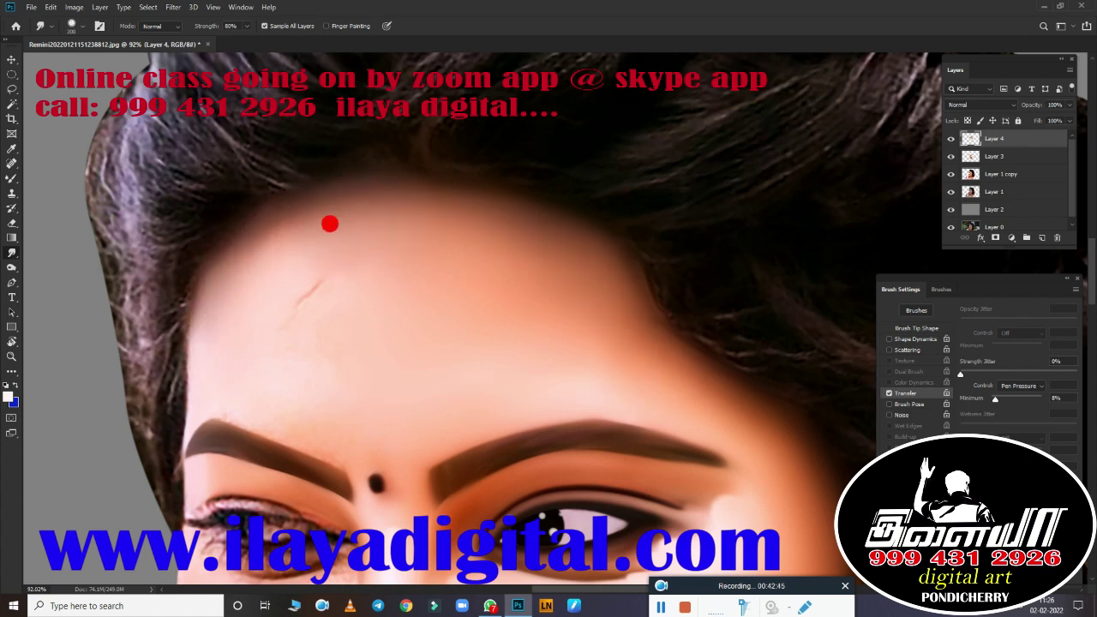
{"action": "mouse_move", "coordinate": [402, 191]}
{"action": "left_mouse_down"}
{"action": "mouse_move", "coordinate": [391, 221]}
{"action": "mouse_move", "coordinate": [306, 233]}
{"action": "mouse_move", "coordinate": [246, 296]}
{"action": "mouse_move", "coordinate": [286, 294]}
{"action": "left_mouse_up"}
{"action": "key", "text": "bracketleft"}
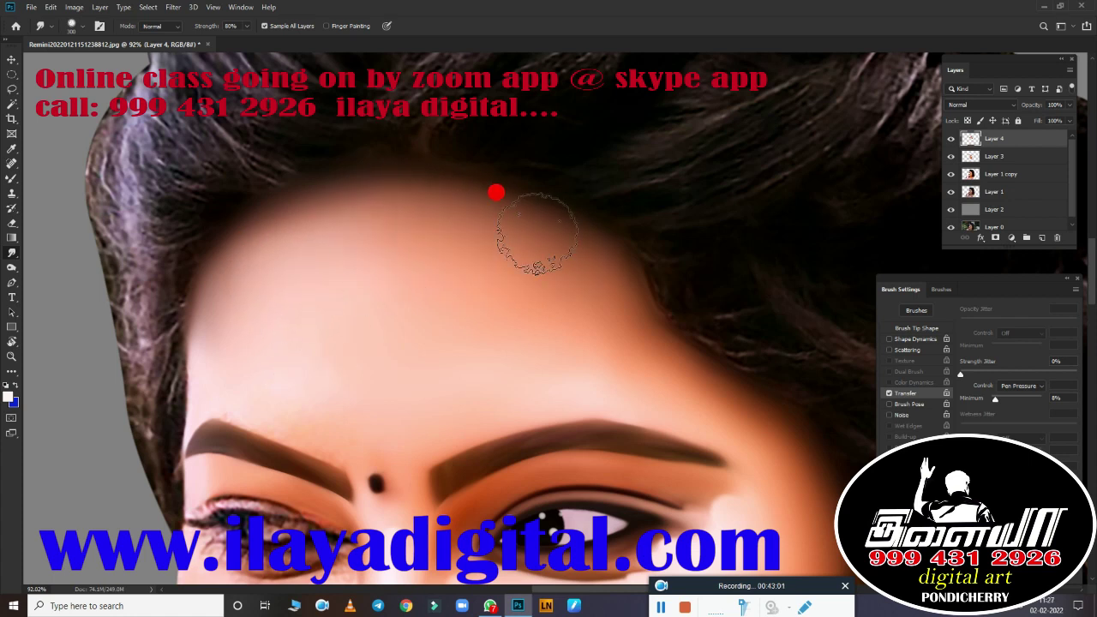
Step: Smudge the eyebrow smoother and darker from its hairy inner end along its length
{"action": "scroll", "coordinate": [434, 379], "scroll_direction": "up", "scroll_amount": 1}
{"action": "scroll", "coordinate": [568, 265], "scroll_direction": "up", "scroll_amount": 1}
{"action": "scroll", "coordinate": [516, 189], "scroll_direction": "up", "scroll_amount": 1}
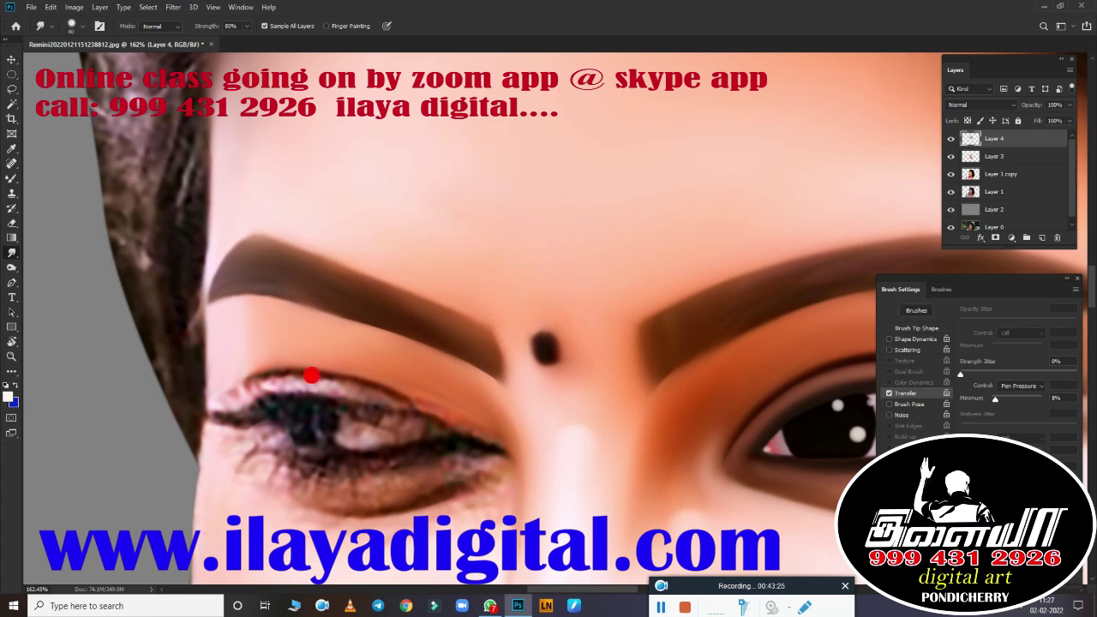
{"action": "scroll", "coordinate": [619, 393], "scroll_direction": "down", "scroll_amount": 8}
{"action": "scroll", "coordinate": [620, 392], "scroll_direction": "up", "scroll_amount": 2}
{"action": "scroll", "coordinate": [543, 338], "scroll_direction": "up", "scroll_amount": 2}
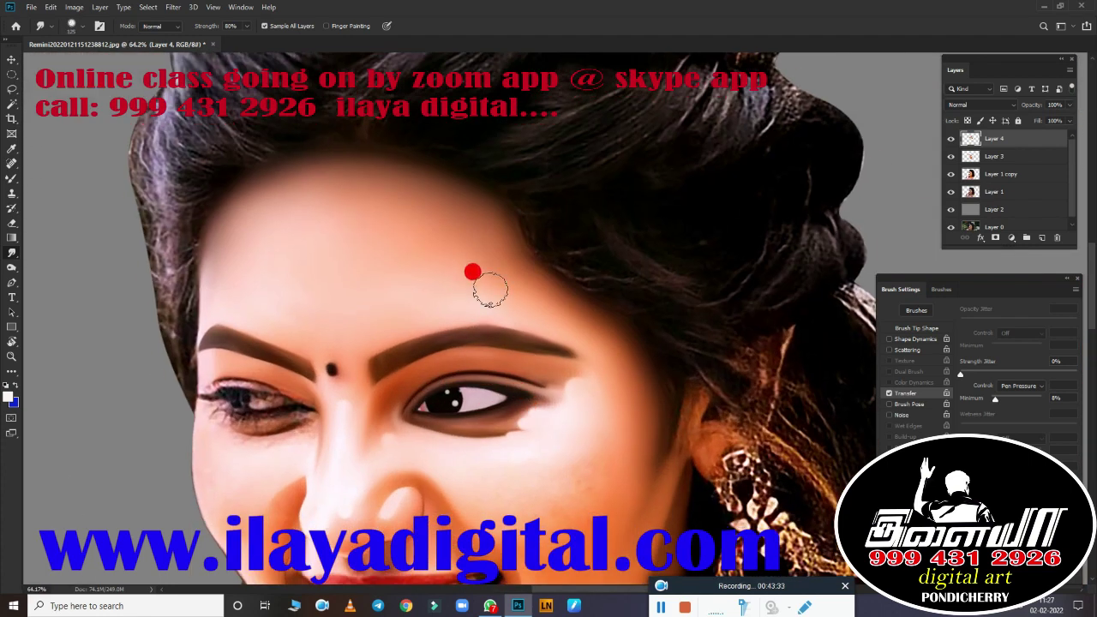
{"action": "key", "text": "bracketright"}
{"action": "key", "text": "bracketright"}
{"action": "key", "text": "bracketright"}
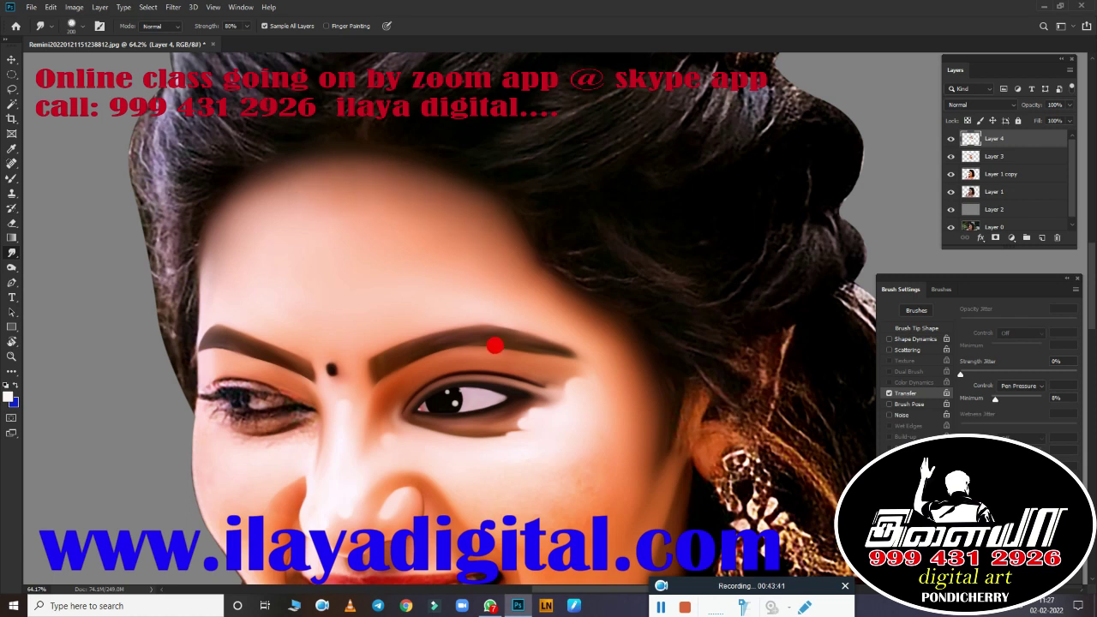
{"action": "scroll", "coordinate": [582, 411], "scroll_direction": "up", "scroll_amount": 1}
{"action": "key", "text": "Delete"}
{"action": "key", "text": "e"}
{"action": "scroll", "coordinate": [473, 318], "scroll_direction": "up", "scroll_amount": 2}
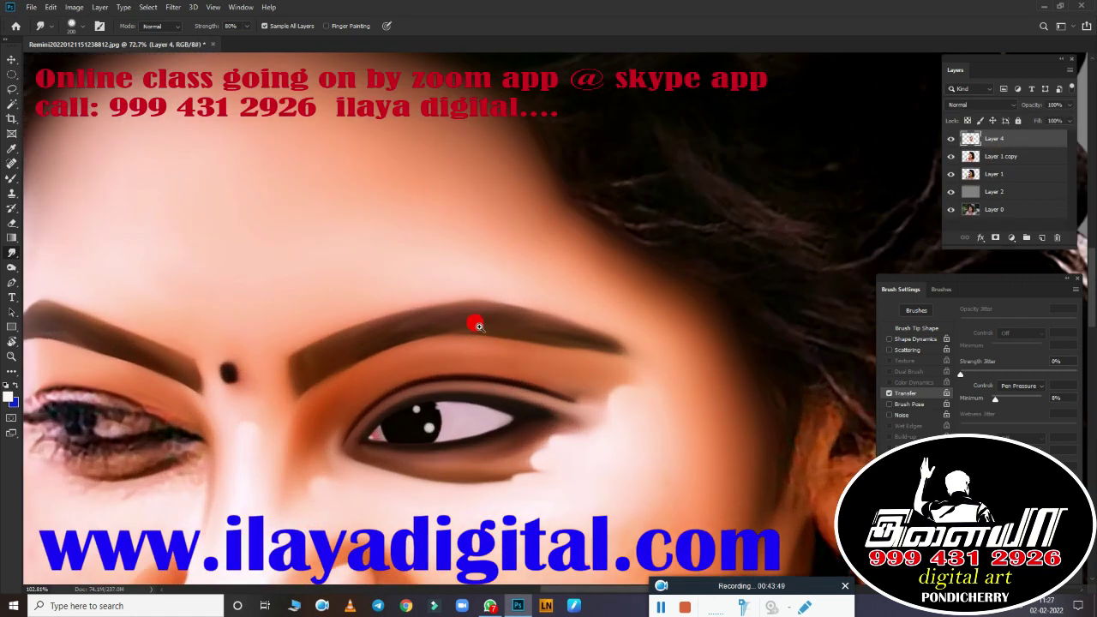
{"action": "scroll", "coordinate": [642, 289], "scroll_direction": "up", "scroll_amount": 2}
{"action": "scroll", "coordinate": [536, 297], "scroll_direction": "up", "scroll_amount": 1}
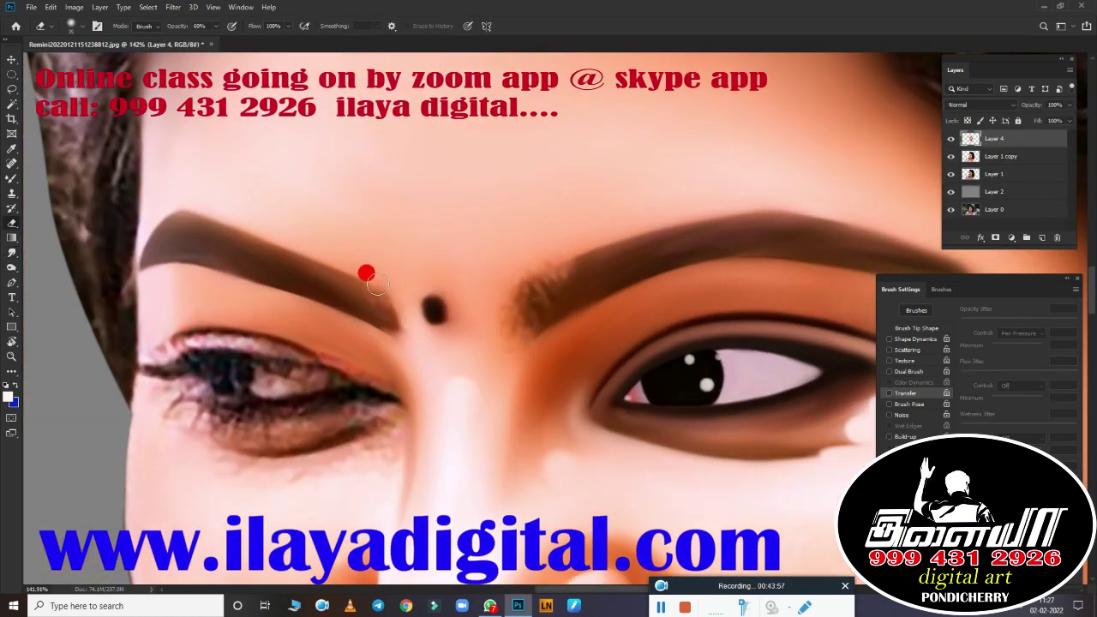
{"action": "scroll", "coordinate": [588, 350], "scroll_direction": "up", "scroll_amount": 3}
{"action": "key", "text": "r"}
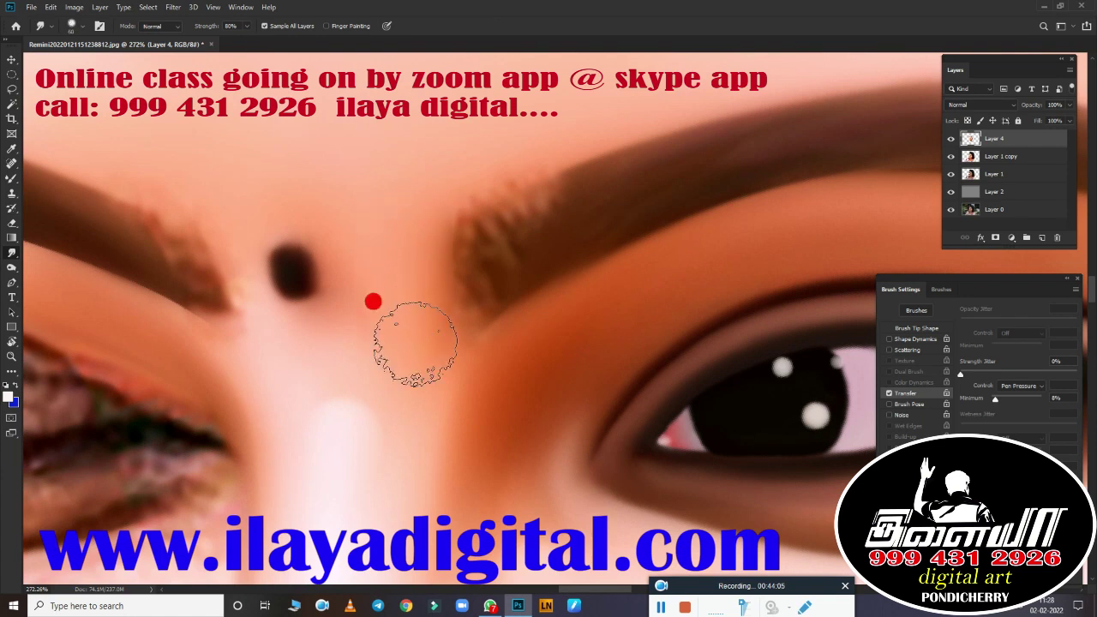
{"action": "left_click_drag", "start_coordinate": [467, 249], "coordinate": [514, 167]}
{"action": "left_click_drag", "start_coordinate": [512, 209], "coordinate": [800, 112]}
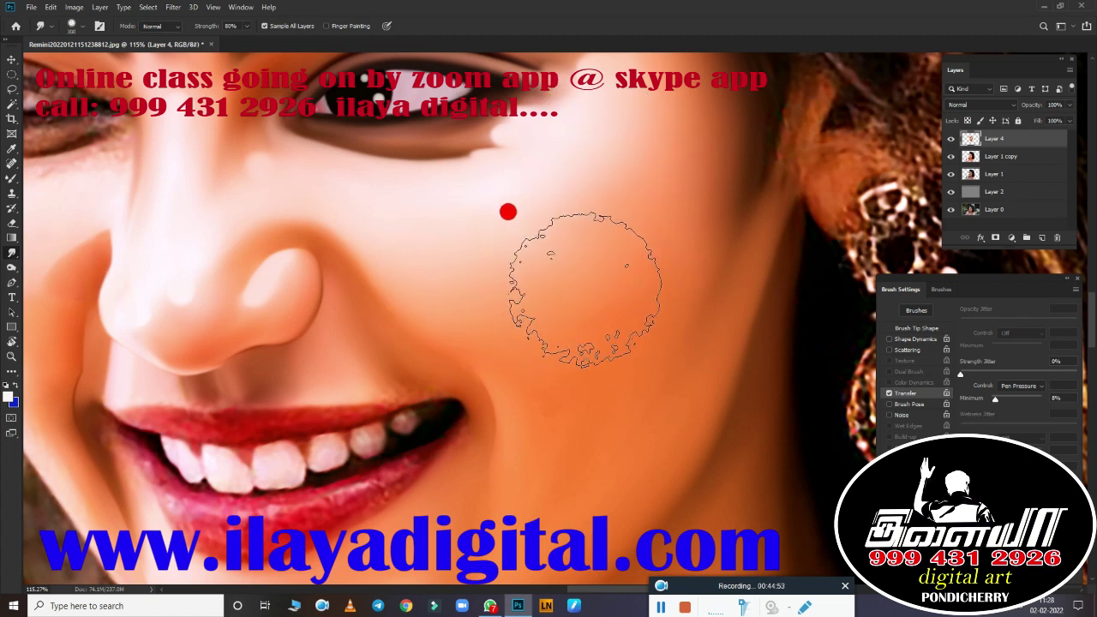
{"action": "scroll", "coordinate": [526, 217], "scroll_direction": "down", "scroll_amount": 1}
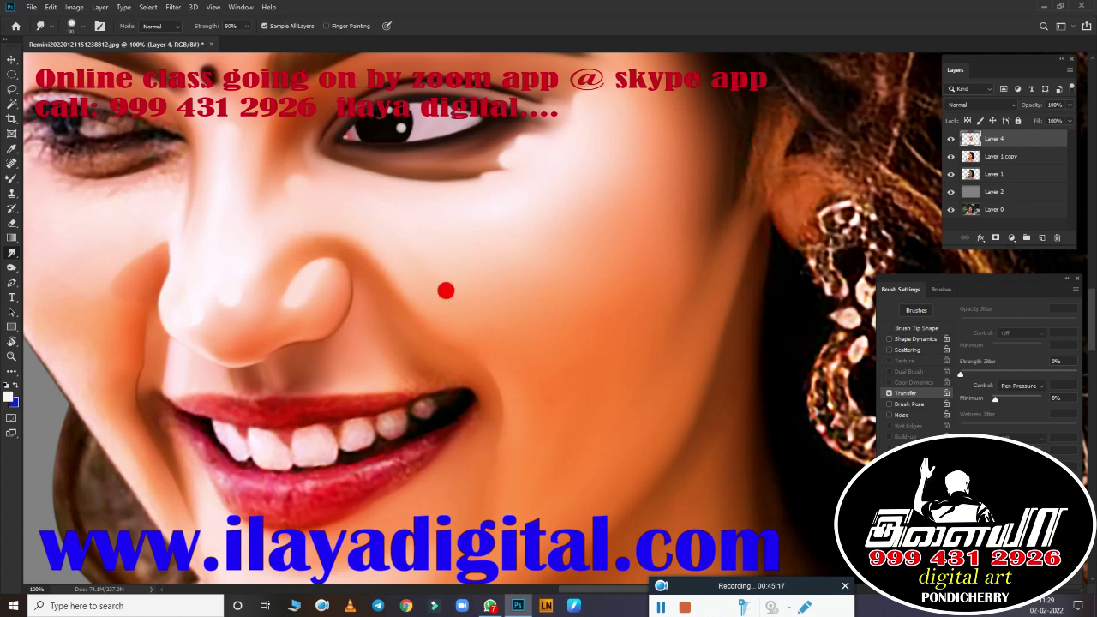
Step: Zoom to the ear and smooth the ear texture and the cheek-hair edge beside it
{"action": "mouse_move", "coordinate": [629, 374]}
{"action": "left_mouse_down"}
{"action": "mouse_move", "coordinate": [647, 385]}
{"action": "mouse_move", "coordinate": [506, 311]}
{"action": "left_mouse_up"}
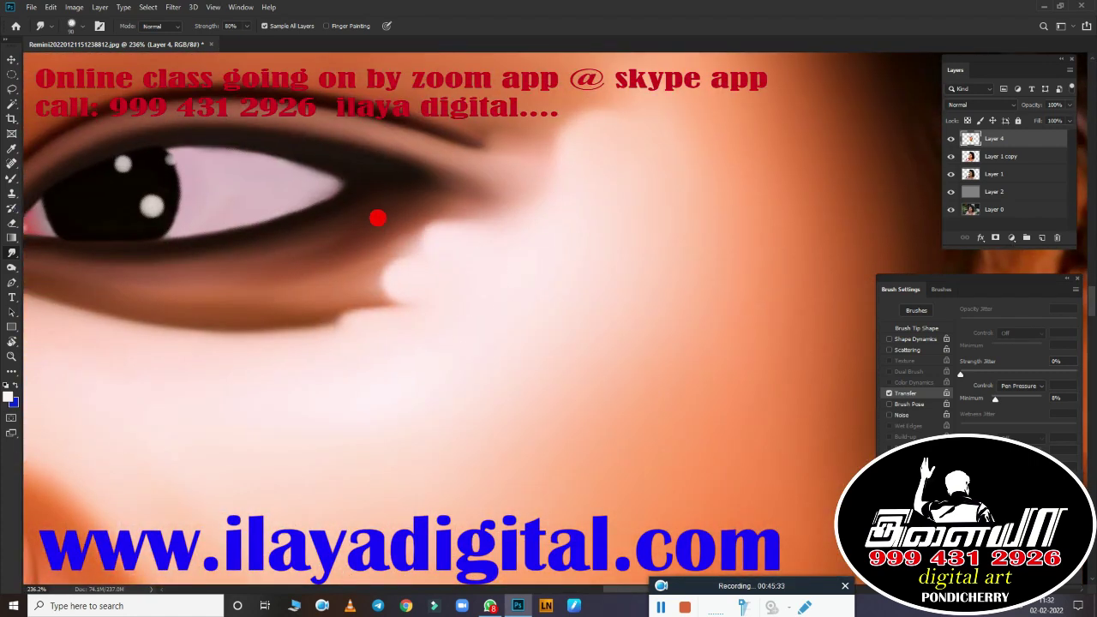
{"action": "left_click_drag", "start_coordinate": [566, 348], "coordinate": [514, 154]}
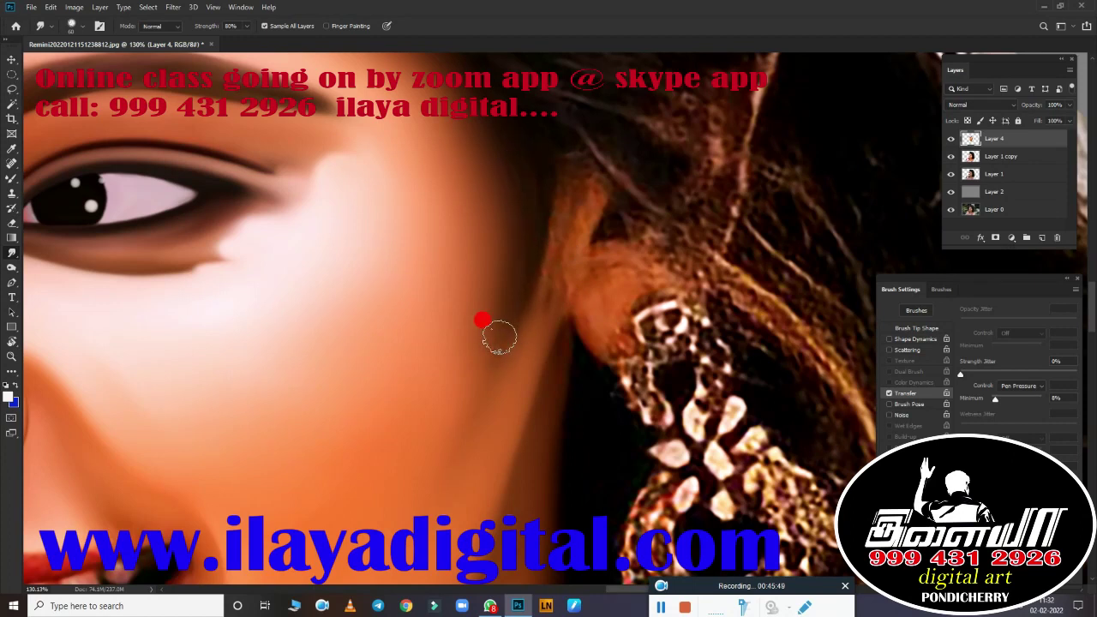
{"action": "mouse_move", "coordinate": [592, 324]}
{"action": "left_mouse_down"}
{"action": "mouse_move", "coordinate": [610, 311]}
{"action": "mouse_move", "coordinate": [591, 263]}
{"action": "mouse_move", "coordinate": [603, 293]}
{"action": "mouse_move", "coordinate": [551, 328]}
{"action": "left_mouse_up"}
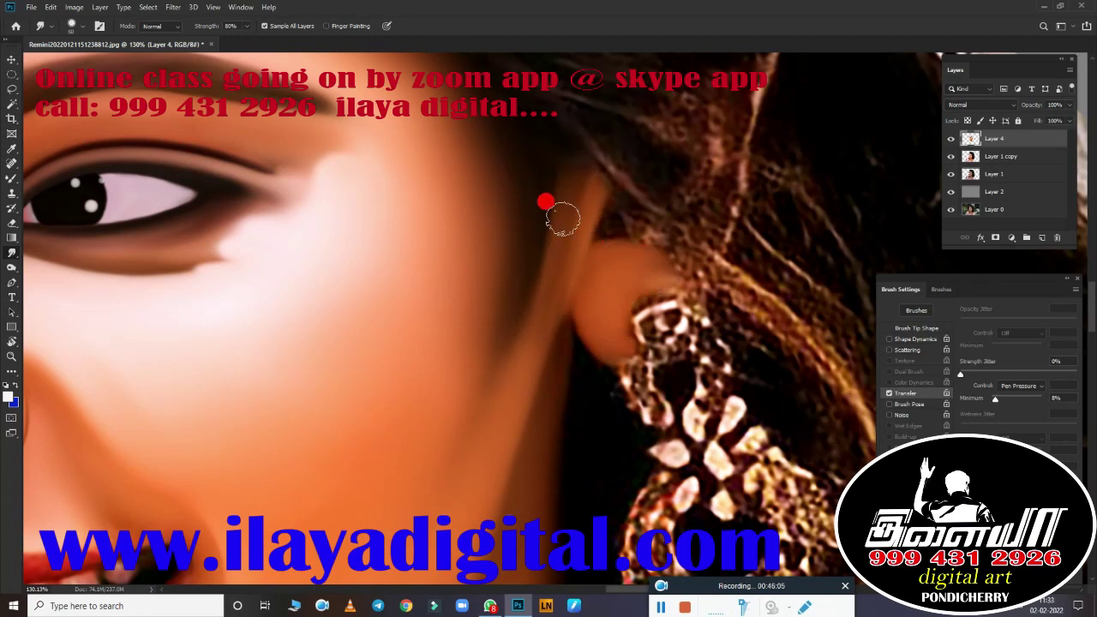
{"action": "left_click_drag", "start_coordinate": [562, 218], "coordinate": [549, 247]}
Step: Smear the top of the earring and the upper ear smooth, removing stray hair strands
{"action": "left_click_drag", "start_coordinate": [608, 343], "coordinate": [665, 263]}
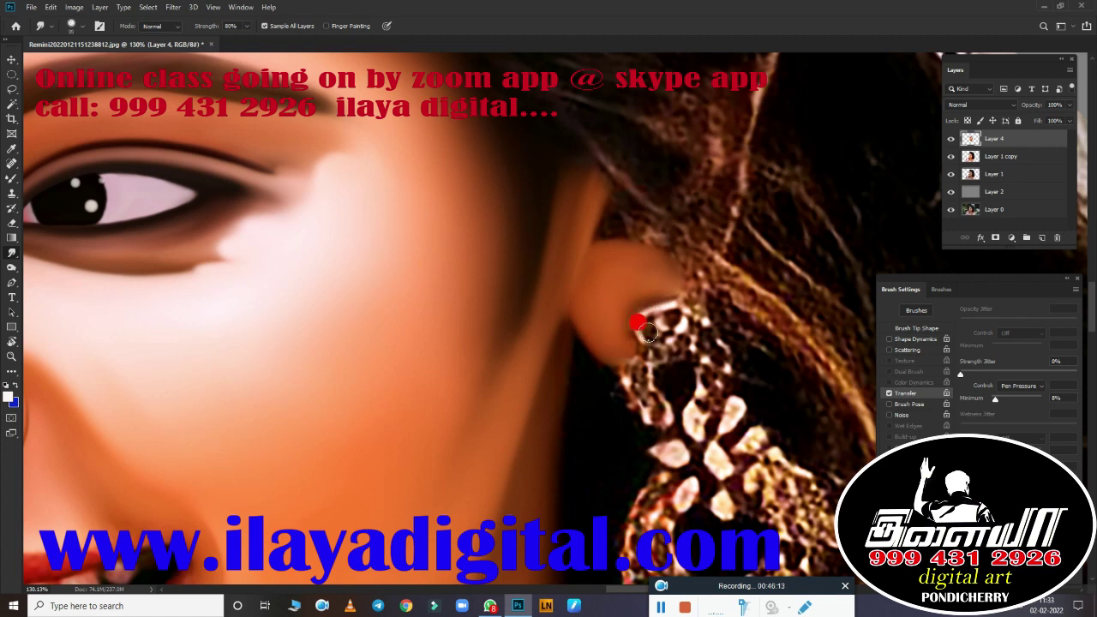
{"action": "left_click_drag", "start_coordinate": [667, 318], "coordinate": [632, 365]}
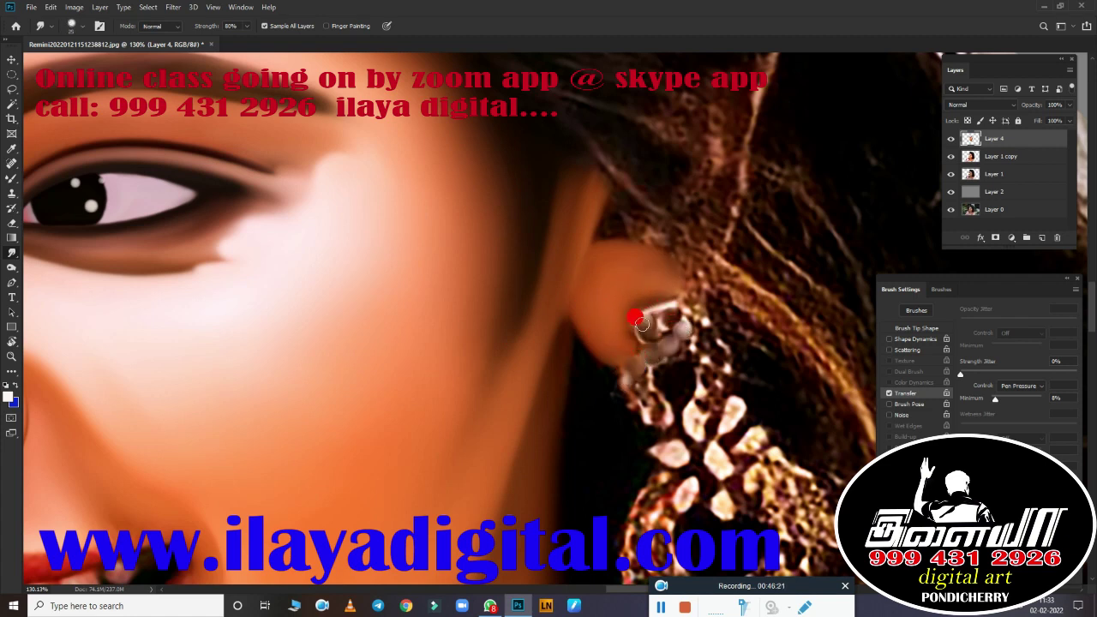
{"action": "left_click_drag", "start_coordinate": [693, 347], "coordinate": [637, 404]}
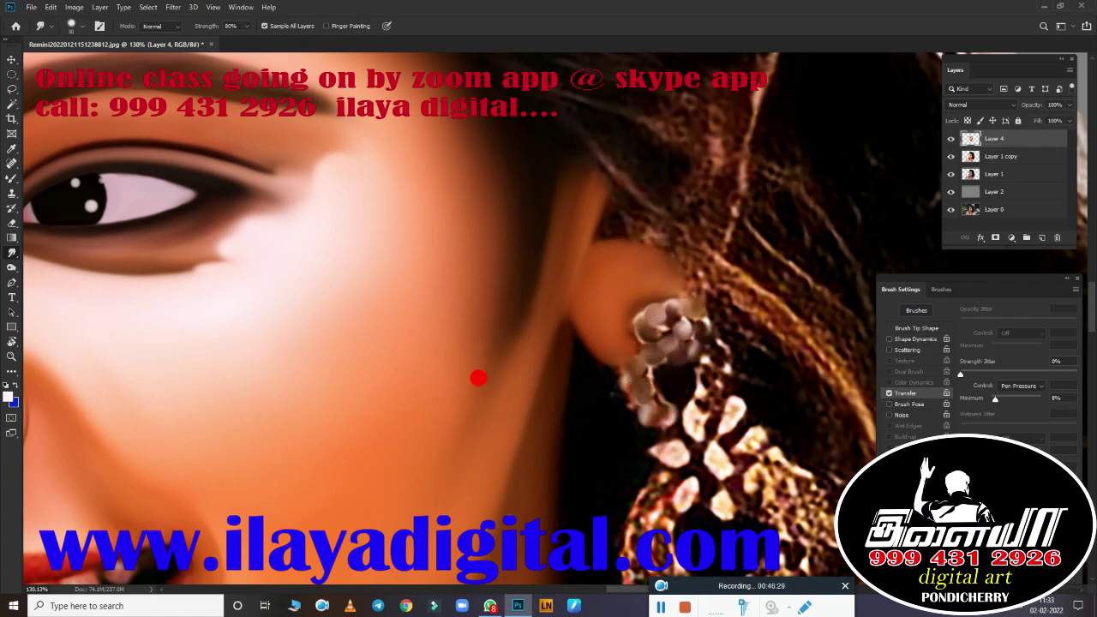
{"action": "scroll", "coordinate": [771, 289], "scroll_direction": "down", "scroll_amount": 3}
{"action": "scroll", "coordinate": [730, 264], "scroll_direction": "up", "scroll_amount": 2}
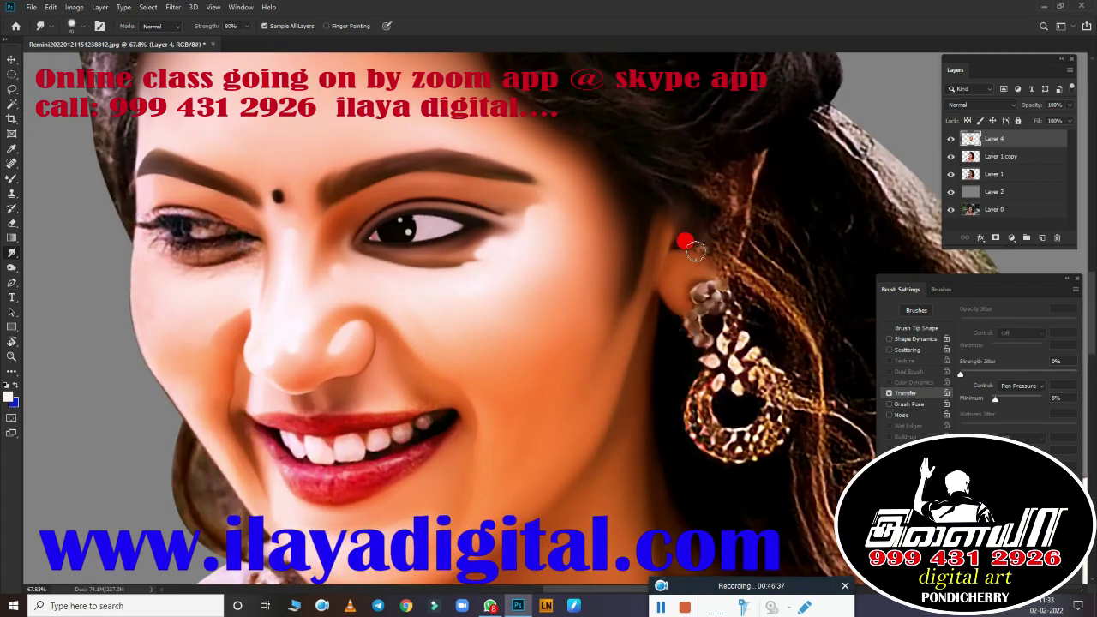
{"action": "mouse_move", "coordinate": [694, 250]}
{"action": "left_mouse_down"}
{"action": "mouse_move", "coordinate": [711, 237]}
{"action": "mouse_move", "coordinate": [728, 183]}
{"action": "mouse_move", "coordinate": [708, 249]}
{"action": "mouse_move", "coordinate": [690, 229]}
{"action": "mouse_move", "coordinate": [724, 238]}
{"action": "mouse_move", "coordinate": [753, 220]}
{"action": "mouse_move", "coordinate": [642, 152]}
{"action": "mouse_move", "coordinate": [641, 162]}
{"action": "mouse_move", "coordinate": [767, 115]}
{"action": "mouse_move", "coordinate": [721, 182]}
{"action": "mouse_move", "coordinate": [738, 270]}
{"action": "left_mouse_up"}
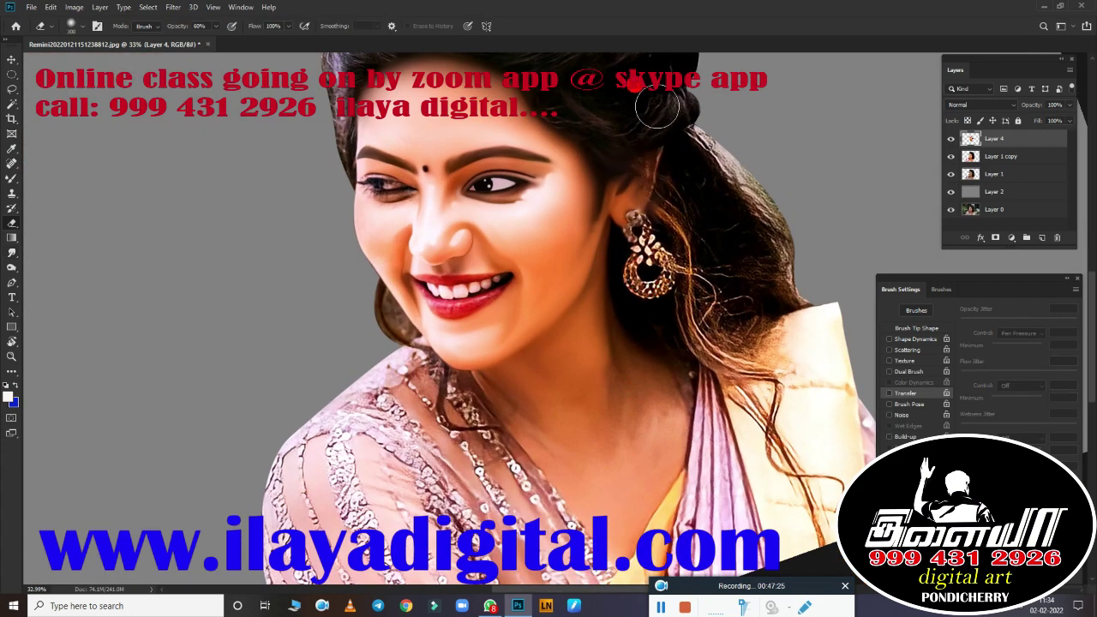
Step: Save the painting to Local Disk (F:) as fwsrwlwewe.psd
{"action": "left_click_drag", "start_coordinate": [514, 429], "coordinate": [567, 341]}
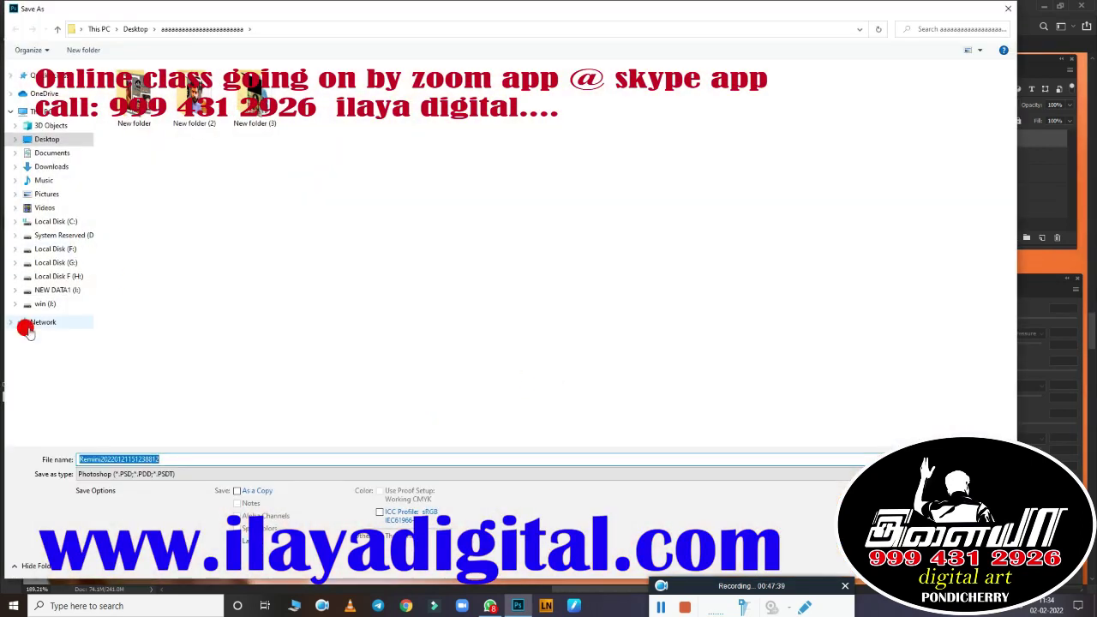
{"action": "left_click", "coordinate": [55, 248]}
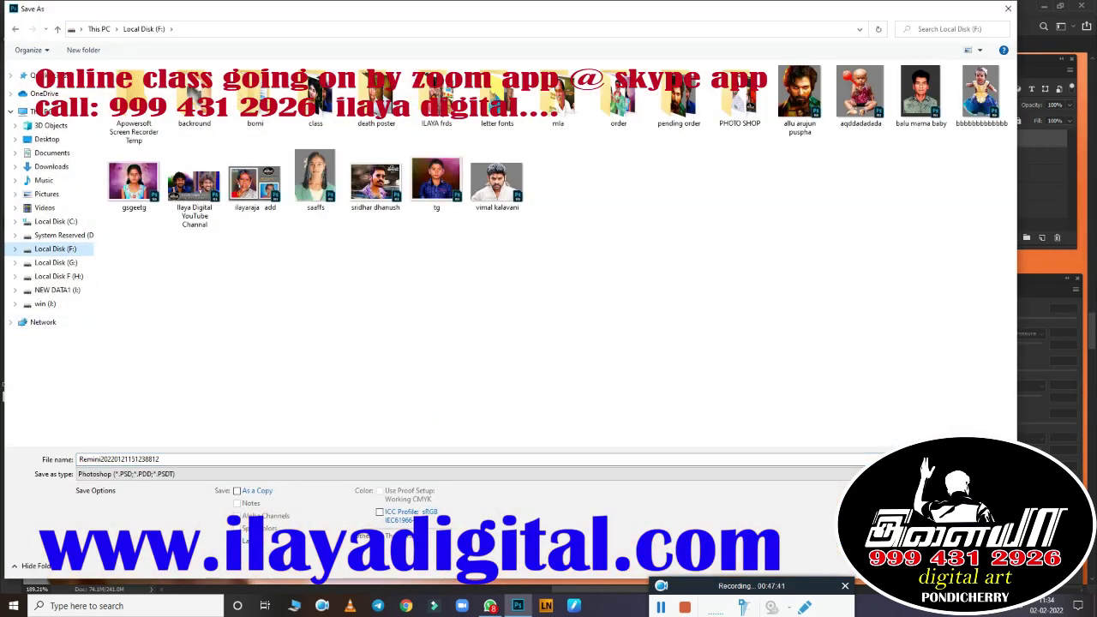
{"action": "left_click", "coordinate": [426, 460]}
{"action": "type", "text": "fwsrwlwewe"}
{"action": "key", "text": "Return"}
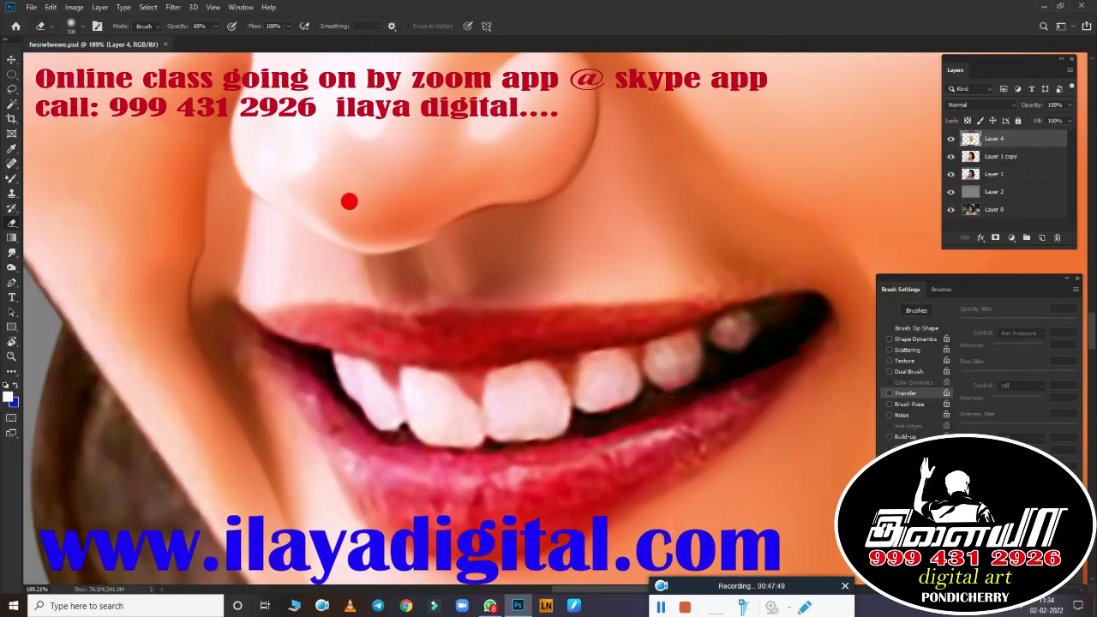
Step: Zoom out and pan the view to show the nose and mouth
{"action": "left_click_drag", "start_coordinate": [349, 202], "coordinate": [225, 298]}
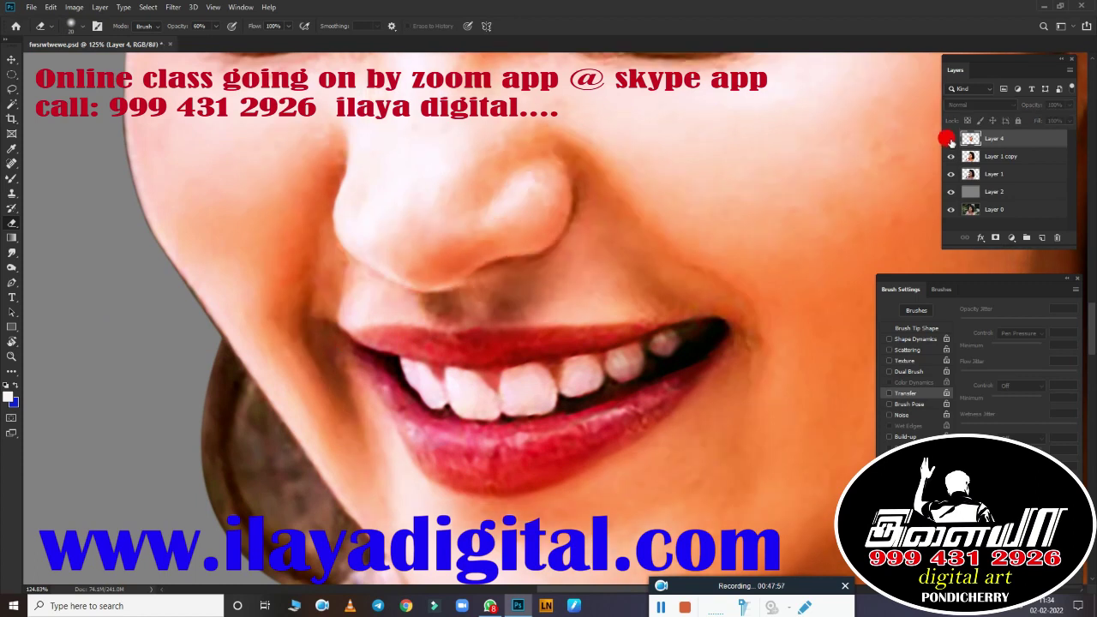
{"action": "left_click_drag", "start_coordinate": [344, 418], "coordinate": [311, 348]}
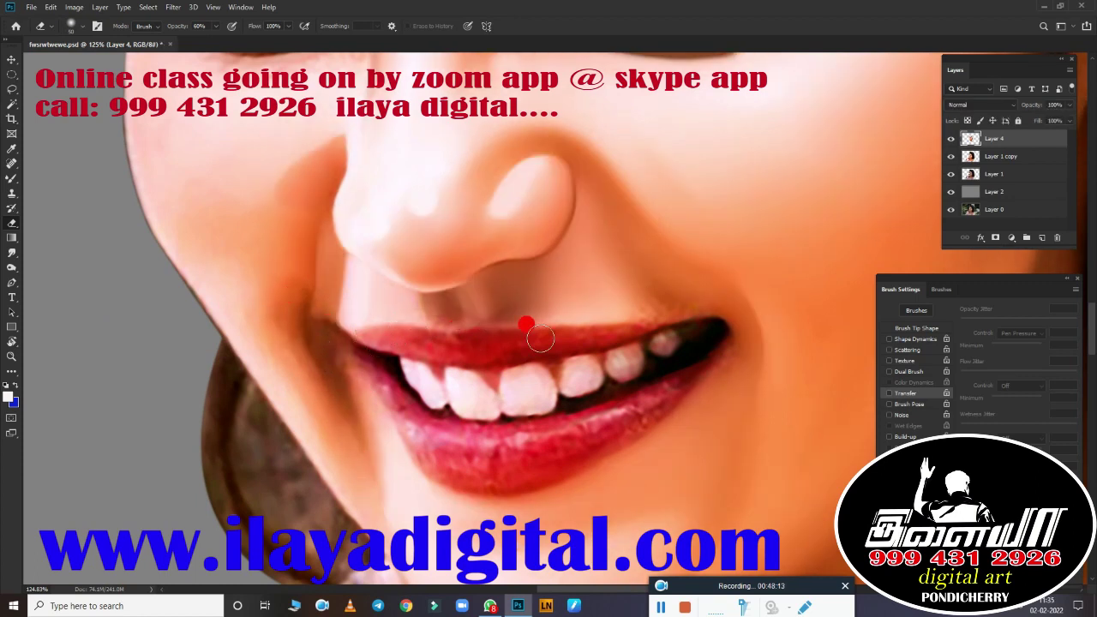
{"action": "left_click_drag", "start_coordinate": [637, 338], "coordinate": [696, 369]}
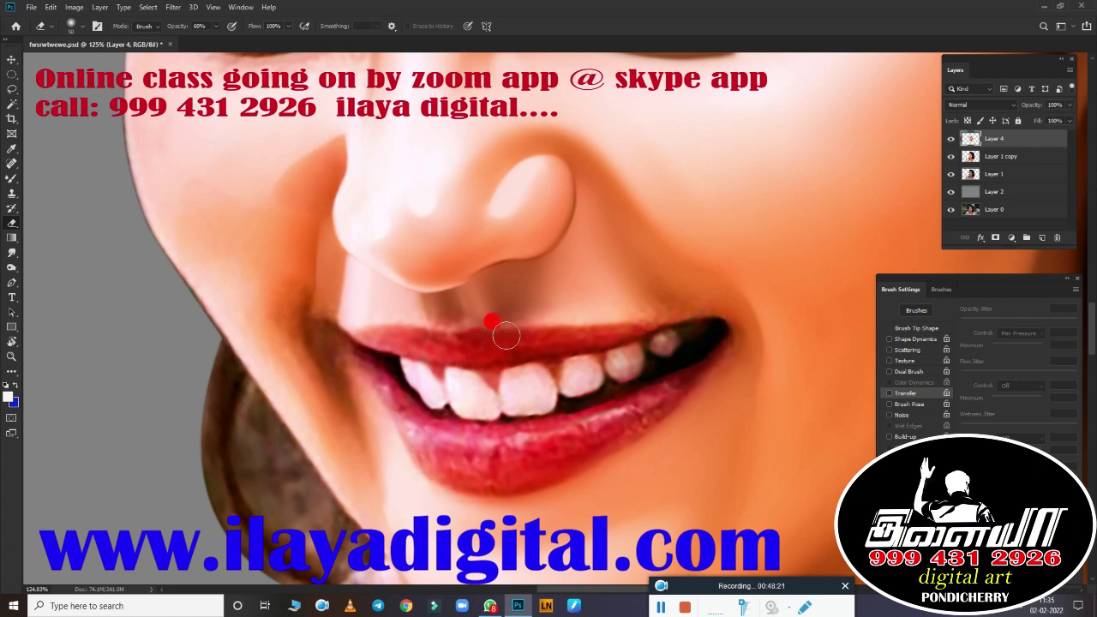
{"action": "scroll", "coordinate": [467, 484], "scroll_direction": "down", "scroll_amount": 3}
Step: Begin a pen path along the lower lip, rotating and zooming the view to follow it
{"action": "key", "text": "p"}
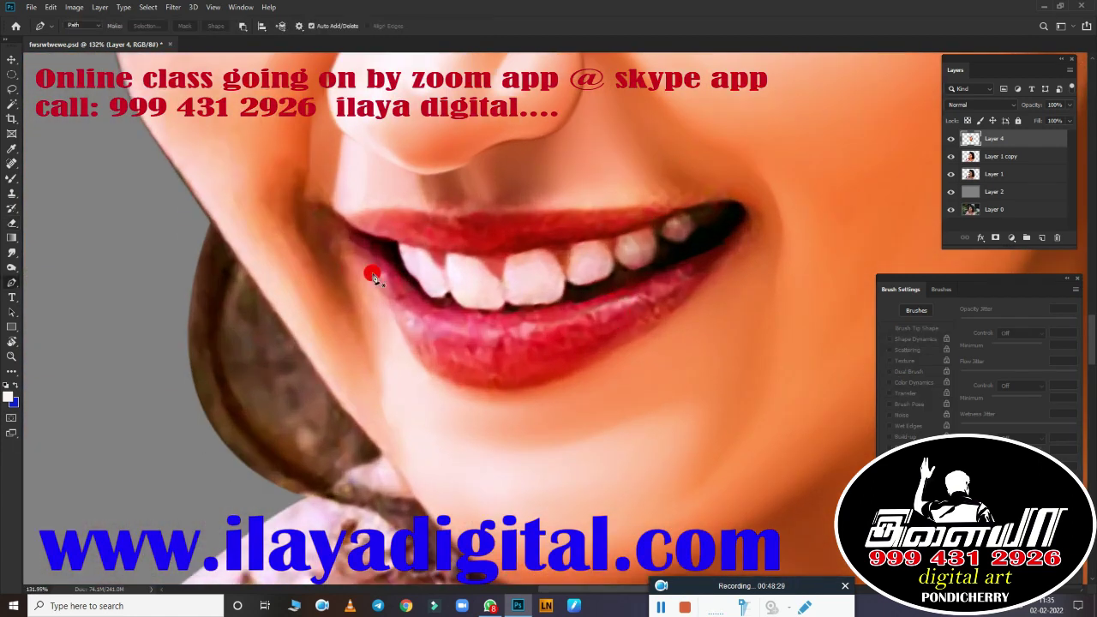
{"action": "mouse_move", "coordinate": [366, 274]}
{"action": "left_mouse_down"}
{"action": "mouse_move", "coordinate": [451, 334]}
{"action": "mouse_move", "coordinate": [735, 219]}
{"action": "left_mouse_up"}
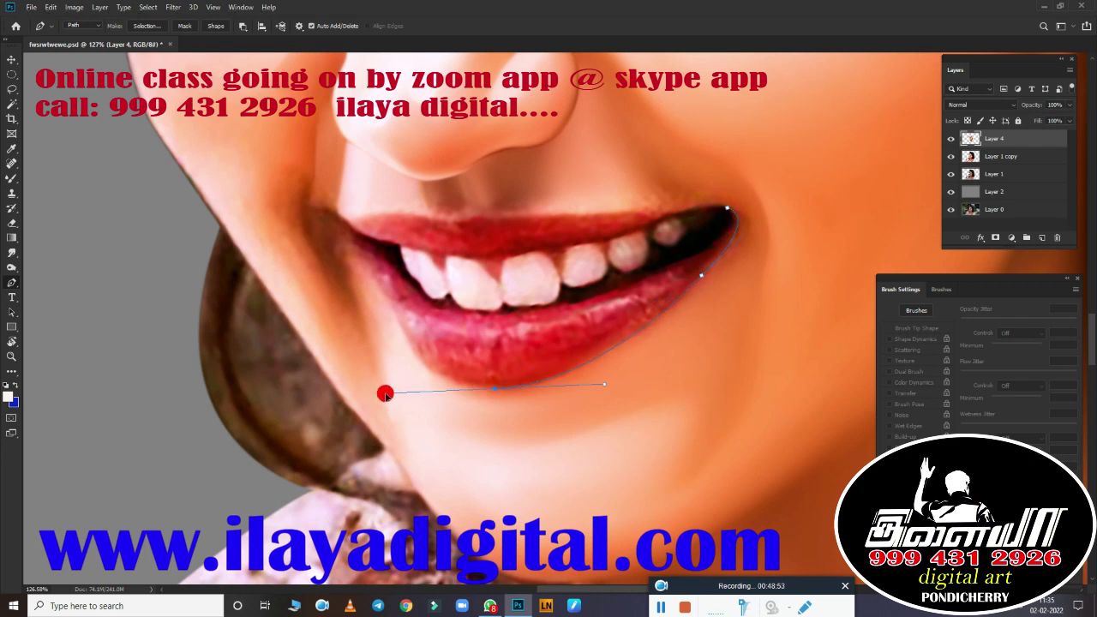
{"action": "left_click_drag", "start_coordinate": [395, 321], "coordinate": [371, 247]}
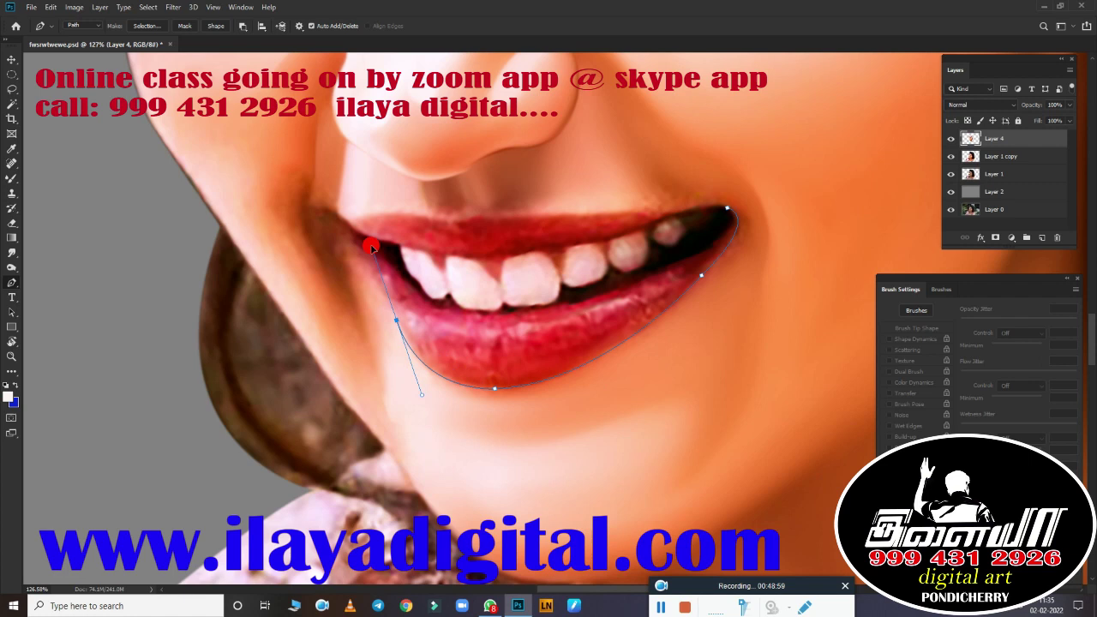
{"action": "left_click", "coordinate": [397, 323]}
{"action": "key", "text": "ctrl+z"}
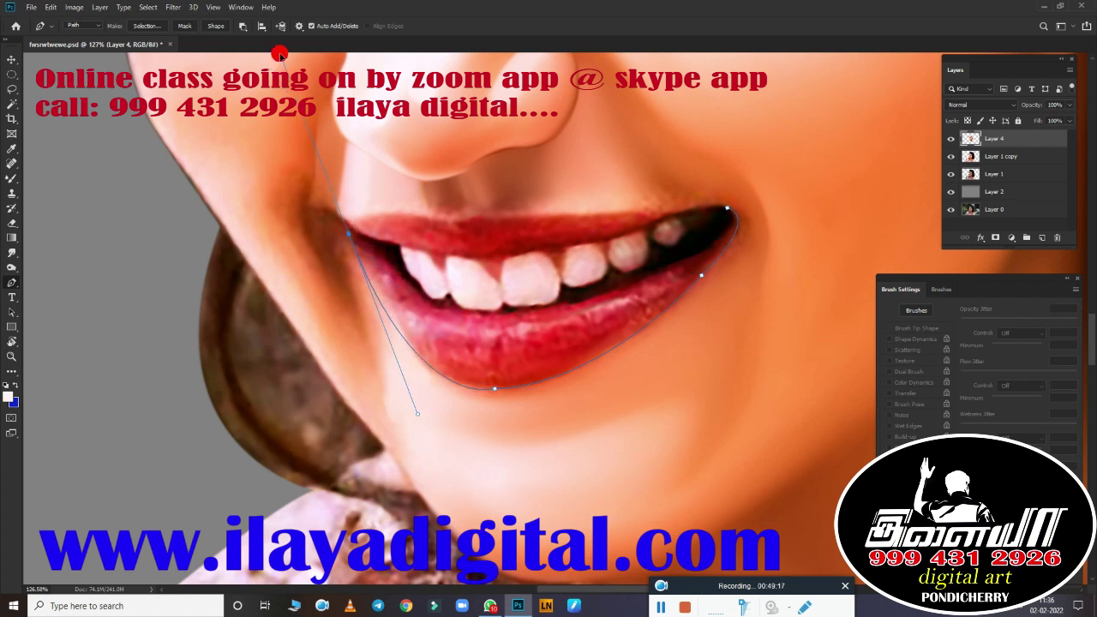
{"action": "key", "text": "r"}
{"action": "left_click_drag", "start_coordinate": [322, 240], "coordinate": [292, 438]}
{"action": "key", "text": "ctrl+plus"}
{"action": "key", "text": "ctrl+plus"}
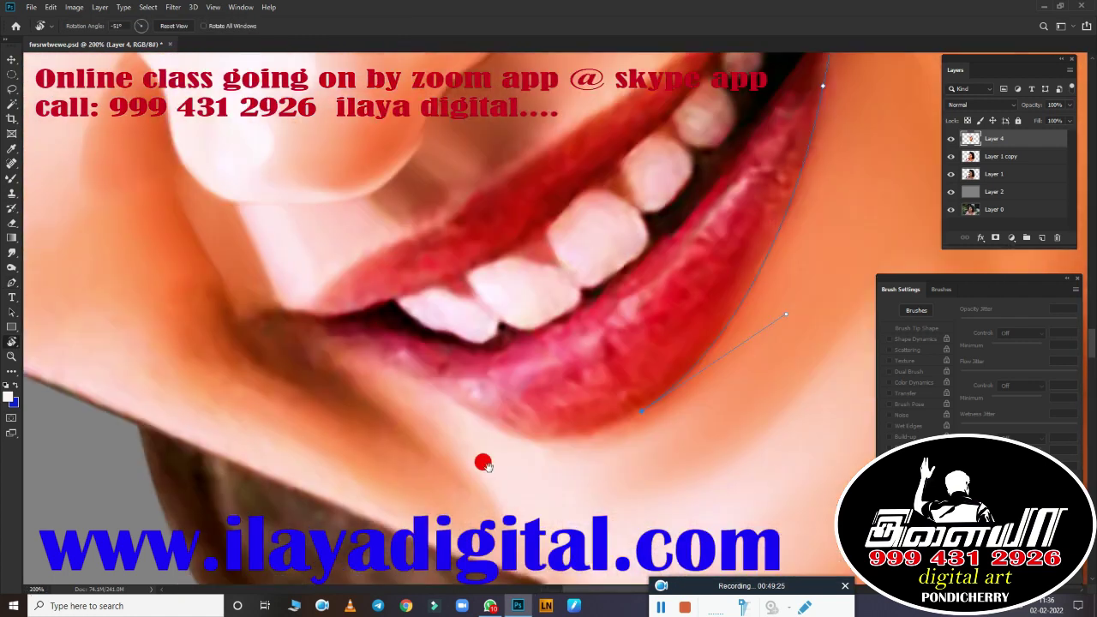
{"action": "key", "text": "p"}
{"action": "left_click_drag", "start_coordinate": [480, 452], "coordinate": [407, 405]}
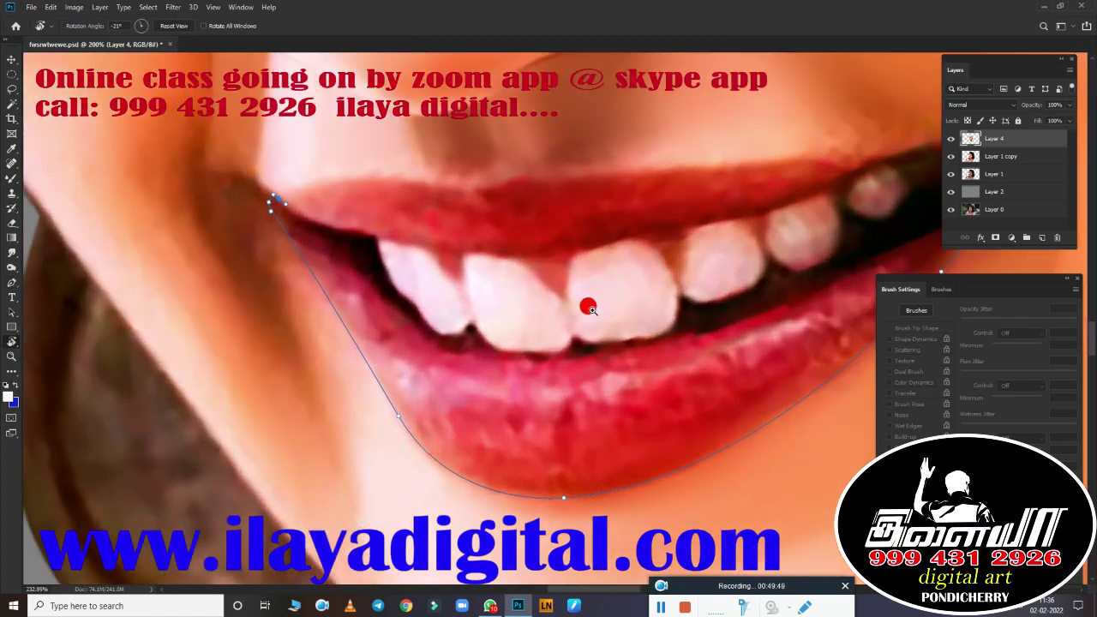
Step: Finish the outline along the upper lip and convert the path into a mouth selection
{"action": "left_click_drag", "start_coordinate": [597, 294], "coordinate": [234, 308]}
{"action": "mouse_move", "coordinate": [417, 299]}
{"action": "left_mouse_down"}
{"action": "mouse_move", "coordinate": [543, 321]}
{"action": "mouse_move", "coordinate": [334, 353]}
{"action": "mouse_move", "coordinate": [630, 298]}
{"action": "left_mouse_up"}
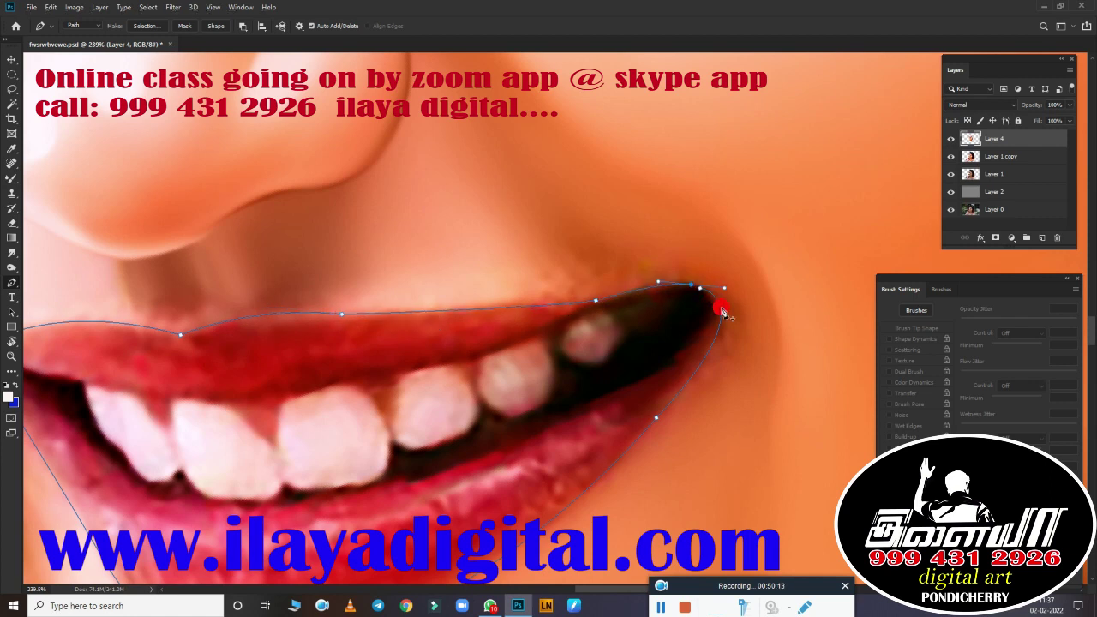
{"action": "key", "text": "ctrl+0"}
{"action": "scroll", "coordinate": [623, 417], "scroll_direction": "up", "scroll_amount": 3}
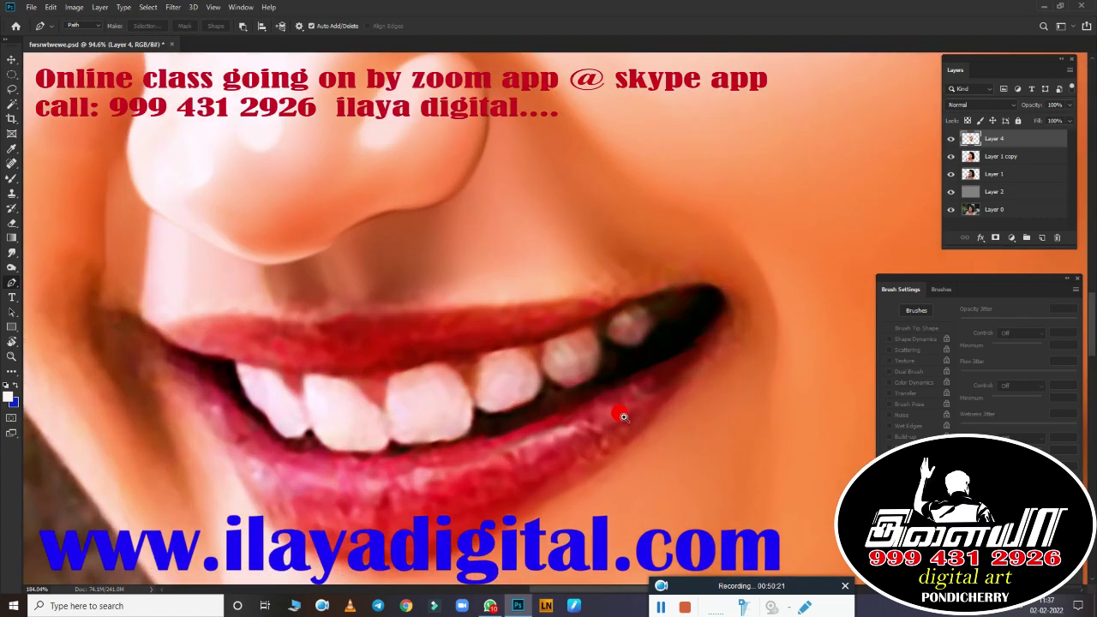
{"action": "scroll", "coordinate": [623, 418], "scroll_direction": "up", "scroll_amount": 3}
{"action": "key", "text": "ctrl+Return"}
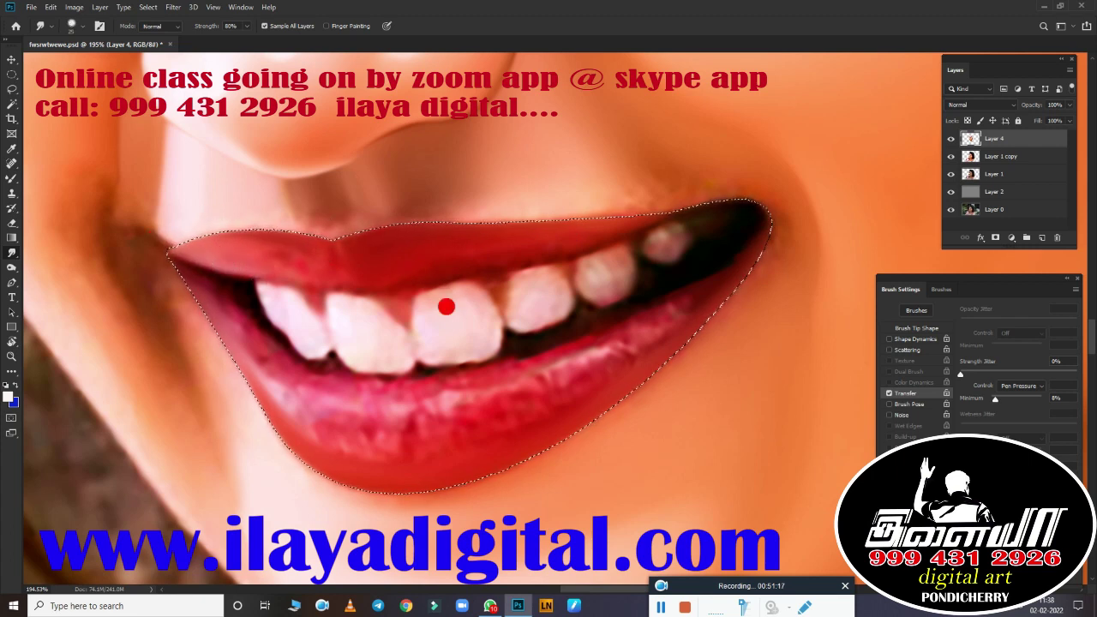
Step: With a wet Mixer Brush, smooth the upper lip's contour from right to left
{"action": "key", "text": "b"}
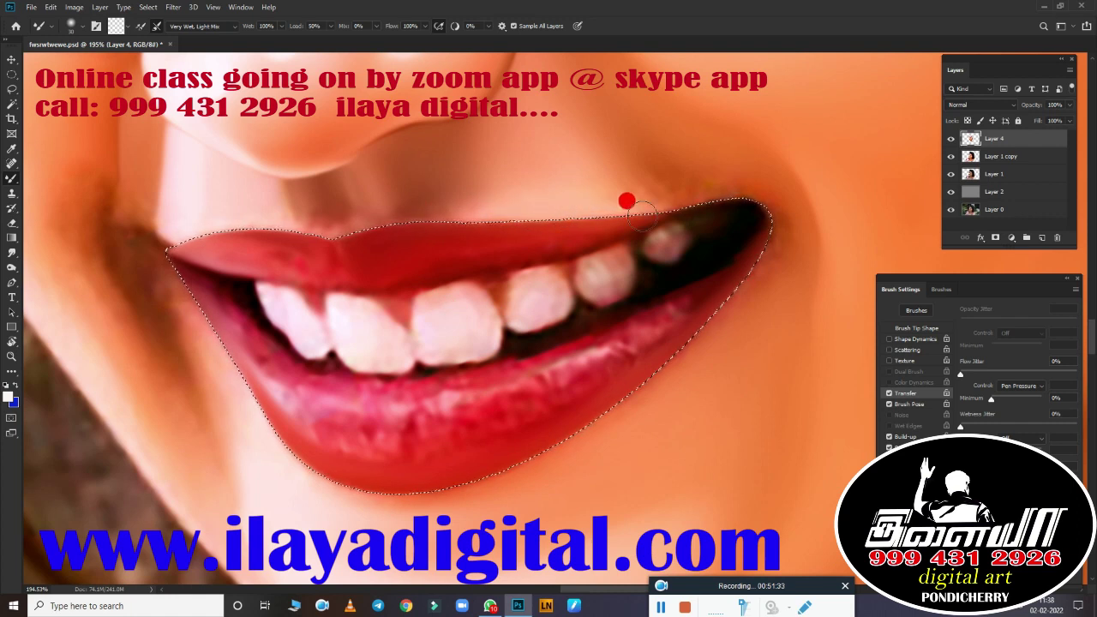
{"action": "left_click_drag", "start_coordinate": [529, 221], "coordinate": [365, 230]}
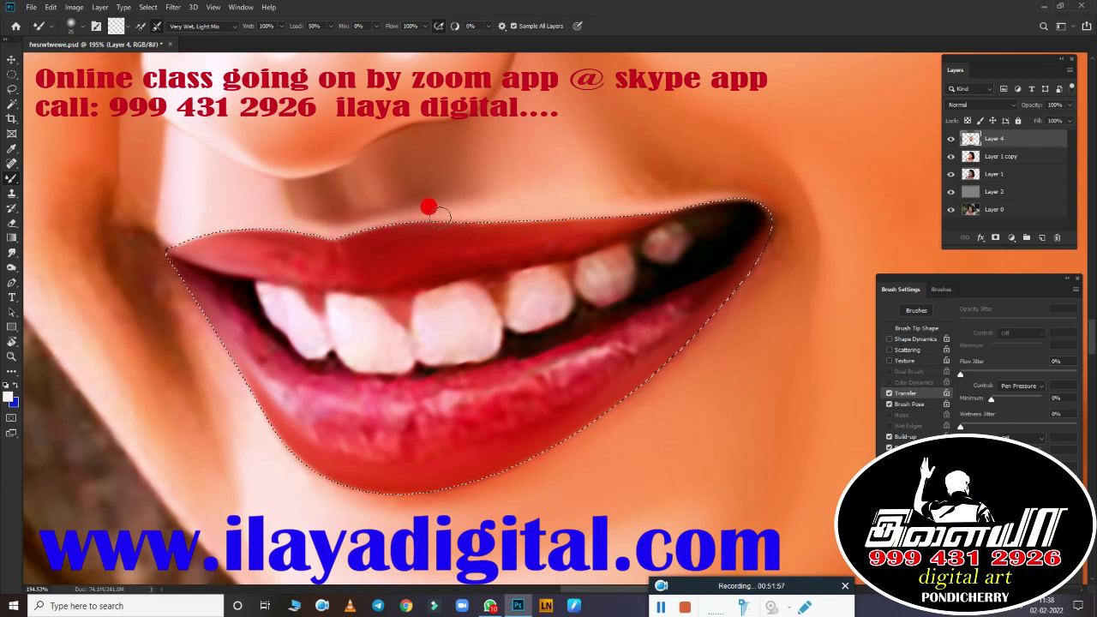
{"action": "left_click_drag", "start_coordinate": [440, 215], "coordinate": [334, 254]}
Step: Blend the skin above the upper lip and its corner, then deselect the lips
{"action": "mouse_move", "coordinate": [416, 199]}
{"action": "left_mouse_down"}
{"action": "mouse_move", "coordinate": [421, 157]}
{"action": "mouse_move", "coordinate": [461, 151]}
{"action": "left_mouse_up"}
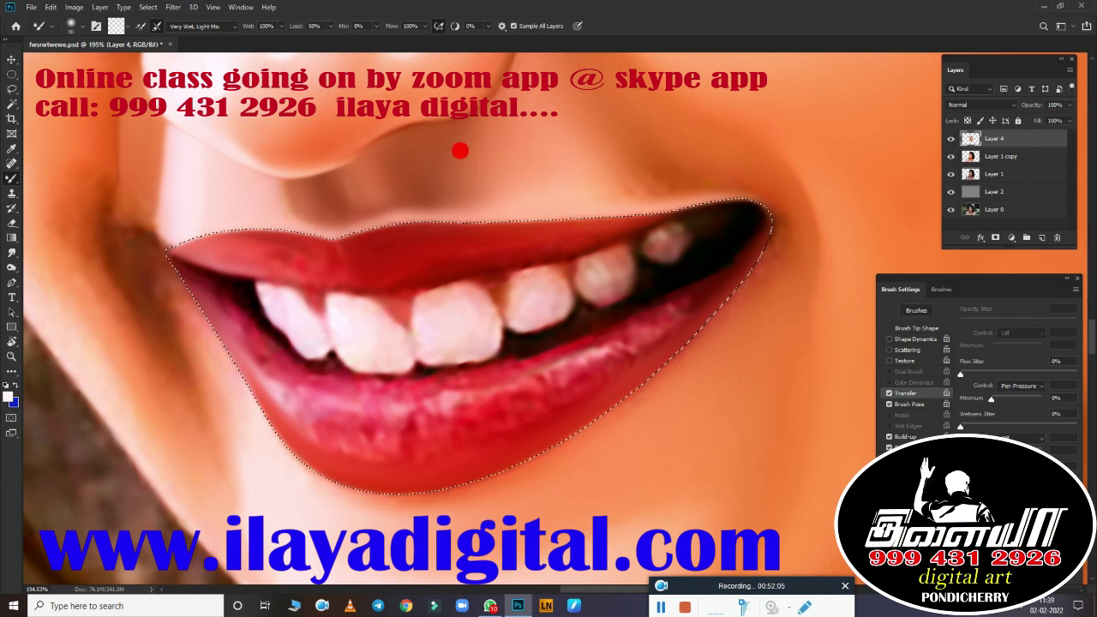
{"action": "left_click_drag", "start_coordinate": [638, 176], "coordinate": [711, 178]}
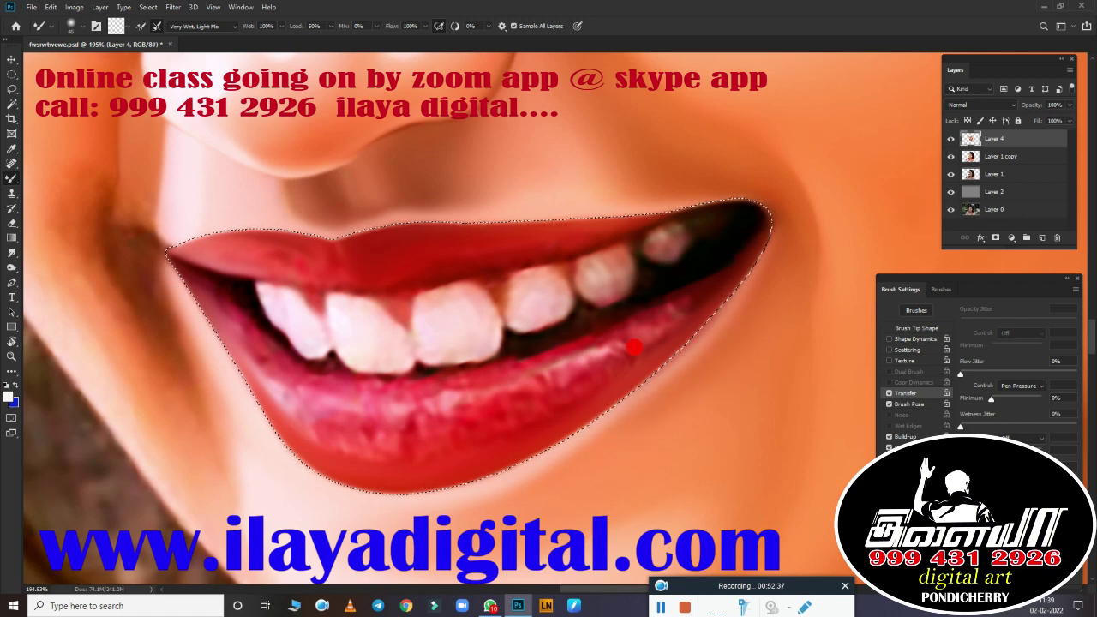
{"action": "key", "text": "r"}
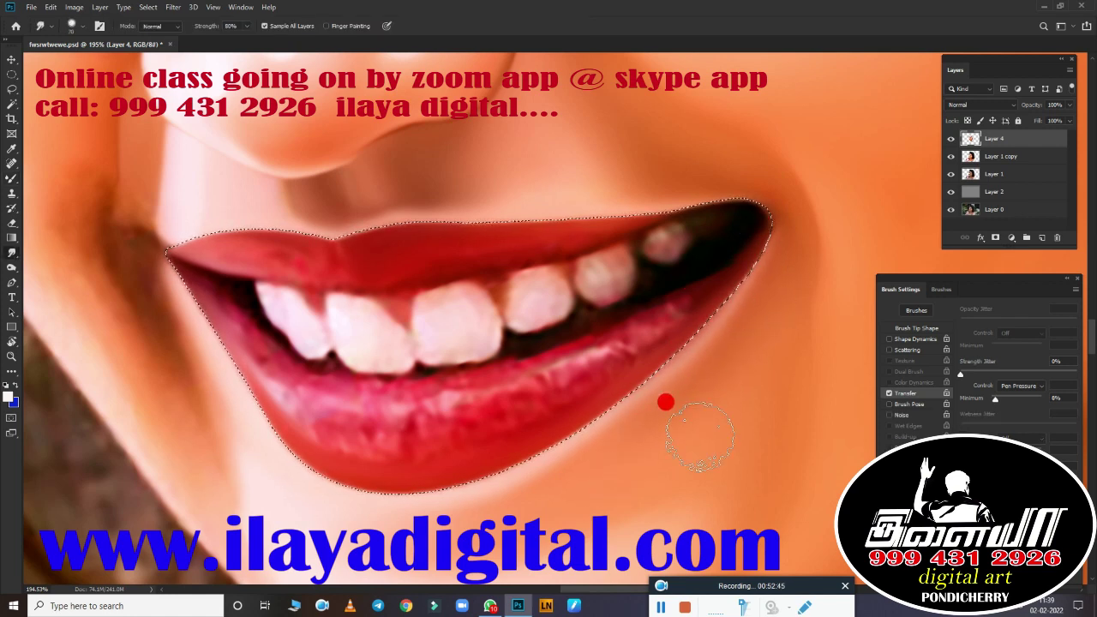
{"action": "key", "text": "ctrl+d"}
Step: Trace a closed pen path around the lower lip and chin and make it a selection
{"action": "scroll", "coordinate": [368, 505], "scroll_direction": "down", "scroll_amount": 3}
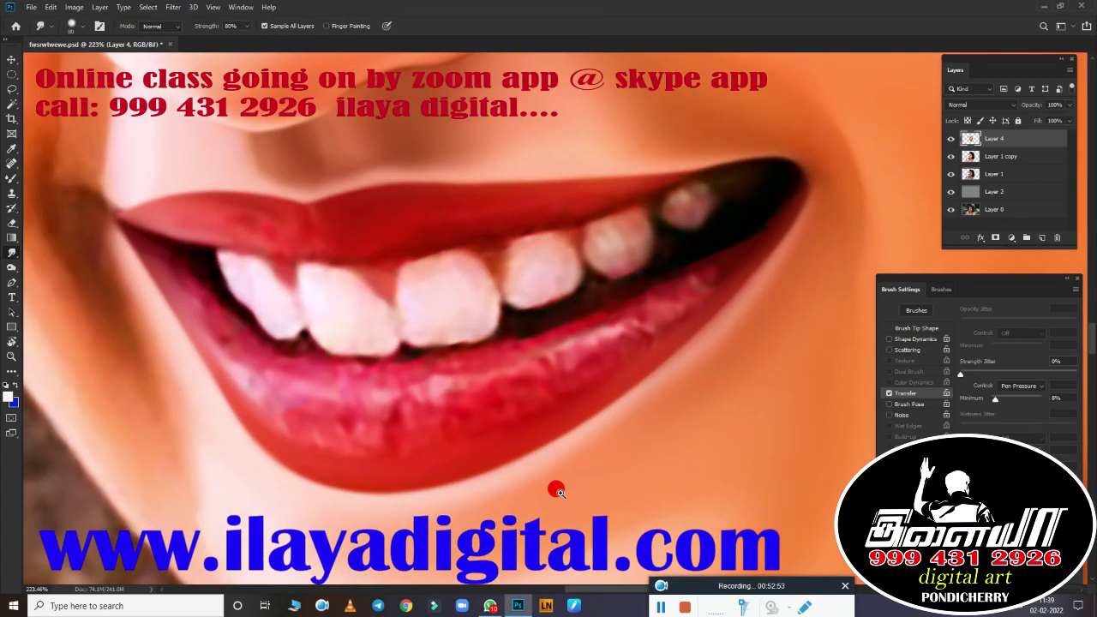
{"action": "scroll", "coordinate": [561, 483], "scroll_direction": "up", "scroll_amount": 4}
{"action": "key", "text": "p"}
{"action": "scroll", "coordinate": [576, 370], "scroll_direction": "down", "scroll_amount": 2}
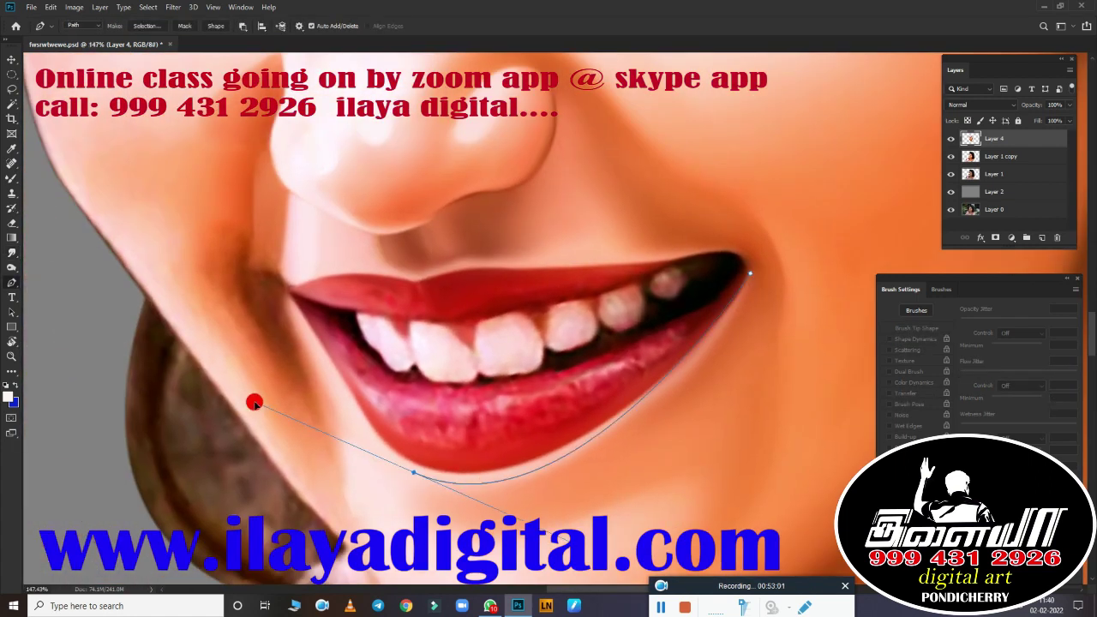
{"action": "left_click_drag", "start_coordinate": [254, 403], "coordinate": [181, 450]}
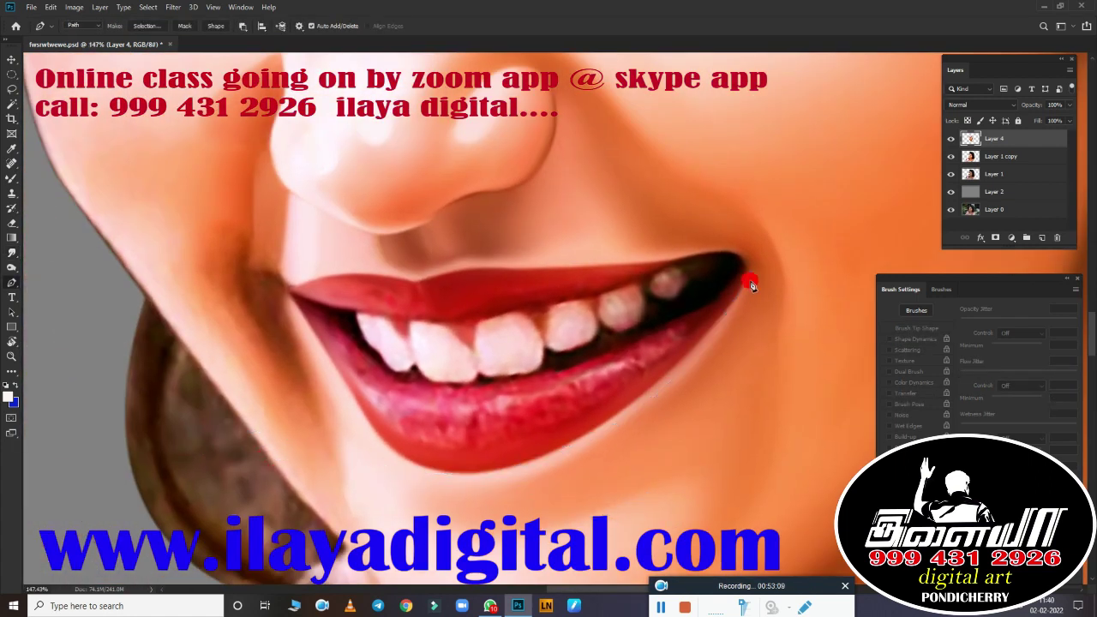
{"action": "left_click_drag", "start_coordinate": [265, 477], "coordinate": [247, 482]}
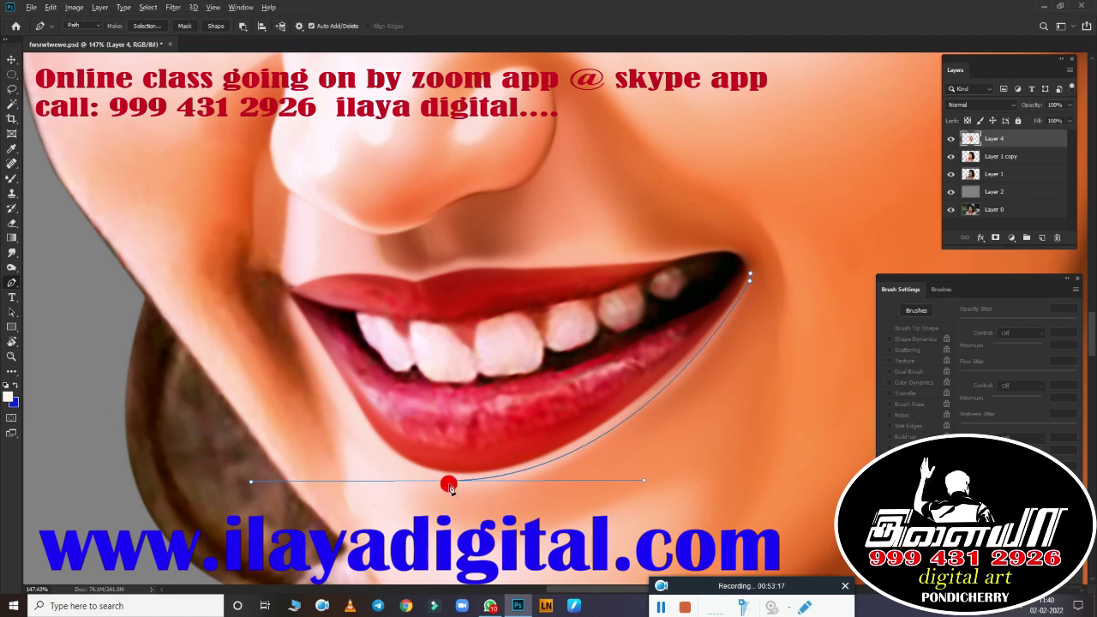
{"action": "key", "text": "ctrl+z"}
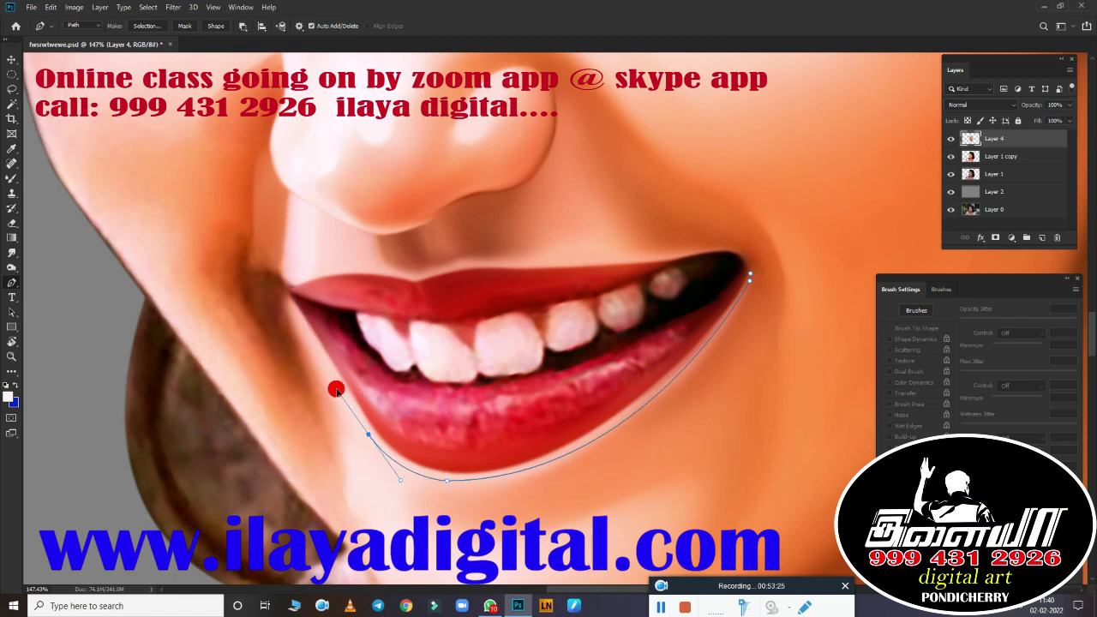
{"action": "left_click", "coordinate": [282, 300]}
{"action": "key", "text": "ctrl+Return"}
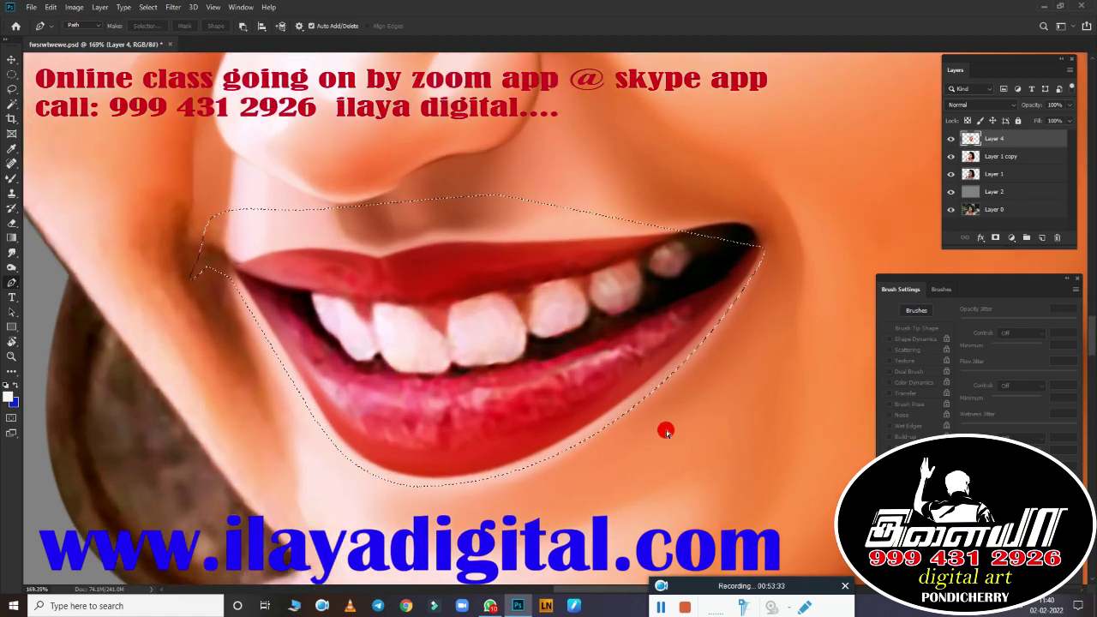
Step: Smudge the lower lip's outer edge up to the mouth corner, then deselect
{"action": "key", "text": "r"}
{"action": "scroll", "coordinate": [415, 388], "scroll_direction": "up", "scroll_amount": 1}
{"action": "mouse_move", "coordinate": [415, 389]}
{"action": "left_mouse_down"}
{"action": "mouse_move", "coordinate": [515, 283]}
{"action": "mouse_move", "coordinate": [625, 135]}
{"action": "mouse_move", "coordinate": [282, 341]}
{"action": "mouse_move", "coordinate": [217, 309]}
{"action": "mouse_move", "coordinate": [161, 219]}
{"action": "mouse_move", "coordinate": [189, 262]}
{"action": "mouse_move", "coordinate": [147, 220]}
{"action": "mouse_move", "coordinate": [135, 231]}
{"action": "left_mouse_up"}
{"action": "key", "text": "ctrl+d"}
Step: Smudge the two front teeth's edges into soft, rounded shapes at 80% strength
{"action": "scroll", "coordinate": [472, 380], "scroll_direction": "down", "scroll_amount": 3}
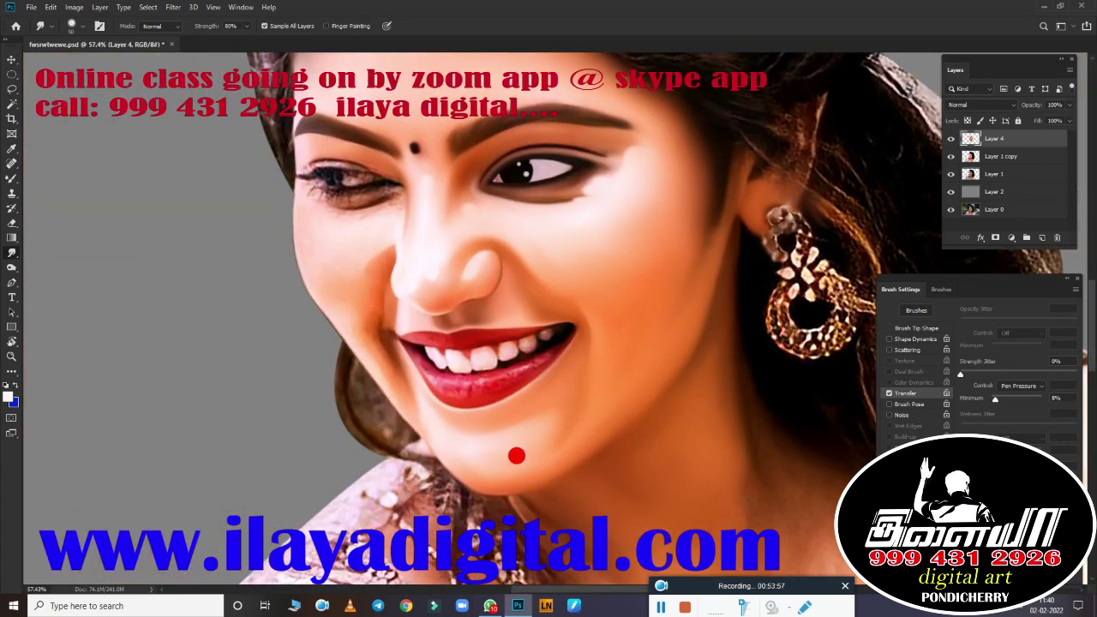
{"action": "scroll", "coordinate": [516, 455], "scroll_direction": "up", "scroll_amount": 3}
{"action": "scroll", "coordinate": [394, 464], "scroll_direction": "up", "scroll_amount": 3}
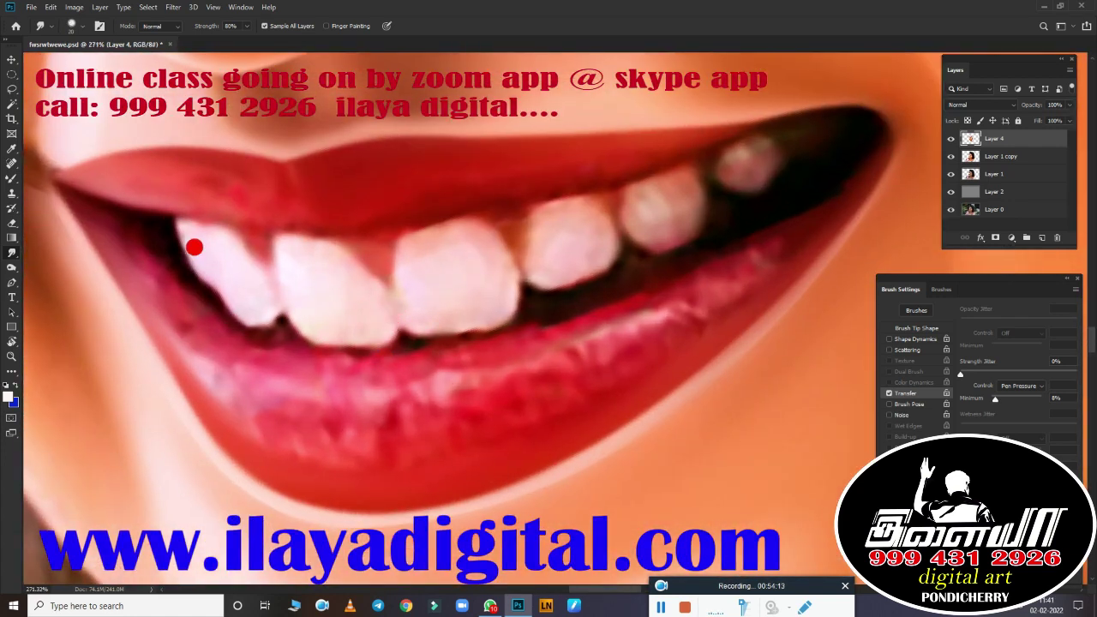
{"action": "mouse_move", "coordinate": [231, 238]}
{"action": "left_mouse_down"}
{"action": "mouse_move", "coordinate": [205, 247]}
{"action": "mouse_move", "coordinate": [263, 299]}
{"action": "mouse_move", "coordinate": [351, 321]}
{"action": "left_mouse_up"}
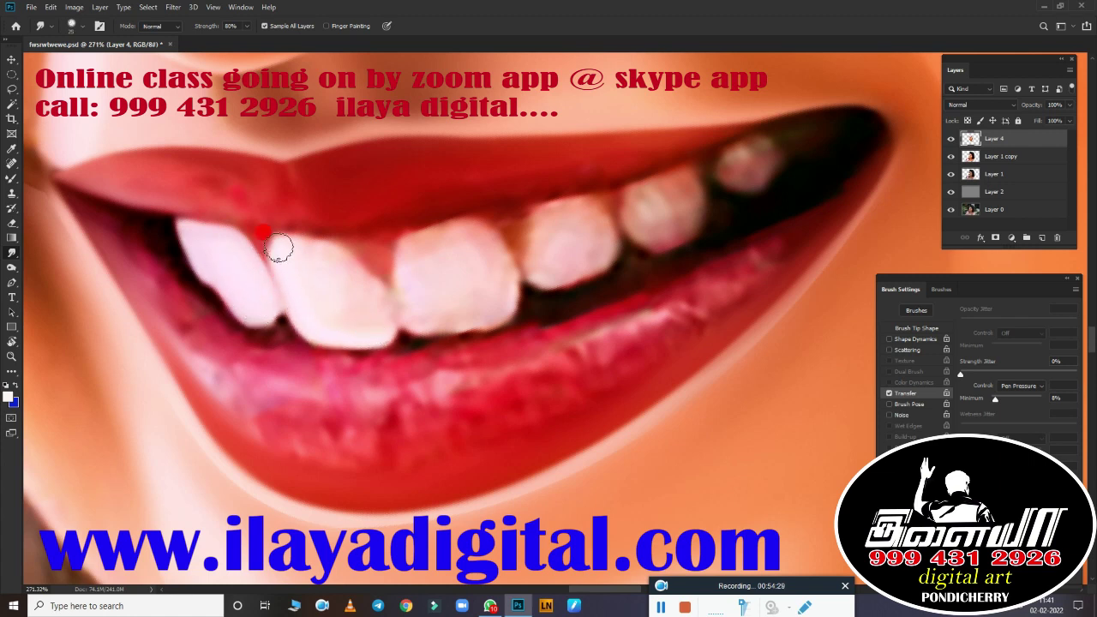
{"action": "mouse_move", "coordinate": [287, 235]}
{"action": "left_mouse_down"}
{"action": "mouse_move", "coordinate": [326, 238]}
{"action": "mouse_move", "coordinate": [299, 264]}
{"action": "mouse_move", "coordinate": [404, 283]}
{"action": "mouse_move", "coordinate": [384, 245]}
{"action": "mouse_move", "coordinate": [421, 225]}
{"action": "mouse_move", "coordinate": [431, 299]}
{"action": "mouse_move", "coordinate": [465, 294]}
{"action": "mouse_move", "coordinate": [463, 214]}
{"action": "left_mouse_up"}
Step: Round and brighten the fourth and small back teeth, then review along the smile
{"action": "mouse_move", "coordinate": [536, 257]}
{"action": "left_mouse_down"}
{"action": "mouse_move", "coordinate": [558, 247]}
{"action": "mouse_move", "coordinate": [531, 232]}
{"action": "mouse_move", "coordinate": [577, 210]}
{"action": "mouse_move", "coordinate": [337, 326]}
{"action": "mouse_move", "coordinate": [358, 348]}
{"action": "mouse_move", "coordinate": [399, 345]}
{"action": "mouse_move", "coordinate": [394, 311]}
{"action": "mouse_move", "coordinate": [402, 314]}
{"action": "left_mouse_up"}
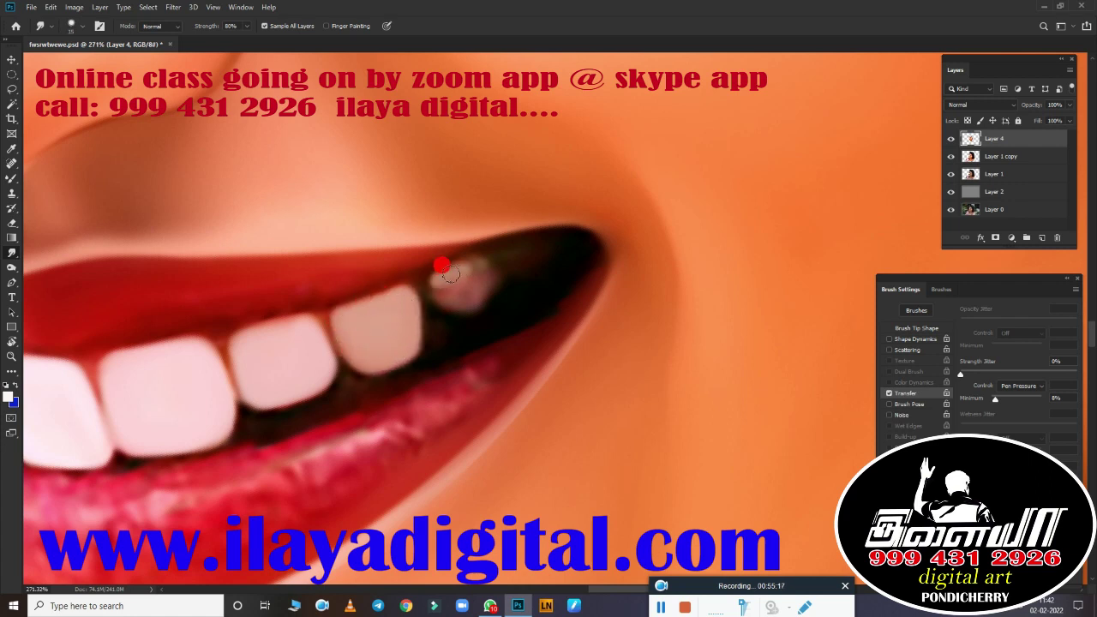
{"action": "left_click_drag", "start_coordinate": [491, 290], "coordinate": [463, 292]}
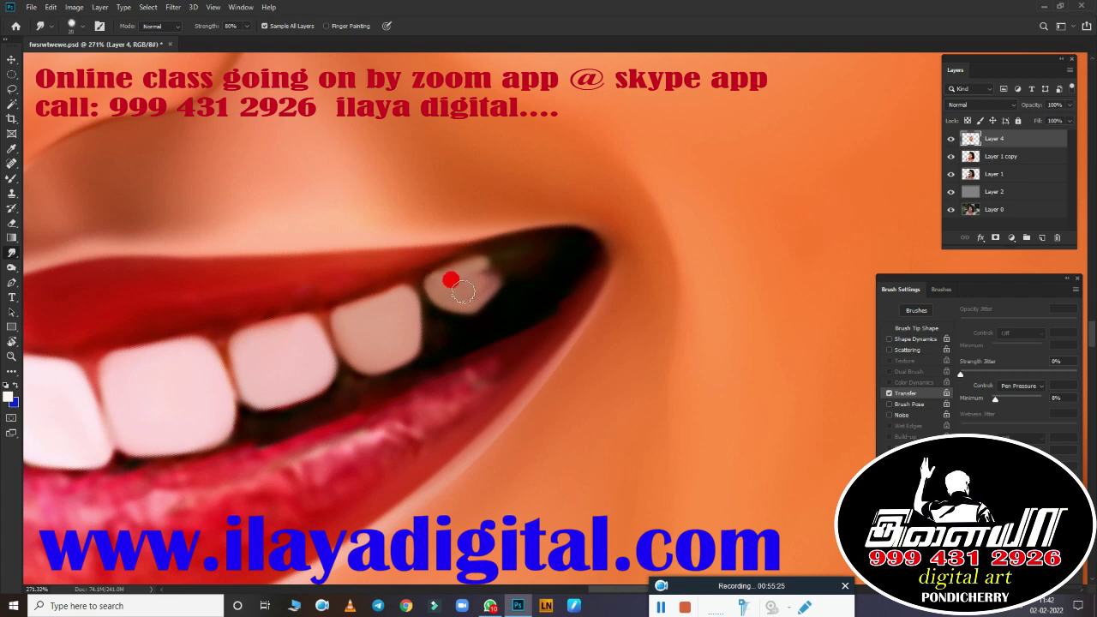
{"action": "left_click_drag", "start_coordinate": [478, 389], "coordinate": [516, 270]}
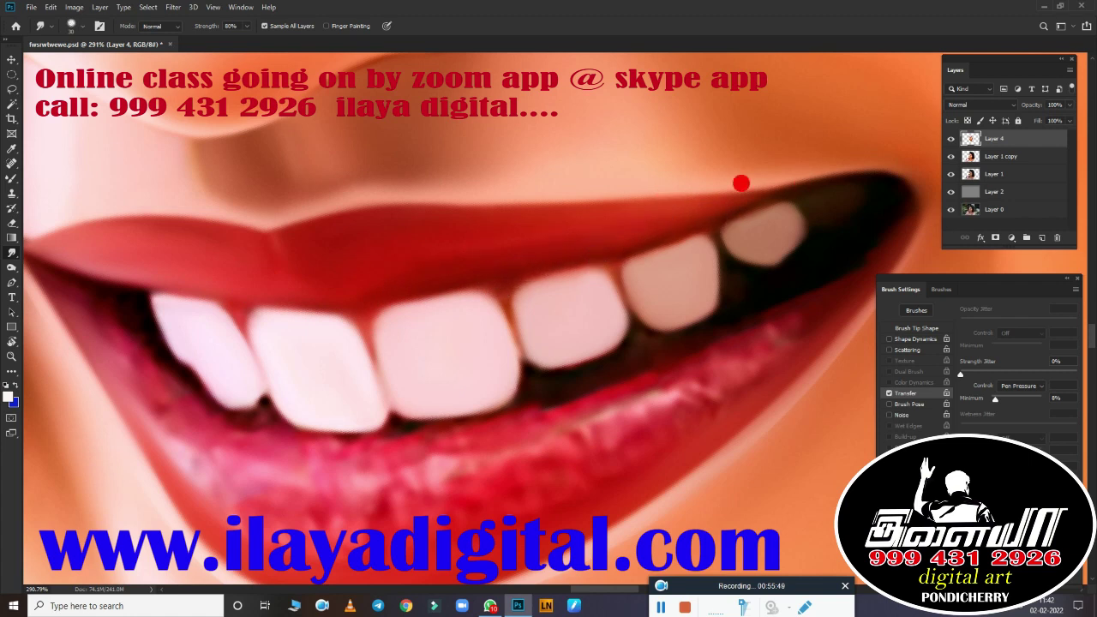
{"action": "mouse_move", "coordinate": [668, 324]}
{"action": "left_mouse_down"}
{"action": "mouse_move", "coordinate": [294, 327]}
{"action": "mouse_move", "coordinate": [476, 346]}
{"action": "mouse_move", "coordinate": [453, 338]}
{"action": "mouse_move", "coordinate": [529, 330]}
{"action": "left_mouse_up"}
{"action": "left_click_drag", "start_coordinate": [741, 237], "coordinate": [482, 310]}
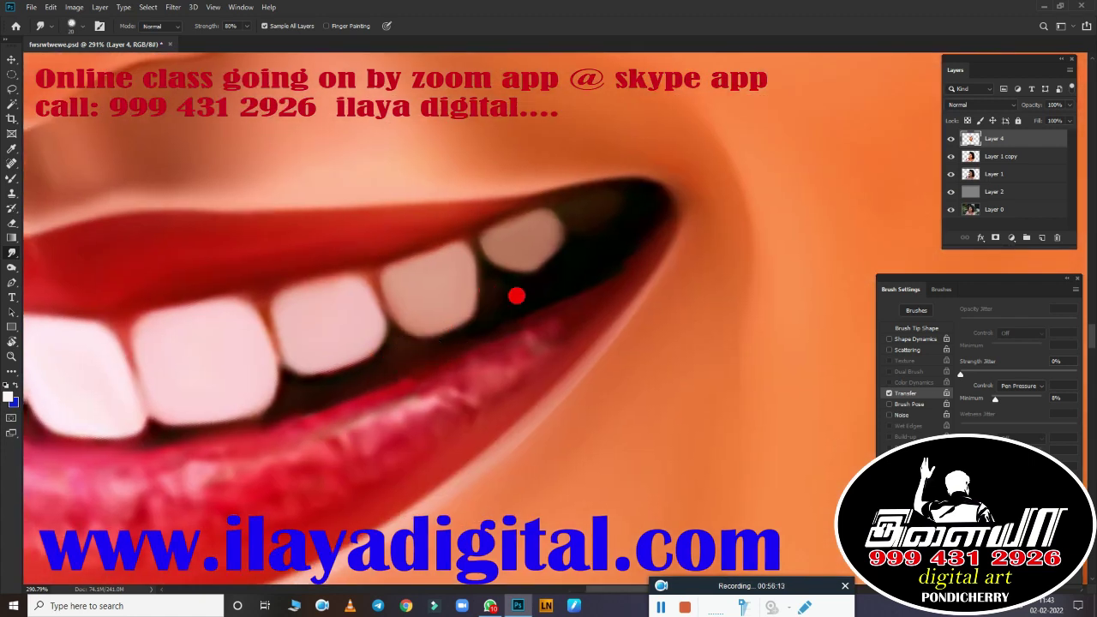
{"action": "scroll", "coordinate": [516, 296], "scroll_direction": "down", "scroll_amount": 2}
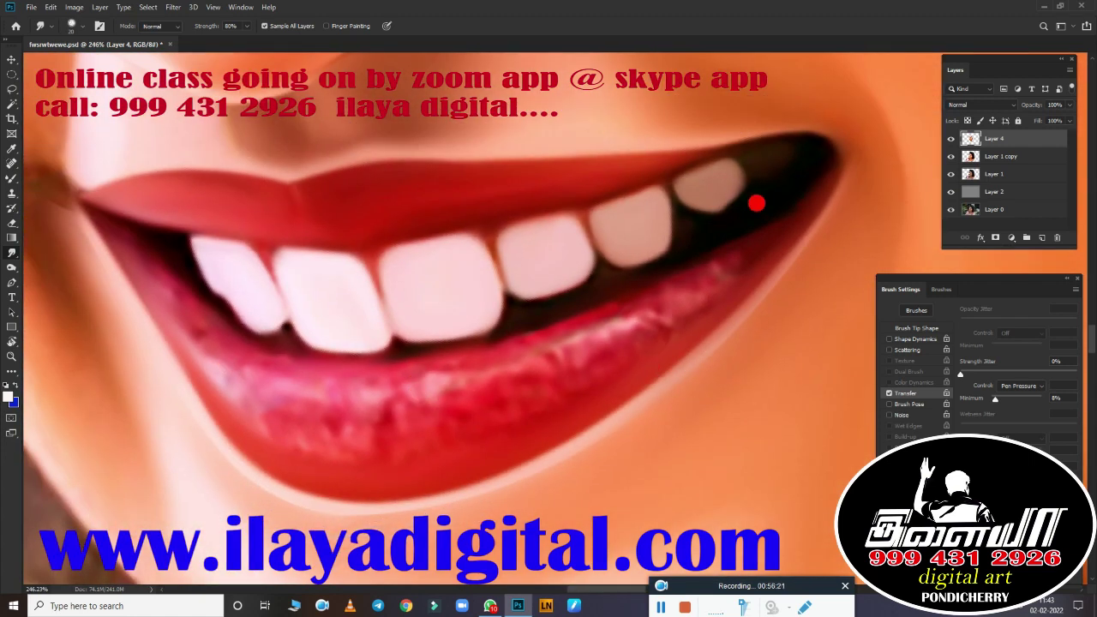
{"action": "scroll", "coordinate": [259, 317], "scroll_direction": "down", "scroll_amount": 2}
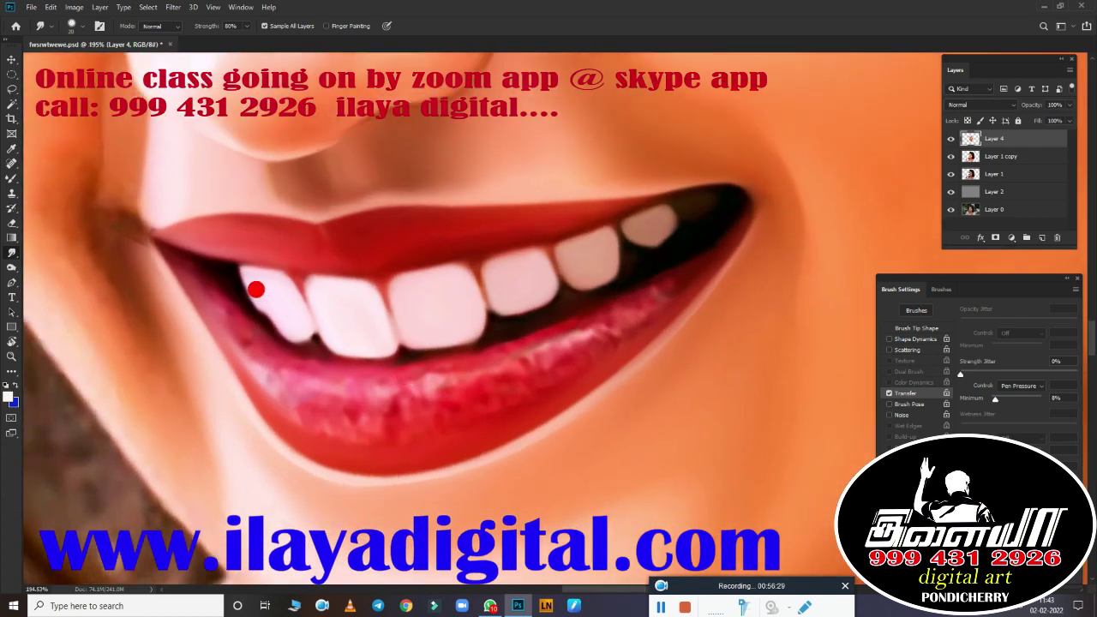
{"action": "scroll", "coordinate": [361, 258], "scroll_direction": "up", "scroll_amount": 3}
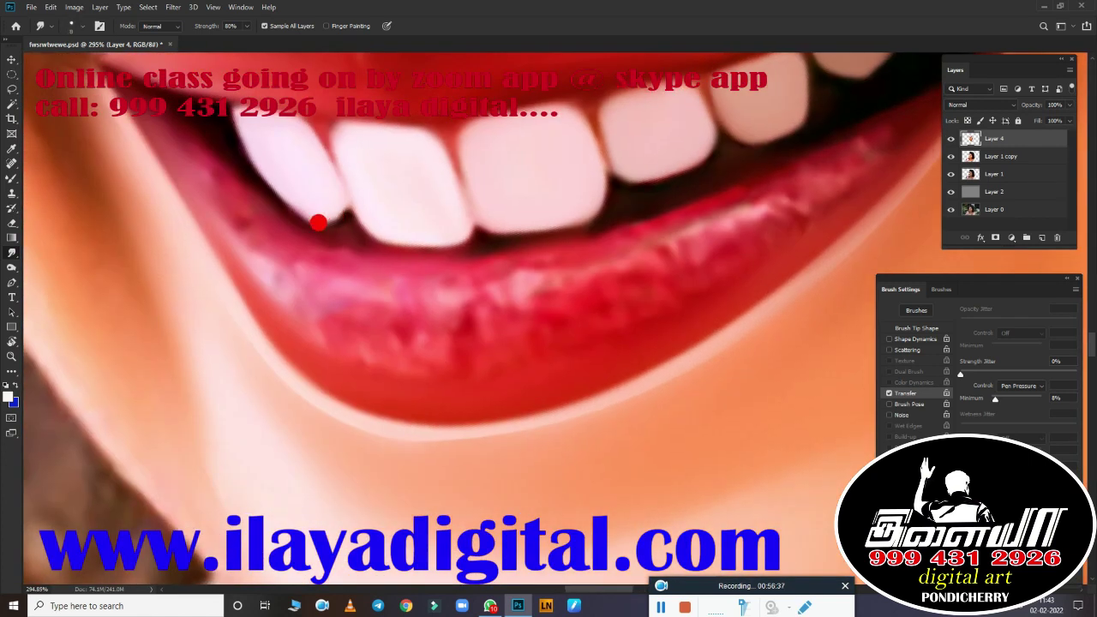
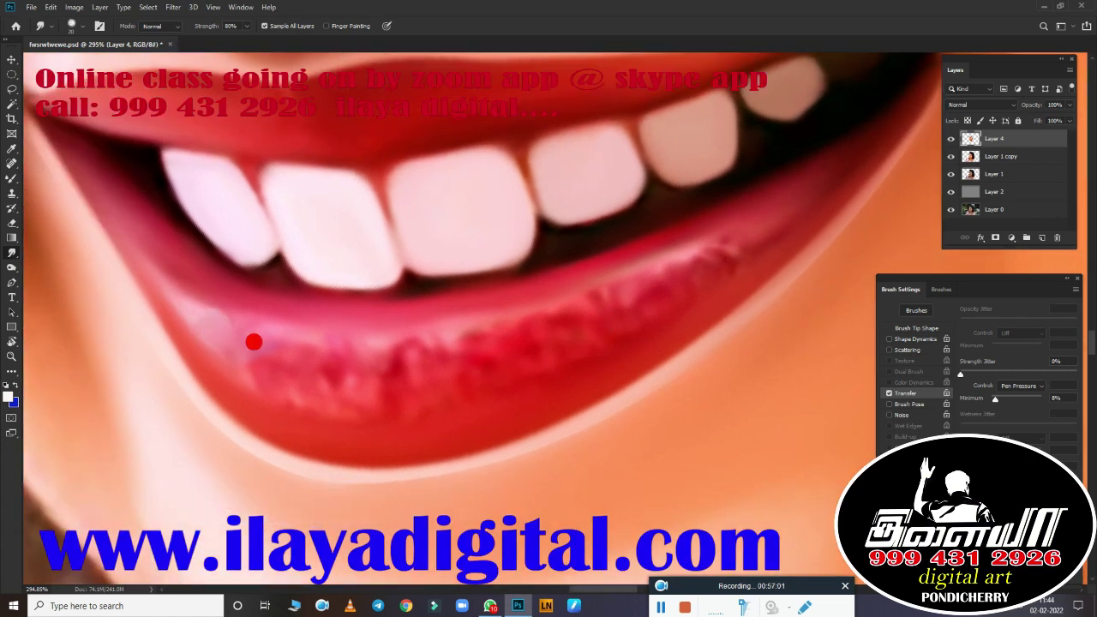
Step: Smudge the lower lip smooth at 80% strength, then zoom out to the whole face
{"action": "mouse_move", "coordinate": [273, 361]}
{"action": "left_mouse_down"}
{"action": "mouse_move", "coordinate": [368, 370]}
{"action": "mouse_move", "coordinate": [448, 358]}
{"action": "mouse_move", "coordinate": [720, 253]}
{"action": "mouse_move", "coordinate": [771, 215]}
{"action": "left_mouse_up"}
{"action": "mouse_move", "coordinate": [434, 407]}
{"action": "left_mouse_down"}
{"action": "mouse_move", "coordinate": [264, 384]}
{"action": "mouse_move", "coordinate": [363, 367]}
{"action": "left_mouse_up"}
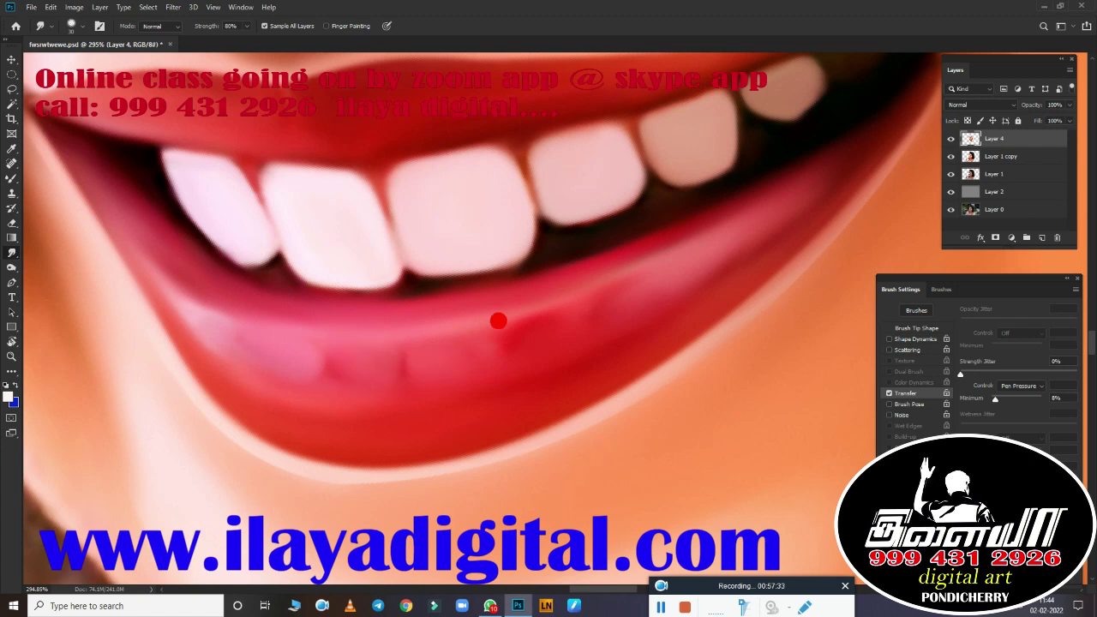
{"action": "key", "text": "ctrl+0"}
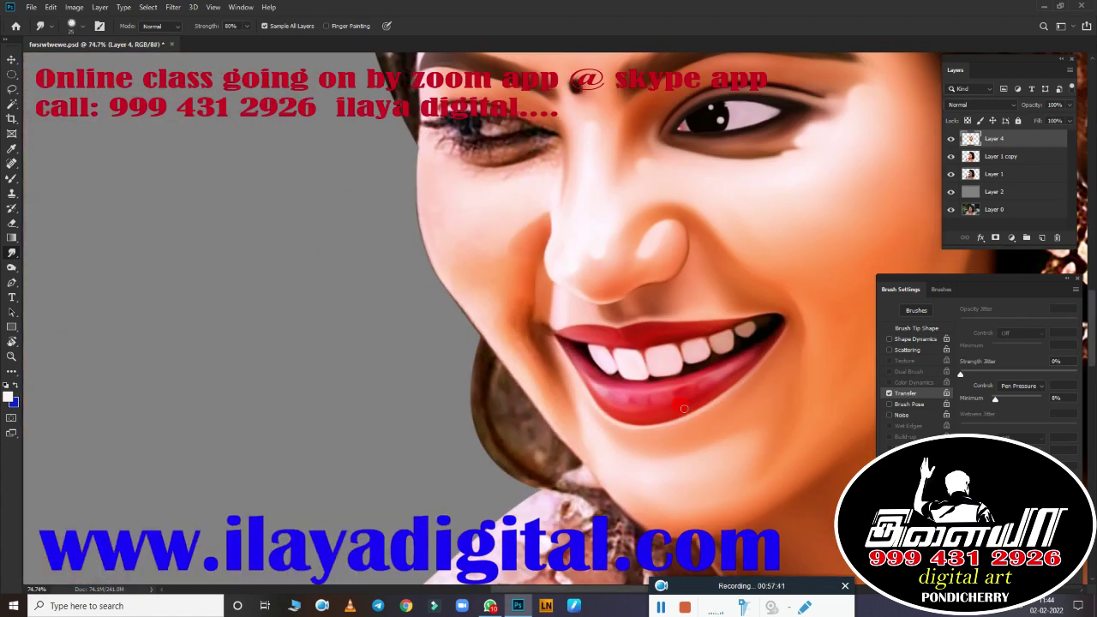
{"action": "scroll", "coordinate": [685, 414], "scroll_direction": "down", "scroll_amount": 5}
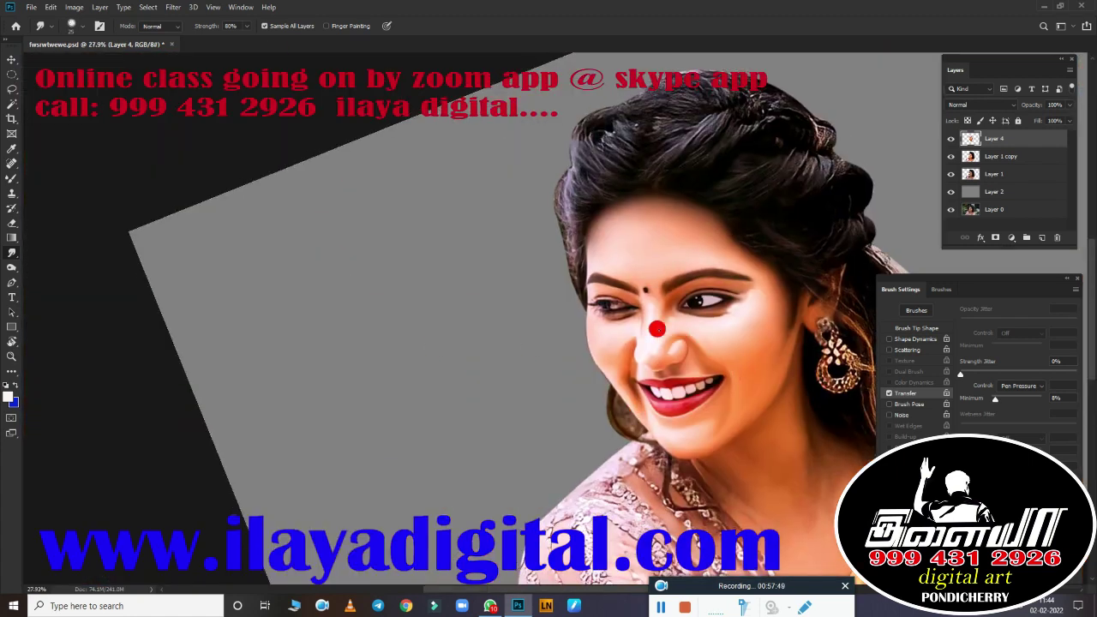
{"action": "scroll", "coordinate": [657, 328], "scroll_direction": "up", "scroll_amount": 3}
{"action": "scroll", "coordinate": [448, 433], "scroll_direction": "down", "scroll_amount": 6}
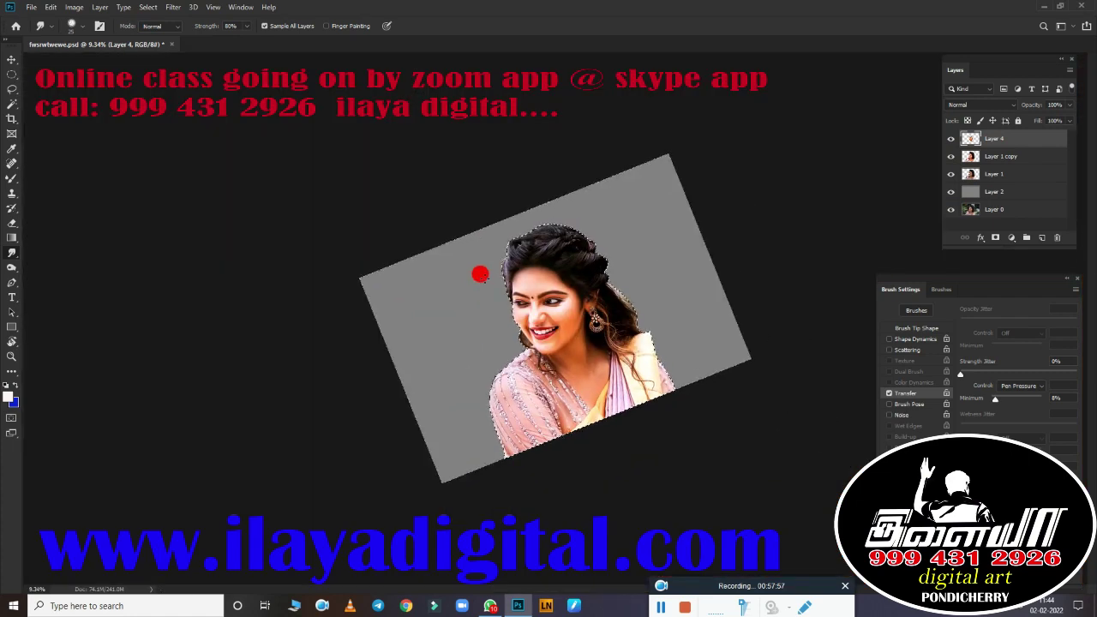
{"action": "scroll", "coordinate": [480, 274], "scroll_direction": "up", "scroll_amount": 5}
{"action": "scroll", "coordinate": [534, 323], "scroll_direction": "up", "scroll_amount": 3}
Step: Rotate the view about 86° and smudge the skin crease beside the nose smooth
{"action": "key", "text": "r"}
{"action": "left_click_drag", "start_coordinate": [448, 387], "coordinate": [543, 116]}
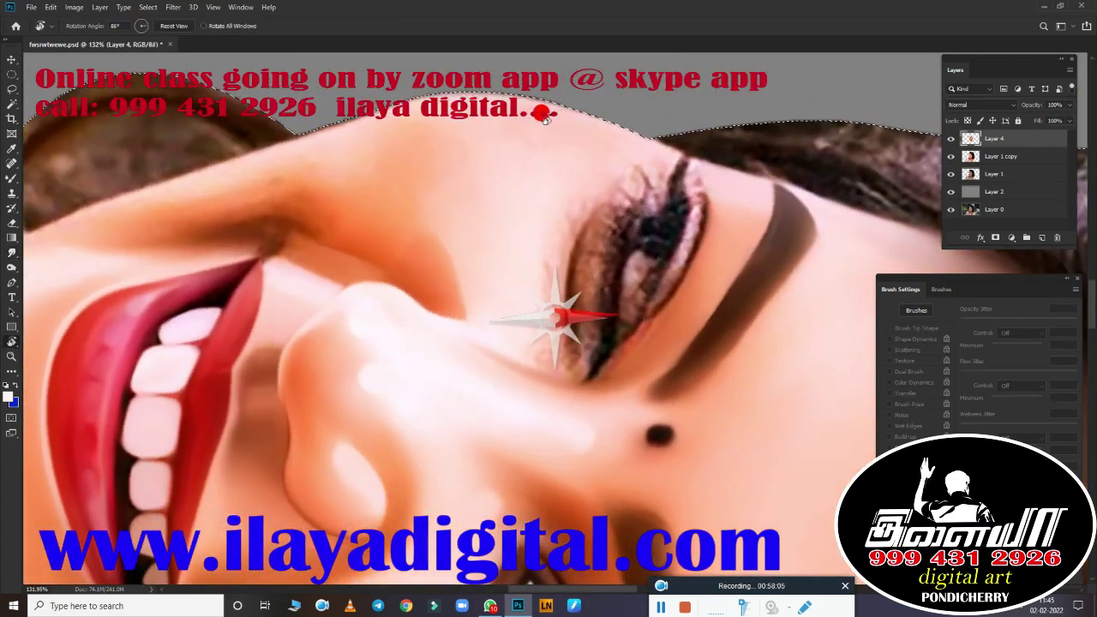
{"action": "scroll", "coordinate": [543, 116], "scroll_direction": "up", "scroll_amount": 2}
{"action": "key", "text": "r"}
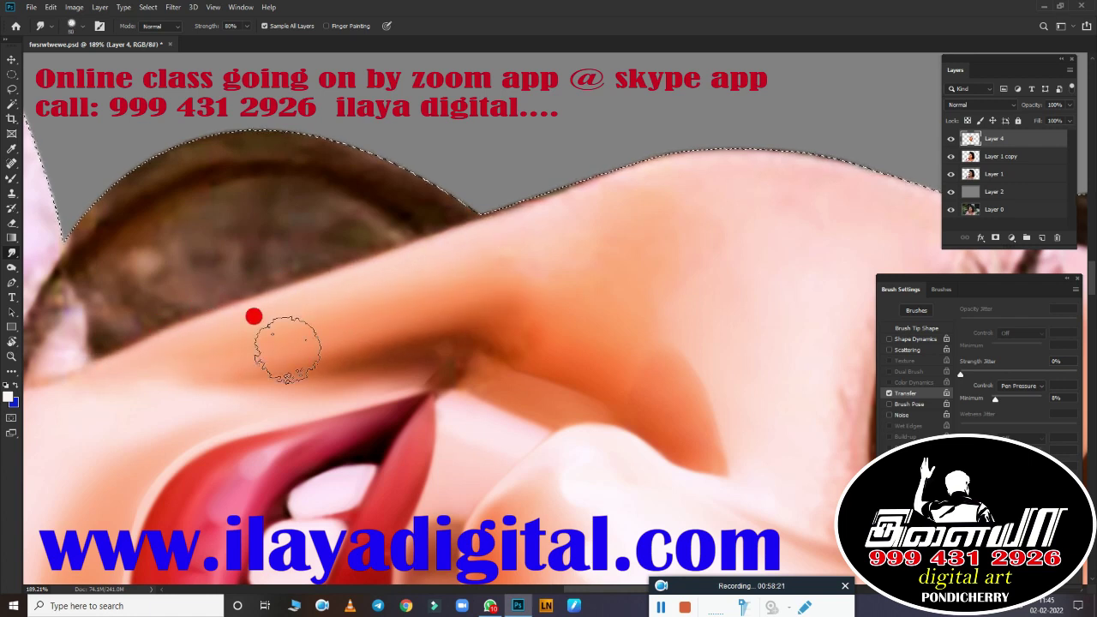
{"action": "mouse_move", "coordinate": [174, 382]}
{"action": "left_mouse_down"}
{"action": "mouse_move", "coordinate": [461, 373]}
{"action": "mouse_move", "coordinate": [378, 366]}
{"action": "mouse_move", "coordinate": [482, 376]}
{"action": "mouse_move", "coordinate": [437, 379]}
{"action": "mouse_move", "coordinate": [501, 335]}
{"action": "left_mouse_up"}
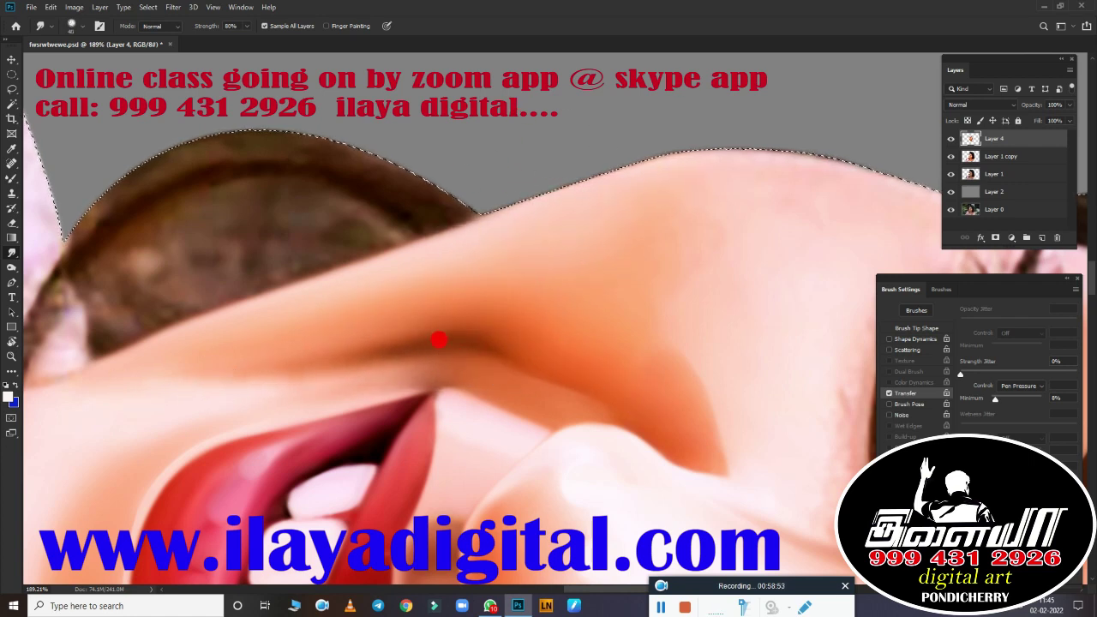
Step: Pan and zoom the view over to the left eye
{"action": "scroll", "coordinate": [438, 341], "scroll_direction": "right", "scroll_amount": 5}
{"action": "scroll", "coordinate": [522, 289], "scroll_direction": "right", "scroll_amount": 3}
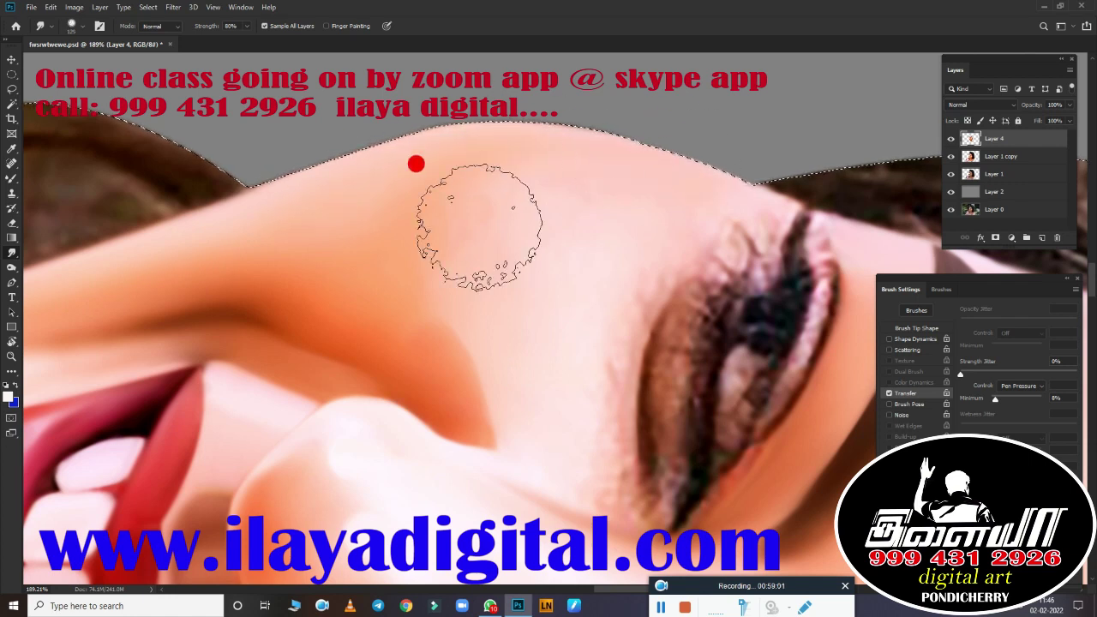
{"action": "scroll", "coordinate": [514, 380], "scroll_direction": "down", "scroll_amount": 3}
{"action": "scroll", "coordinate": [372, 221], "scroll_direction": "up", "scroll_amount": 2}
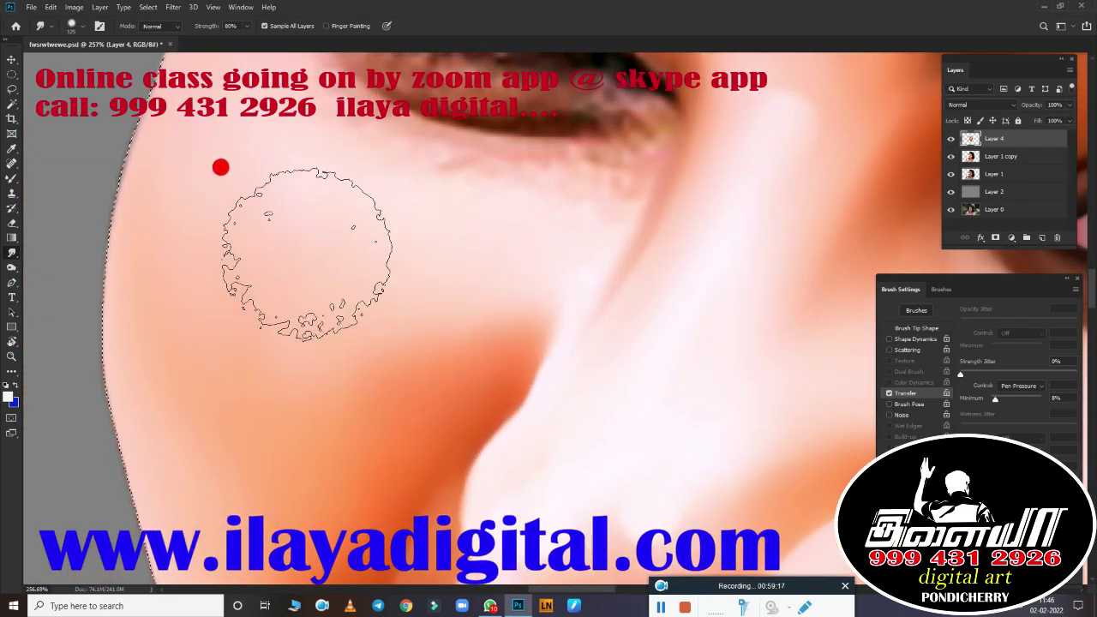
{"action": "scroll", "coordinate": [355, 400], "scroll_direction": "down", "scroll_amount": 5}
{"action": "scroll", "coordinate": [511, 303], "scroll_direction": "up", "scroll_amount": 3}
{"action": "scroll", "coordinate": [630, 367], "scroll_direction": "up", "scroll_amount": 2}
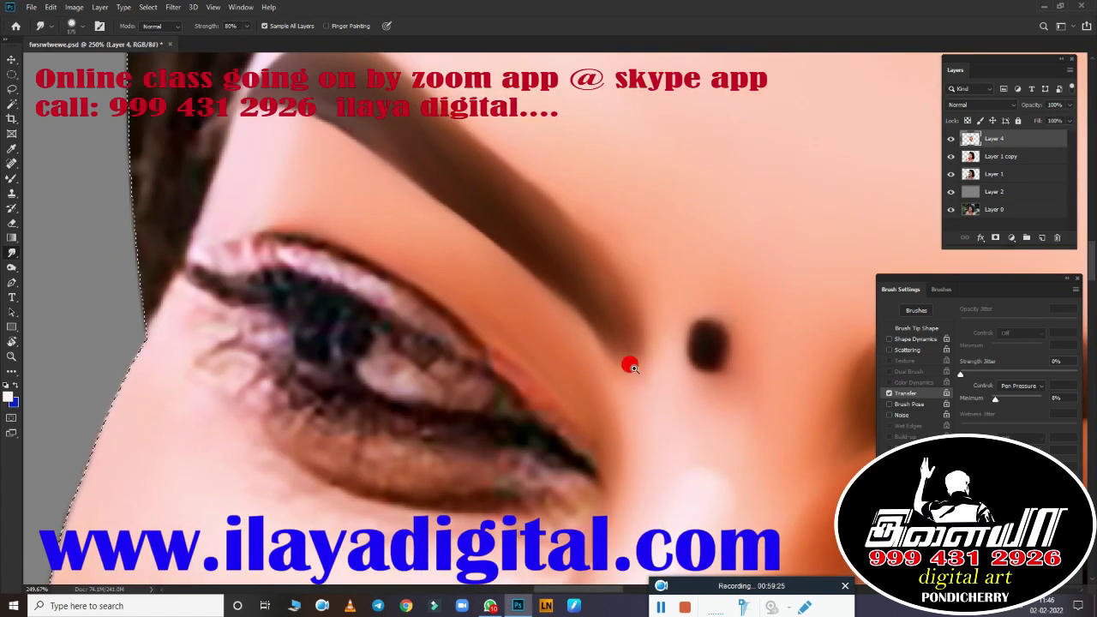
{"action": "scroll", "coordinate": [600, 399], "scroll_direction": "up", "scroll_amount": 2}
{"action": "scroll", "coordinate": [540, 369], "scroll_direction": "down", "scroll_amount": 3}
{"action": "scroll", "coordinate": [385, 334], "scroll_direction": "up", "scroll_amount": 1}
Step: Trace a Pen outline around the left eye and load it as a selection
{"action": "key", "text": "p"}
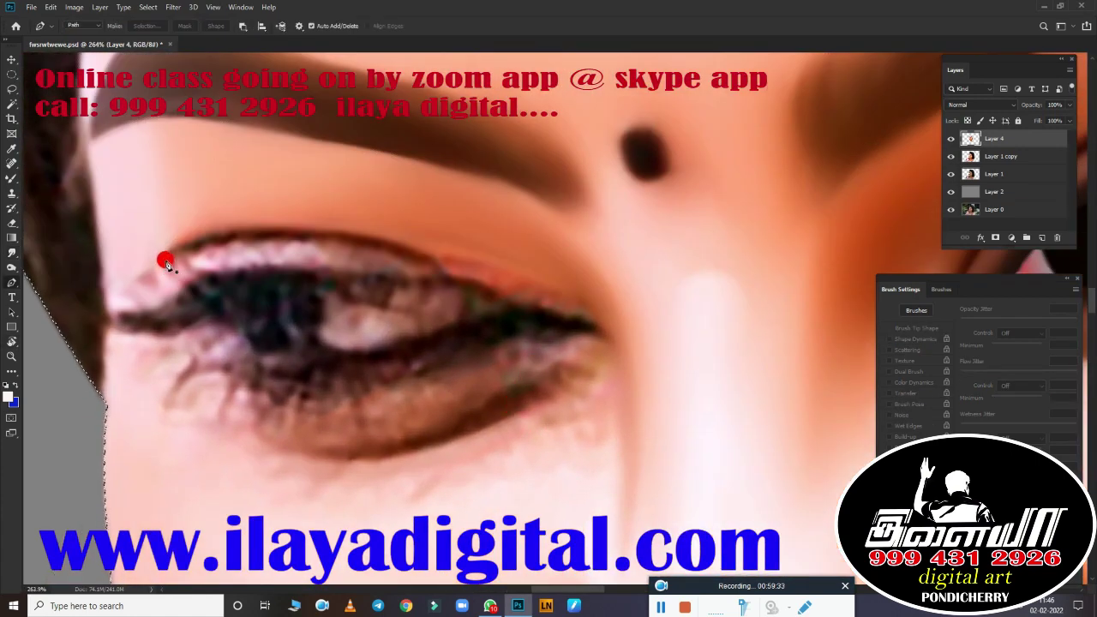
{"action": "left_click", "coordinate": [146, 282]}
{"action": "left_click_drag", "start_coordinate": [426, 266], "coordinate": [651, 336]}
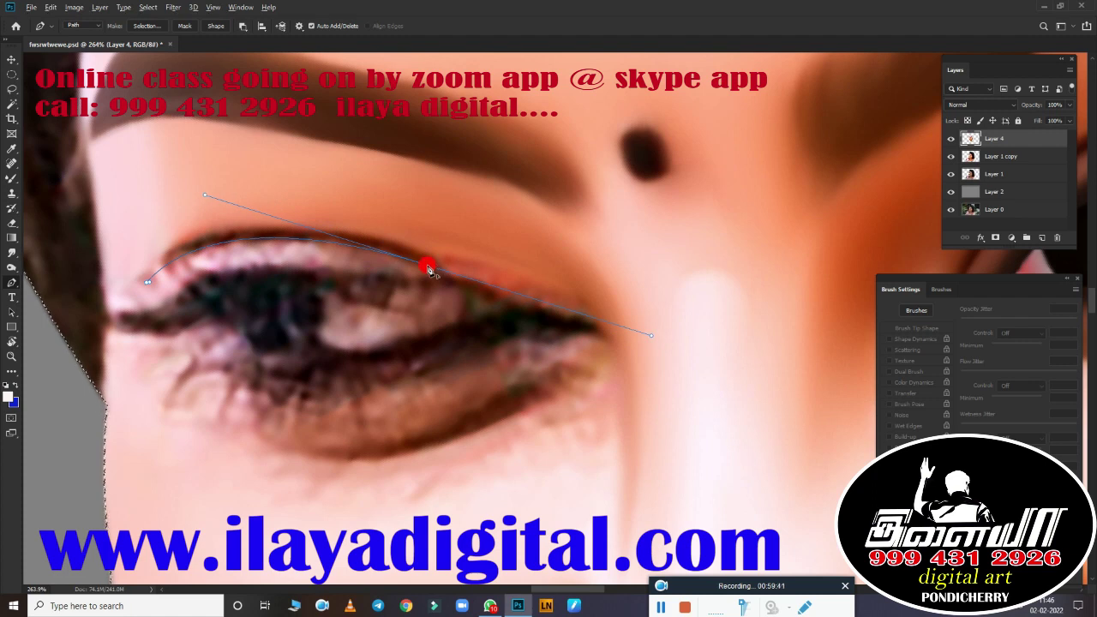
{"action": "scroll", "coordinate": [431, 270], "scroll_direction": "down", "scroll_amount": 4}
{"action": "left_click_drag", "start_coordinate": [564, 359], "coordinate": [575, 372]}
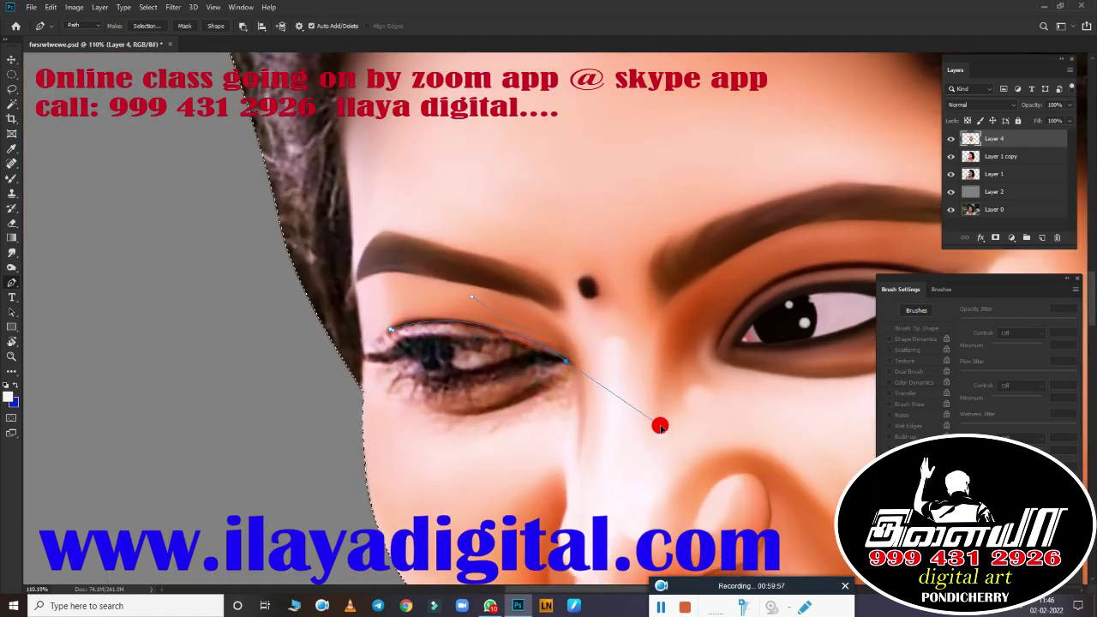
{"action": "scroll", "coordinate": [567, 374], "scroll_direction": "up", "scroll_amount": 3}
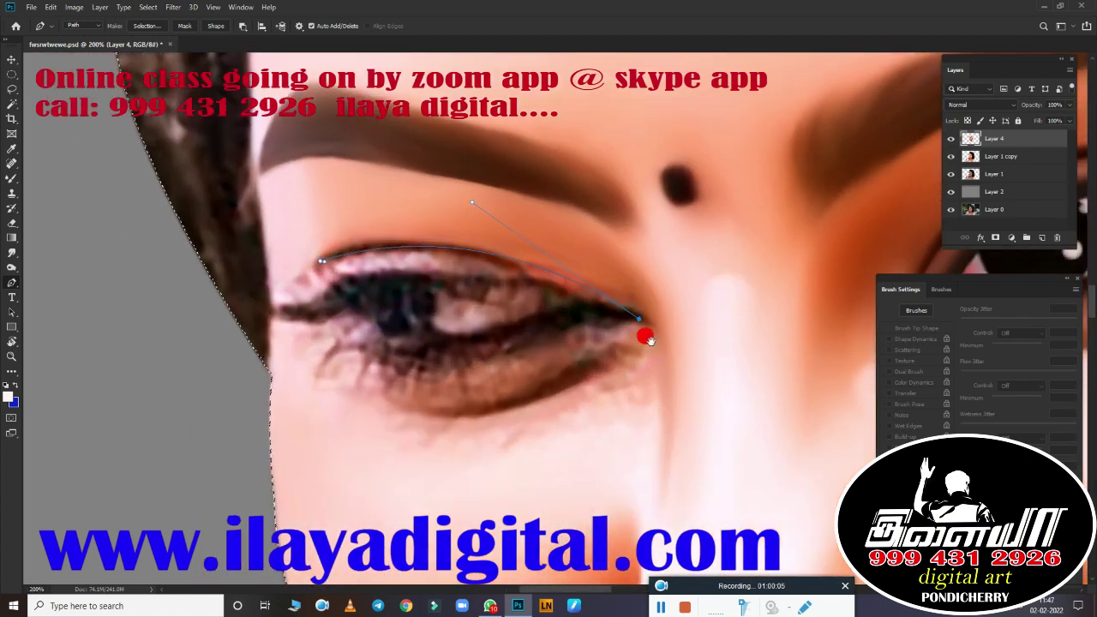
{"action": "left_click_drag", "start_coordinate": [384, 395], "coordinate": [280, 339]}
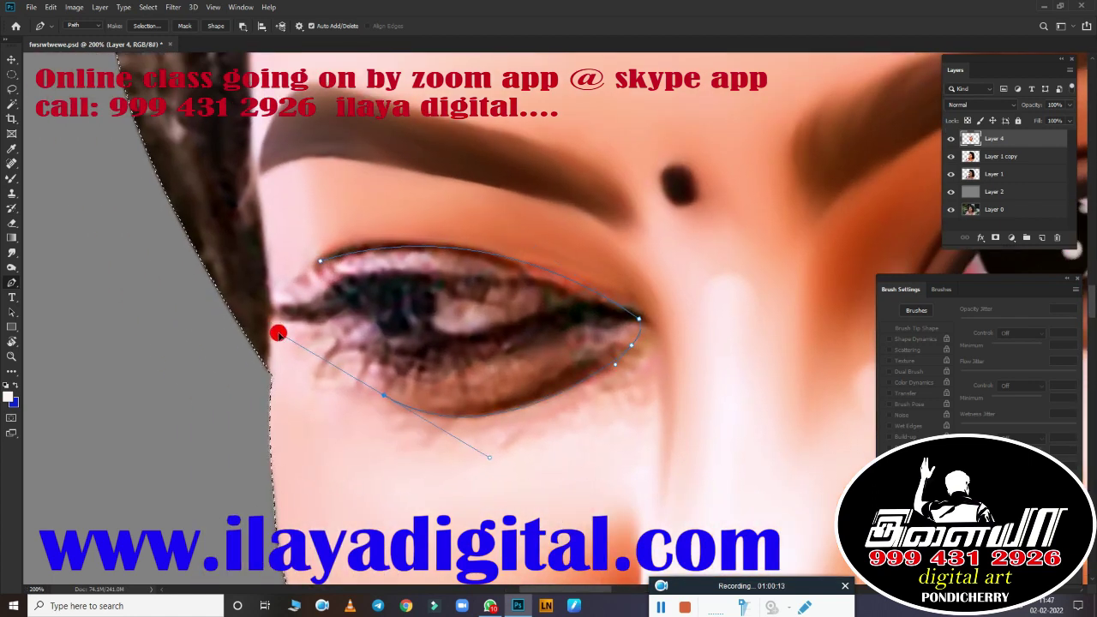
{"action": "key", "text": "ctrl+Return"}
Step: Blend the upper eyelid edge and inner eye corner with the Mixer Brush
{"action": "key", "text": "r"}
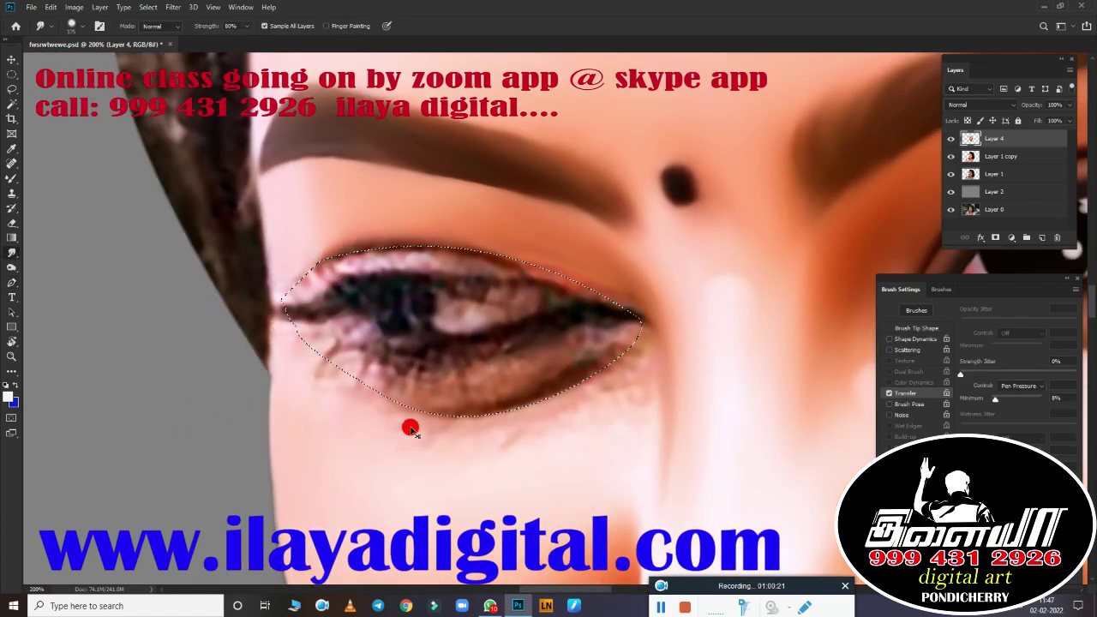
{"action": "scroll", "coordinate": [410, 429], "scroll_direction": "up", "scroll_amount": 2}
{"action": "scroll", "coordinate": [482, 367], "scroll_direction": "up", "scroll_amount": 2}
{"action": "key", "text": "b"}
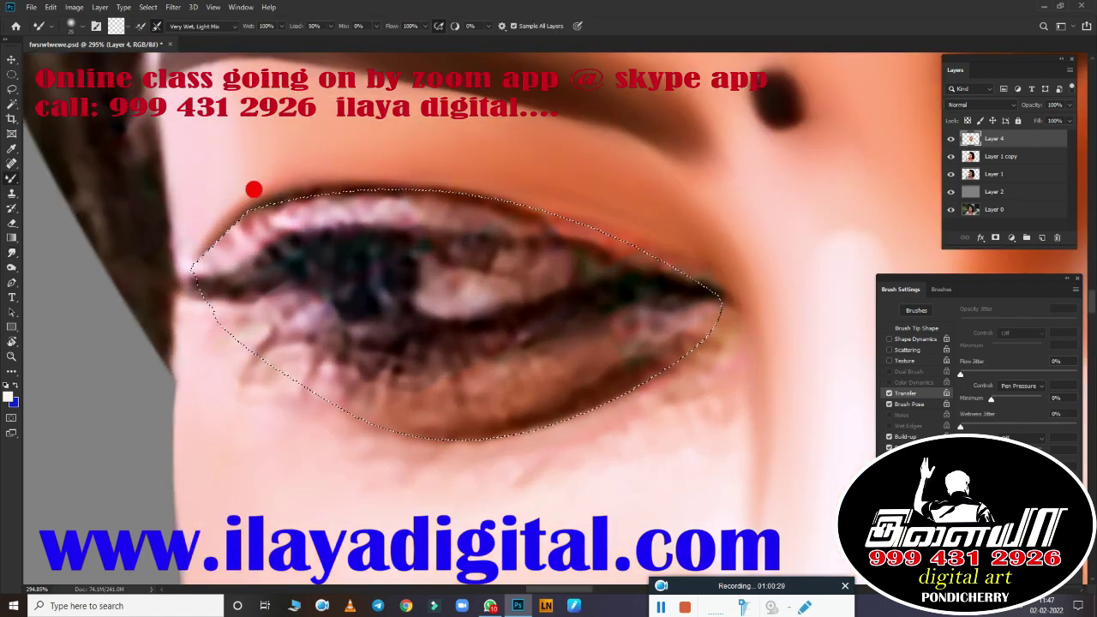
{"action": "mouse_move", "coordinate": [253, 190]}
{"action": "left_mouse_down"}
{"action": "mouse_move", "coordinate": [554, 204]}
{"action": "mouse_move", "coordinate": [760, 269]}
{"action": "mouse_move", "coordinate": [306, 171]}
{"action": "left_mouse_up"}
{"action": "mouse_move", "coordinate": [201, 480]}
{"action": "left_mouse_down"}
{"action": "mouse_move", "coordinate": [184, 341]}
{"action": "mouse_move", "coordinate": [377, 441]}
{"action": "mouse_move", "coordinate": [703, 360]}
{"action": "mouse_move", "coordinate": [643, 406]}
{"action": "mouse_move", "coordinate": [299, 414]}
{"action": "mouse_move", "coordinate": [649, 433]}
{"action": "mouse_move", "coordinate": [742, 519]}
{"action": "mouse_move", "coordinate": [696, 297]}
{"action": "left_mouse_up"}
{"action": "key", "text": "ctrl+d"}
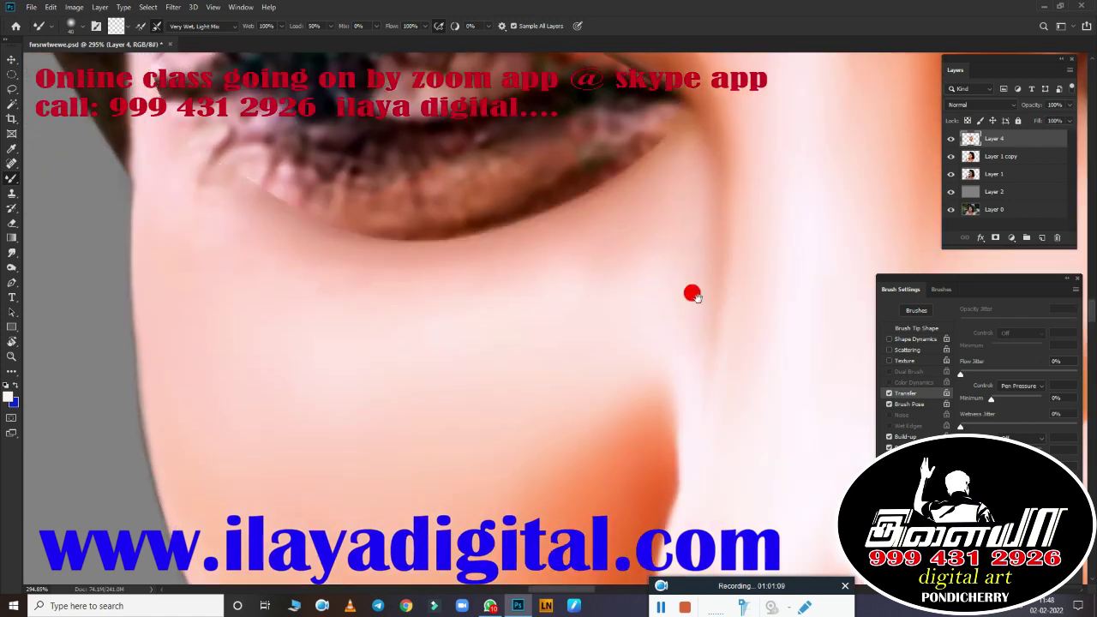
{"action": "key", "text": "ctrl+z"}
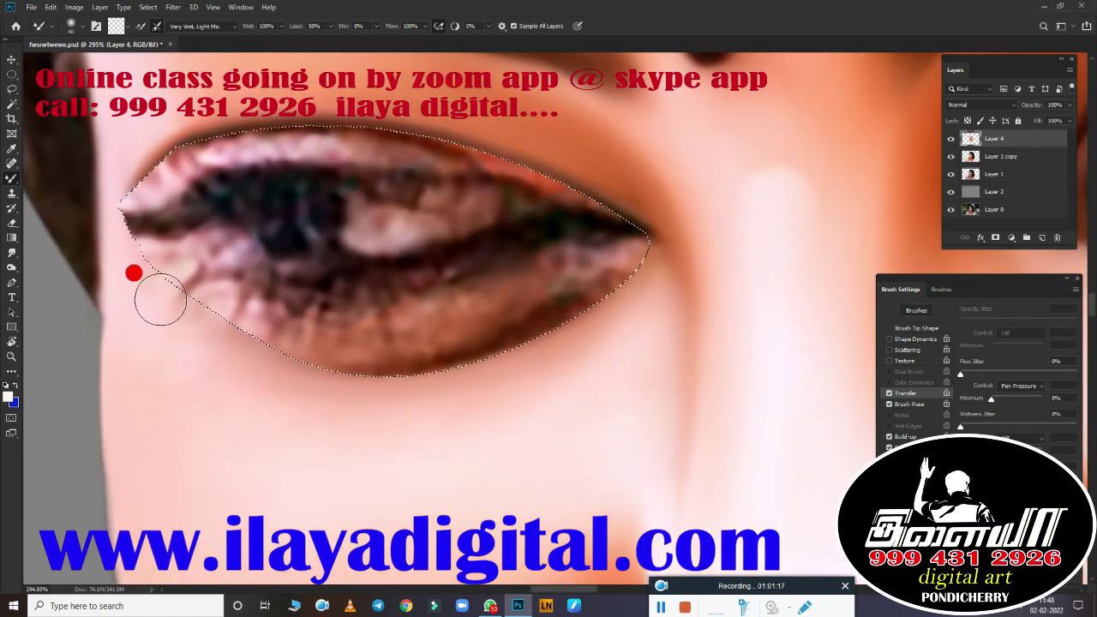
Step: Smudge, then Mixer-blend, the upper and lower lids toward the outer corner
{"action": "key", "text": "r"}
{"action": "left_click_drag", "start_coordinate": [425, 356], "coordinate": [625, 274]}
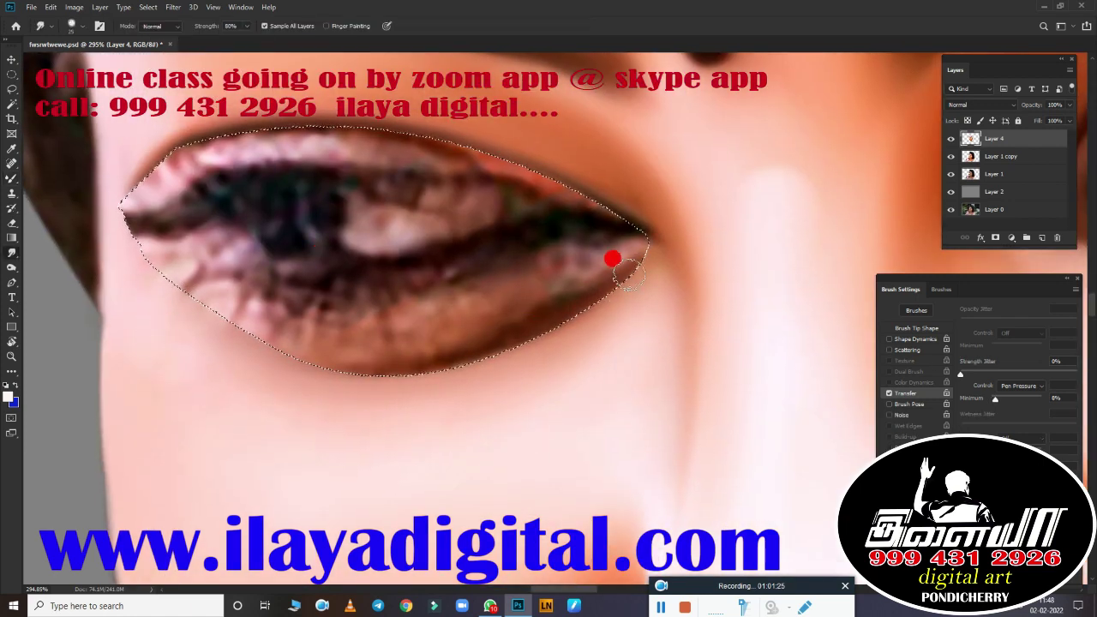
{"action": "mouse_move", "coordinate": [540, 288]}
{"action": "left_mouse_down"}
{"action": "mouse_move", "coordinate": [320, 345]}
{"action": "mouse_move", "coordinate": [137, 169]}
{"action": "mouse_move", "coordinate": [189, 140]}
{"action": "mouse_move", "coordinate": [557, 166]}
{"action": "mouse_move", "coordinate": [611, 236]}
{"action": "left_mouse_up"}
{"action": "left_click_drag", "start_coordinate": [287, 137], "coordinate": [514, 174]}
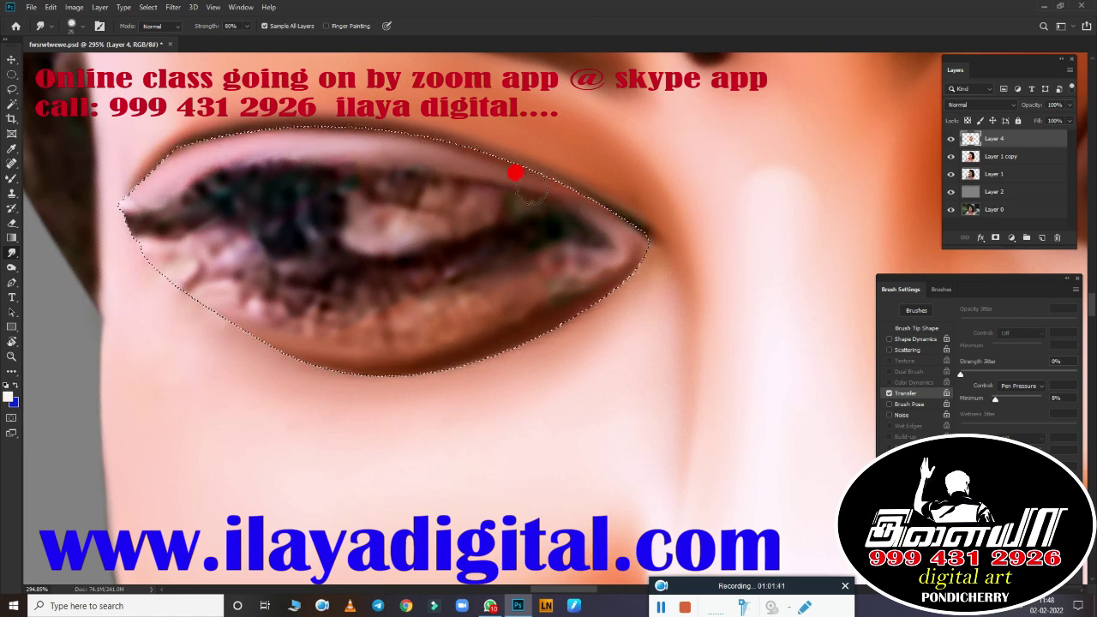
{"action": "left_click_drag", "start_coordinate": [195, 157], "coordinate": [444, 108]}
{"action": "key", "text": "b"}
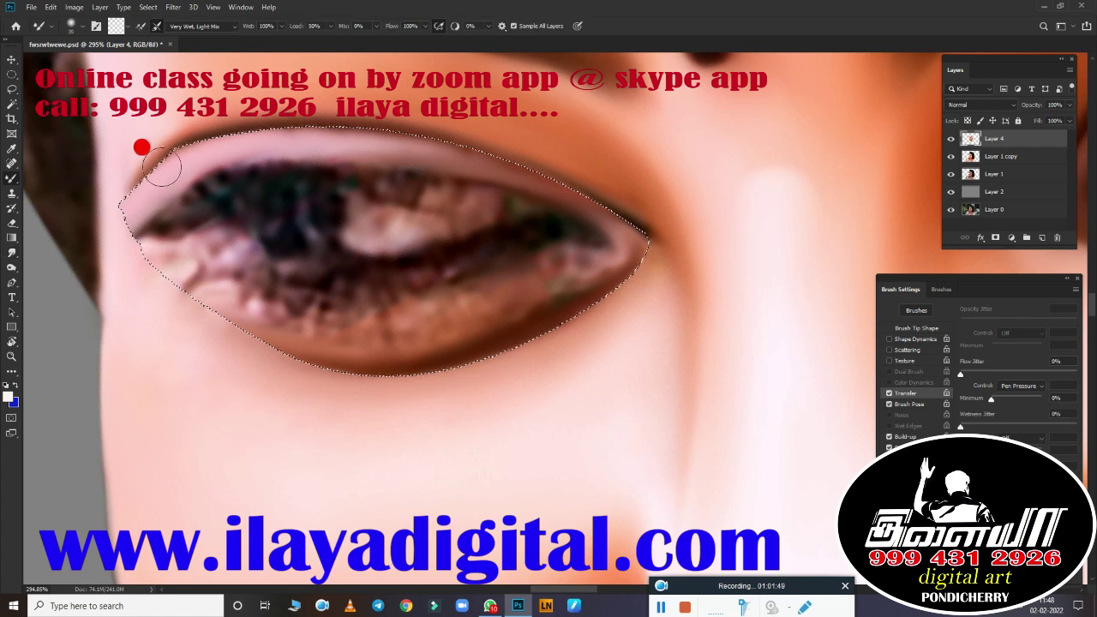
{"action": "left_click_drag", "start_coordinate": [157, 167], "coordinate": [571, 188]}
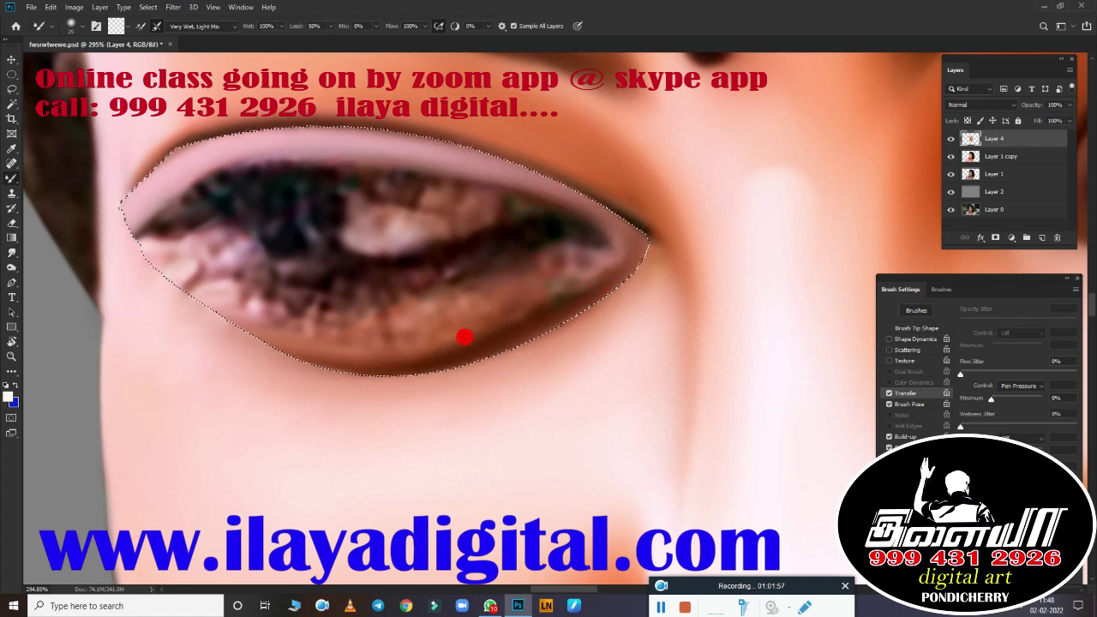
{"action": "mouse_move", "coordinate": [464, 337]}
{"action": "left_mouse_down"}
{"action": "mouse_move", "coordinate": [543, 269]}
{"action": "mouse_move", "coordinate": [525, 311]}
{"action": "left_mouse_up"}
Step: Deselect, rotate the view to level the eye, and smooth the pink lid band at its corner
{"action": "key", "text": "ctrl+d"}
{"action": "left_click_drag", "start_coordinate": [524, 367], "coordinate": [504, 421]}
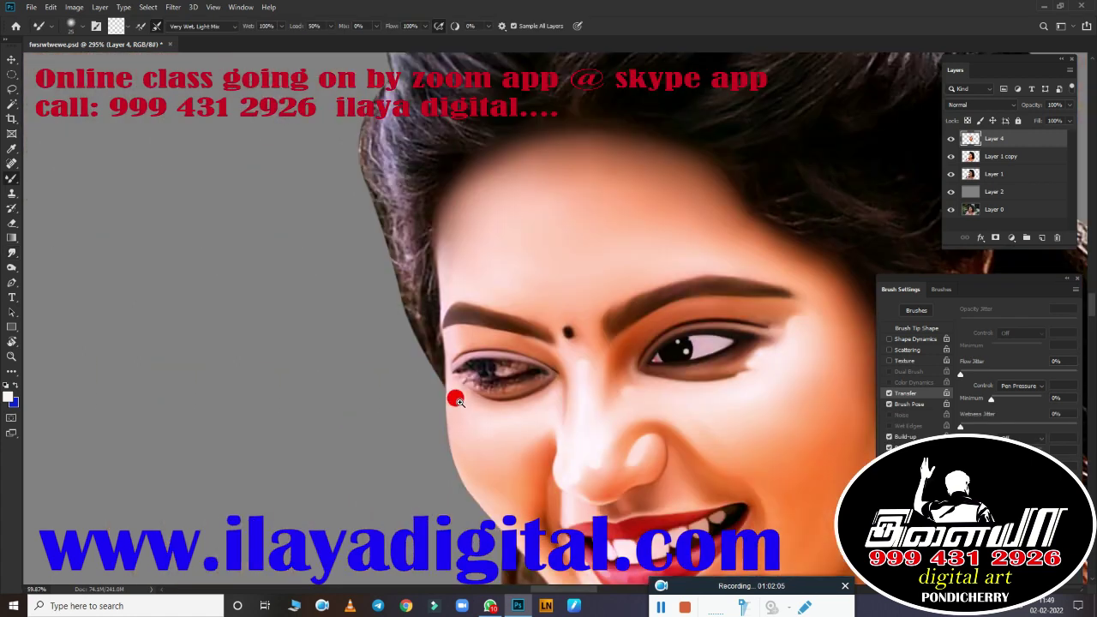
{"action": "key", "text": "r"}
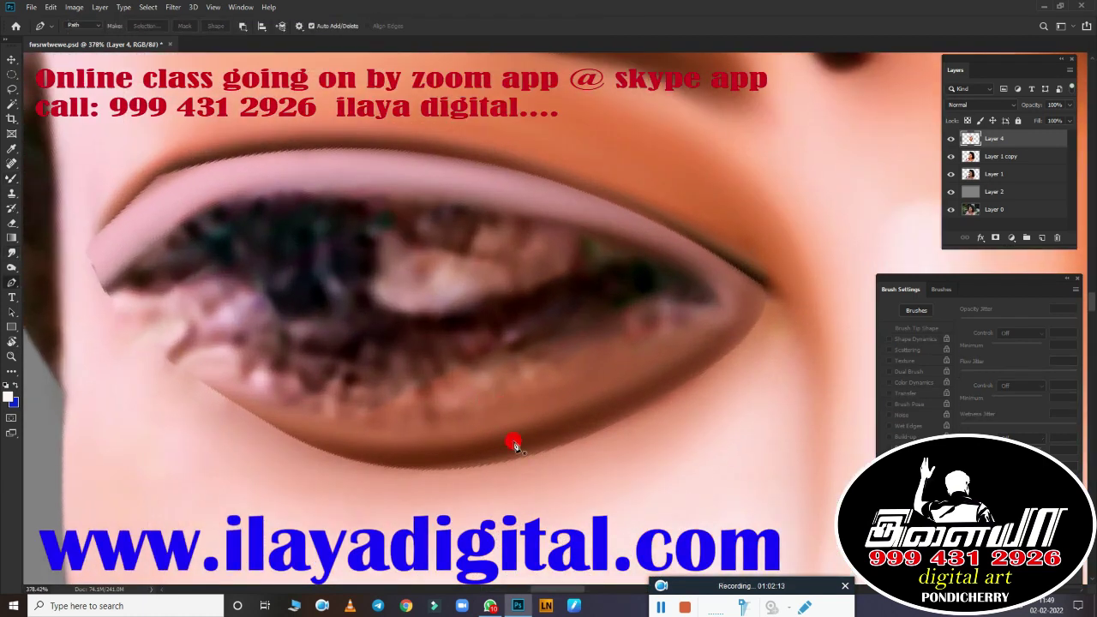
{"action": "left_click_drag", "start_coordinate": [558, 428], "coordinate": [359, 575]}
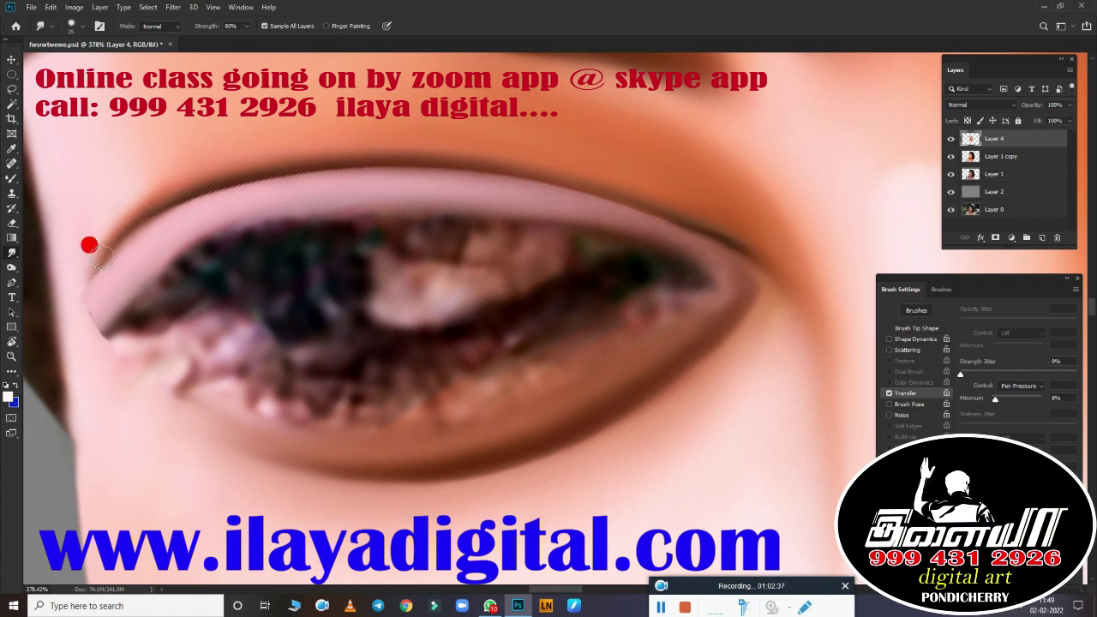
{"action": "left_click_drag", "start_coordinate": [66, 296], "coordinate": [91, 235]}
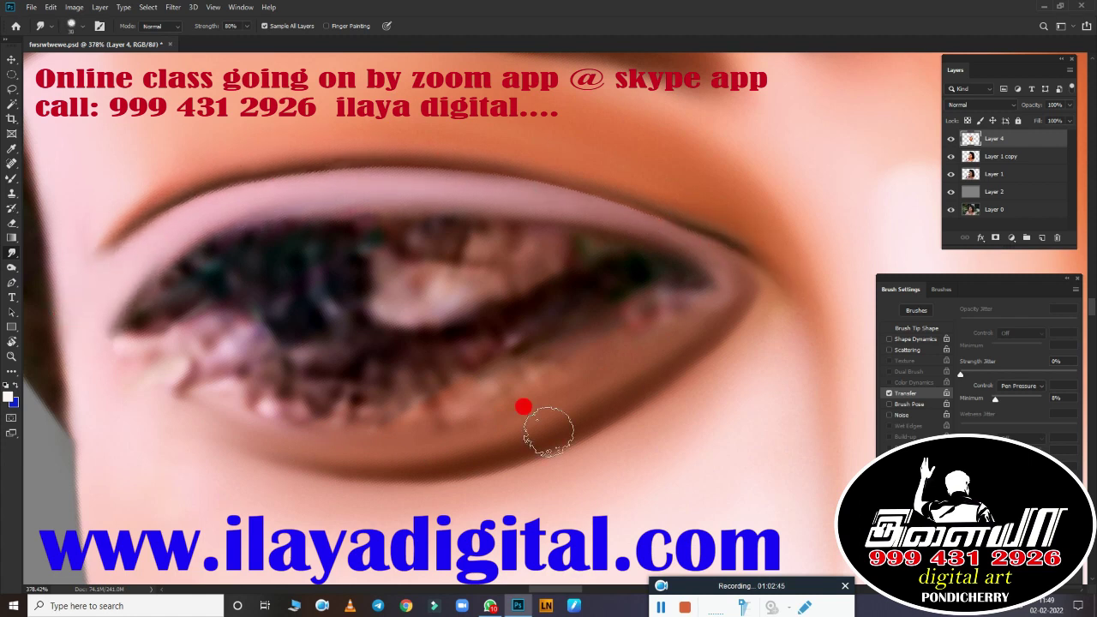
Step: Draw a closed Pen path around the eye white and load it as a selection
{"action": "key", "text": "p"}
{"action": "scroll", "coordinate": [514, 411], "scroll_direction": "down", "scroll_amount": 5}
{"action": "scroll", "coordinate": [506, 420], "scroll_direction": "up", "scroll_amount": 3}
{"action": "scroll", "coordinate": [495, 429], "scroll_direction": "down", "scroll_amount": 2}
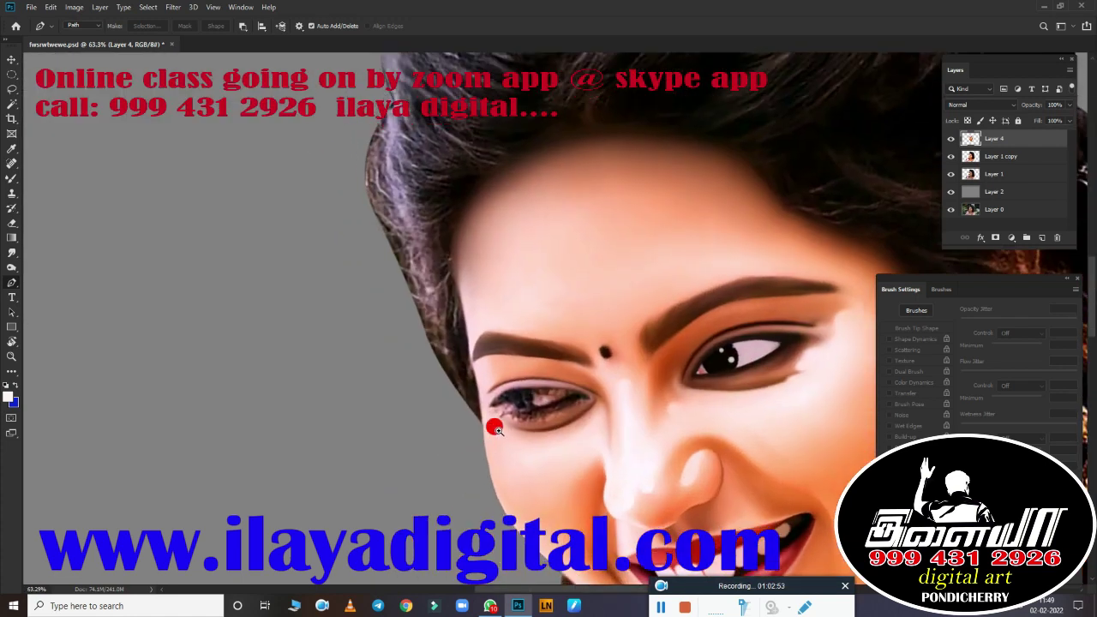
{"action": "scroll", "coordinate": [514, 420], "scroll_direction": "up", "scroll_amount": 3}
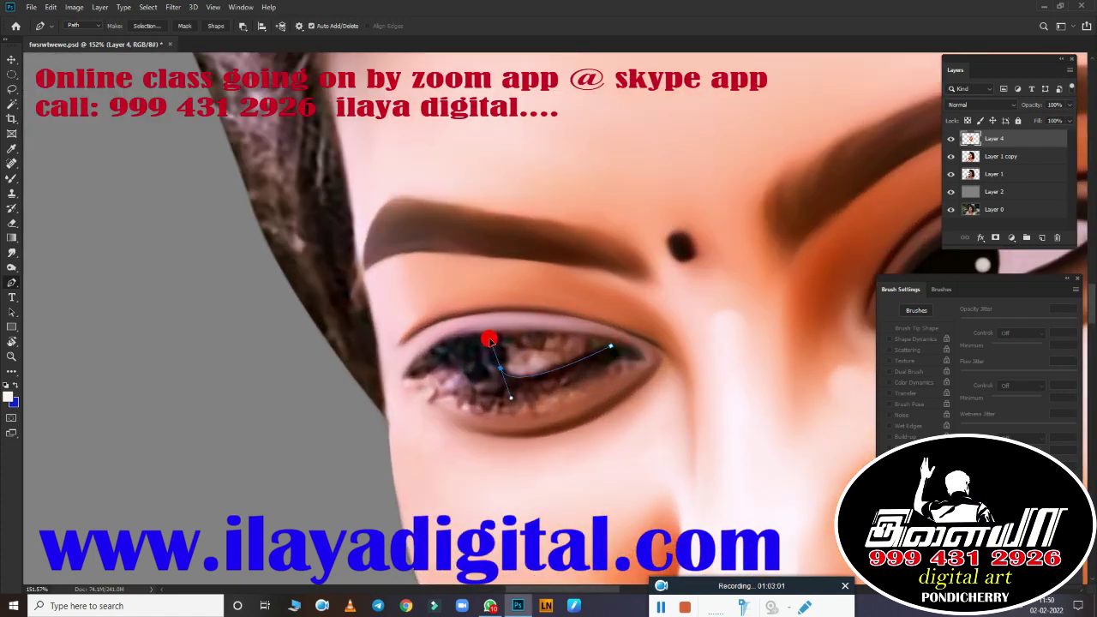
{"action": "scroll", "coordinate": [487, 337], "scroll_direction": "up", "scroll_amount": 2}
{"action": "scroll", "coordinate": [382, 366], "scroll_direction": "up", "scroll_amount": 1}
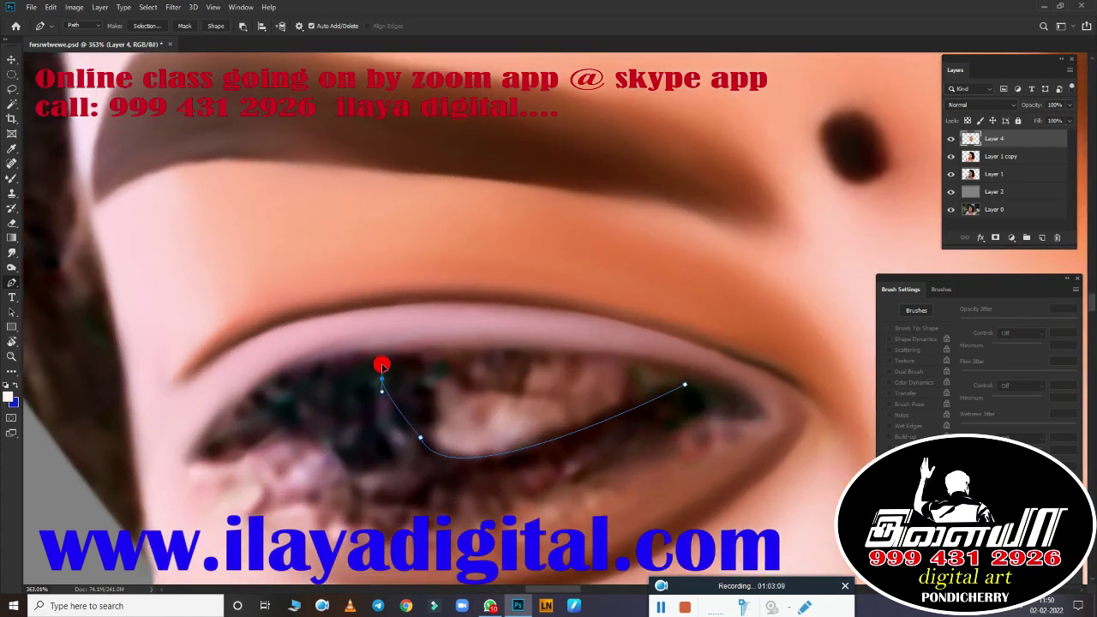
{"action": "key", "text": "ctrl+z"}
{"action": "left_click_drag", "start_coordinate": [627, 402], "coordinate": [610, 414]}
{"action": "left_click_drag", "start_coordinate": [415, 430], "coordinate": [367, 354]}
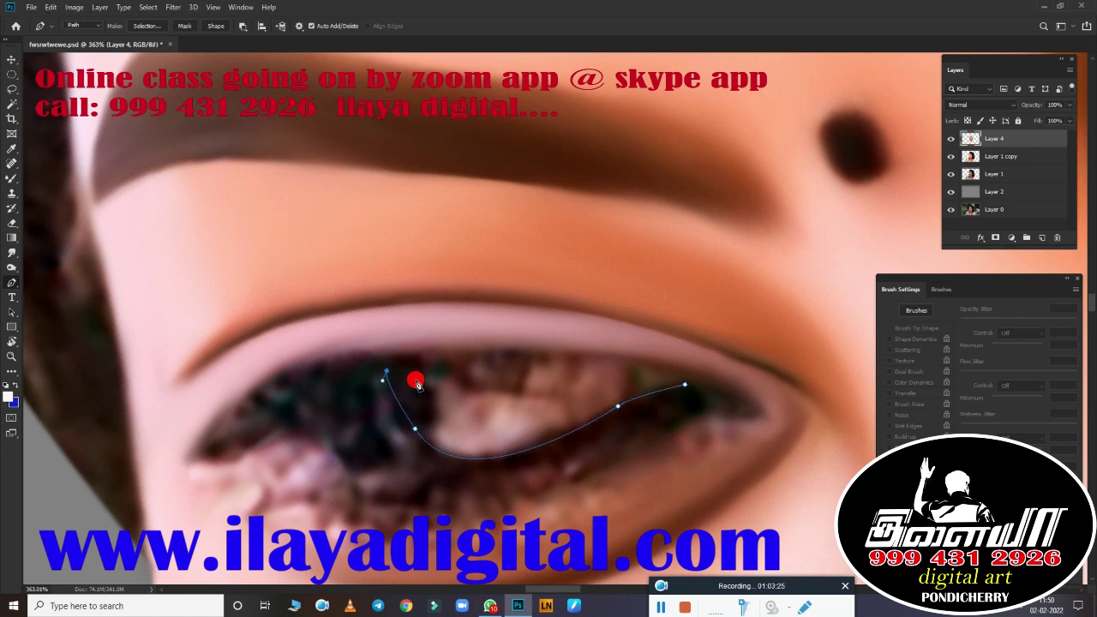
{"action": "left_click_drag", "start_coordinate": [774, 427], "coordinate": [943, 430]}
{"action": "scroll", "coordinate": [825, 485], "scroll_direction": "down", "scroll_amount": 5}
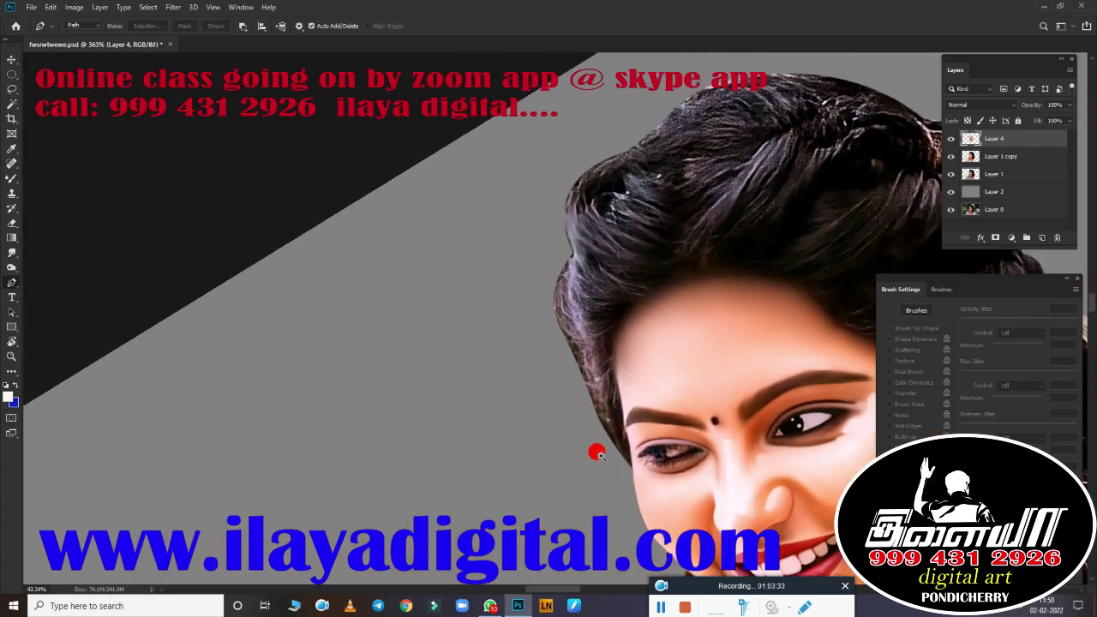
{"action": "scroll", "coordinate": [509, 314], "scroll_direction": "up", "scroll_amount": 5}
{"action": "key", "text": "ctrl+Return"}
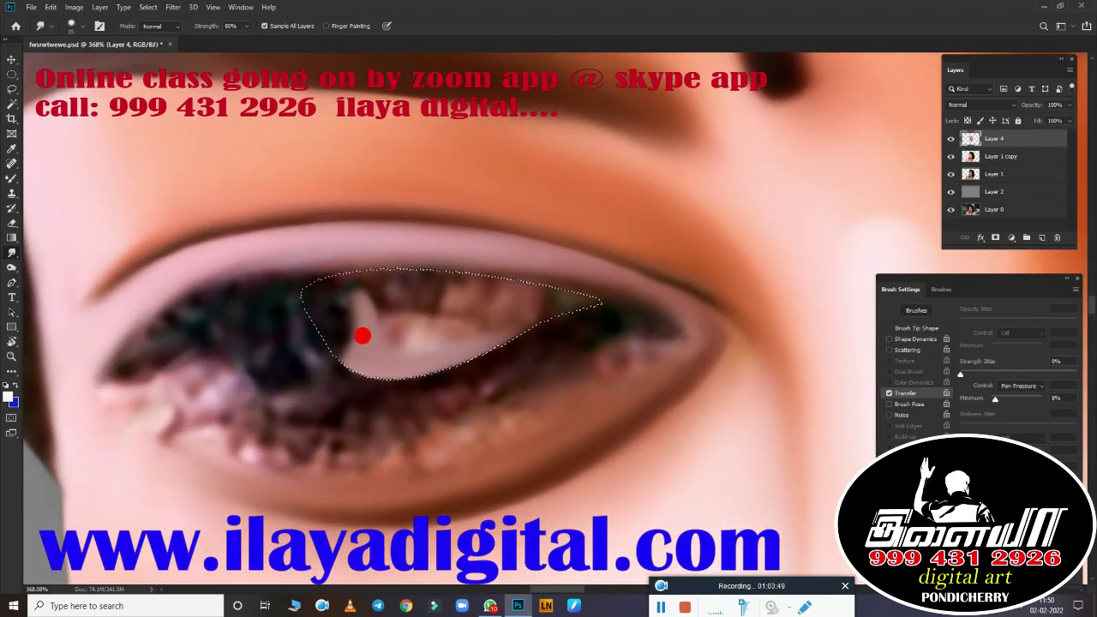
Step: Smudge the eye white inside the selection into an even pale pink
{"action": "mouse_move", "coordinate": [362, 336]}
{"action": "left_mouse_down"}
{"action": "mouse_move", "coordinate": [465, 304]}
{"action": "mouse_move", "coordinate": [489, 283]}
{"action": "mouse_move", "coordinate": [345, 262]}
{"action": "mouse_move", "coordinate": [431, 254]}
{"action": "mouse_move", "coordinate": [385, 316]}
{"action": "mouse_move", "coordinate": [367, 224]}
{"action": "left_mouse_up"}
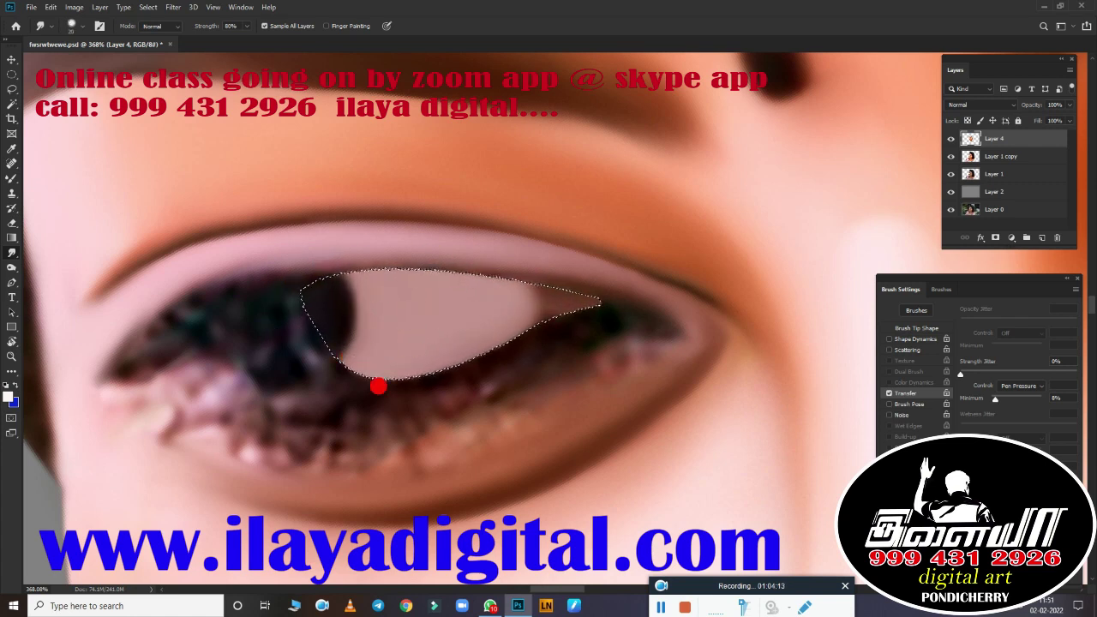
{"action": "key", "text": "b"}
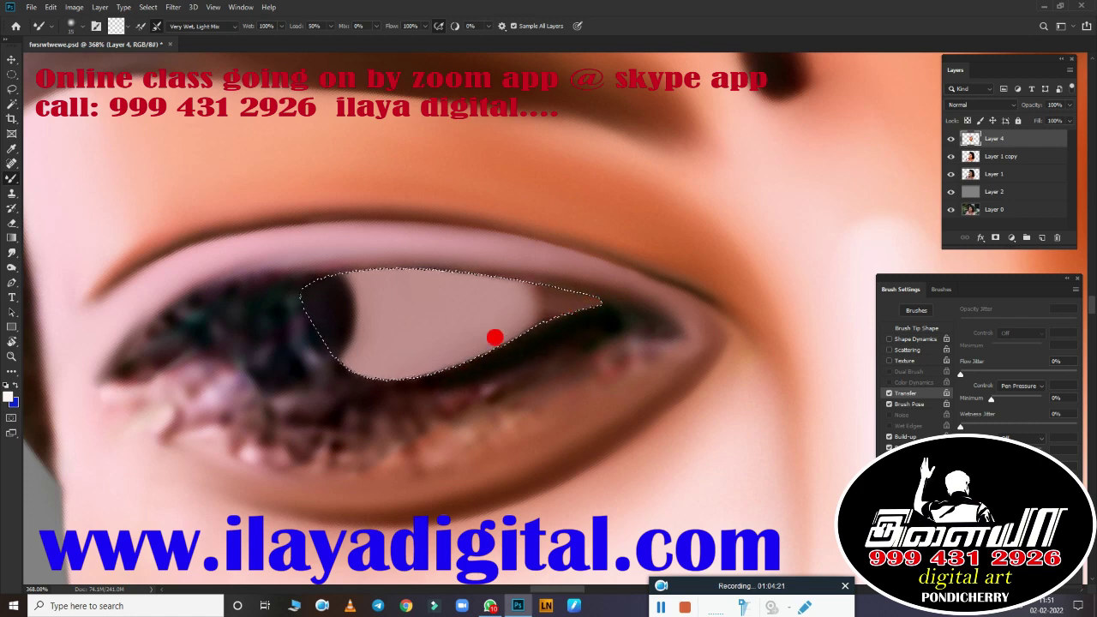
{"action": "scroll", "coordinate": [506, 403], "scroll_direction": "down", "scroll_amount": 5}
{"action": "scroll", "coordinate": [480, 403], "scroll_direction": "up", "scroll_amount": 2}
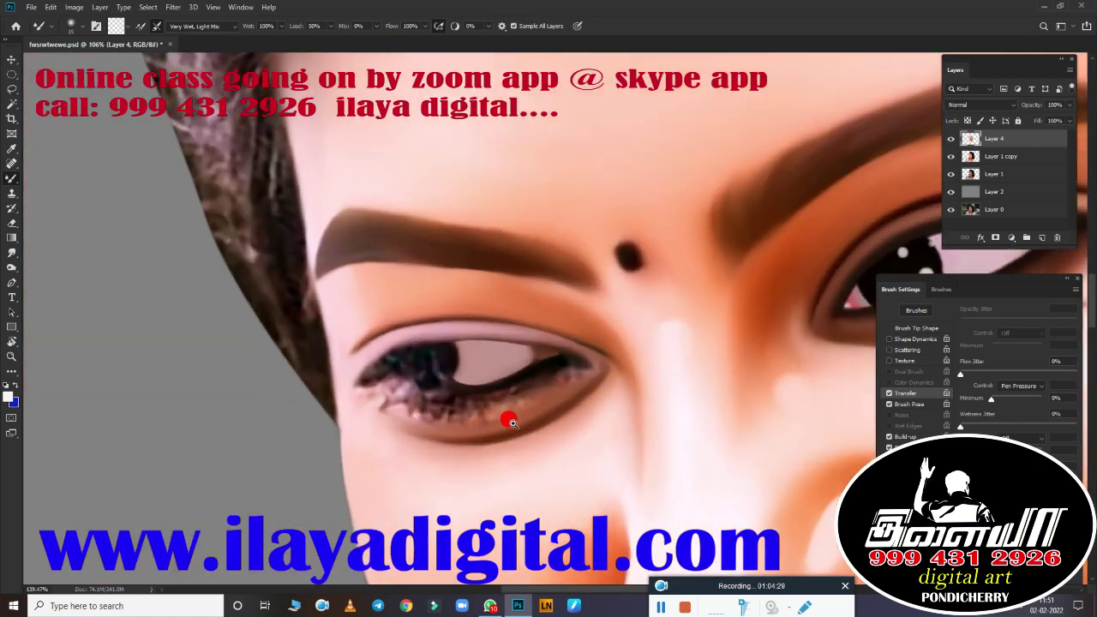
{"action": "scroll", "coordinate": [506, 428], "scroll_direction": "up", "scroll_amount": 2}
{"action": "scroll", "coordinate": [502, 443], "scroll_direction": "up", "scroll_amount": 2}
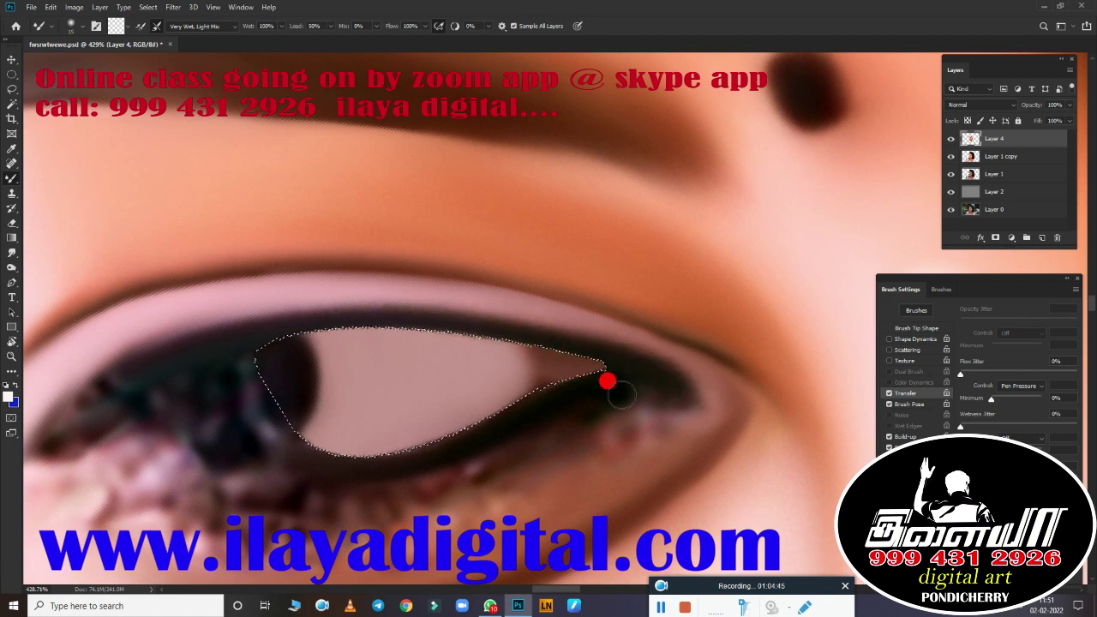
Step: Deselect and erase the inner part of the eye-white fill with the Eraser at 60%
{"action": "key", "text": "ctrl+d"}
{"action": "key", "text": "e"}
{"action": "mouse_move", "coordinate": [277, 391]}
{"action": "left_mouse_down"}
{"action": "mouse_move", "coordinate": [306, 365]}
{"action": "mouse_move", "coordinate": [309, 415]}
{"action": "left_mouse_up"}
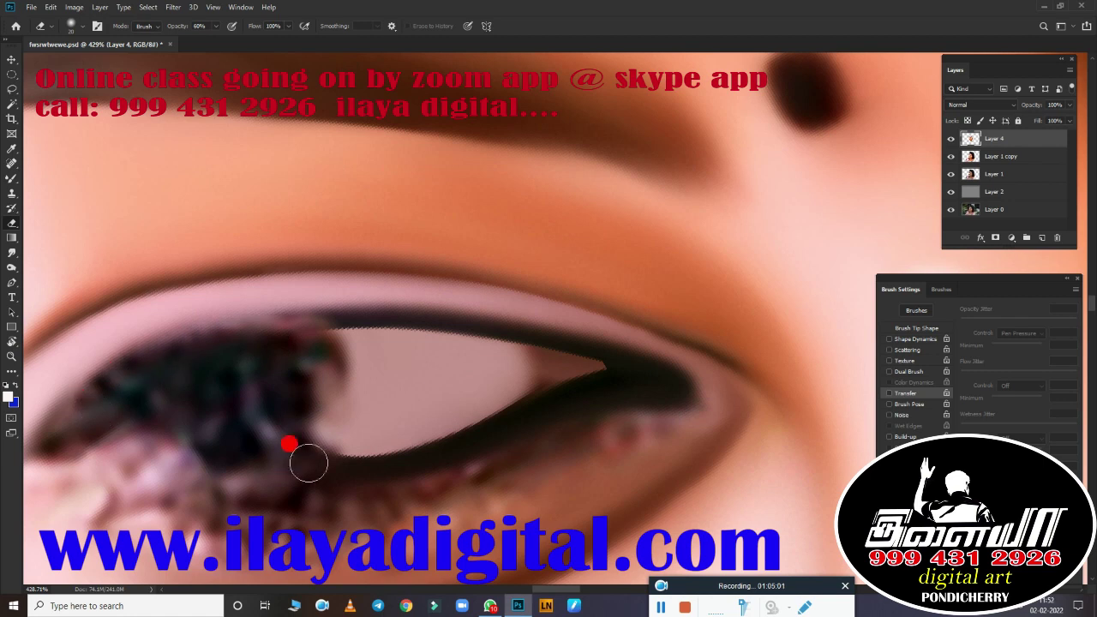
{"action": "scroll", "coordinate": [501, 491], "scroll_direction": "down", "scroll_amount": 5}
{"action": "scroll", "coordinate": [502, 491], "scroll_direction": "down", "scroll_amount": 2}
Step: Select the eye-white path and smudge the dark iris larger, down and to the left
{"action": "scroll", "coordinate": [421, 351], "scroll_direction": "up", "scroll_amount": 3}
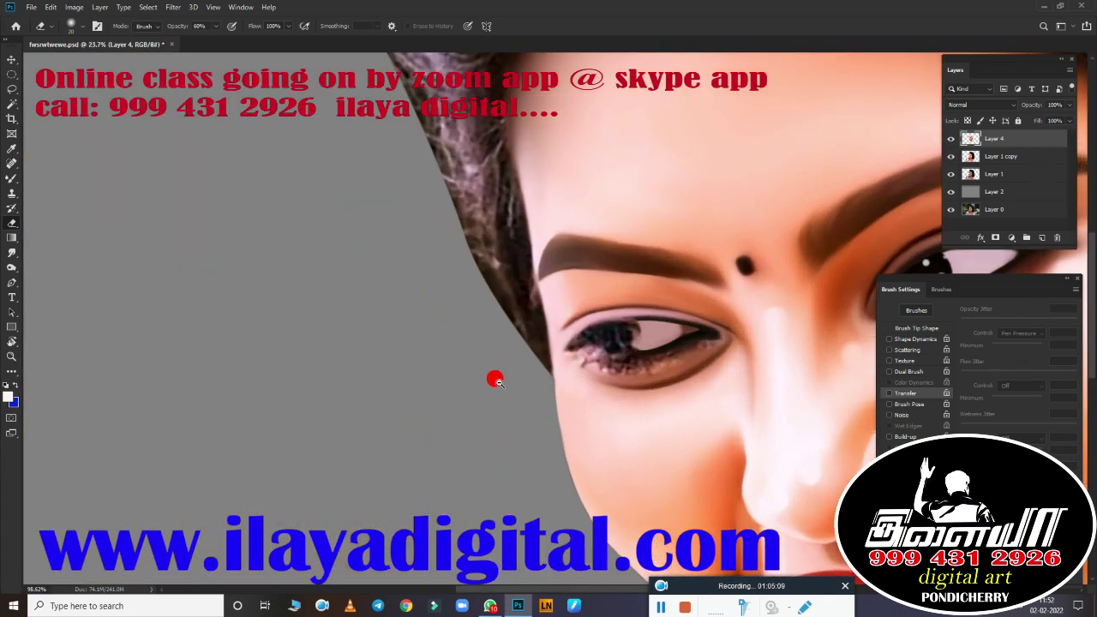
{"action": "scroll", "coordinate": [498, 380], "scroll_direction": "up", "scroll_amount": 2}
{"action": "key", "text": "p"}
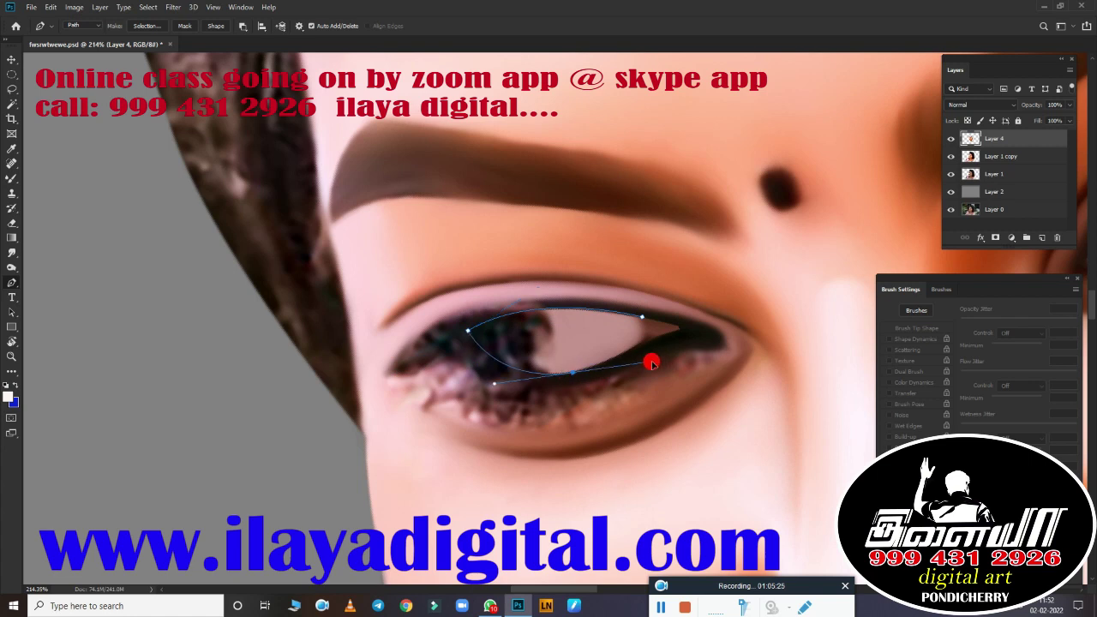
{"action": "key", "text": "ctrl+Return"}
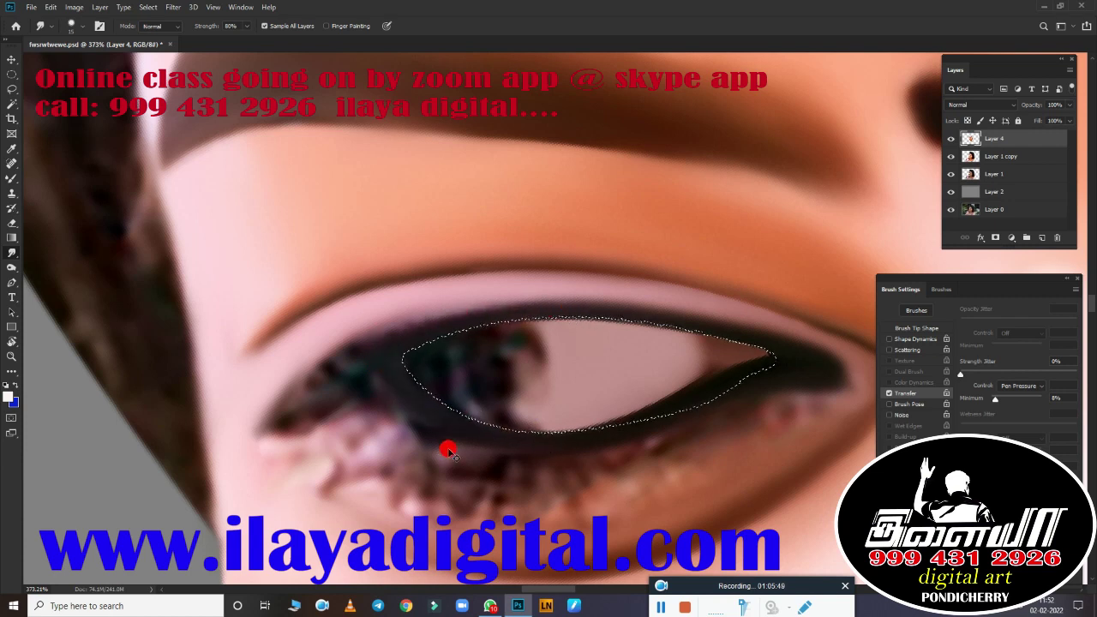
{"action": "left_click_drag", "start_coordinate": [496, 322], "coordinate": [484, 366]}
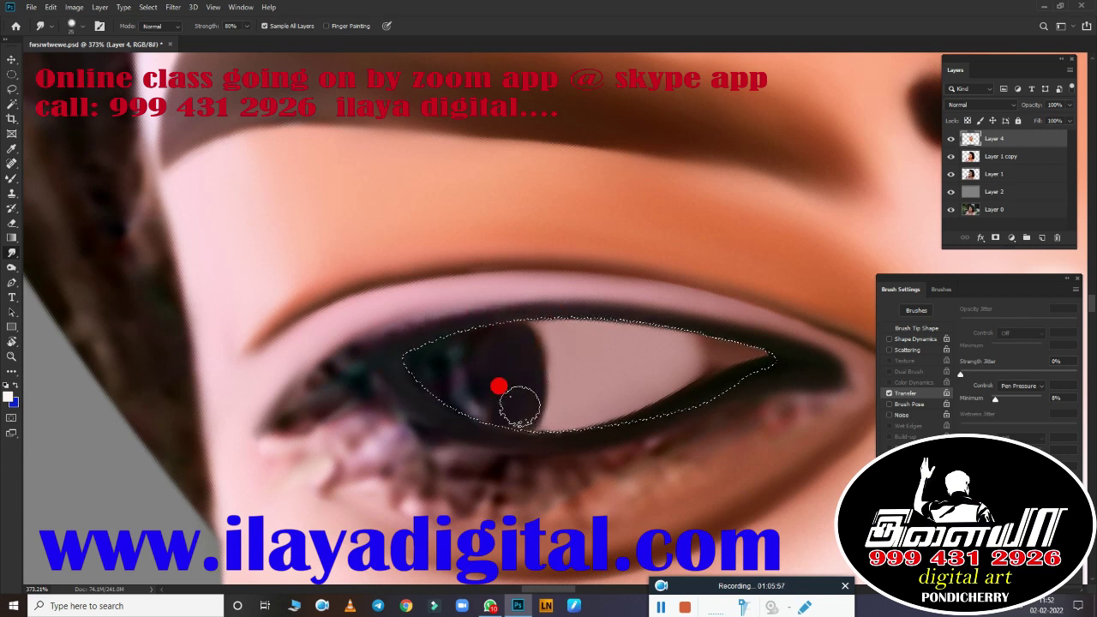
{"action": "left_click_drag", "start_coordinate": [519, 408], "coordinate": [479, 359]}
Step: Fit the whole portrait on screen, then zoom back in on the eye
{"action": "key", "text": "ctrl+0"}
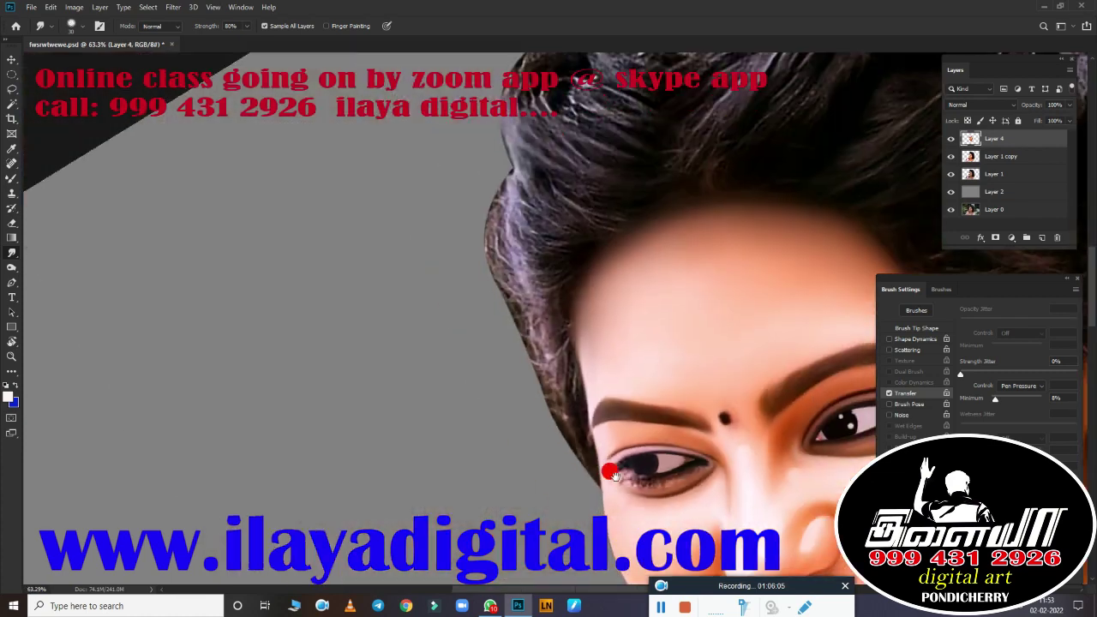
{"action": "scroll", "coordinate": [526, 326], "scroll_direction": "up", "scroll_amount": 4}
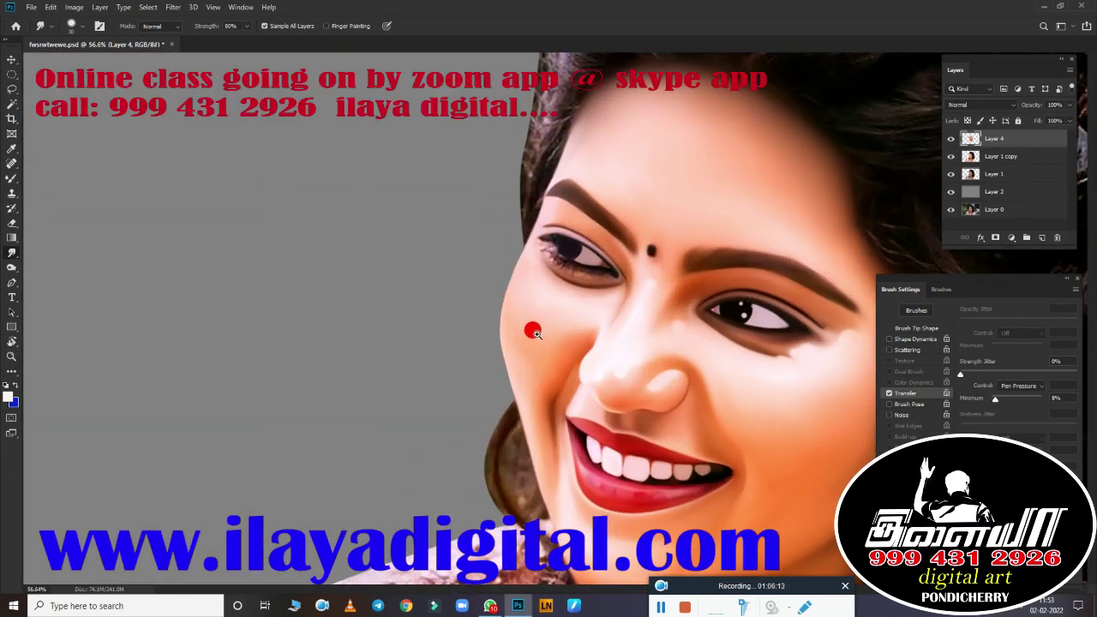
{"action": "scroll", "coordinate": [534, 277], "scroll_direction": "up", "scroll_amount": 4}
{"action": "scroll", "coordinate": [476, 336], "scroll_direction": "down", "scroll_amount": 1}
{"action": "scroll", "coordinate": [476, 336], "scroll_direction": "down", "scroll_amount": 2}
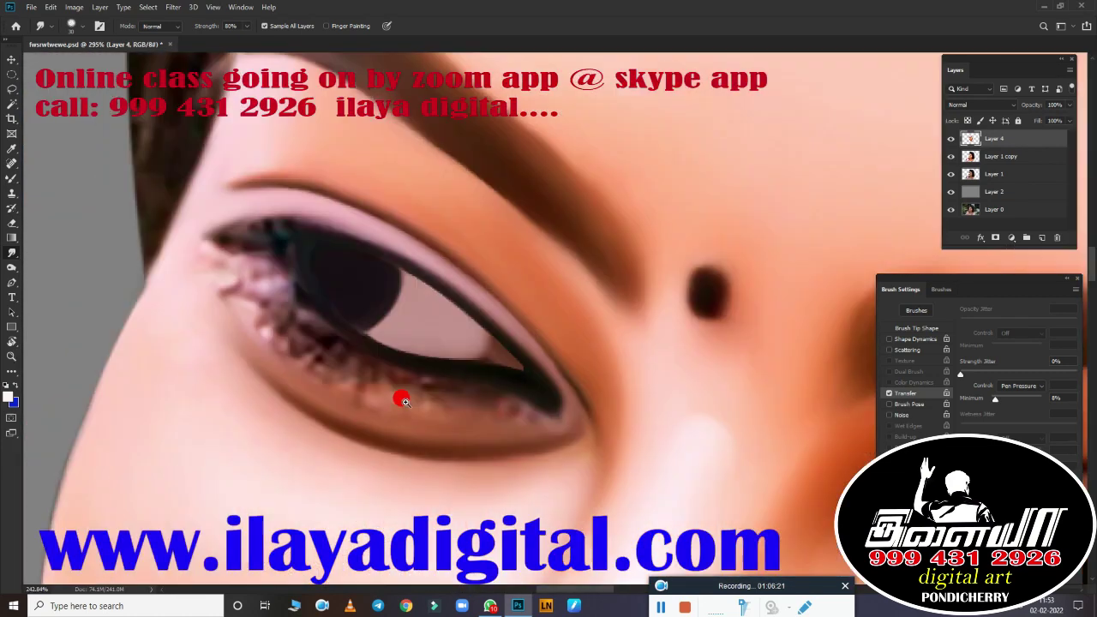
{"action": "scroll", "coordinate": [400, 392], "scroll_direction": "down", "scroll_amount": 2}
{"action": "scroll", "coordinate": [446, 387], "scroll_direction": "up", "scroll_amount": 5}
Step: Redraw the eye-opening outline as a selection and smudge the eye white along the lower lid
{"action": "key", "text": "p"}
{"action": "left_click_drag", "start_coordinate": [498, 360], "coordinate": [678, 353]}
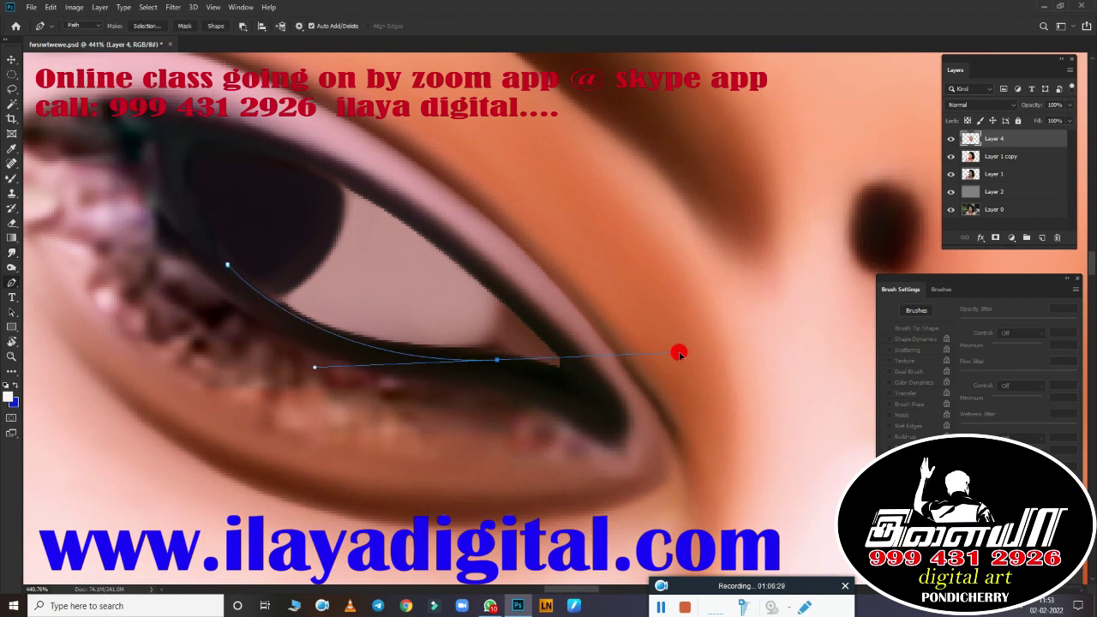
{"action": "key", "text": "ctrl+z"}
{"action": "left_click_drag", "start_coordinate": [504, 375], "coordinate": [707, 403]}
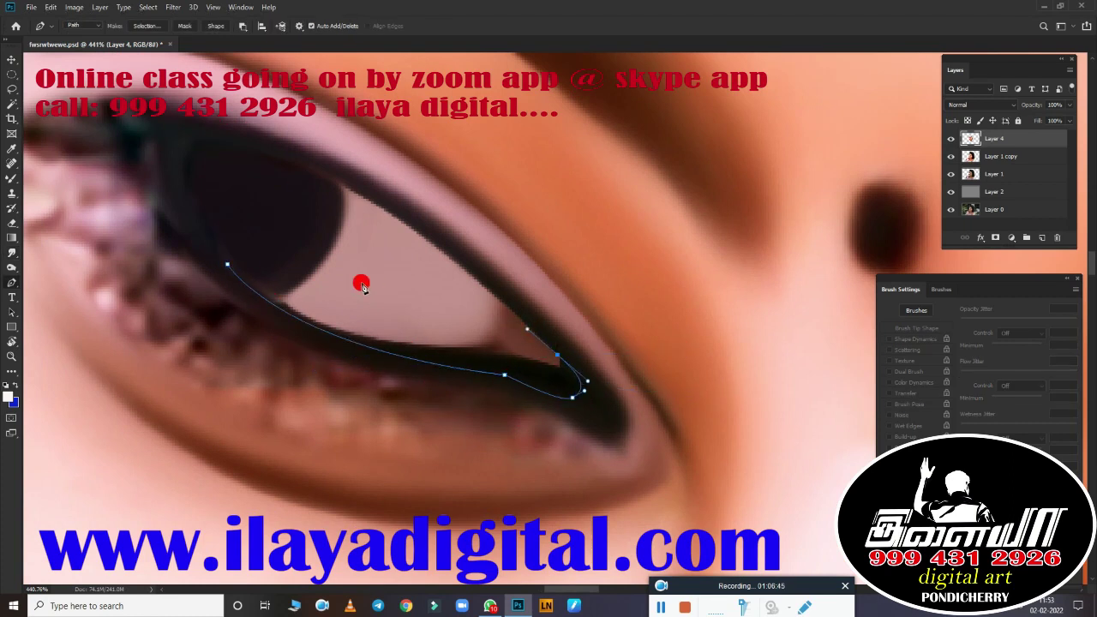
{"action": "left_click_drag", "start_coordinate": [341, 235], "coordinate": [317, 241]}
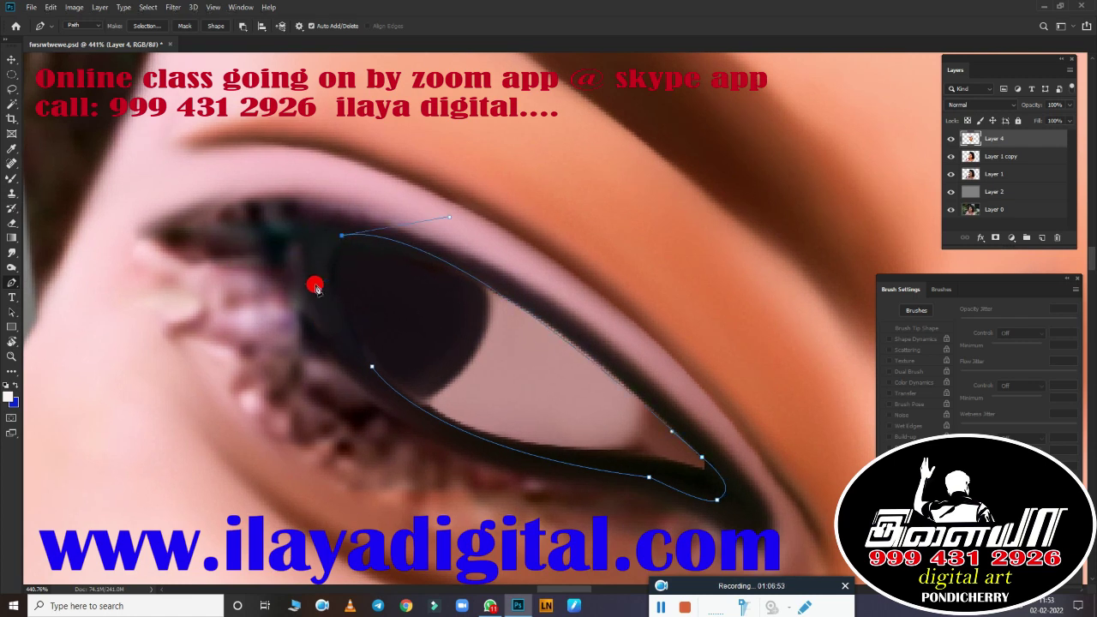
{"action": "key", "text": "ctrl+Return"}
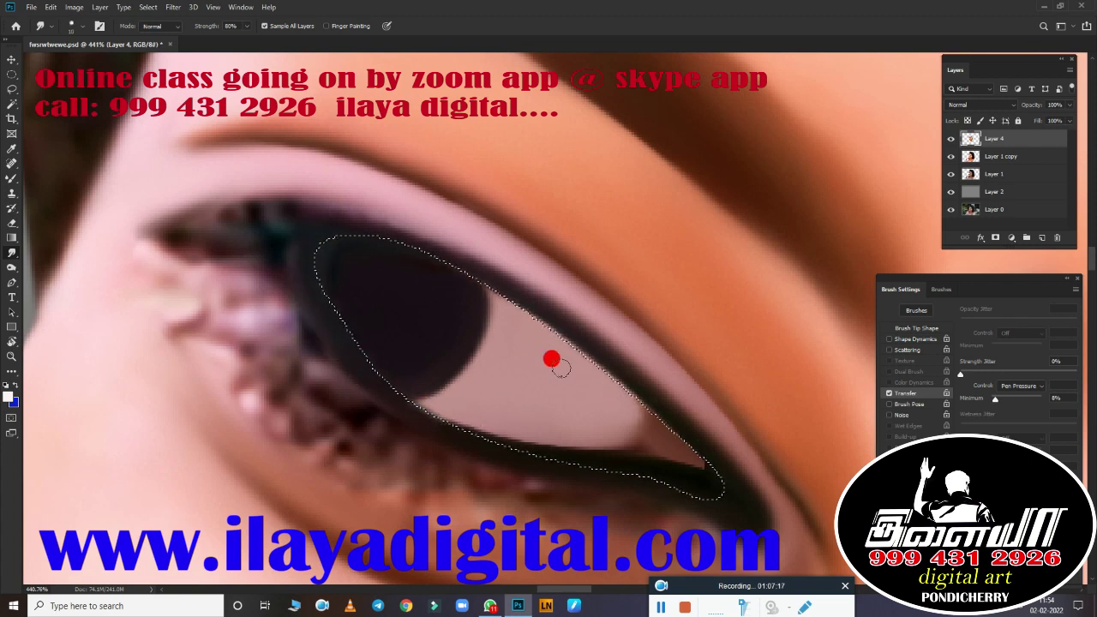
{"action": "left_click_drag", "start_coordinate": [551, 358], "coordinate": [595, 431]}
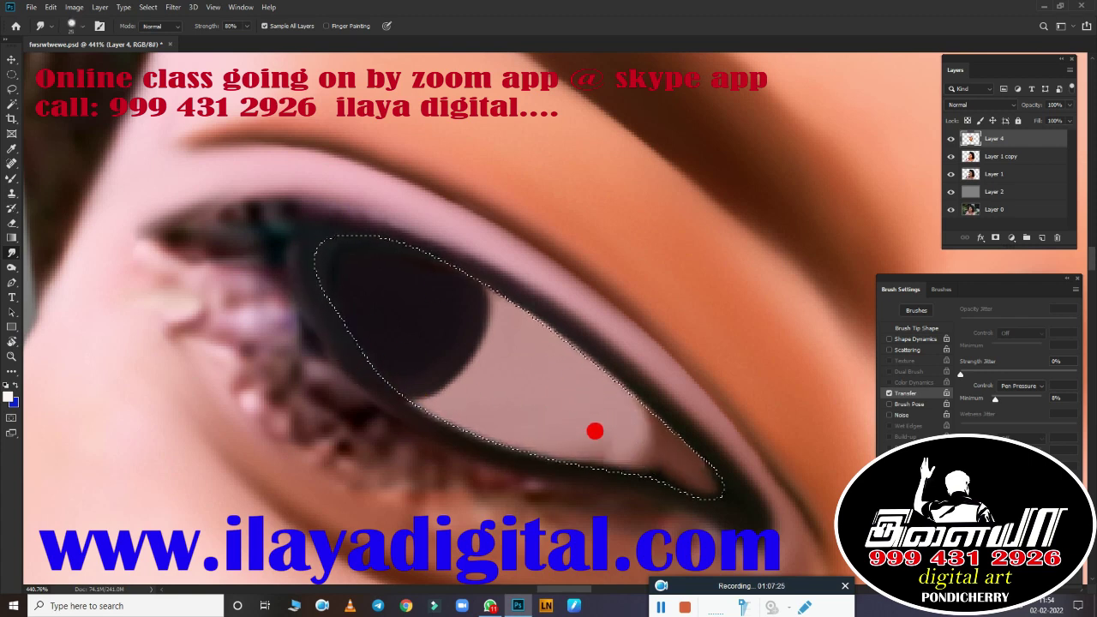
Step: Deselect, tilt the view about 27°, and smudge the lower-lid lashes into a smooth band
{"action": "key", "text": "ctrl+d"}
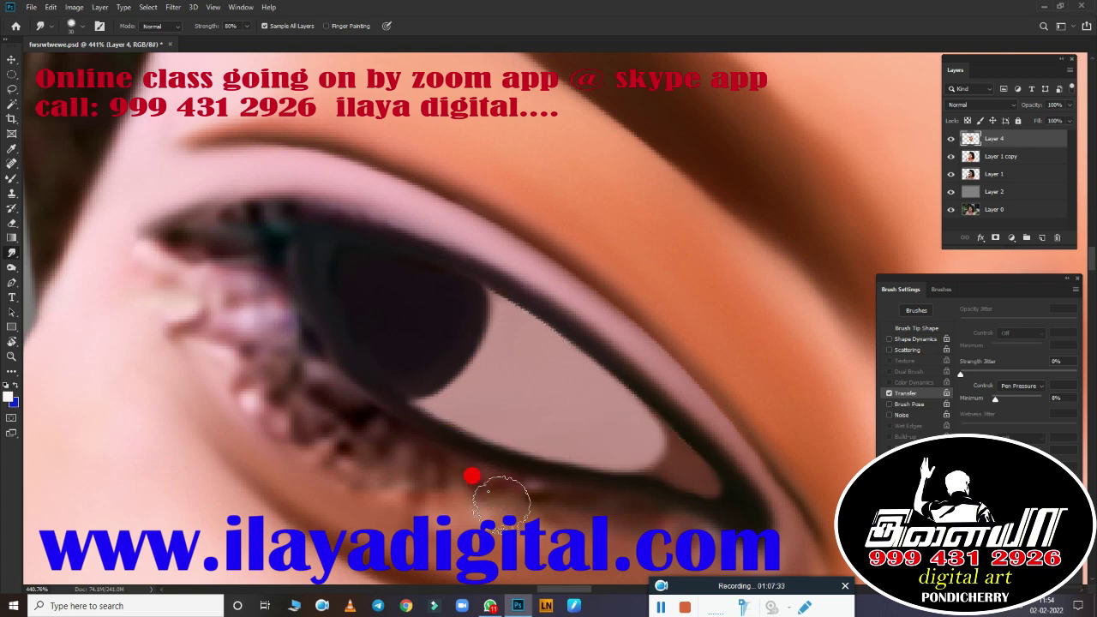
{"action": "key", "text": "r"}
{"action": "left_click_drag", "start_coordinate": [501, 501], "coordinate": [531, 404]}
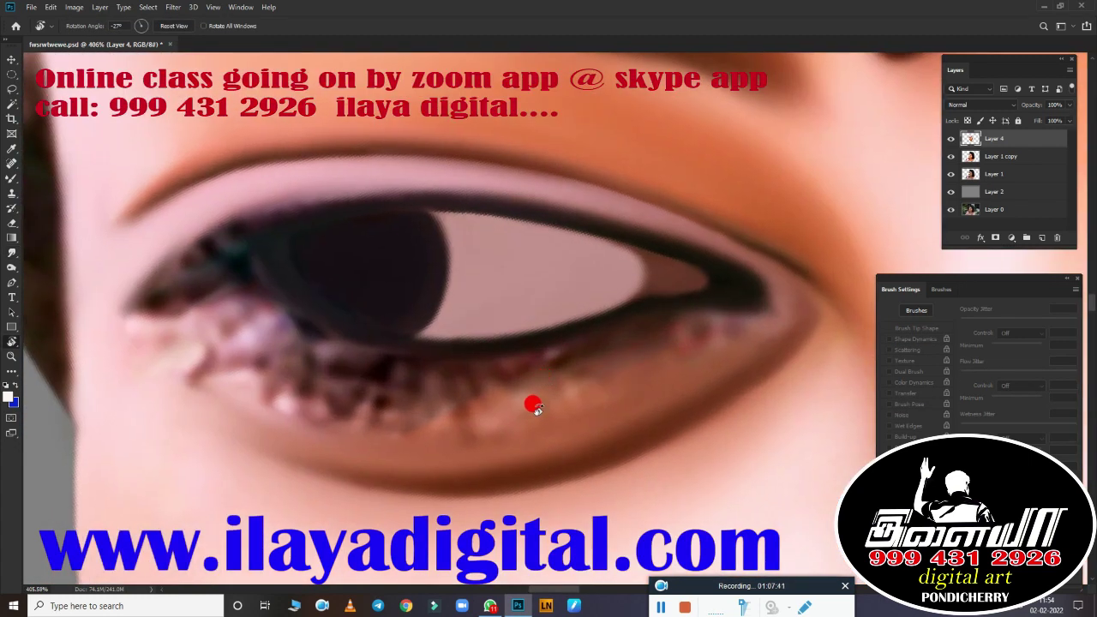
{"action": "left_click_drag", "start_coordinate": [260, 338], "coordinate": [549, 328]}
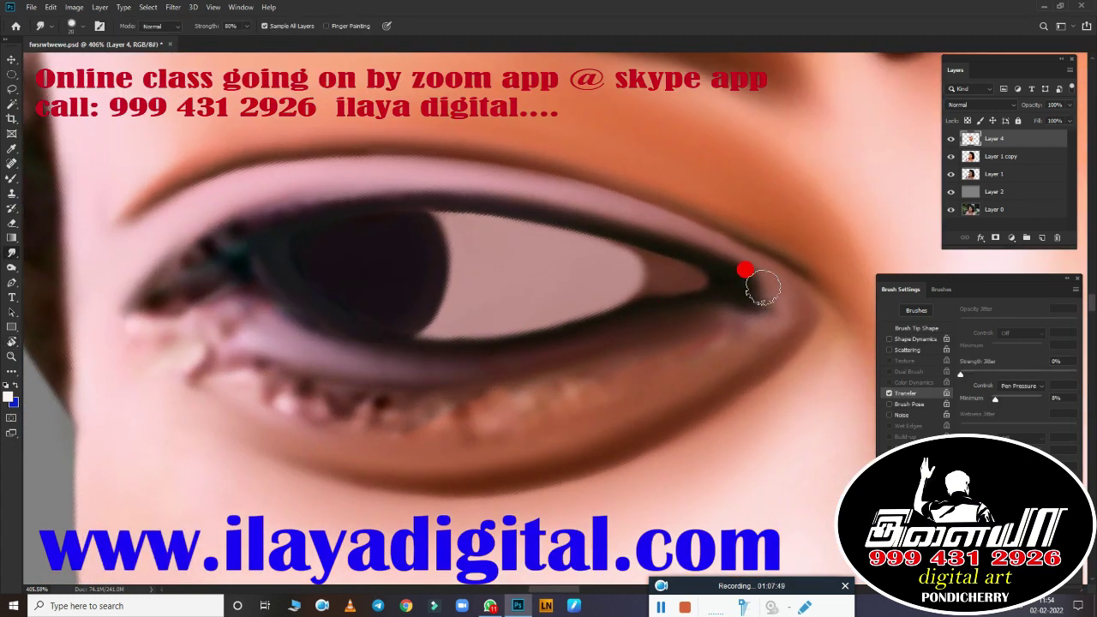
{"action": "mouse_move", "coordinate": [745, 270]}
{"action": "left_mouse_down"}
{"action": "mouse_move", "coordinate": [754, 282]}
{"action": "mouse_move", "coordinate": [727, 276]}
{"action": "mouse_move", "coordinate": [323, 374]}
{"action": "mouse_move", "coordinate": [209, 364]}
{"action": "mouse_move", "coordinate": [483, 403]}
{"action": "mouse_move", "coordinate": [263, 394]}
{"action": "mouse_move", "coordinate": [148, 319]}
{"action": "mouse_move", "coordinate": [656, 301]}
{"action": "mouse_move", "coordinate": [271, 355]}
{"action": "mouse_move", "coordinate": [244, 197]}
{"action": "left_mouse_up"}
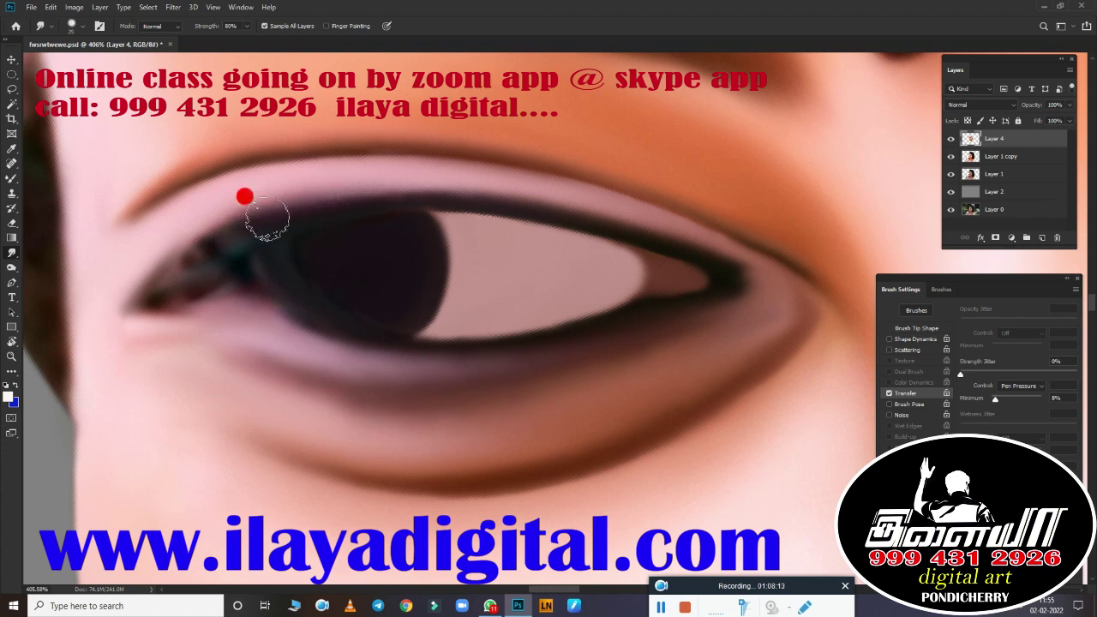
Step: Mixer-blend the eye-white edges, upper lid edge and inner eye corner
{"action": "key", "text": "b"}
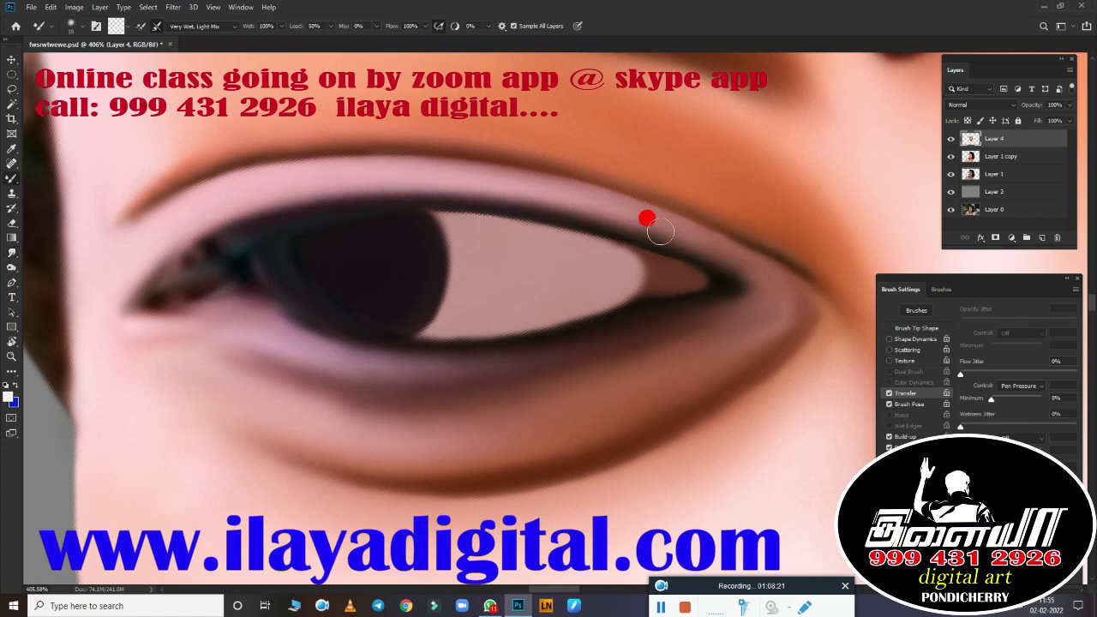
{"action": "left_click_drag", "start_coordinate": [325, 334], "coordinate": [625, 315]}
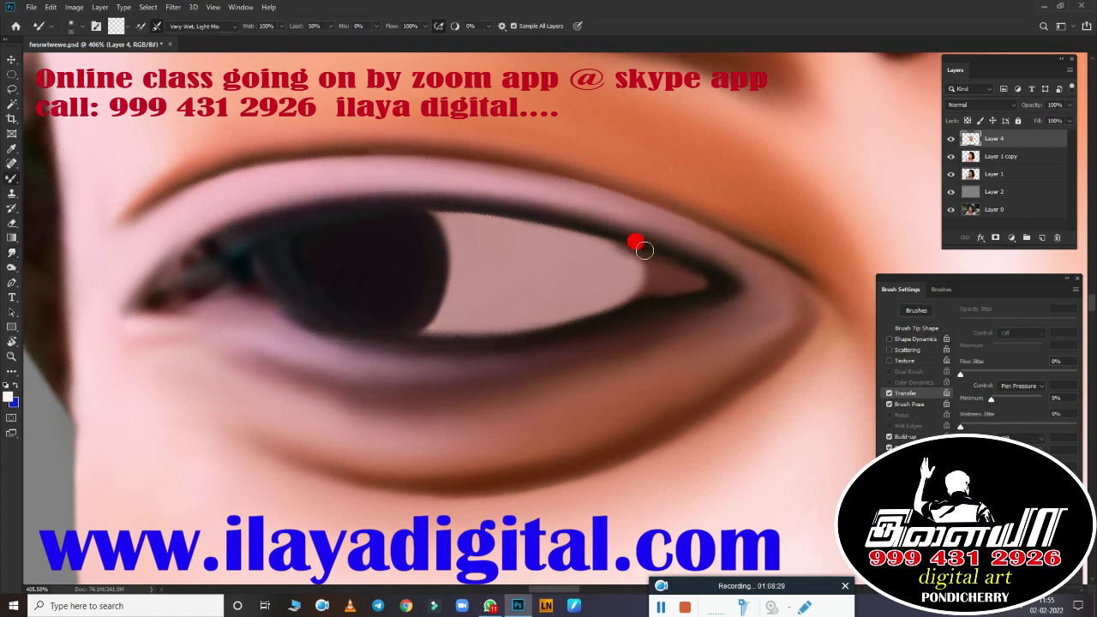
{"action": "left_click_drag", "start_coordinate": [644, 250], "coordinate": [502, 211]}
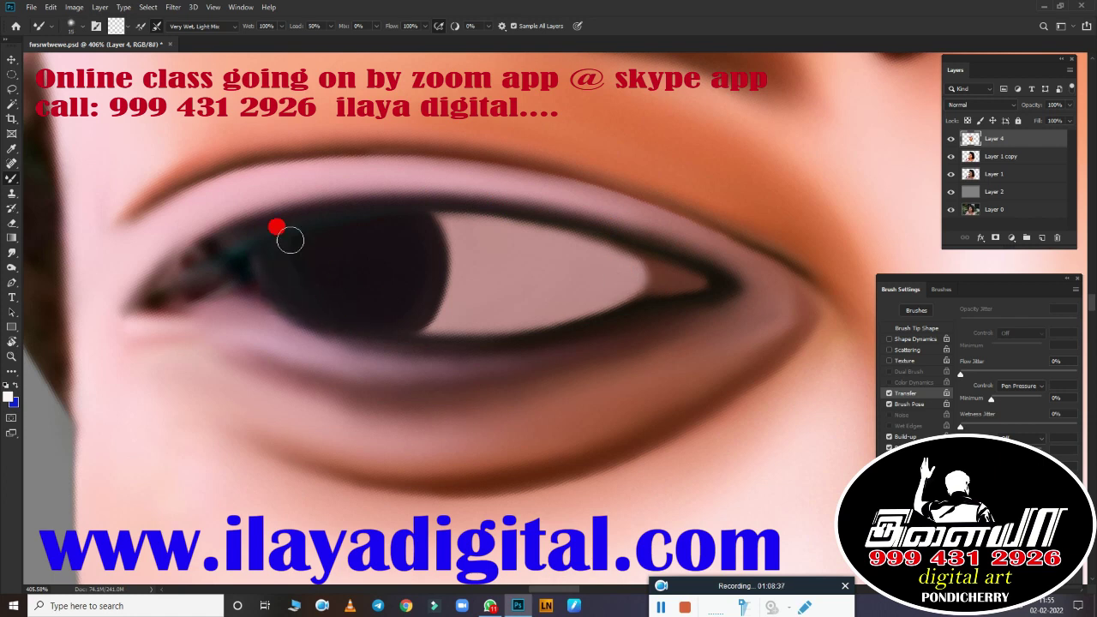
{"action": "left_click_drag", "start_coordinate": [386, 345], "coordinate": [598, 342]}
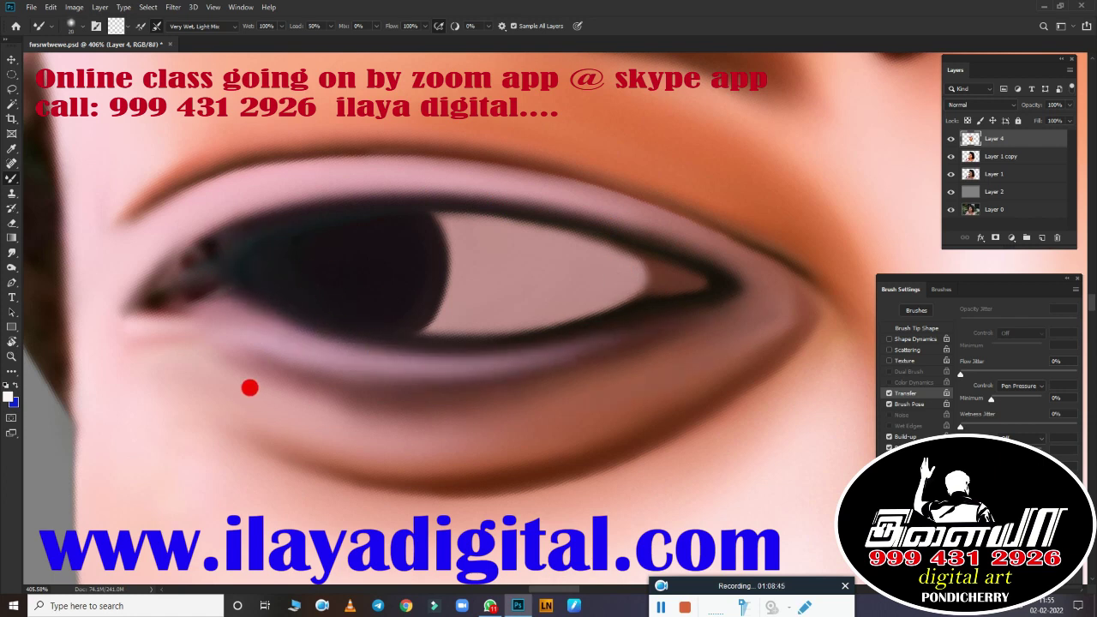
{"action": "mouse_move", "coordinate": [146, 299]}
{"action": "left_mouse_down"}
{"action": "mouse_move", "coordinate": [140, 231]}
{"action": "mouse_move", "coordinate": [125, 265]}
{"action": "mouse_move", "coordinate": [205, 255]}
{"action": "left_mouse_up"}
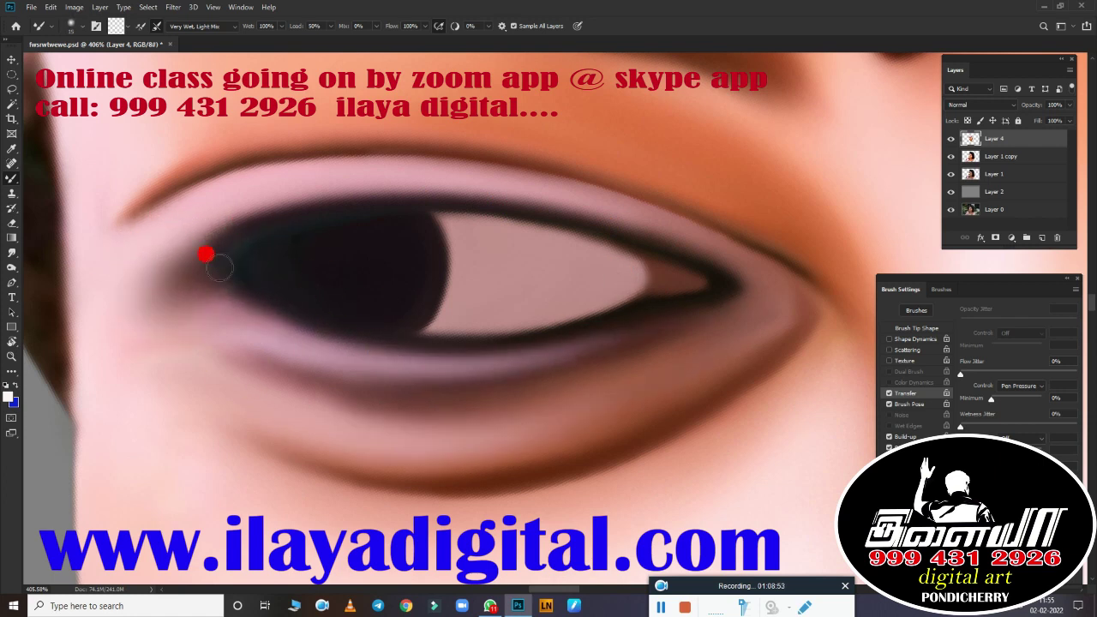
Step: Smudge the skin below the inner eye corner and rotate the view to the whole portrait
{"action": "key", "text": "r"}
{"action": "mouse_move", "coordinate": [162, 335]}
{"action": "left_mouse_down"}
{"action": "mouse_move", "coordinate": [139, 294]}
{"action": "mouse_move", "coordinate": [210, 461]}
{"action": "left_mouse_up"}
{"action": "key", "text": "r"}
{"action": "left_click_drag", "start_coordinate": [523, 409], "coordinate": [624, 391]}
Step: Zoom in and draw an elliptical marquee around the left eye's iris
{"action": "scroll", "coordinate": [621, 403], "scroll_direction": "down", "scroll_amount": 5}
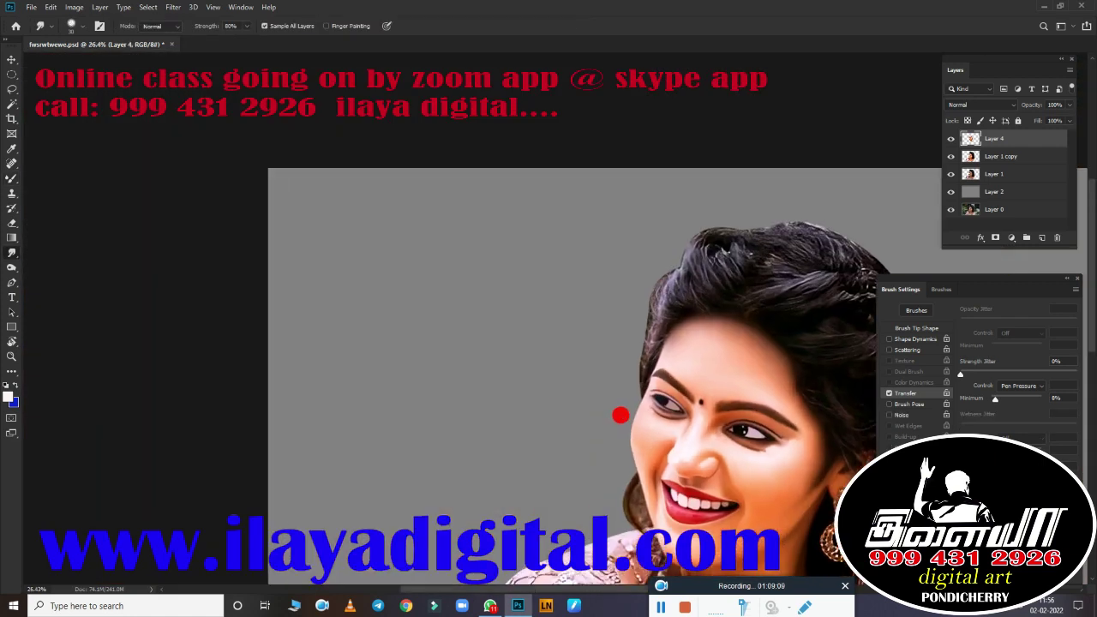
{"action": "scroll", "coordinate": [247, 354], "scroll_direction": "up", "scroll_amount": 3}
{"action": "scroll", "coordinate": [297, 317], "scroll_direction": "up", "scroll_amount": 3}
{"action": "scroll", "coordinate": [355, 411], "scroll_direction": "up", "scroll_amount": 2}
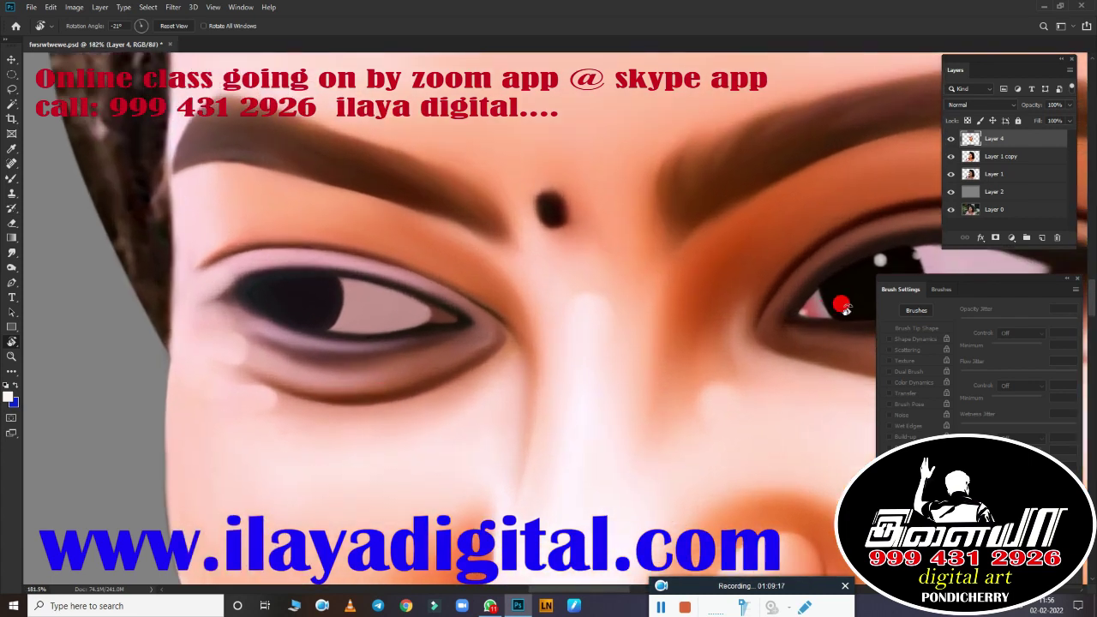
{"action": "key", "text": "r"}
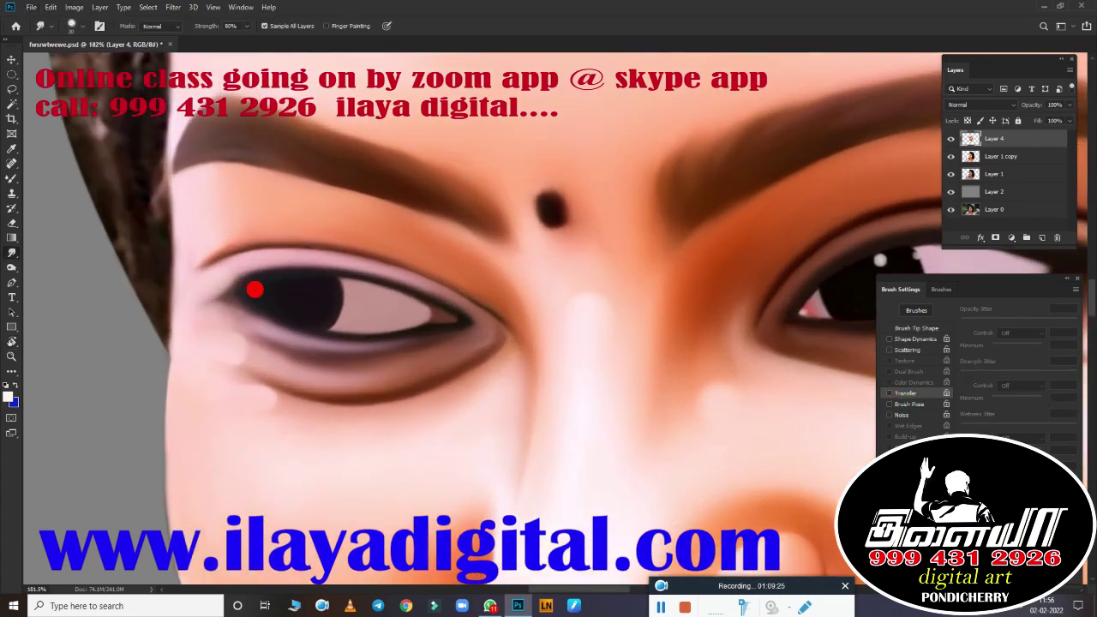
{"action": "scroll", "coordinate": [339, 366], "scroll_direction": "up", "scroll_amount": 2}
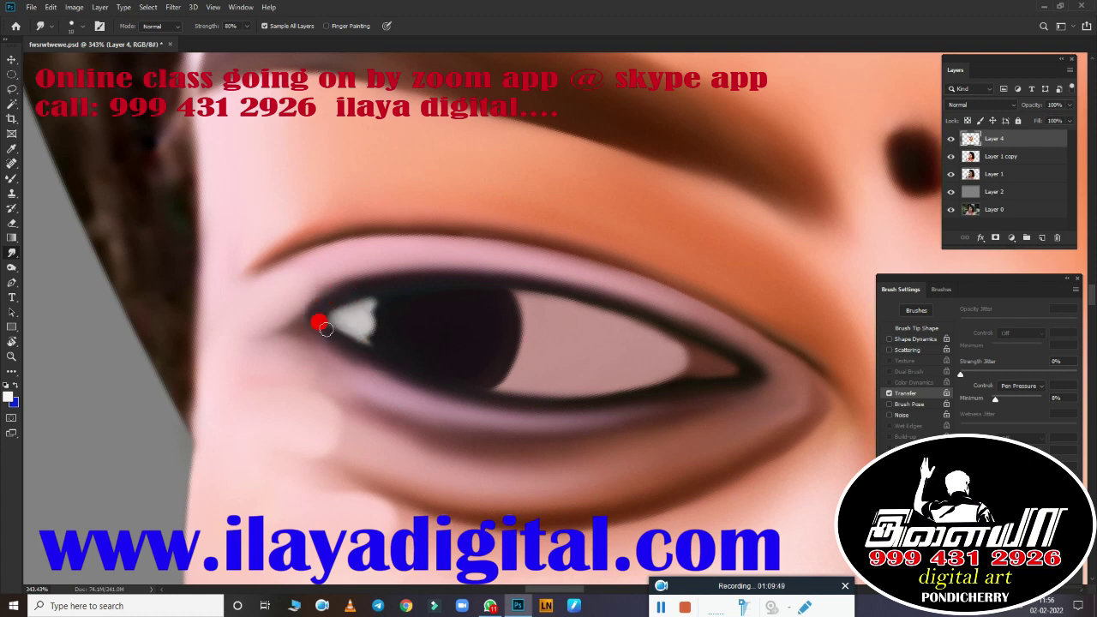
{"action": "key", "text": "m"}
{"action": "scroll", "coordinate": [646, 350], "scroll_direction": "down", "scroll_amount": 3}
{"action": "scroll", "coordinate": [299, 318], "scroll_direction": "down", "scroll_amount": 1}
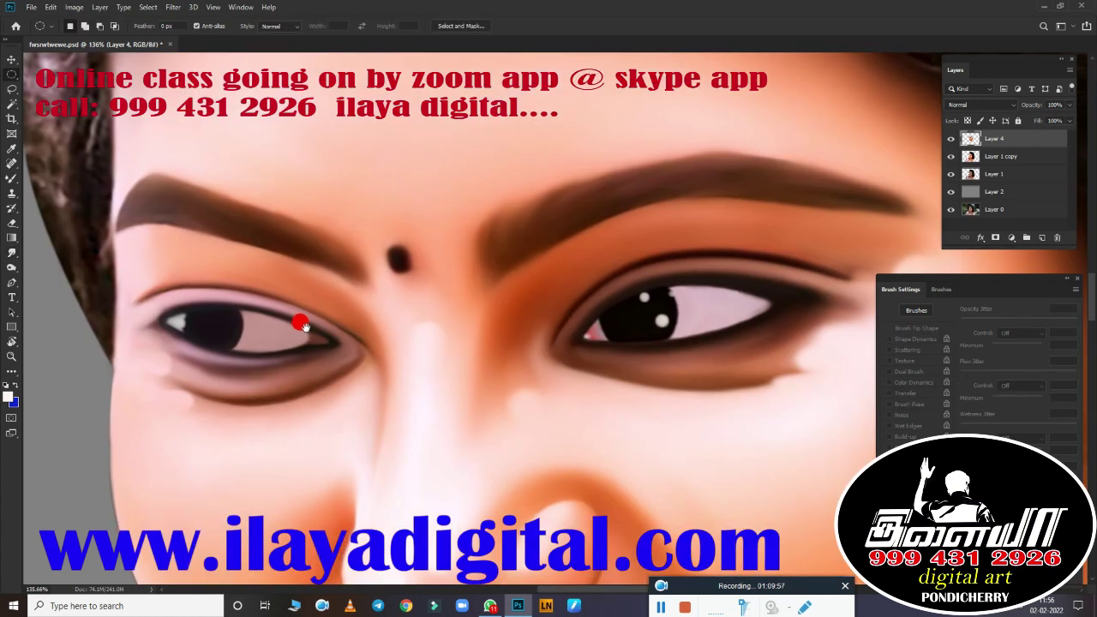
{"action": "scroll", "coordinate": [591, 346], "scroll_direction": "up", "scroll_amount": 3}
{"action": "mouse_move", "coordinate": [421, 324]}
{"action": "left_mouse_down"}
{"action": "mouse_move", "coordinate": [587, 493]}
{"action": "mouse_move", "coordinate": [599, 478]}
{"action": "left_mouse_up"}
Step: Smudge the left iris smooth inside the circular selection
{"action": "key", "text": "r"}
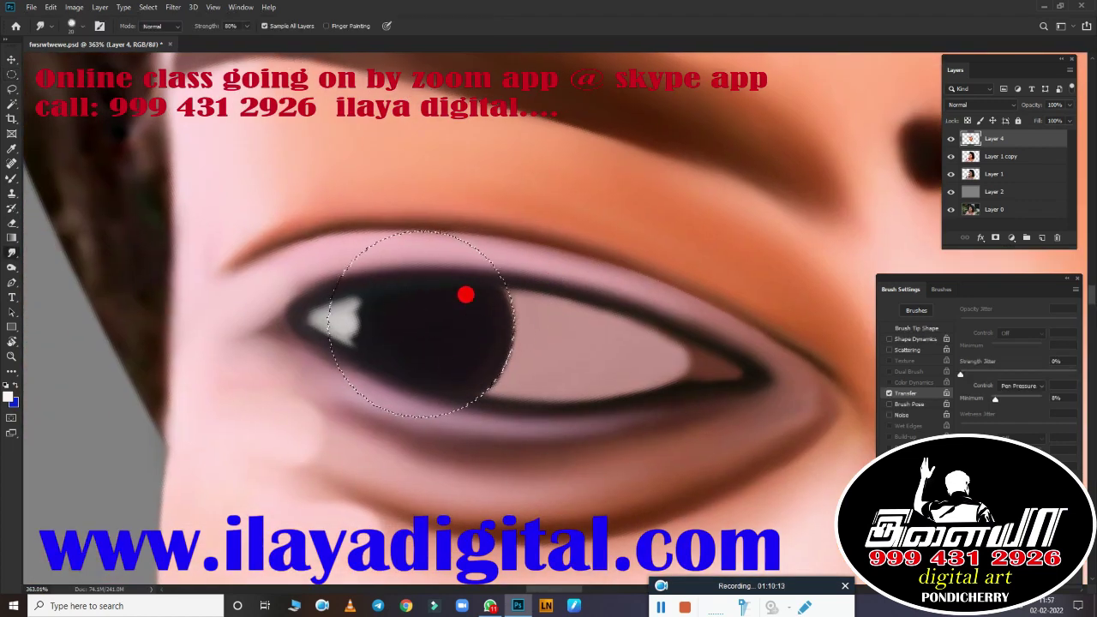
{"action": "mouse_move", "coordinate": [465, 294]}
{"action": "left_mouse_down"}
{"action": "mouse_move", "coordinate": [448, 362]}
{"action": "mouse_move", "coordinate": [362, 294]}
{"action": "mouse_move", "coordinate": [348, 293]}
{"action": "mouse_move", "coordinate": [343, 318]}
{"action": "left_mouse_up"}
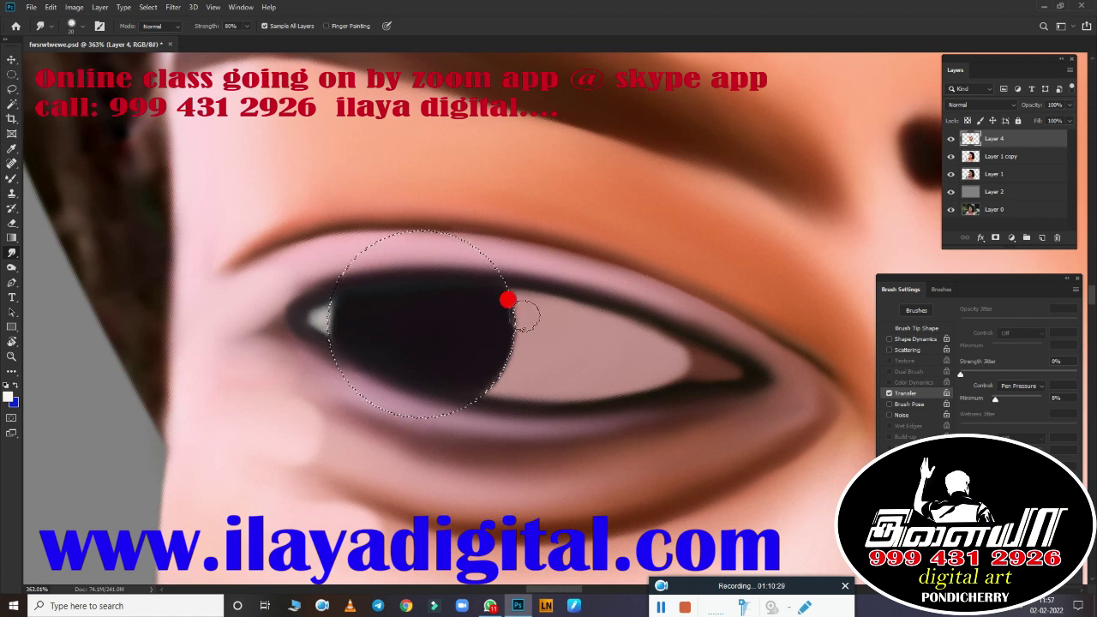
{"action": "scroll", "coordinate": [325, 417], "scroll_direction": "down", "scroll_amount": 5}
{"action": "scroll", "coordinate": [297, 424], "scroll_direction": "up", "scroll_amount": 3}
{"action": "scroll", "coordinate": [535, 378], "scroll_direction": "up", "scroll_amount": 2}
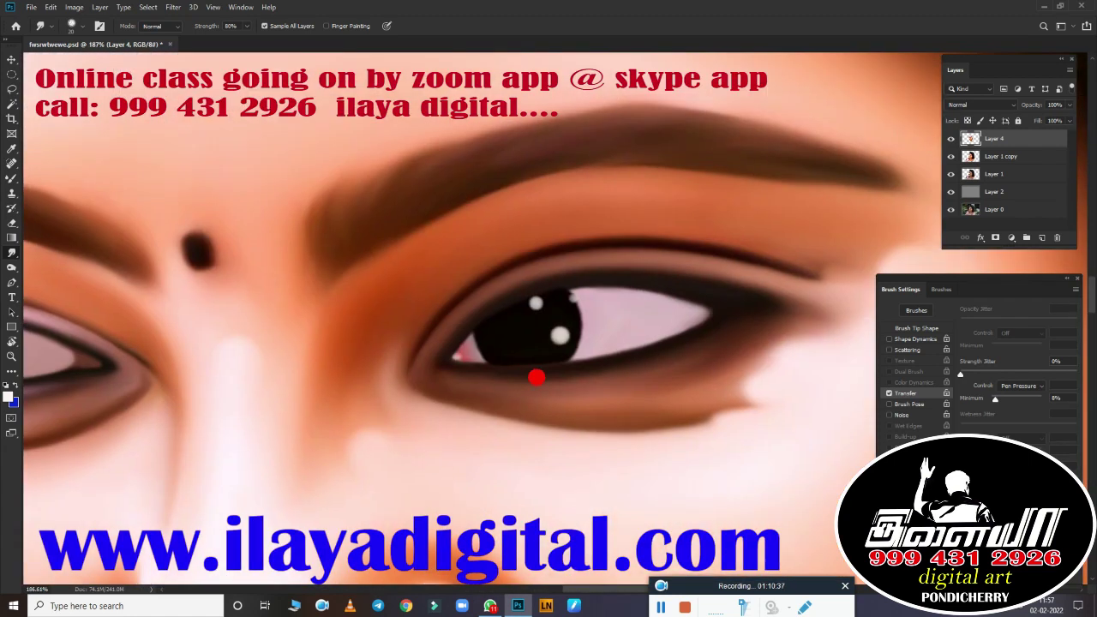
Step: Lasso the right iris with its two catchlights and copy it to new Layer 5
{"action": "key", "text": "l"}
{"action": "scroll", "coordinate": [539, 378], "scroll_direction": "up", "scroll_amount": 3}
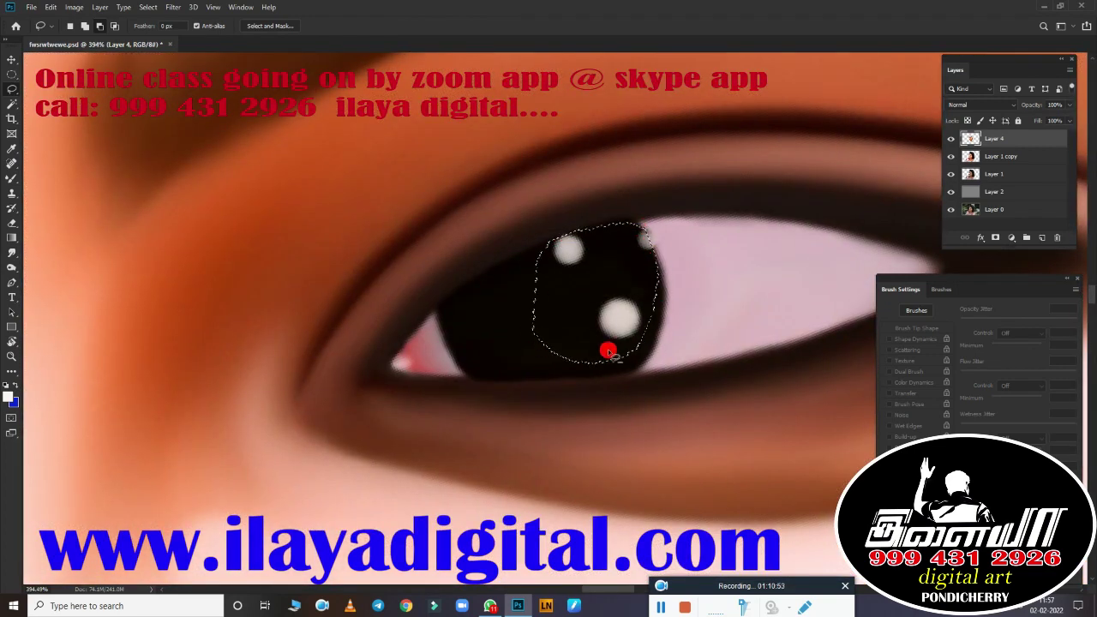
{"action": "key", "text": "ctrl+j"}
Step: Move the copied iris onto the left eye, rotate it about 25 degrees over the pupil, and nudge it into place
{"action": "scroll", "coordinate": [604, 339], "scroll_direction": "down", "scroll_amount": 4}
{"action": "key", "text": "ctrl+t"}
{"action": "left_click_drag", "start_coordinate": [591, 304], "coordinate": [247, 314]}
{"action": "scroll", "coordinate": [237, 354], "scroll_direction": "up", "scroll_amount": 3}
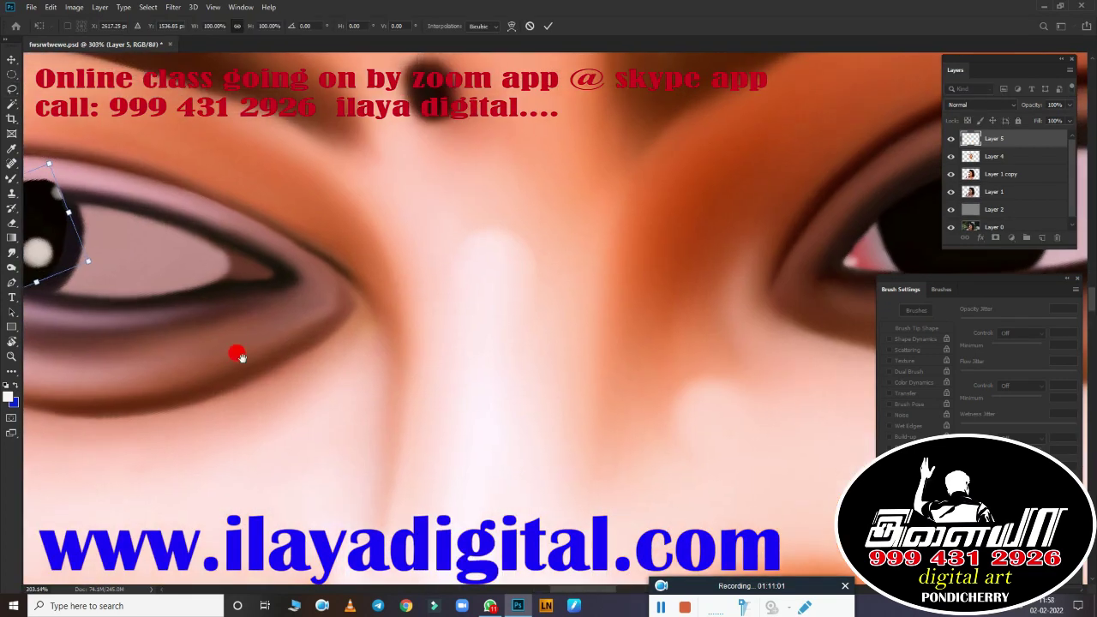
{"action": "scroll", "coordinate": [237, 355], "scroll_direction": "up", "scroll_amount": 2}
{"action": "left_click_drag", "start_coordinate": [539, 408], "coordinate": [514, 213]}
{"action": "left_click_drag", "start_coordinate": [434, 284], "coordinate": [437, 297]}
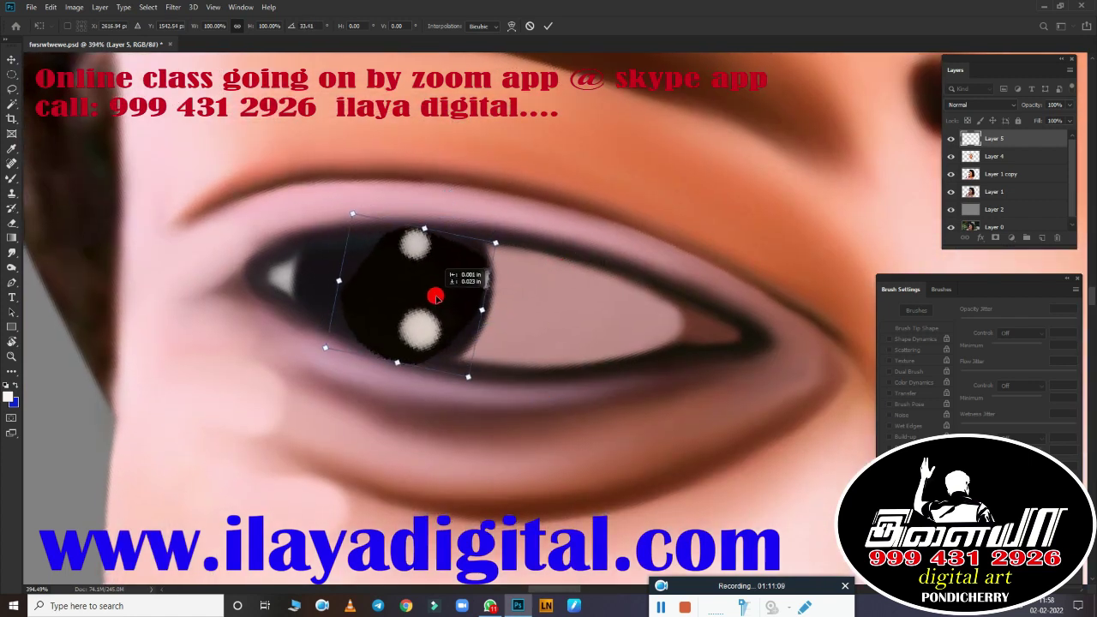
{"action": "scroll", "coordinate": [436, 297], "scroll_direction": "down", "scroll_amount": 4}
{"action": "scroll", "coordinate": [509, 325], "scroll_direction": "up", "scroll_amount": 1}
{"action": "left_click_drag", "start_coordinate": [347, 275], "coordinate": [334, 257]}
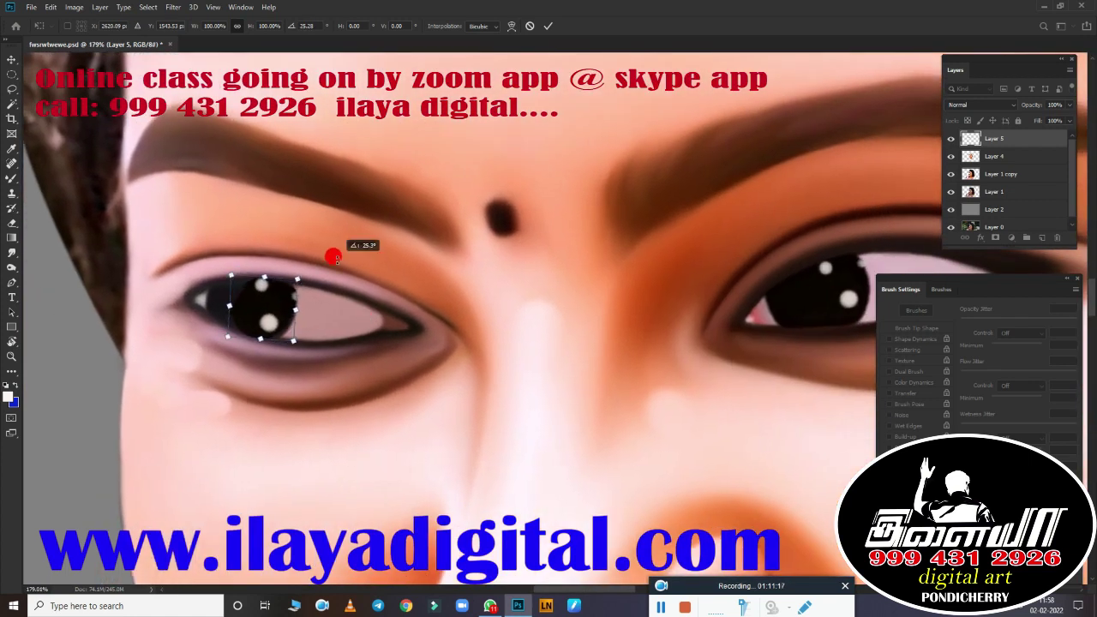
{"action": "key", "text": "Return"}
{"action": "scroll", "coordinate": [334, 331], "scroll_direction": "up", "scroll_amount": 4}
{"action": "mouse_move", "coordinate": [477, 306]}
{"action": "left_mouse_down"}
{"action": "mouse_move", "coordinate": [457, 288]}
{"action": "mouse_move", "coordinate": [469, 306]}
{"action": "left_mouse_up"}
{"action": "scroll", "coordinate": [491, 342], "scroll_direction": "down", "scroll_amount": 1}
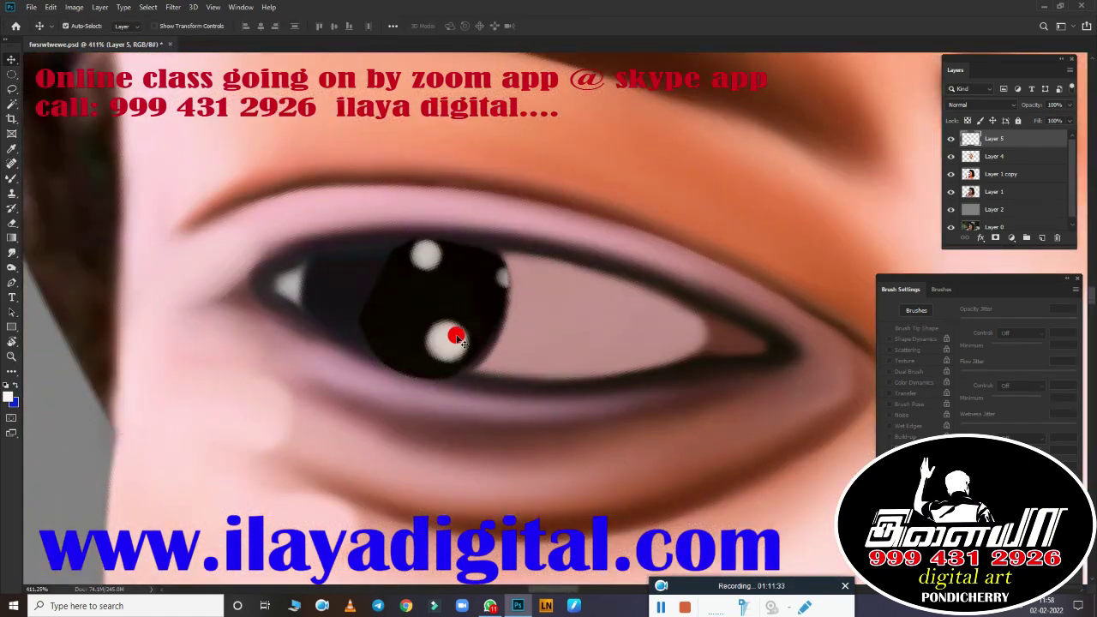
Step: Draw an elliptical marquee circling the copied iris
{"action": "key", "text": "m"}
{"action": "left_click_drag", "start_coordinate": [317, 189], "coordinate": [511, 383]}
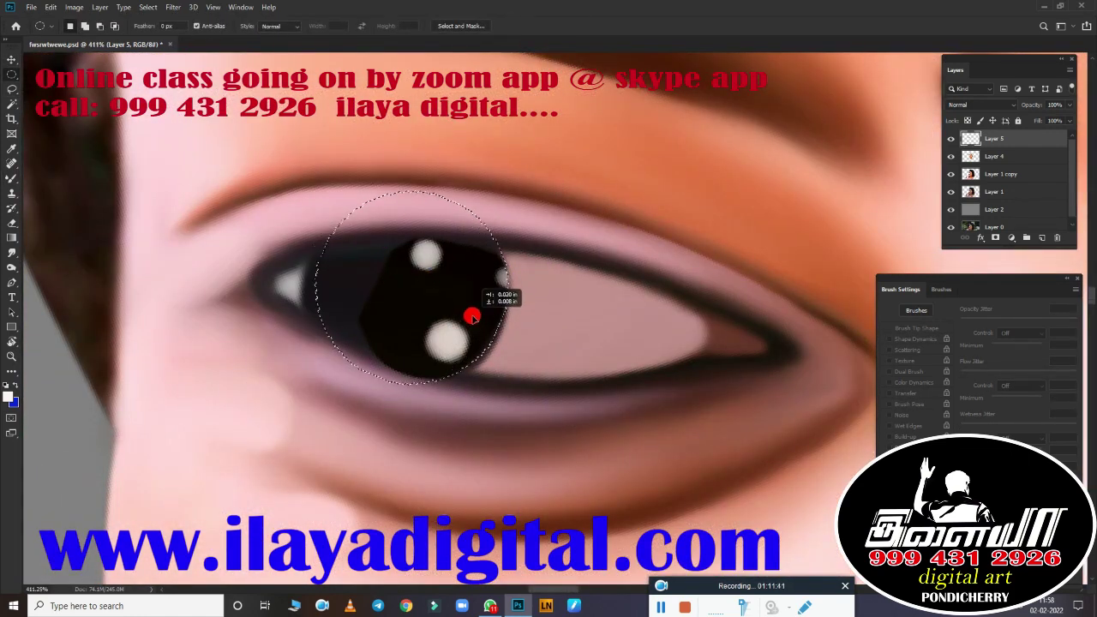
{"action": "left_click_drag", "start_coordinate": [449, 348], "coordinate": [563, 448]}
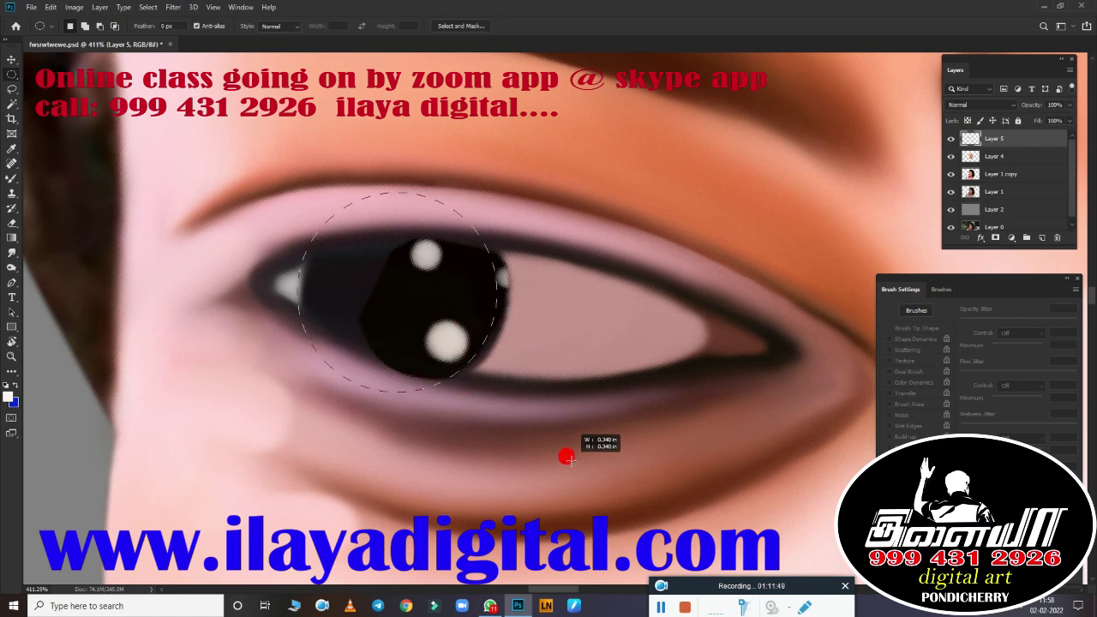
{"action": "left_click_drag", "start_coordinate": [471, 277], "coordinate": [484, 288]}
{"action": "scroll", "coordinate": [485, 288], "scroll_direction": "up", "scroll_amount": 2}
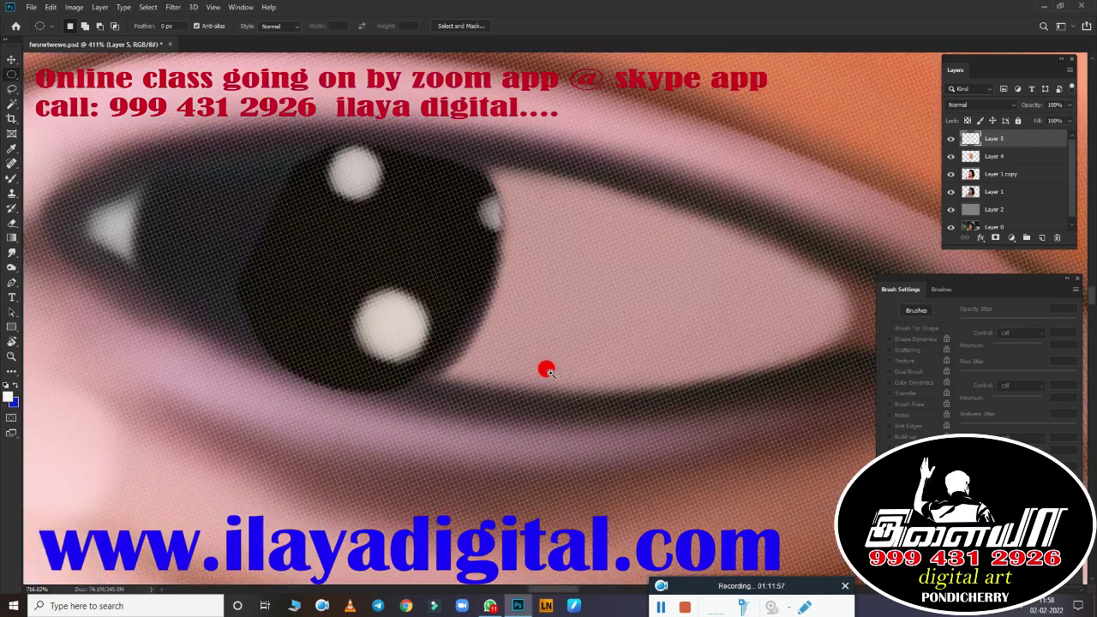
Step: Smudge the copied iris's grey left and top edges into the eye, then view the whole face
{"action": "key", "text": "r"}
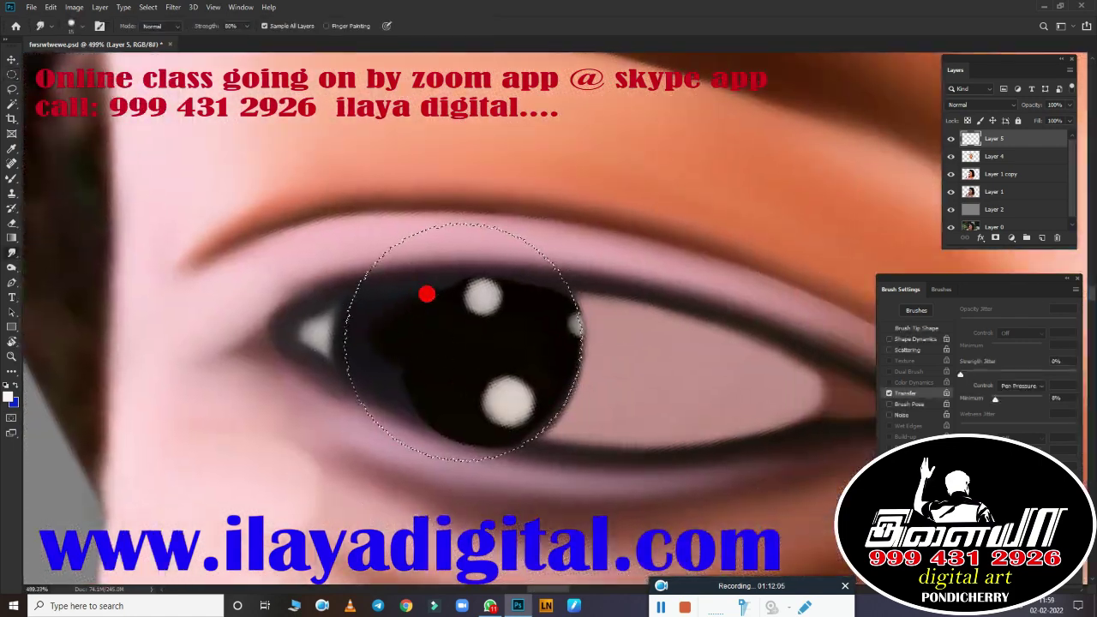
{"action": "left_click_drag", "start_coordinate": [342, 319], "coordinate": [426, 384]}
{"action": "mouse_move", "coordinate": [355, 352]}
{"action": "left_mouse_down"}
{"action": "mouse_move", "coordinate": [450, 286]}
{"action": "mouse_move", "coordinate": [525, 435]}
{"action": "mouse_move", "coordinate": [477, 314]}
{"action": "mouse_move", "coordinate": [573, 291]}
{"action": "mouse_move", "coordinate": [583, 372]}
{"action": "mouse_move", "coordinate": [464, 383]}
{"action": "mouse_move", "coordinate": [328, 309]}
{"action": "mouse_move", "coordinate": [311, 334]}
{"action": "mouse_move", "coordinate": [520, 460]}
{"action": "left_mouse_up"}
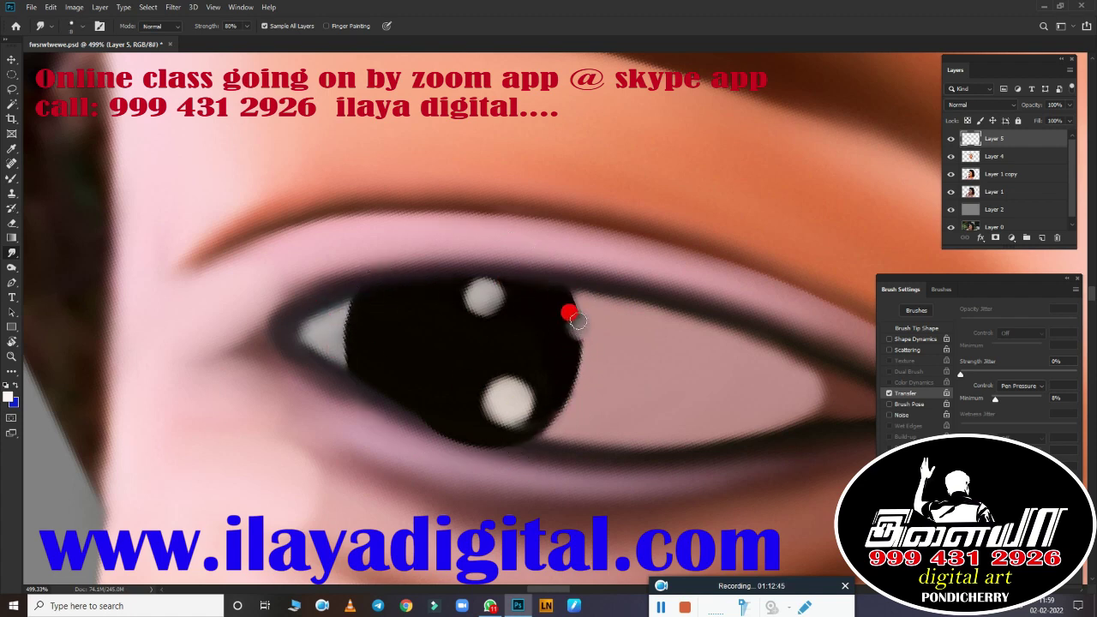
{"action": "key", "text": "e"}
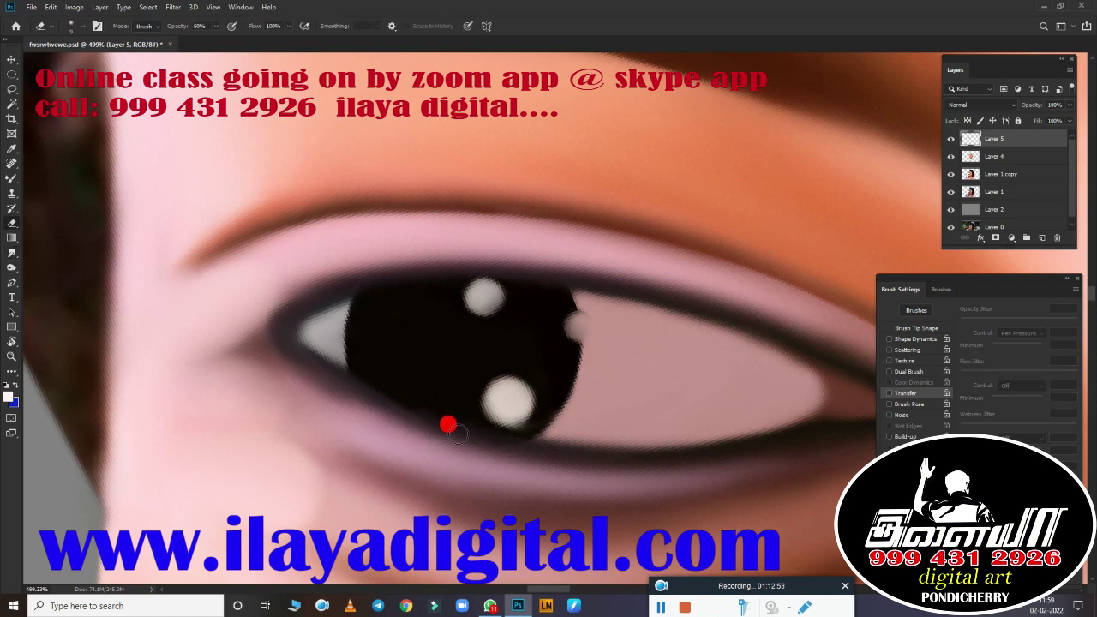
{"action": "key", "text": "ctrl+0"}
{"action": "scroll", "coordinate": [400, 385], "scroll_direction": "up", "scroll_amount": 3}
{"action": "scroll", "coordinate": [590, 365], "scroll_direction": "up", "scroll_amount": 2}
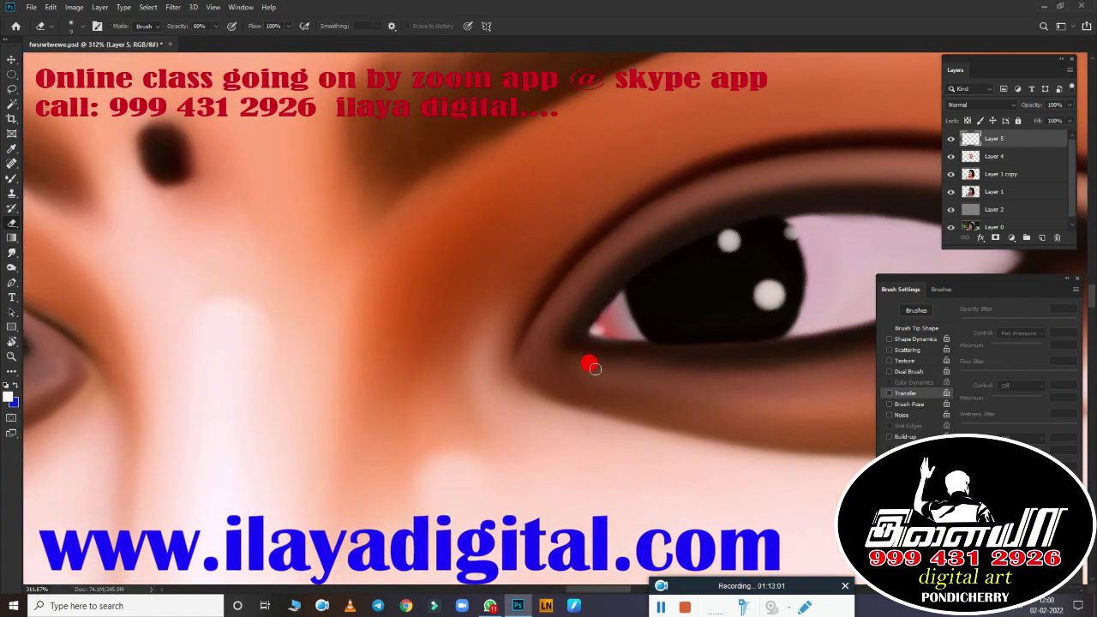
Step: Copy the pink tear-duct corner onto its own layer
{"action": "key", "text": "l"}
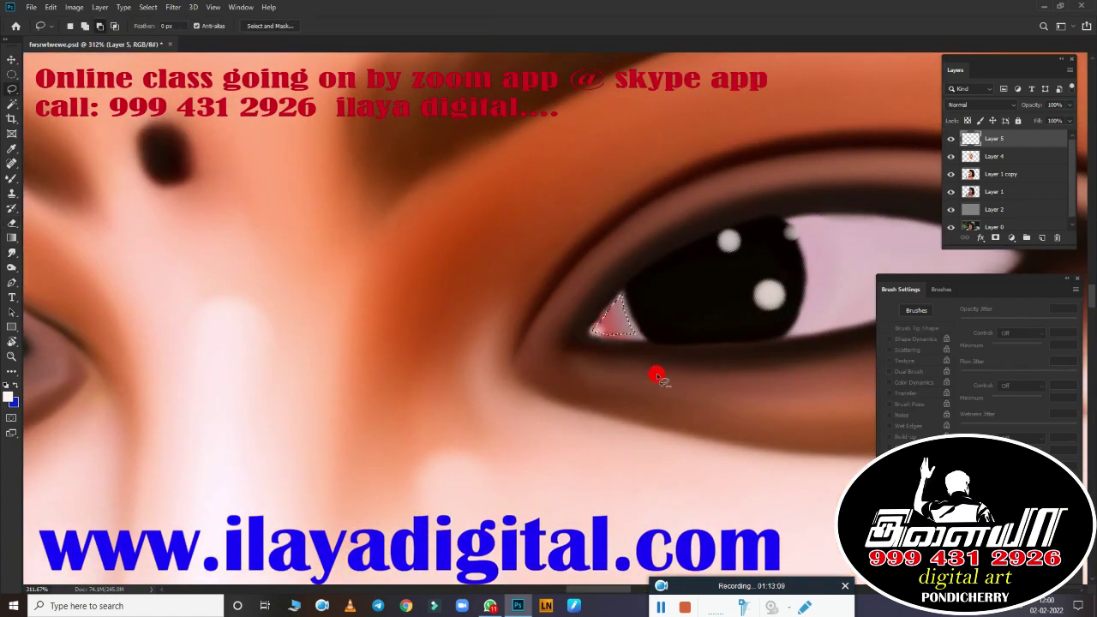
{"action": "key", "text": "ctrl+j"}
{"action": "key", "text": "Return"}
{"action": "key", "text": "alt+bracketleft"}
{"action": "key", "text": "ctrl+bracketright"}
Step: Flip the corner copy horizontally and rotate it into the left eye's inner corner
{"action": "key", "text": "ctrl+t"}
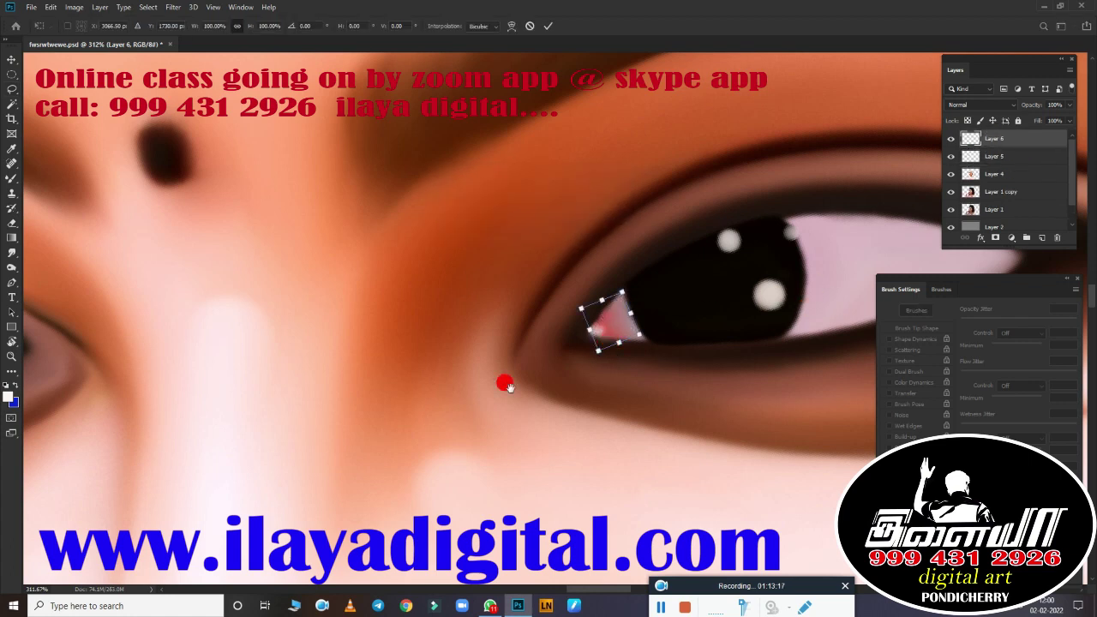
{"action": "left_click_drag", "start_coordinate": [502, 380], "coordinate": [612, 391]}
{"action": "right_click", "coordinate": [506, 366]}
{"action": "left_click", "coordinate": [565, 505]}
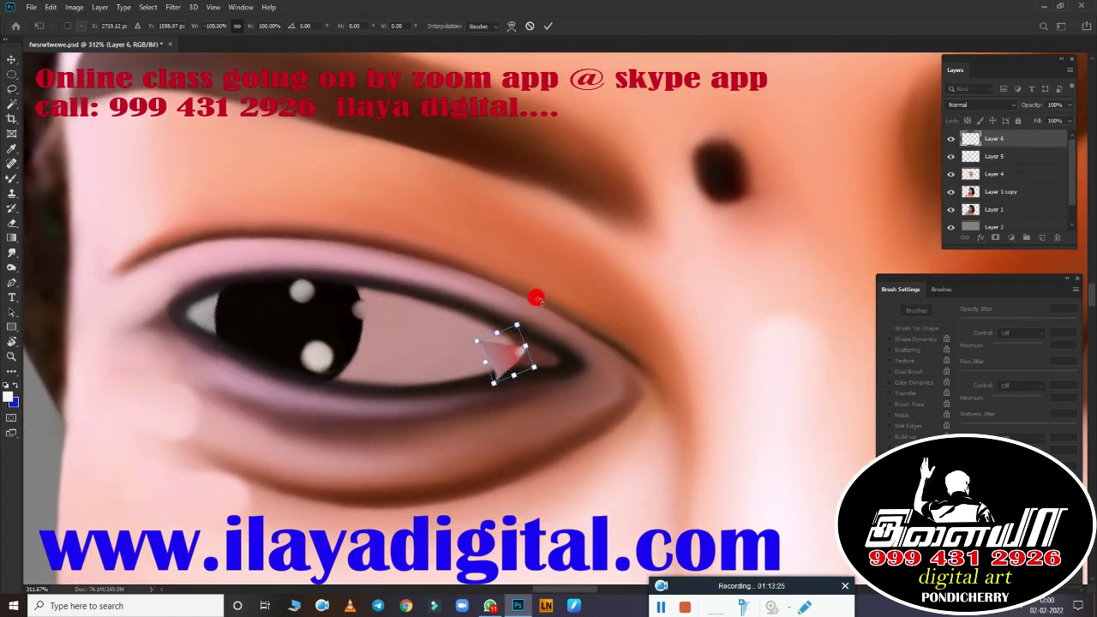
{"action": "mouse_move", "coordinate": [536, 296]}
{"action": "left_mouse_down"}
{"action": "mouse_move", "coordinate": [536, 350]}
{"action": "mouse_move", "coordinate": [510, 358]}
{"action": "left_mouse_up"}
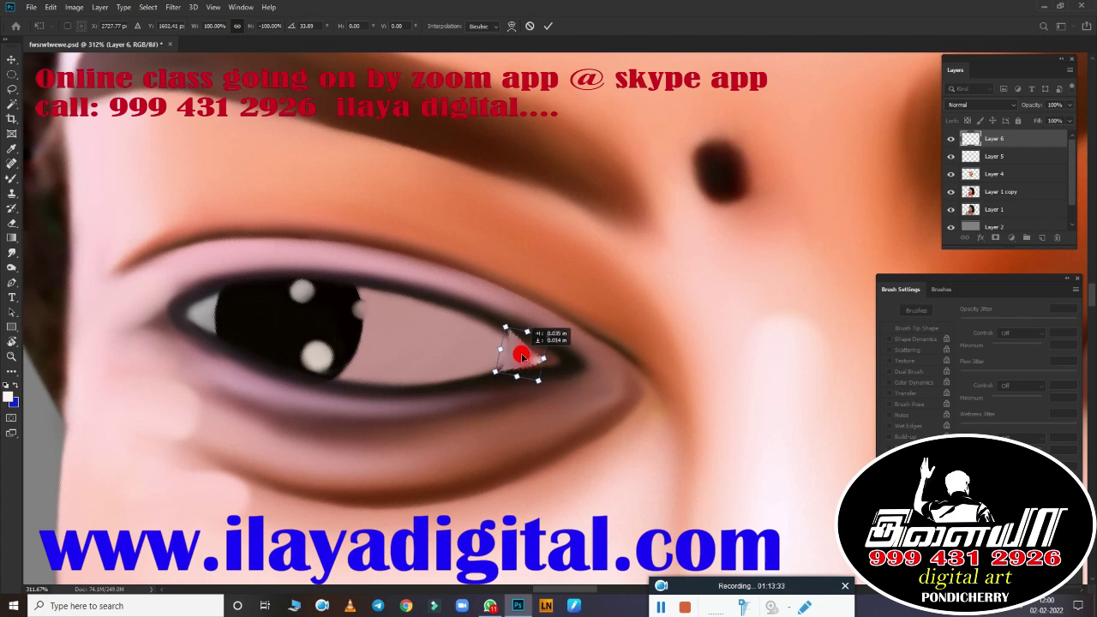
{"action": "key", "text": "Return"}
{"action": "scroll", "coordinate": [543, 403], "scroll_direction": "up", "scroll_amount": 4}
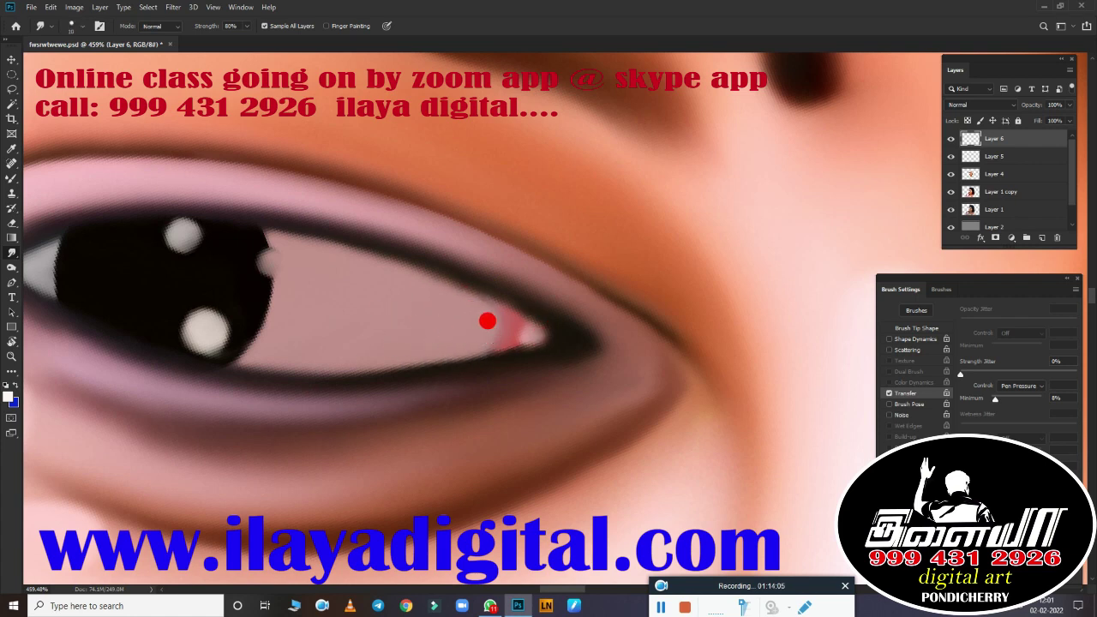
{"action": "scroll", "coordinate": [449, 299], "scroll_direction": "down", "scroll_amount": 5}
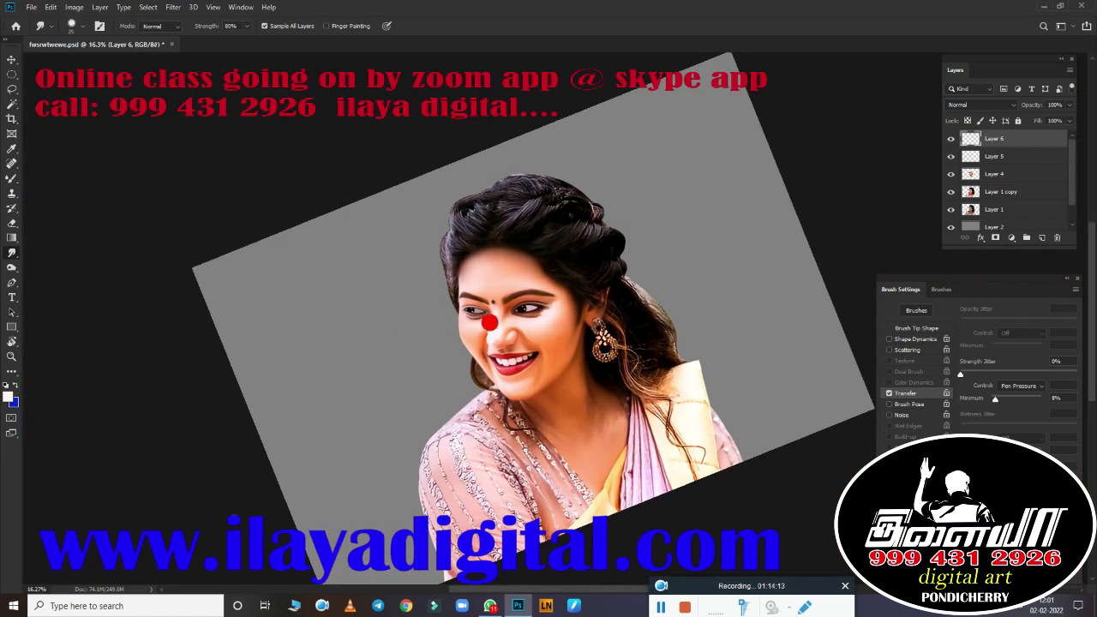
{"action": "scroll", "coordinate": [560, 178], "scroll_direction": "up", "scroll_amount": 2}
{"action": "scroll", "coordinate": [441, 333], "scroll_direction": "up", "scroll_amount": 2}
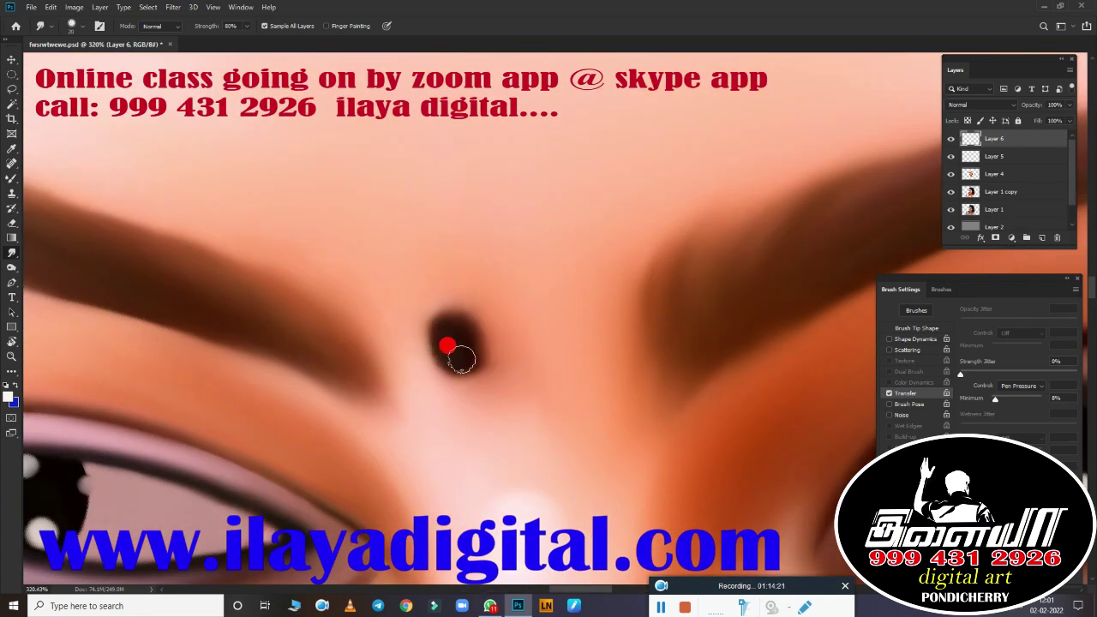
{"action": "key", "text": "ctrl+0"}
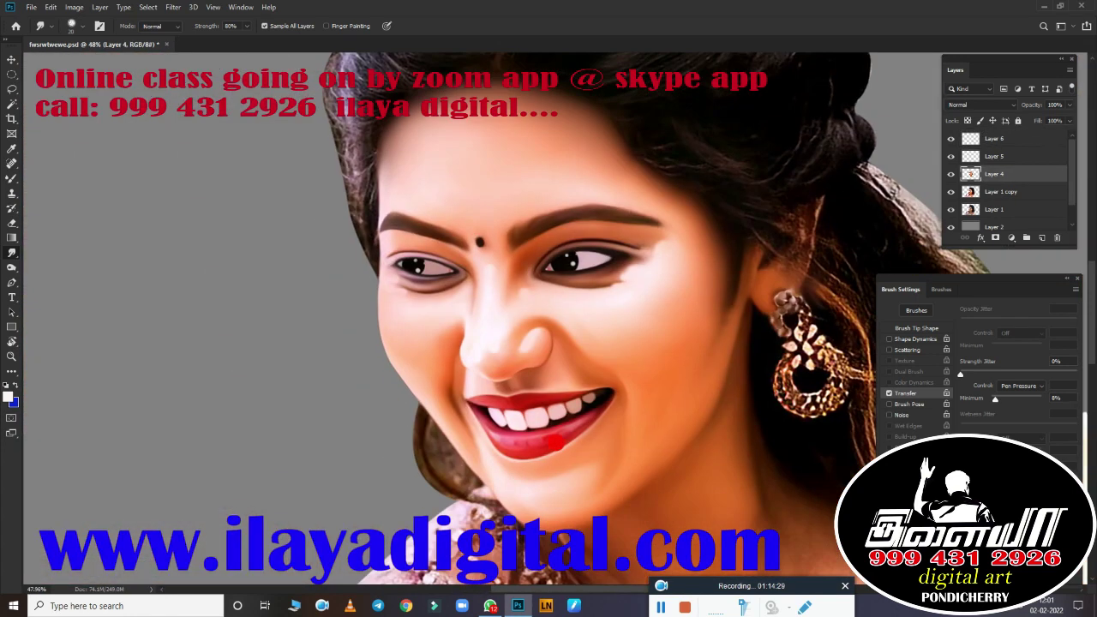
{"action": "scroll", "coordinate": [579, 299], "scroll_direction": "down", "scroll_amount": 2}
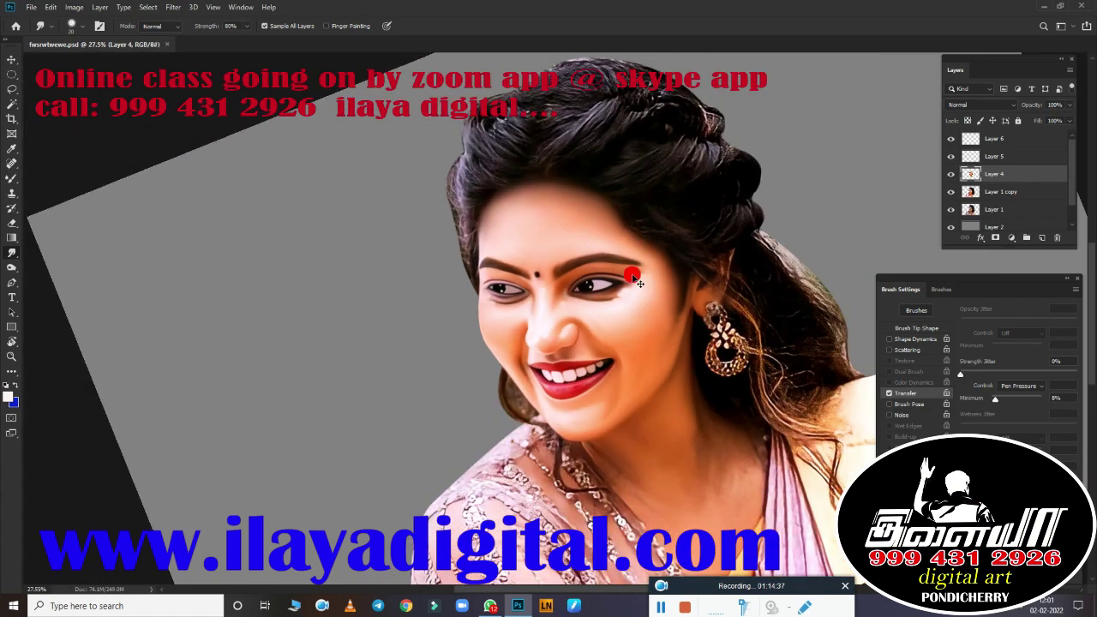
{"action": "scroll", "coordinate": [674, 360], "scroll_direction": "up", "scroll_amount": 1}
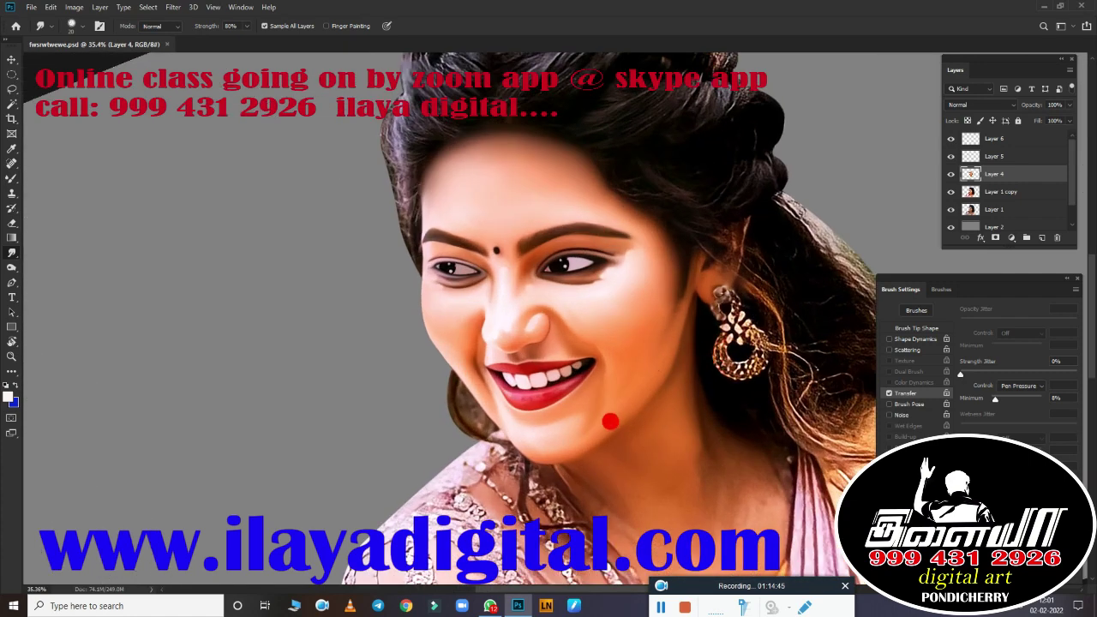
{"action": "scroll", "coordinate": [609, 421], "scroll_direction": "up", "scroll_amount": 2}
Step: Merge down the eye-detail layers, then smudge the neck shadows near the jaw and below the earring
{"action": "scroll", "coordinate": [612, 340], "scroll_direction": "up", "scroll_amount": 1}
{"action": "key", "text": "ctrl+e"}
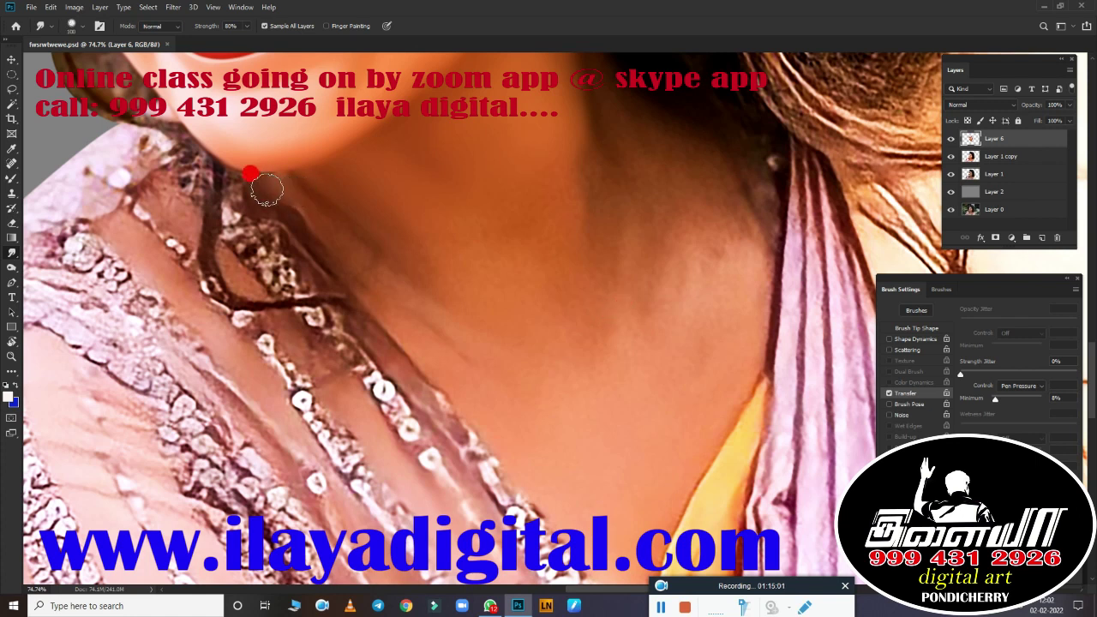
{"action": "left_click_drag", "start_coordinate": [266, 190], "coordinate": [461, 190]}
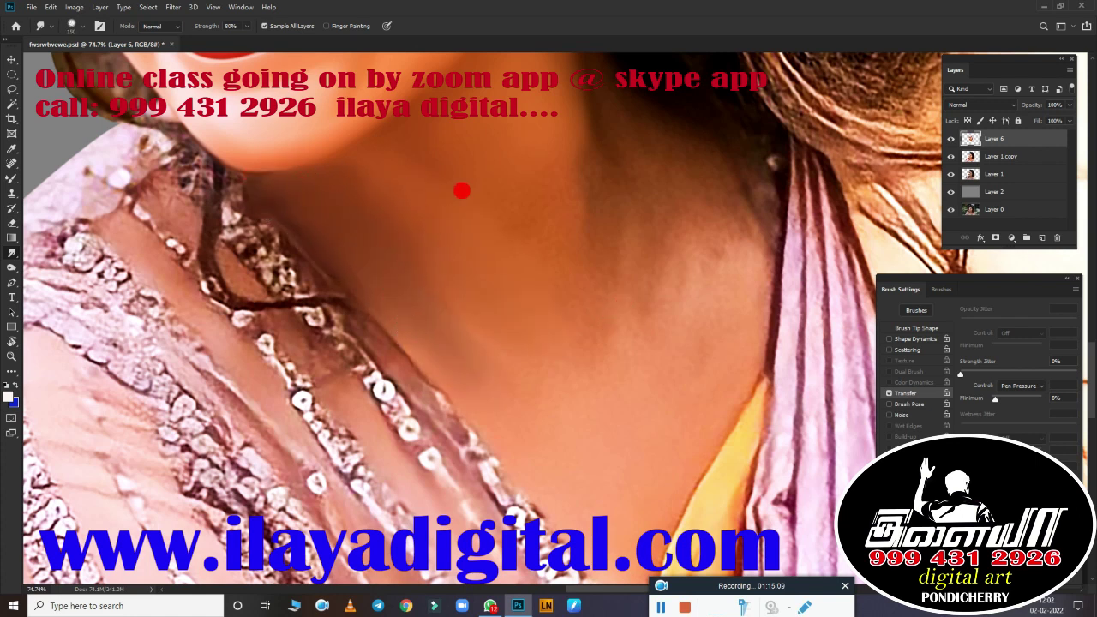
{"action": "left_click_drag", "start_coordinate": [394, 286], "coordinate": [419, 303]}
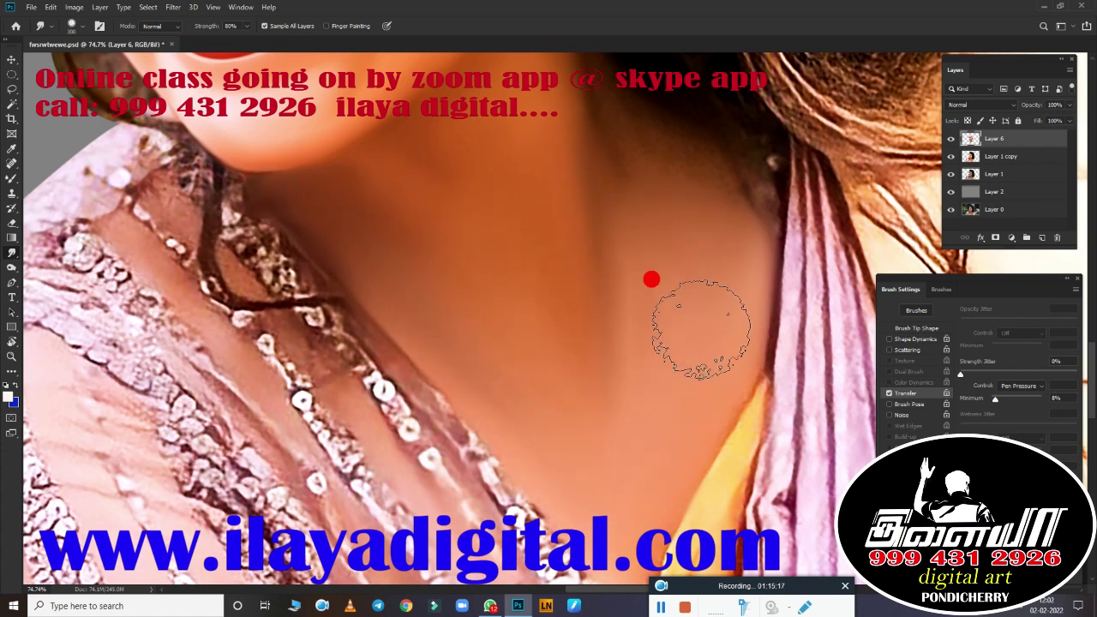
{"action": "mouse_move", "coordinate": [652, 279]}
{"action": "left_mouse_down"}
{"action": "mouse_move", "coordinate": [669, 123]}
{"action": "mouse_move", "coordinate": [702, 228]}
{"action": "mouse_move", "coordinate": [595, 206]}
{"action": "mouse_move", "coordinate": [674, 126]}
{"action": "mouse_move", "coordinate": [568, 152]}
{"action": "mouse_move", "coordinate": [565, 311]}
{"action": "mouse_move", "coordinate": [603, 321]}
{"action": "mouse_move", "coordinate": [558, 326]}
{"action": "left_mouse_up"}
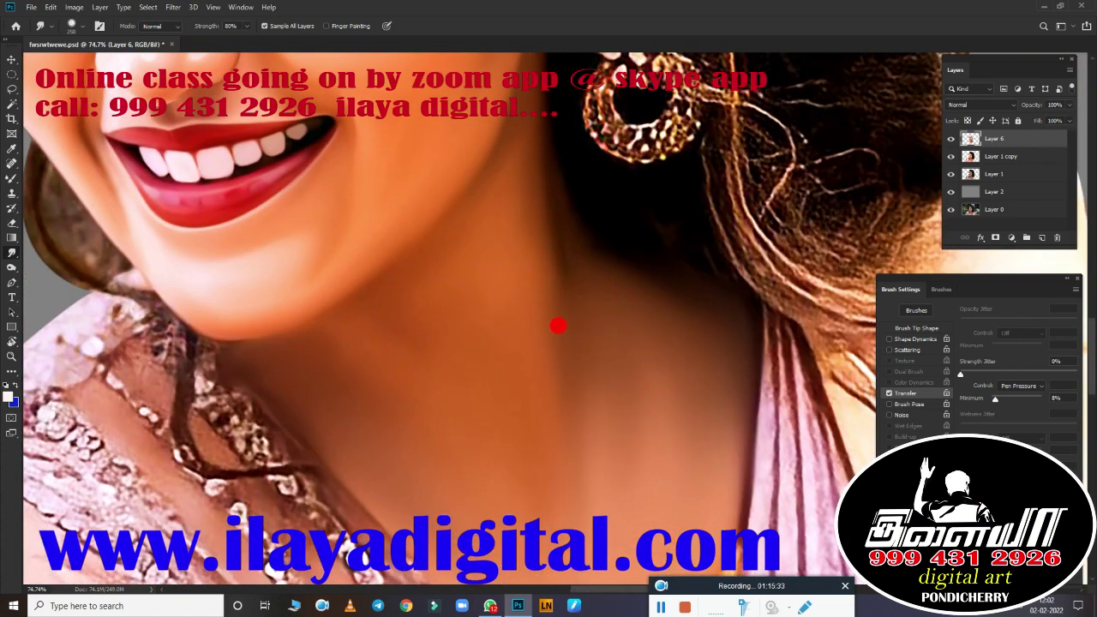
{"action": "mouse_move", "coordinate": [606, 244]}
{"action": "left_mouse_down"}
{"action": "mouse_move", "coordinate": [686, 232]}
{"action": "mouse_move", "coordinate": [554, 325]}
{"action": "left_mouse_up"}
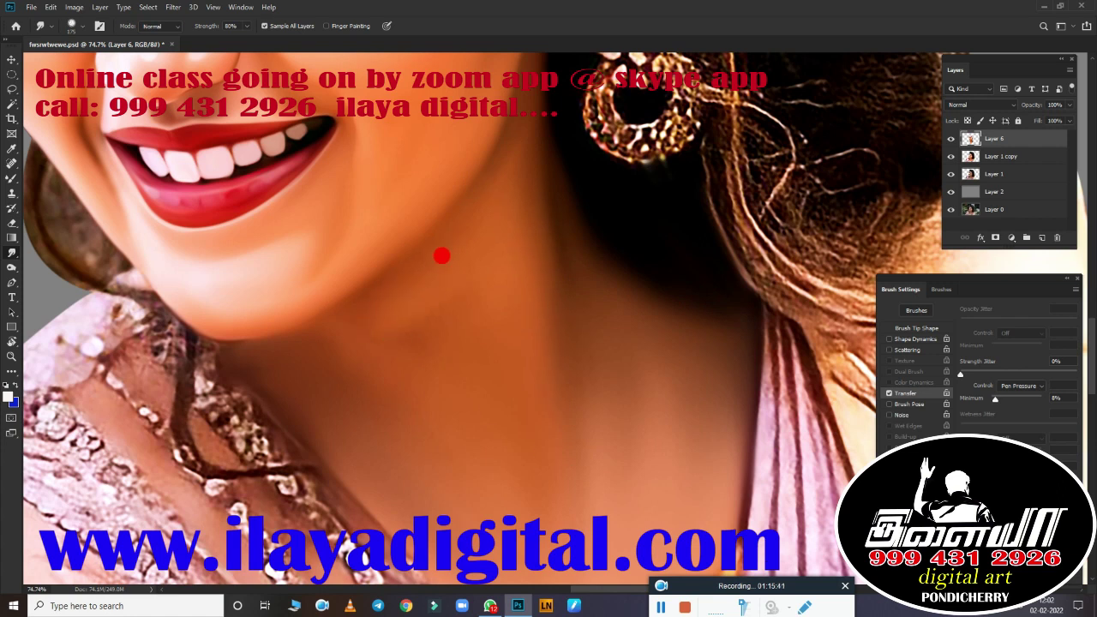
{"action": "key", "text": "ctrl+0"}
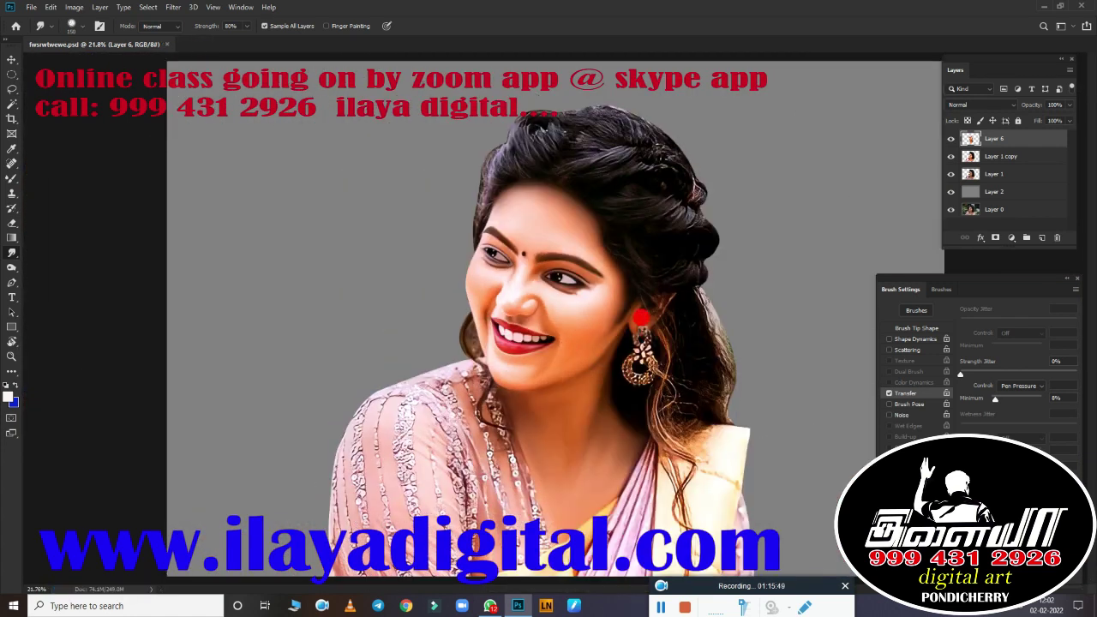
Step: Open Digital Painting Background (622).jpg from the 1150+ Digital Painting Background folder
{"action": "left_click", "coordinate": [31, 7]}
{"action": "left_click", "coordinate": [47, 26]}
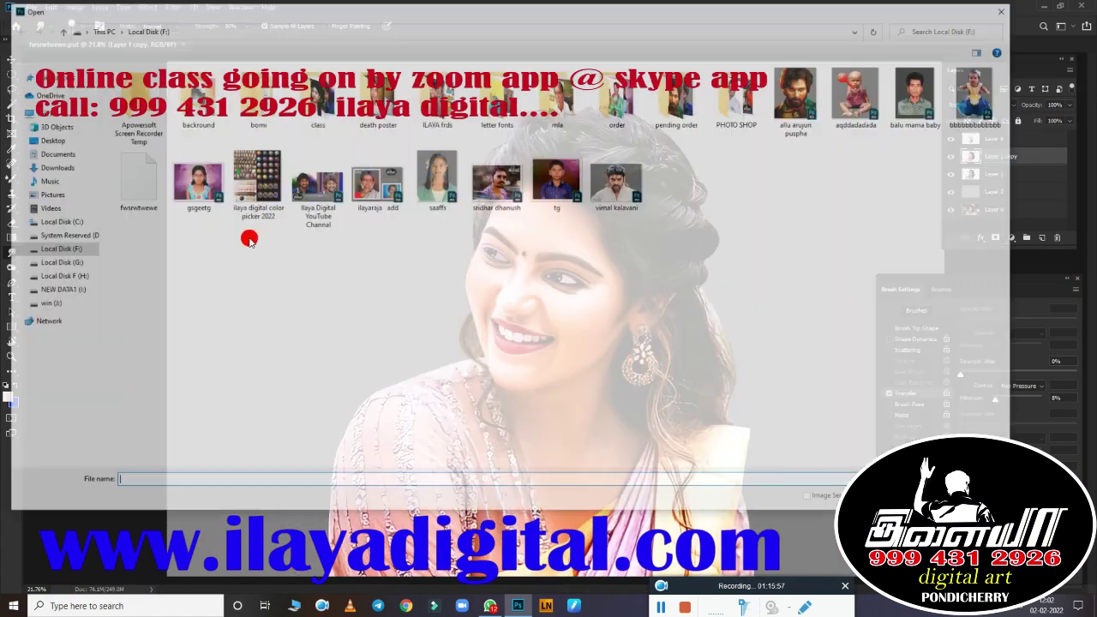
{"action": "double_click", "coordinate": [129, 93]}
{"action": "scroll", "coordinate": [404, 196], "scroll_direction": "down", "scroll_amount": 5}
{"action": "scroll", "coordinate": [428, 206], "scroll_direction": "down", "scroll_amount": 5}
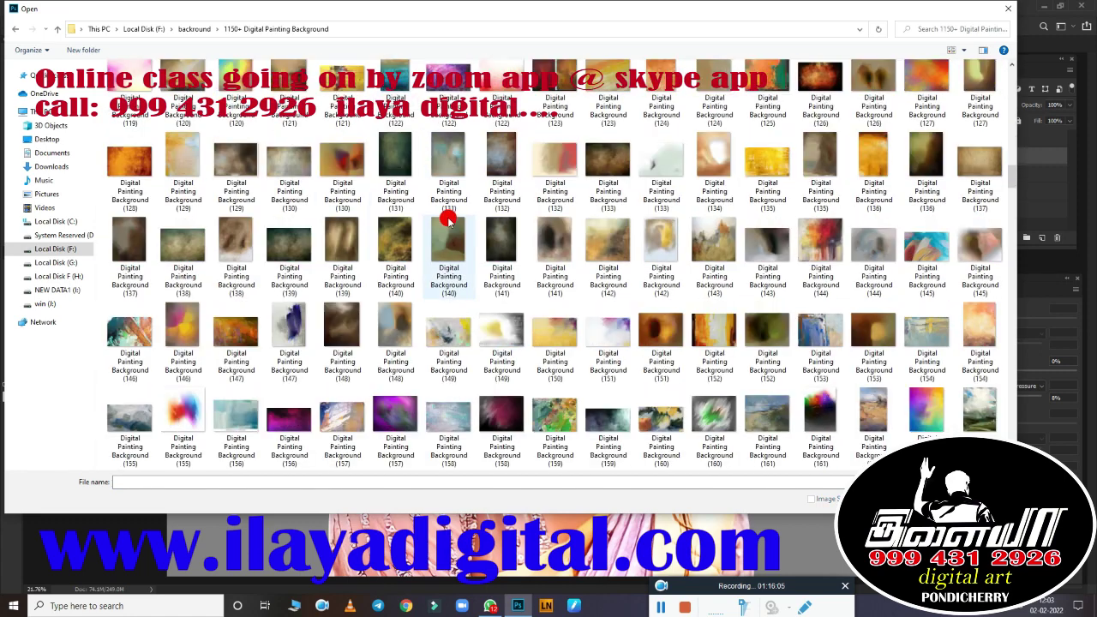
{"action": "scroll", "coordinate": [449, 220], "scroll_direction": "down", "scroll_amount": 8}
{"action": "scroll", "coordinate": [450, 222], "scroll_direction": "down", "scroll_amount": 8}
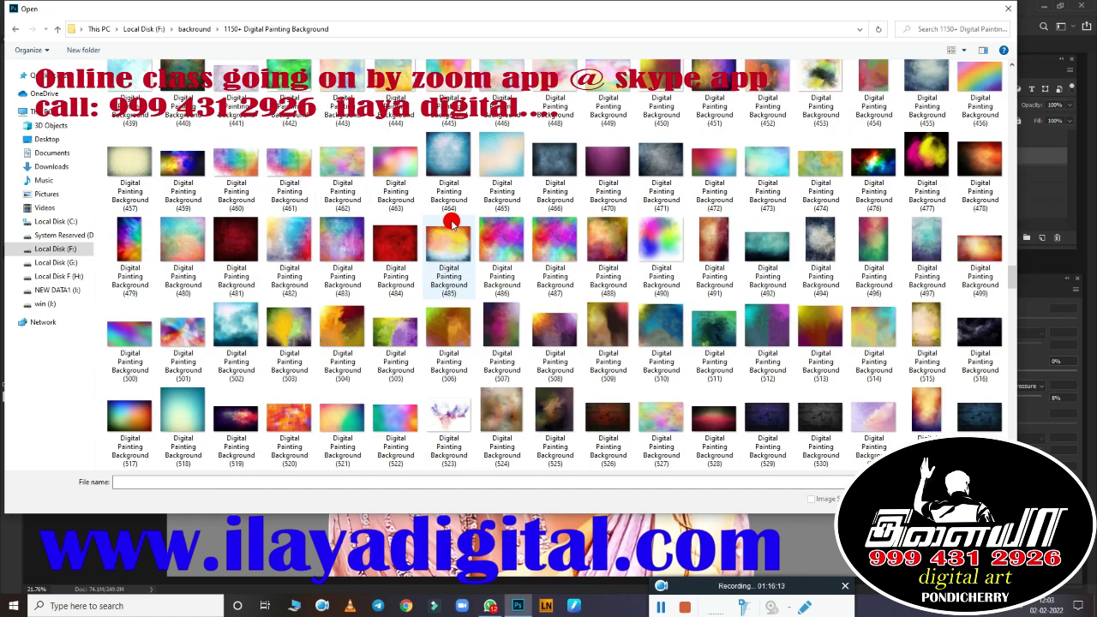
{"action": "scroll", "coordinate": [540, 249], "scroll_direction": "down", "scroll_amount": 6}
{"action": "double_click", "coordinate": [625, 271]}
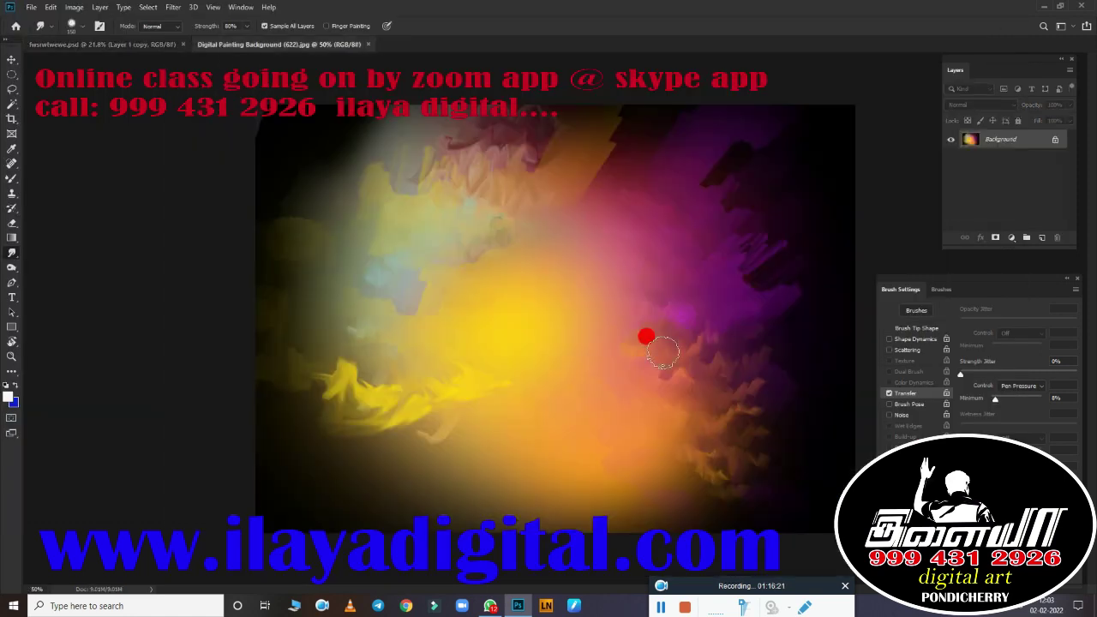
{"action": "left_click_drag", "start_coordinate": [644, 334], "coordinate": [106, 39]}
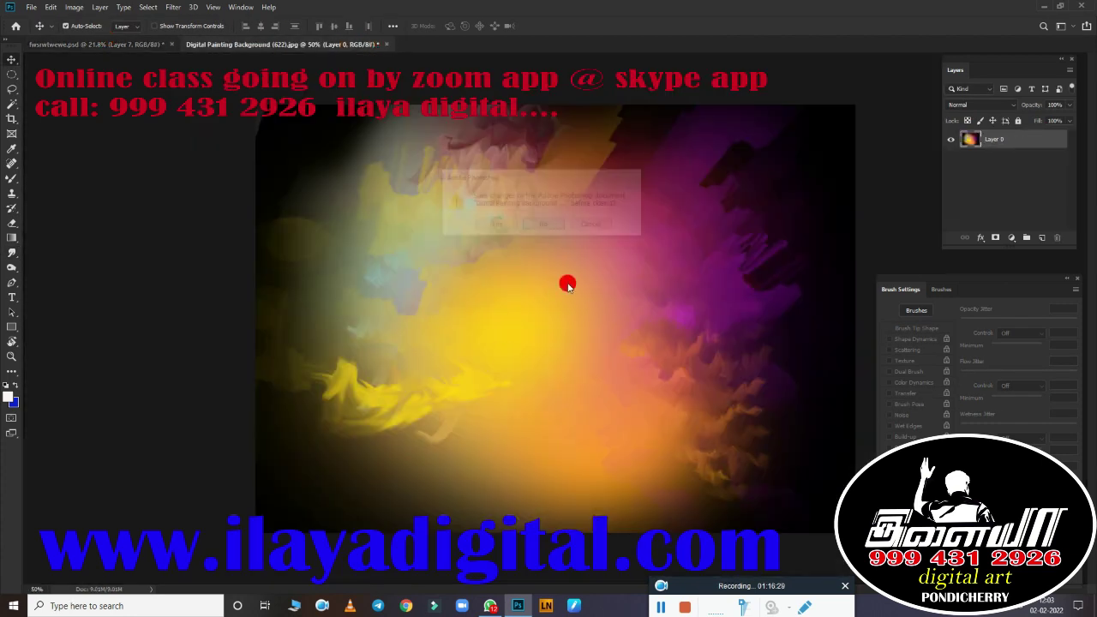
Step: Drop the painting into the portrait, flip it horizontally, scale it to fill the canvas, and send it behind the figure
{"action": "mouse_move", "coordinate": [569, 282]}
{"action": "left_mouse_down"}
{"action": "mouse_move", "coordinate": [385, 255]}
{"action": "mouse_move", "coordinate": [371, 234]}
{"action": "left_mouse_up"}
{"action": "right_click", "coordinate": [377, 219]}
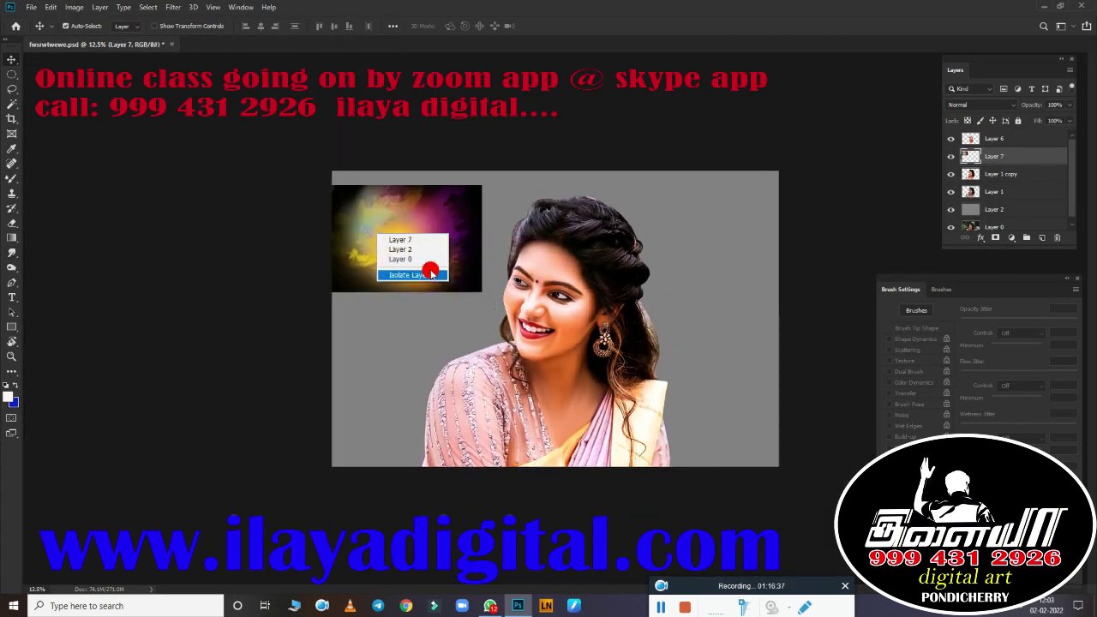
{"action": "key", "text": "ctrl+t"}
{"action": "right_click", "coordinate": [450, 254]}
{"action": "left_click", "coordinate": [480, 396]}
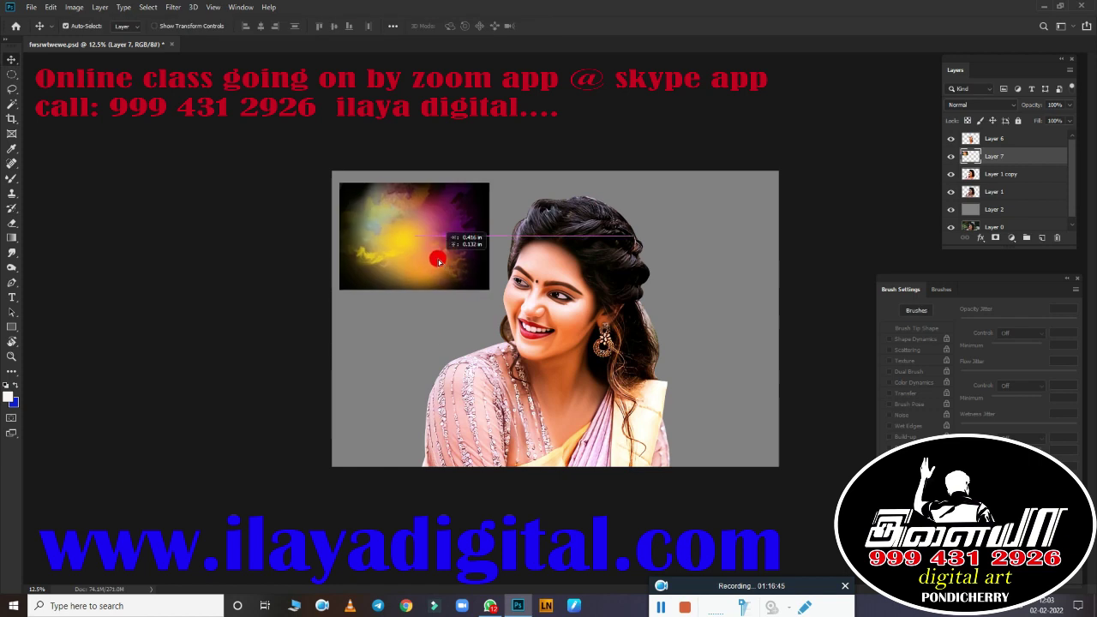
{"action": "left_click_drag", "start_coordinate": [481, 291], "coordinate": [773, 463]}
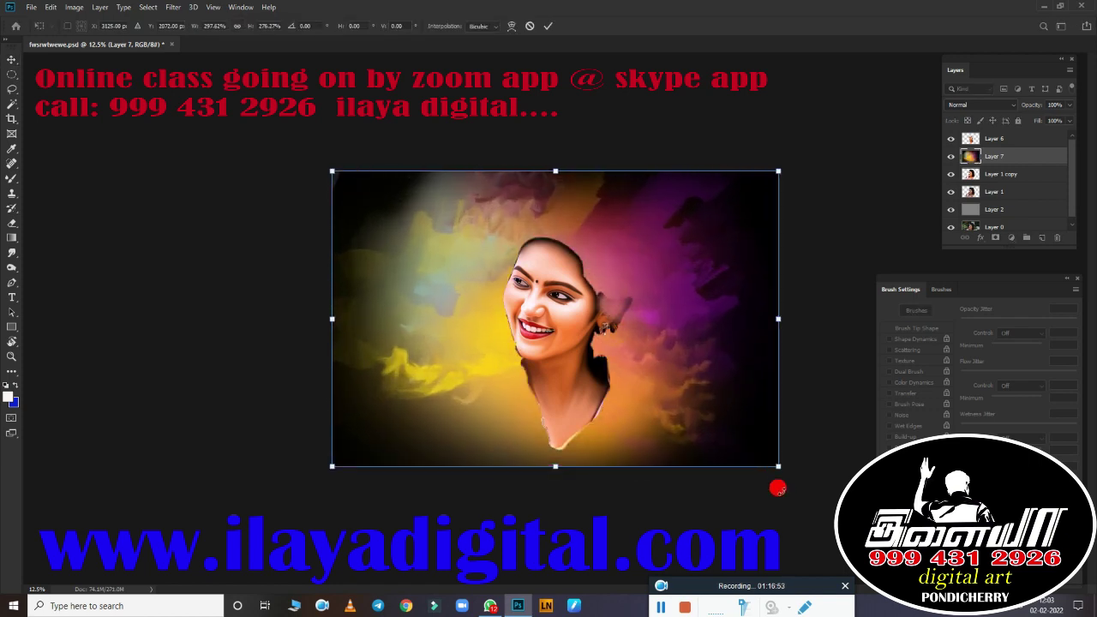
{"action": "key", "text": "Return"}
{"action": "key", "text": "ctrl+bracketleft"}
{"action": "key", "text": "ctrl+bracketleft"}
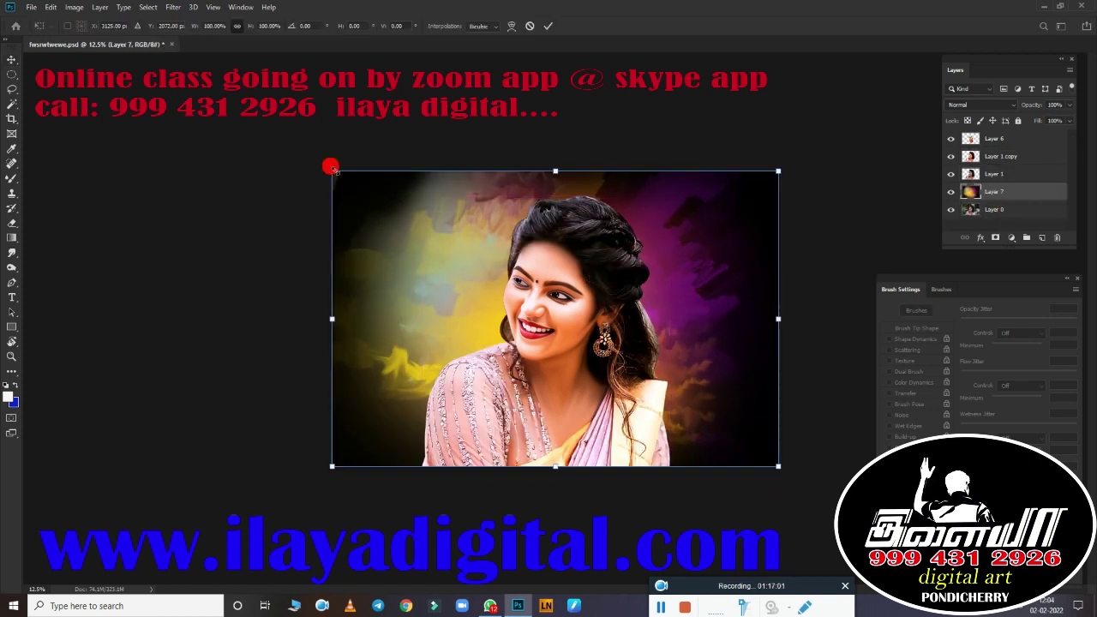
{"action": "scroll", "coordinate": [639, 348], "scroll_direction": "down", "scroll_amount": 1}
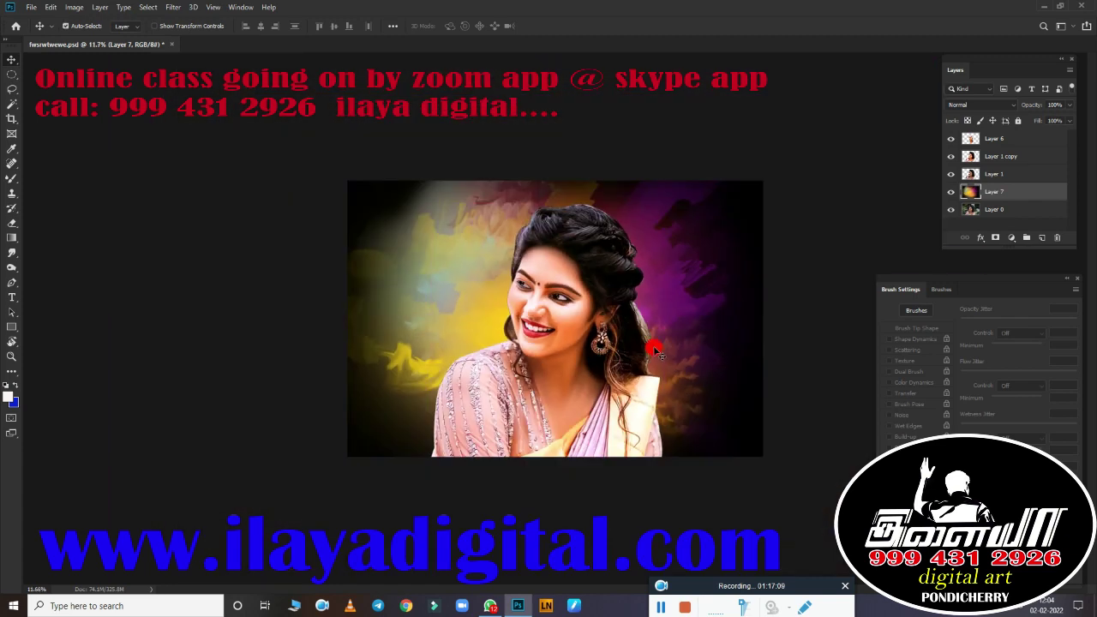
{"action": "key", "text": "ctrl+shift+alt+n"}
Step: Merge the portrait layers into Layer 8 and toggle its visibility to compare
{"action": "left_click", "coordinate": [994, 163]}
{"action": "key", "text": "ctrl+0"}
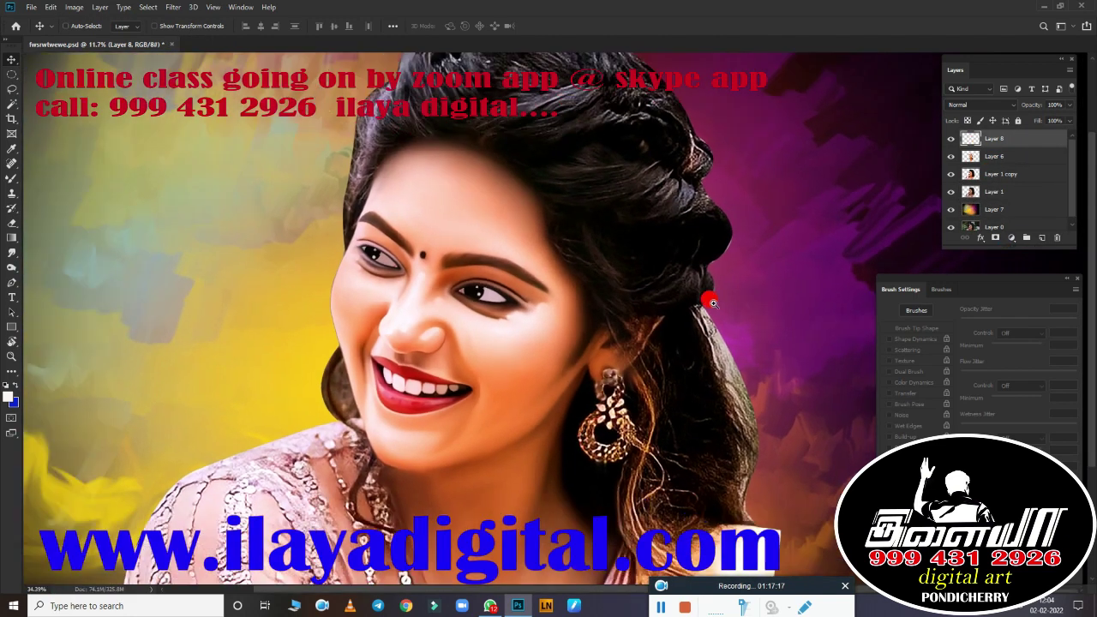
{"action": "key", "text": "ctrl+j"}
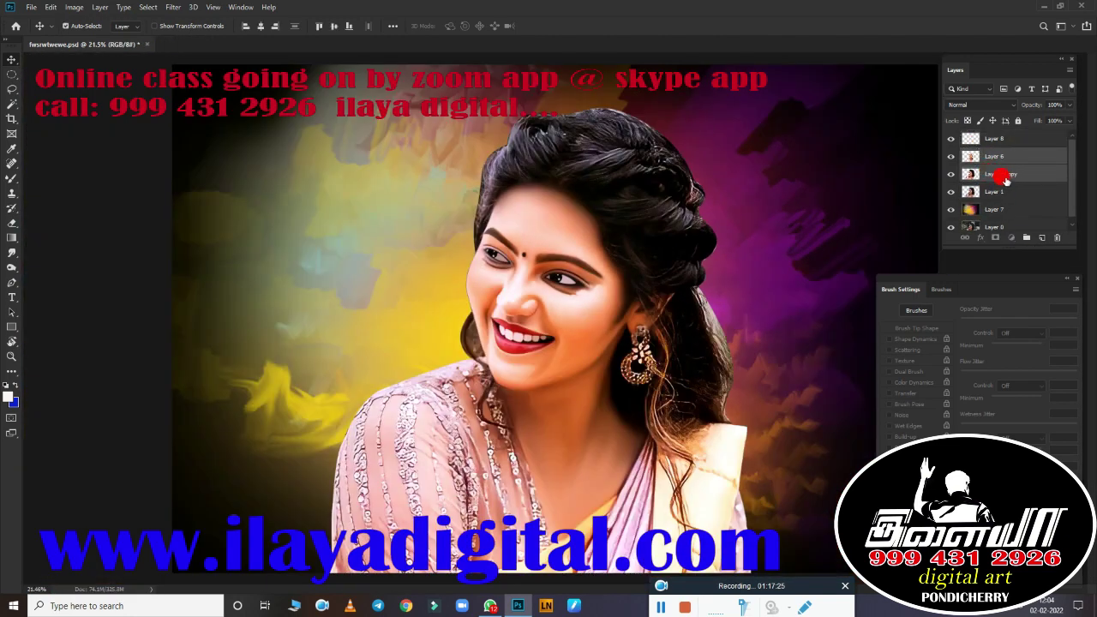
{"action": "key", "text": "ctrl+e"}
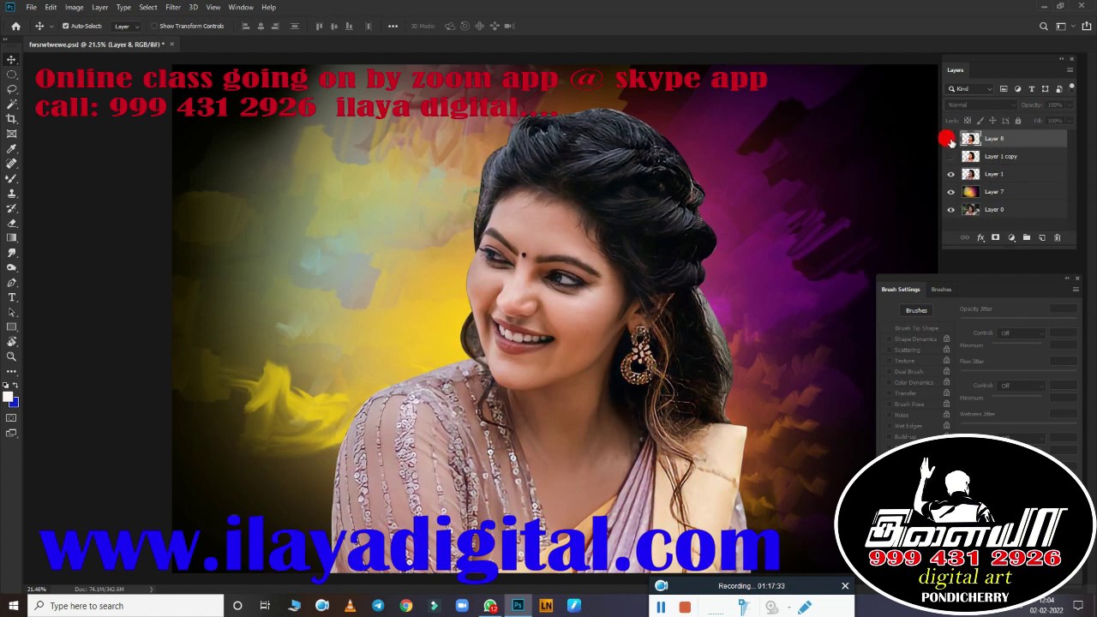
{"action": "left_click", "coordinate": [950, 140]}
{"action": "left_click", "coordinate": [947, 140]}
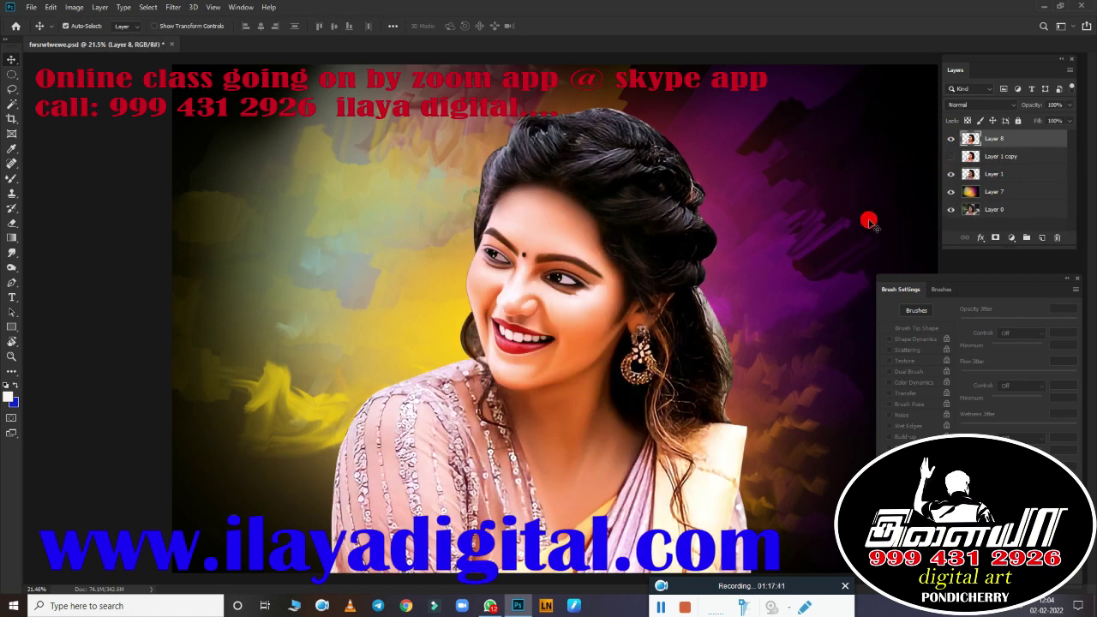
Step: Duplicate Layer 8 and apply a Color Balance of +11, -6, -15
{"action": "key", "text": "ctrl+j"}
{"action": "scroll", "coordinate": [571, 301], "scroll_direction": "up", "scroll_amount": 2}
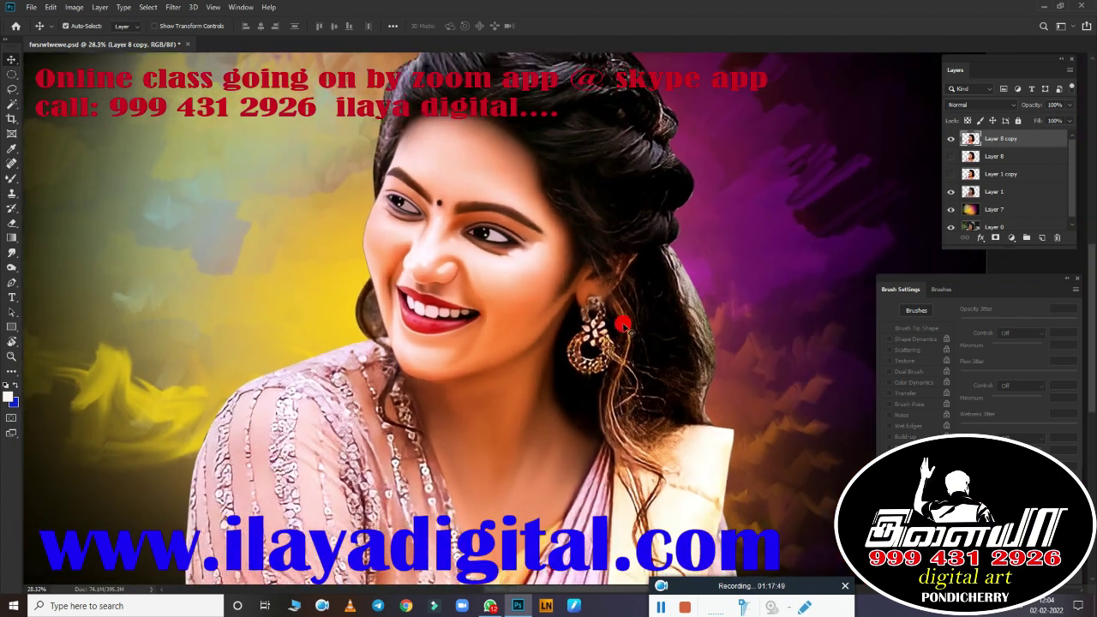
{"action": "key", "text": "ctrl+b"}
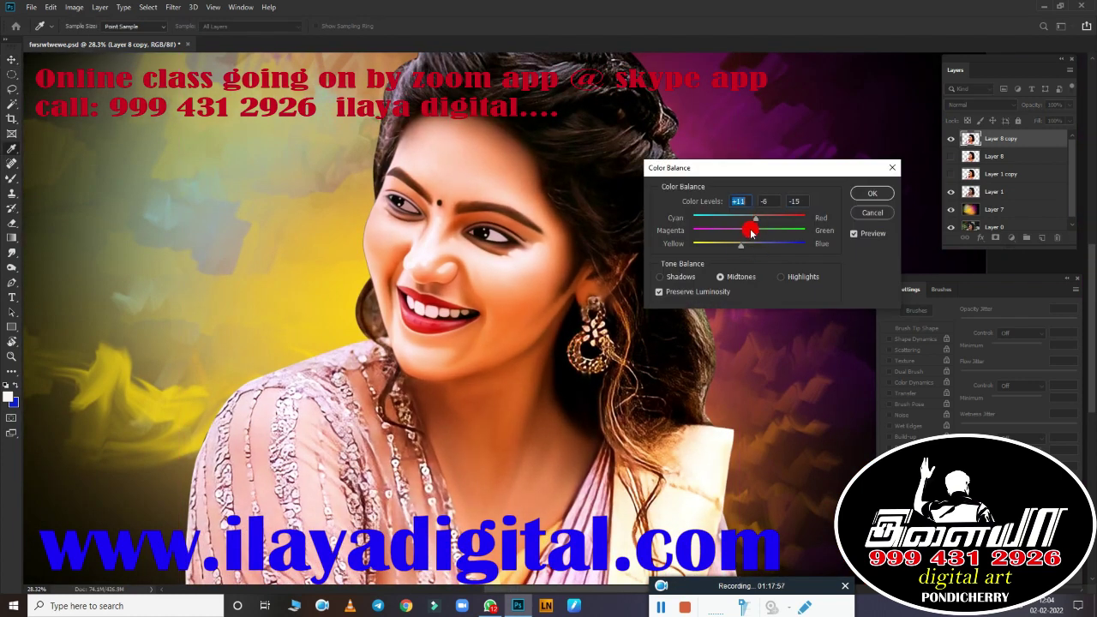
{"action": "key", "text": "Return"}
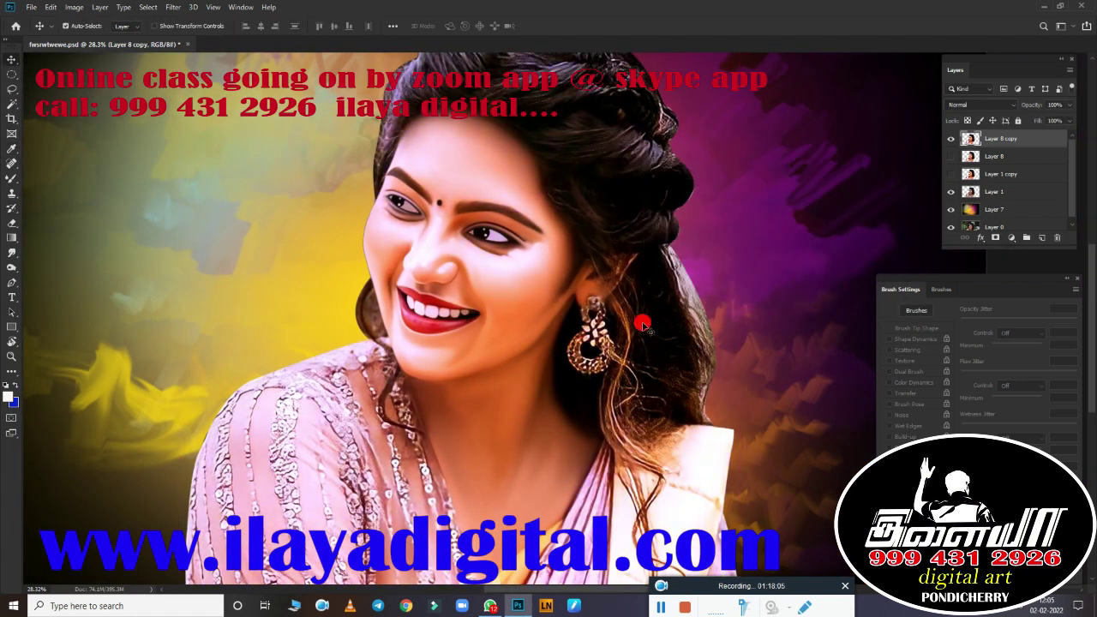
{"action": "scroll", "coordinate": [643, 324], "scroll_direction": "down", "scroll_amount": 3}
Step: On a new layer, smudge the hair across the top of the head and down the right side
{"action": "key", "text": "ctrl+shift+alt+n"}
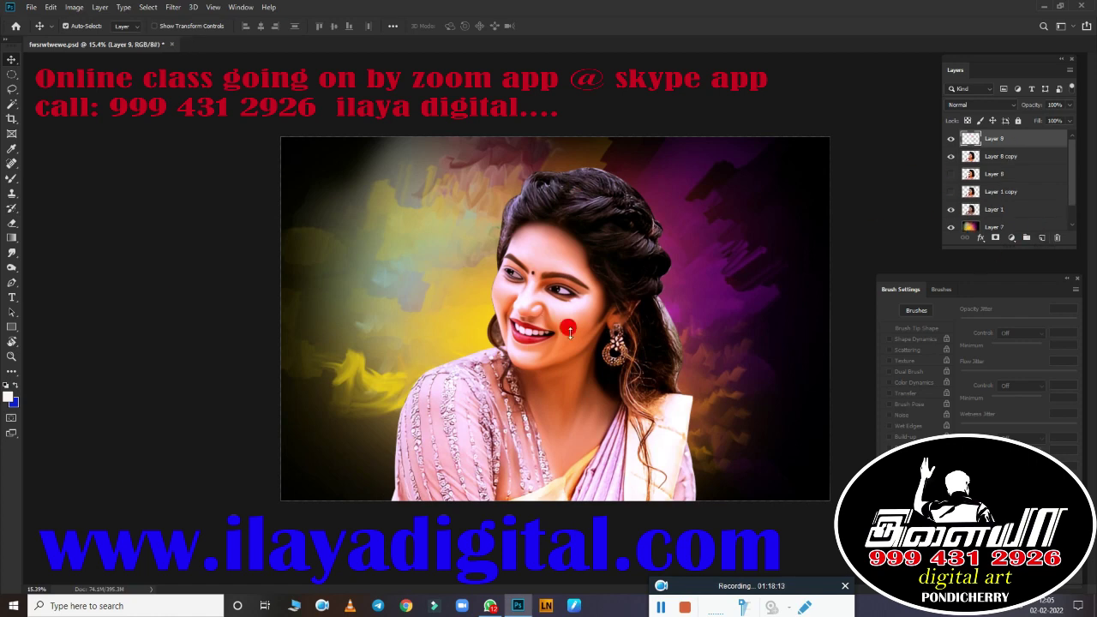
{"action": "scroll", "coordinate": [548, 319], "scroll_direction": "up", "scroll_amount": 5}
{"action": "scroll", "coordinate": [604, 350], "scroll_direction": "up", "scroll_amount": 3}
{"action": "key", "text": "r"}
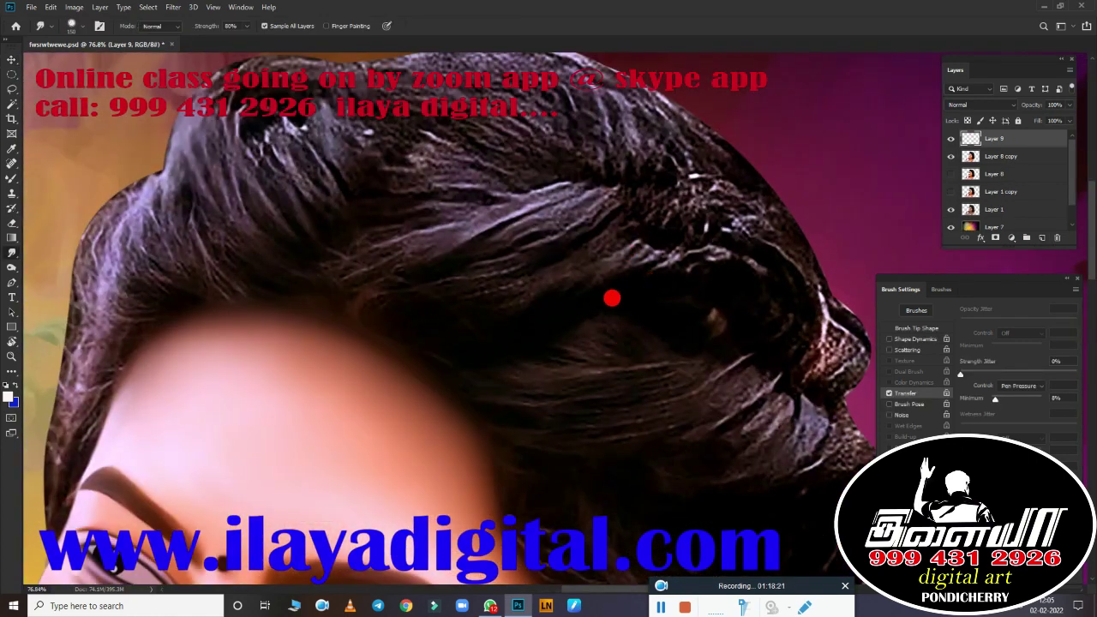
{"action": "scroll", "coordinate": [557, 274], "scroll_direction": "down", "scroll_amount": 1}
{"action": "scroll", "coordinate": [600, 177], "scroll_direction": "down", "scroll_amount": 5}
{"action": "scroll", "coordinate": [594, 186], "scroll_direction": "up", "scroll_amount": 3}
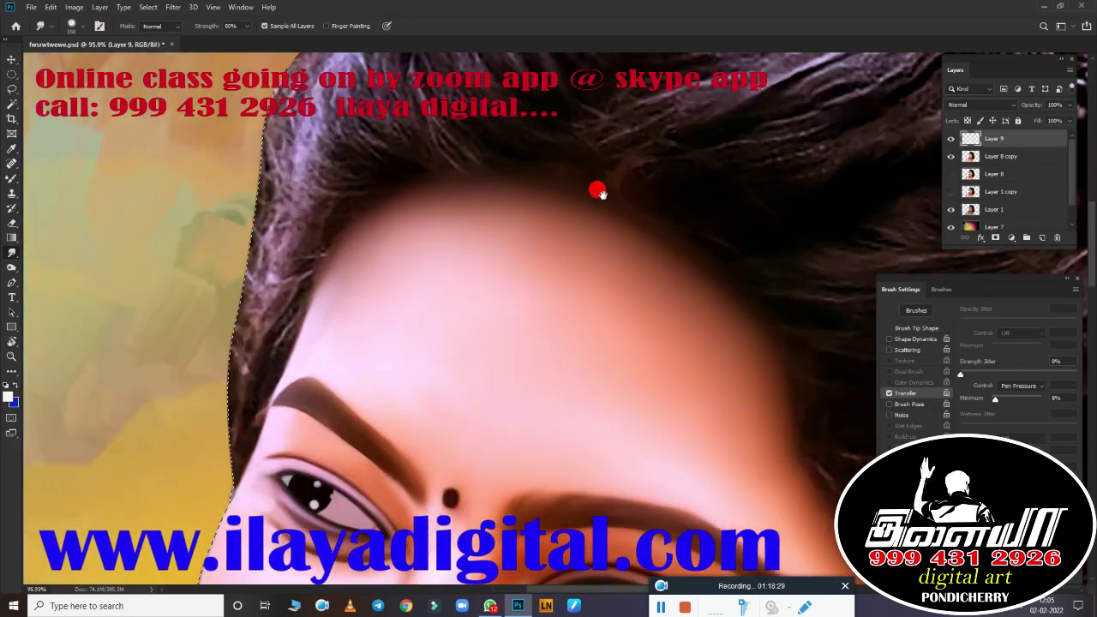
{"action": "scroll", "coordinate": [514, 240], "scroll_direction": "up", "scroll_amount": 3}
{"action": "mouse_move", "coordinate": [413, 248]}
{"action": "left_mouse_down"}
{"action": "mouse_move", "coordinate": [503, 284]}
{"action": "mouse_move", "coordinate": [568, 222]}
{"action": "mouse_move", "coordinate": [379, 289]}
{"action": "mouse_move", "coordinate": [284, 236]}
{"action": "left_mouse_up"}
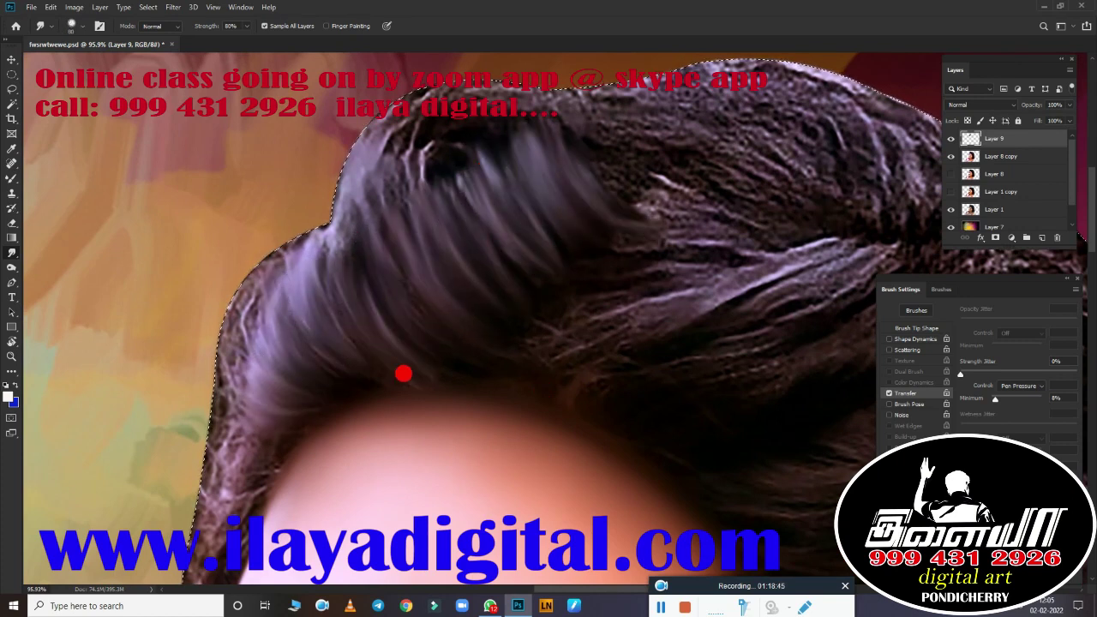
{"action": "scroll", "coordinate": [574, 342], "scroll_direction": "down", "scroll_amount": 5}
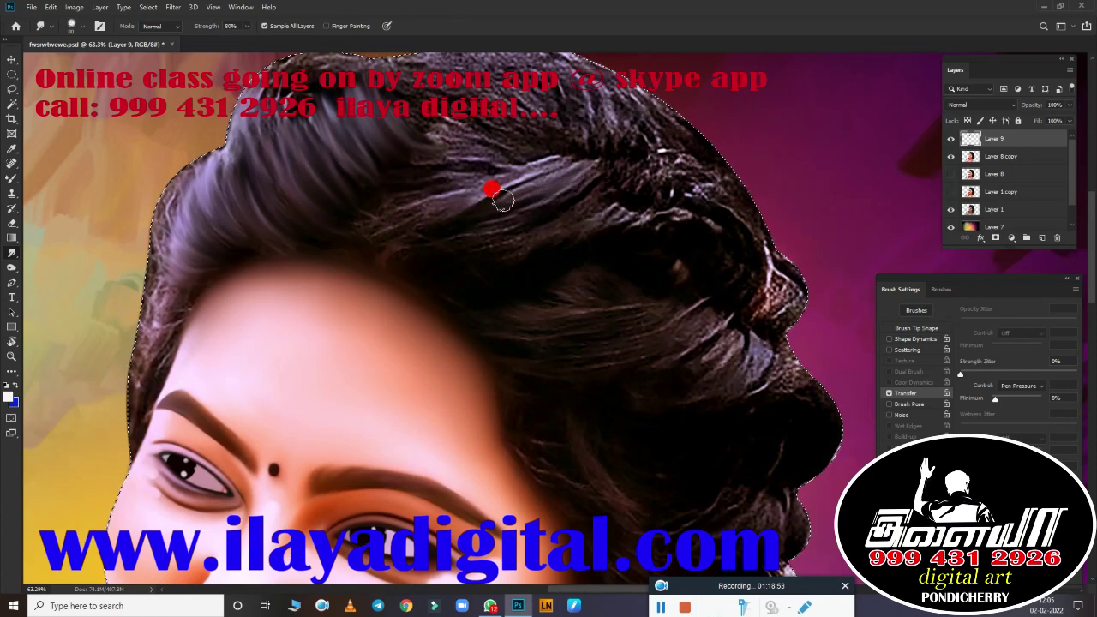
{"action": "mouse_move", "coordinate": [503, 200]}
{"action": "left_mouse_down"}
{"action": "mouse_move", "coordinate": [521, 188]}
{"action": "mouse_move", "coordinate": [579, 229]}
{"action": "left_mouse_up"}
{"action": "mouse_move", "coordinate": [389, 228]}
{"action": "left_mouse_down"}
{"action": "mouse_move", "coordinate": [367, 181]}
{"action": "mouse_move", "coordinate": [485, 296]}
{"action": "mouse_move", "coordinate": [659, 310]}
{"action": "left_mouse_up"}
{"action": "mouse_move", "coordinate": [400, 277]}
{"action": "left_mouse_down"}
{"action": "mouse_move", "coordinate": [716, 355]}
{"action": "mouse_move", "coordinate": [535, 391]}
{"action": "mouse_move", "coordinate": [537, 429]}
{"action": "left_mouse_up"}
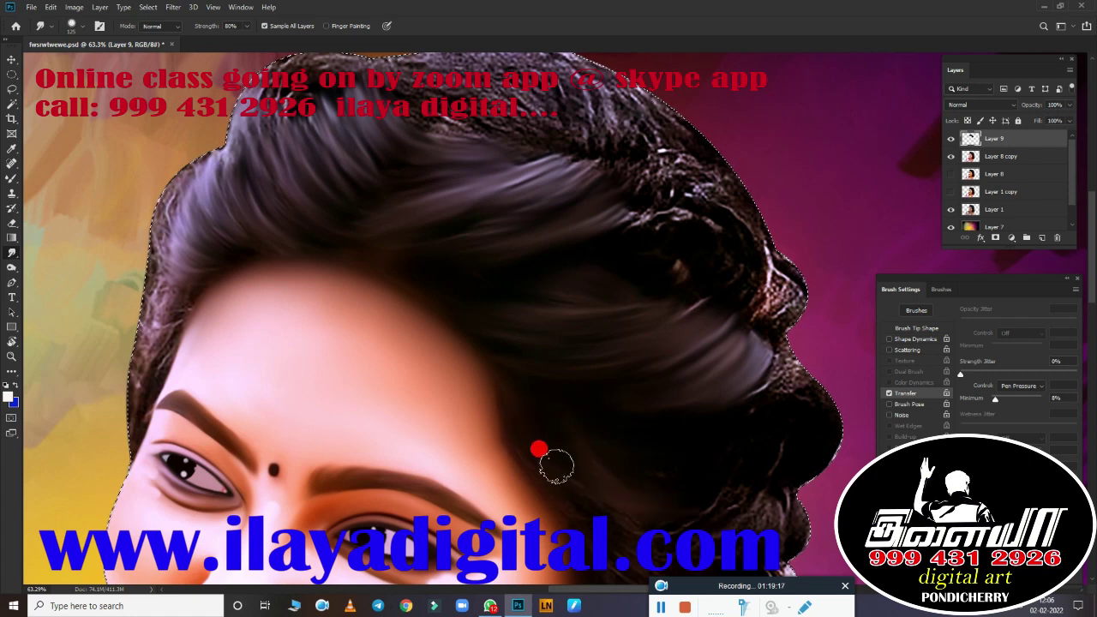
Step: Deselect and smooth the hair strands near the ear and along the top edge of the hair
{"action": "scroll", "coordinate": [661, 443], "scroll_direction": "down", "scroll_amount": 5}
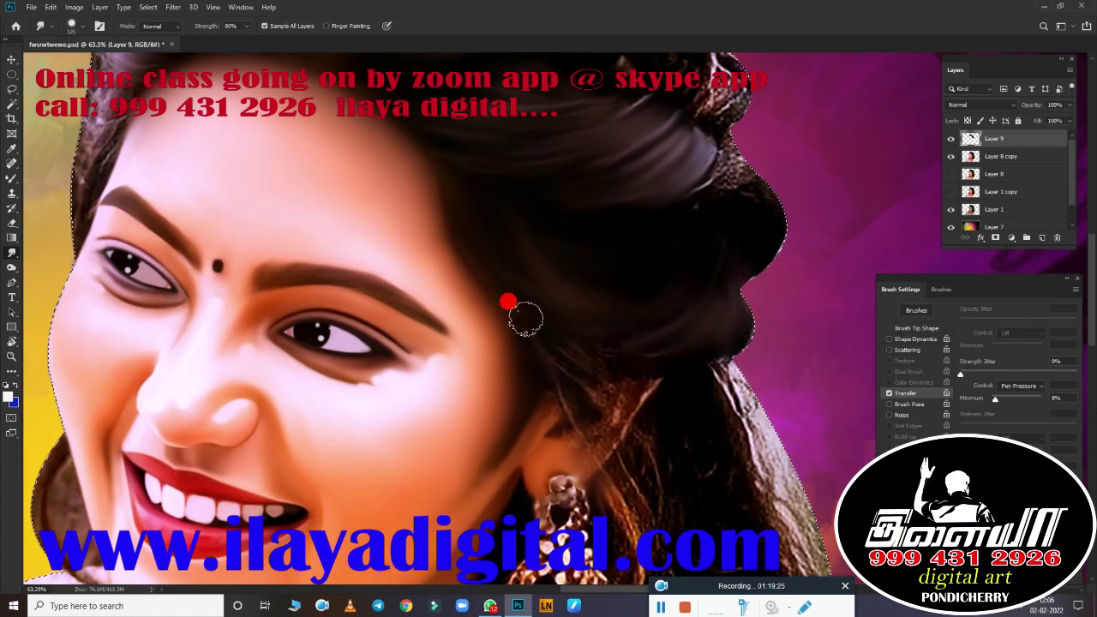
{"action": "mouse_move", "coordinate": [525, 318]}
{"action": "left_mouse_down"}
{"action": "mouse_move", "coordinate": [588, 421]}
{"action": "mouse_move", "coordinate": [524, 353]}
{"action": "mouse_move", "coordinate": [666, 387]}
{"action": "mouse_move", "coordinate": [586, 414]}
{"action": "mouse_move", "coordinate": [588, 466]}
{"action": "mouse_move", "coordinate": [685, 404]}
{"action": "mouse_move", "coordinate": [760, 502]}
{"action": "mouse_move", "coordinate": [700, 275]}
{"action": "left_mouse_up"}
{"action": "key", "text": "ctrl+d"}
{"action": "scroll", "coordinate": [699, 274], "scroll_direction": "up", "scroll_amount": 4}
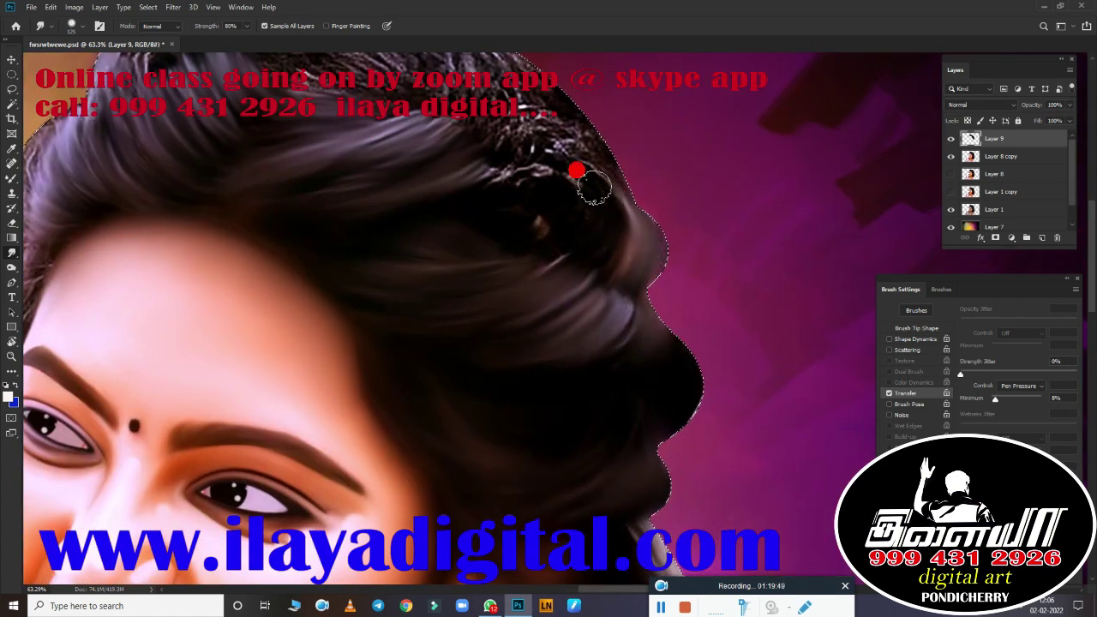
{"action": "mouse_move", "coordinate": [521, 144]}
{"action": "left_mouse_down"}
{"action": "mouse_move", "coordinate": [629, 233]}
{"action": "mouse_move", "coordinate": [563, 196]}
{"action": "mouse_move", "coordinate": [603, 147]}
{"action": "left_mouse_up"}
{"action": "left_click_drag", "start_coordinate": [624, 228], "coordinate": [726, 297]}
{"action": "mouse_move", "coordinate": [506, 201]}
{"action": "left_mouse_down"}
{"action": "mouse_move", "coordinate": [656, 200]}
{"action": "mouse_move", "coordinate": [422, 181]}
{"action": "mouse_move", "coordinate": [466, 166]}
{"action": "mouse_move", "coordinate": [642, 179]}
{"action": "left_mouse_up"}
Step: Smudge the hair beside the forehead, below and right of the earring, and over the shoulder
{"action": "mouse_move", "coordinate": [558, 226]}
{"action": "left_mouse_down"}
{"action": "mouse_move", "coordinate": [514, 284]}
{"action": "mouse_move", "coordinate": [581, 266]}
{"action": "mouse_move", "coordinate": [590, 186]}
{"action": "mouse_move", "coordinate": [534, 321]}
{"action": "mouse_move", "coordinate": [536, 288]}
{"action": "mouse_move", "coordinate": [632, 257]}
{"action": "mouse_move", "coordinate": [372, 245]}
{"action": "mouse_move", "coordinate": [639, 194]}
{"action": "left_mouse_up"}
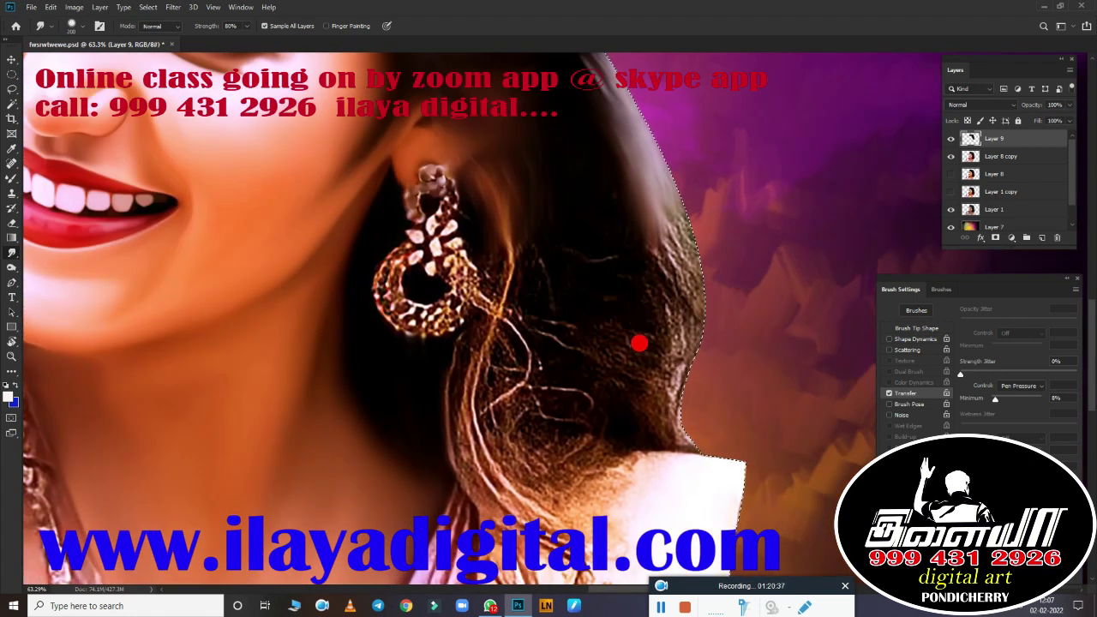
{"action": "mouse_move", "coordinate": [493, 401]}
{"action": "left_mouse_down"}
{"action": "mouse_move", "coordinate": [510, 236]}
{"action": "mouse_move", "coordinate": [486, 481]}
{"action": "mouse_move", "coordinate": [542, 447]}
{"action": "mouse_move", "coordinate": [653, 186]}
{"action": "mouse_move", "coordinate": [655, 401]}
{"action": "mouse_move", "coordinate": [746, 246]}
{"action": "left_mouse_up"}
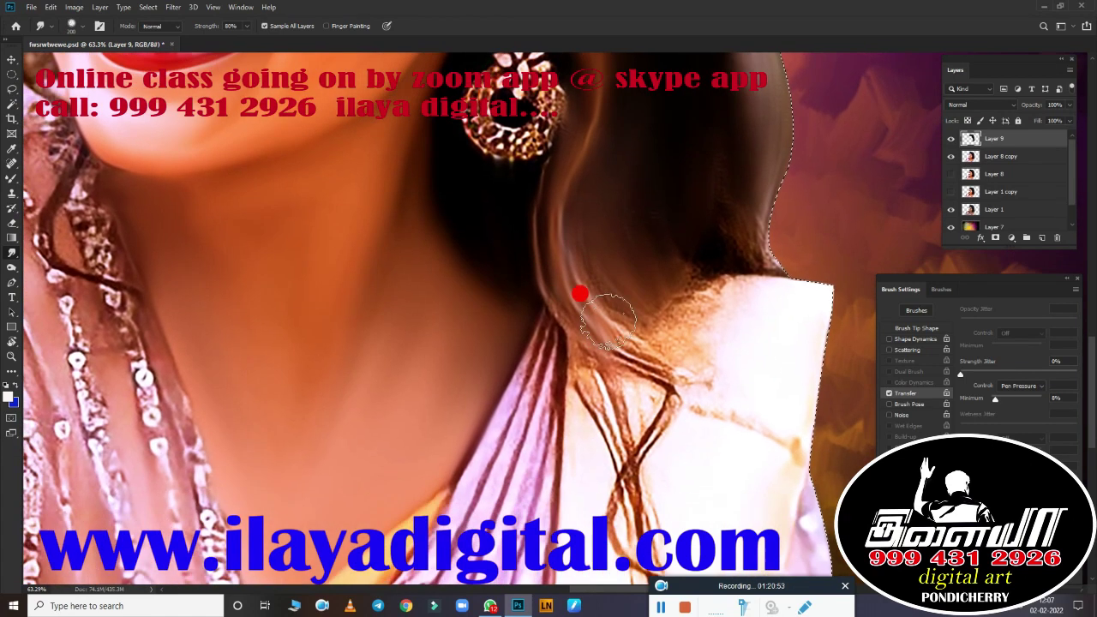
{"action": "mouse_move", "coordinate": [599, 312]}
{"action": "left_mouse_down"}
{"action": "mouse_move", "coordinate": [683, 319]}
{"action": "mouse_move", "coordinate": [733, 231]}
{"action": "left_mouse_up"}
{"action": "mouse_move", "coordinate": [742, 278]}
{"action": "left_mouse_down"}
{"action": "mouse_move", "coordinate": [703, 317]}
{"action": "mouse_move", "coordinate": [778, 391]}
{"action": "left_mouse_up"}
{"action": "scroll", "coordinate": [591, 297], "scroll_direction": "down", "scroll_amount": 2}
{"action": "scroll", "coordinate": [624, 364], "scroll_direction": "down", "scroll_amount": 1}
{"action": "scroll", "coordinate": [624, 364], "scroll_direction": "up", "scroll_amount": 2}
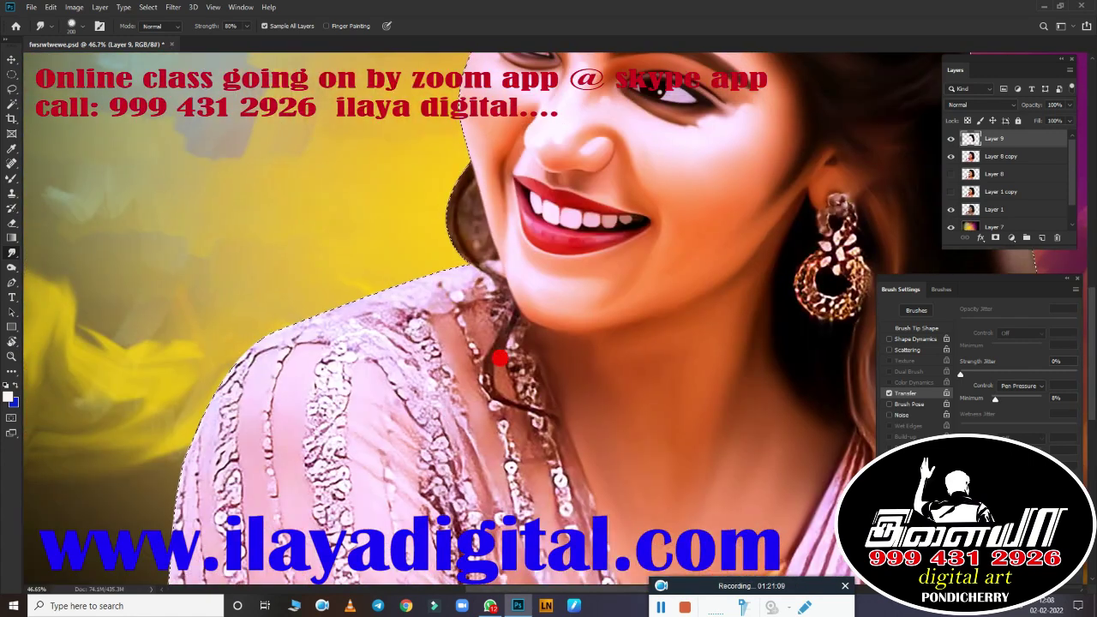
{"action": "scroll", "coordinate": [502, 367], "scroll_direction": "down", "scroll_amount": 3}
{"action": "scroll", "coordinate": [461, 213], "scroll_direction": "up", "scroll_amount": 4}
{"action": "scroll", "coordinate": [461, 214], "scroll_direction": "up", "scroll_amount": 4}
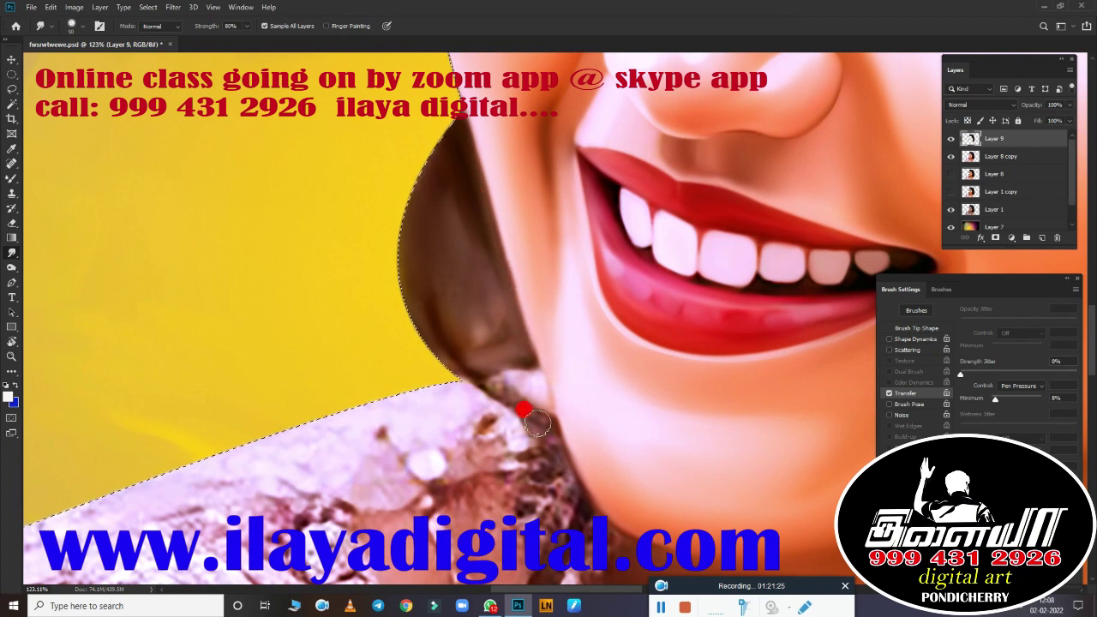
{"action": "scroll", "coordinate": [526, 393], "scroll_direction": "down", "scroll_amount": 10}
{"action": "scroll", "coordinate": [549, 449], "scroll_direction": "up", "scroll_amount": 5}
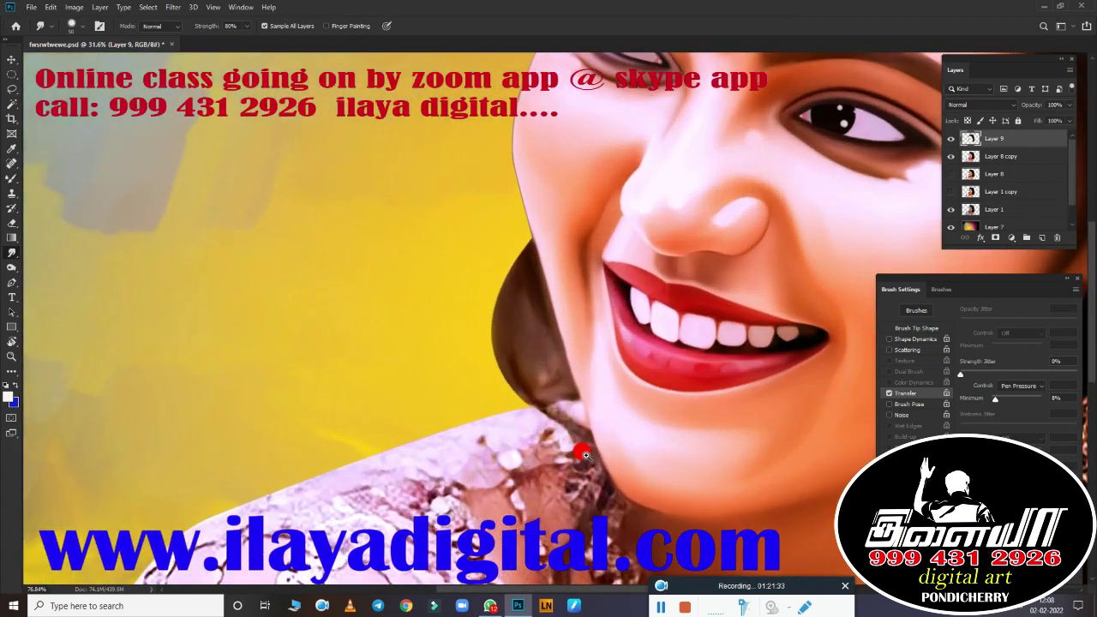
{"action": "key", "text": "p"}
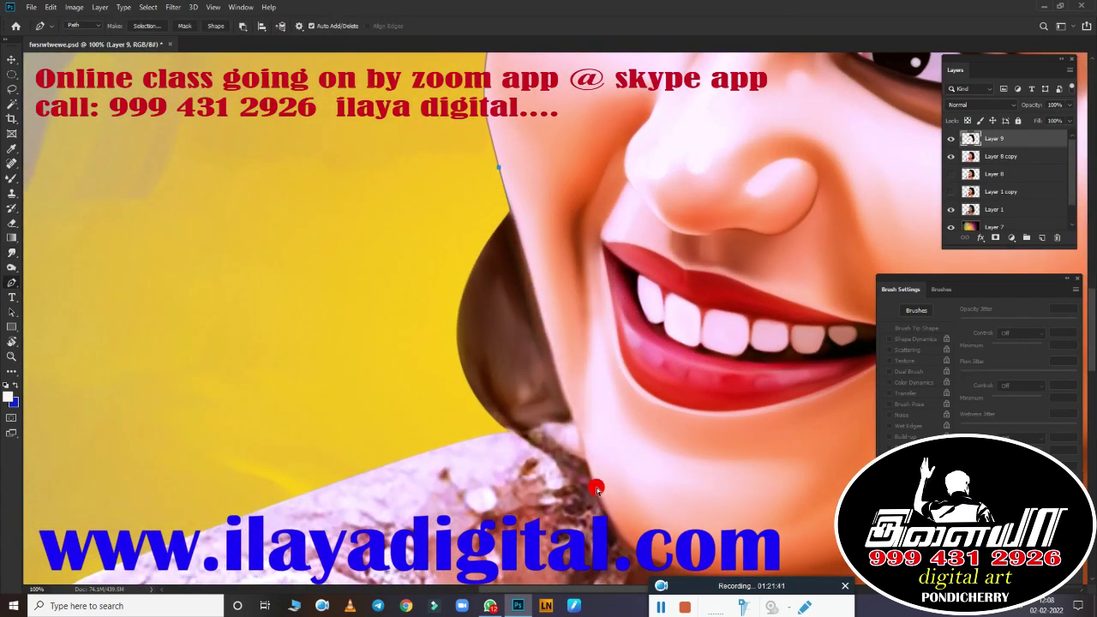
Step: Turn the drawn path into a selection, toggle Layer 1 copy to compare, and return to Layer 9
{"action": "key", "text": "super"}
{"action": "key", "text": "super"}
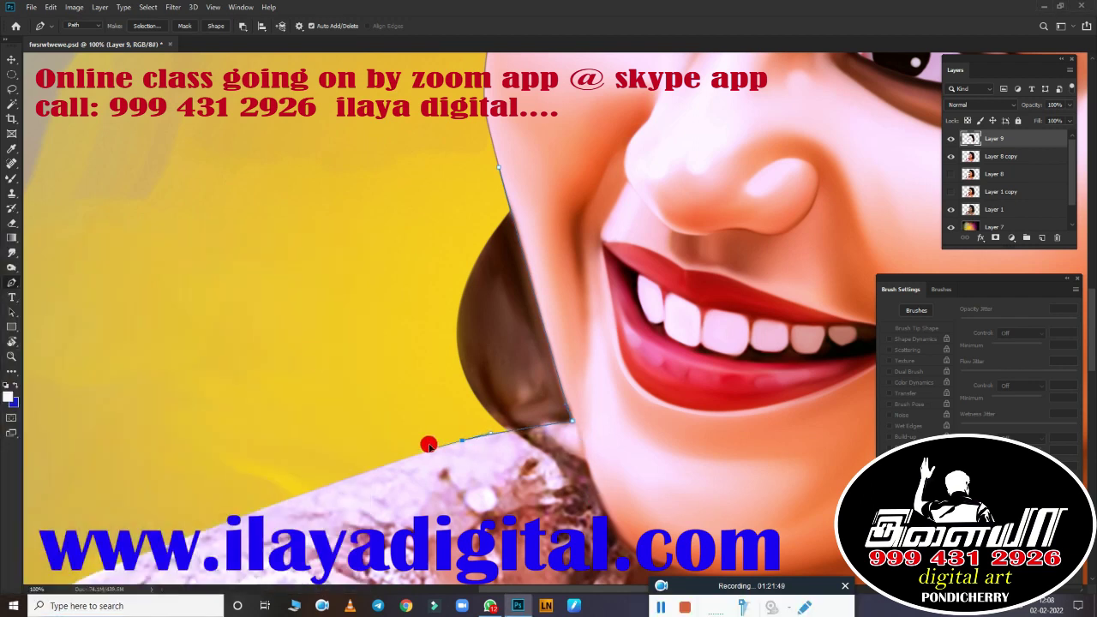
{"action": "key", "text": "ctrl+Return"}
{"action": "scroll", "coordinate": [585, 447], "scroll_direction": "down", "scroll_amount": 6}
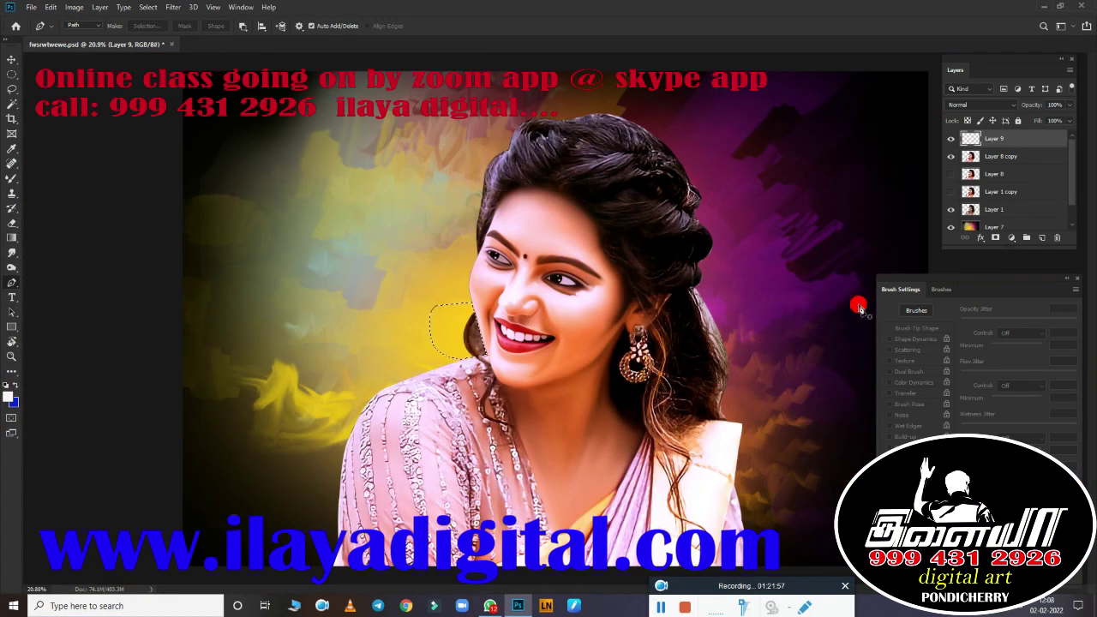
{"action": "left_click", "coordinate": [1008, 179]}
{"action": "left_click", "coordinate": [994, 191]}
{"action": "left_click", "coordinate": [951, 191]}
{"action": "left_click", "coordinate": [956, 214]}
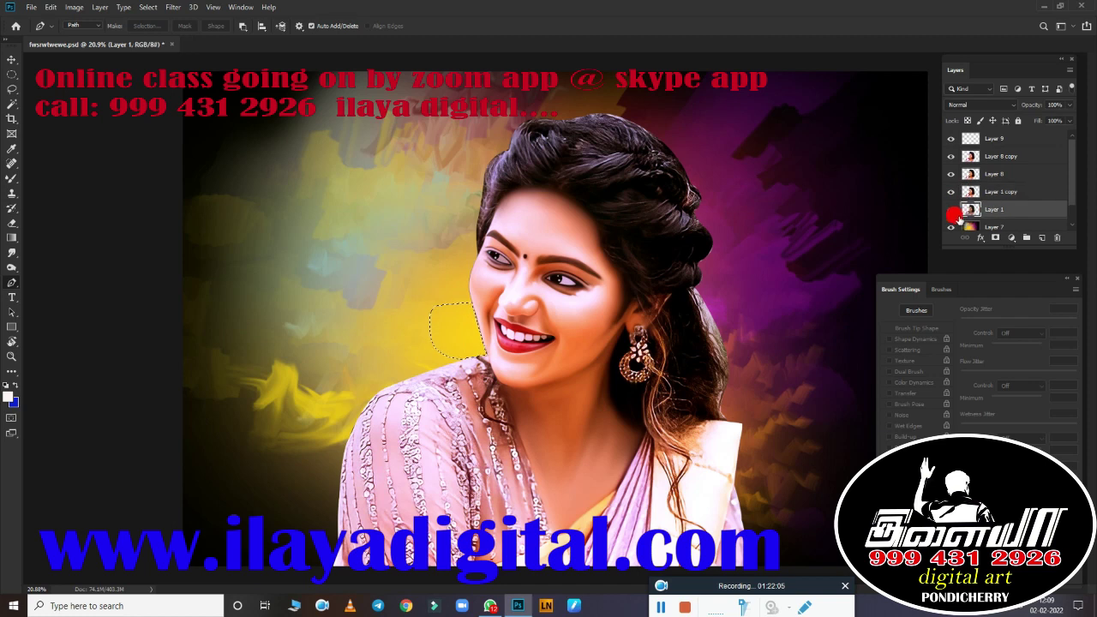
{"action": "left_click", "coordinate": [950, 191]}
{"action": "left_click", "coordinate": [998, 138]}
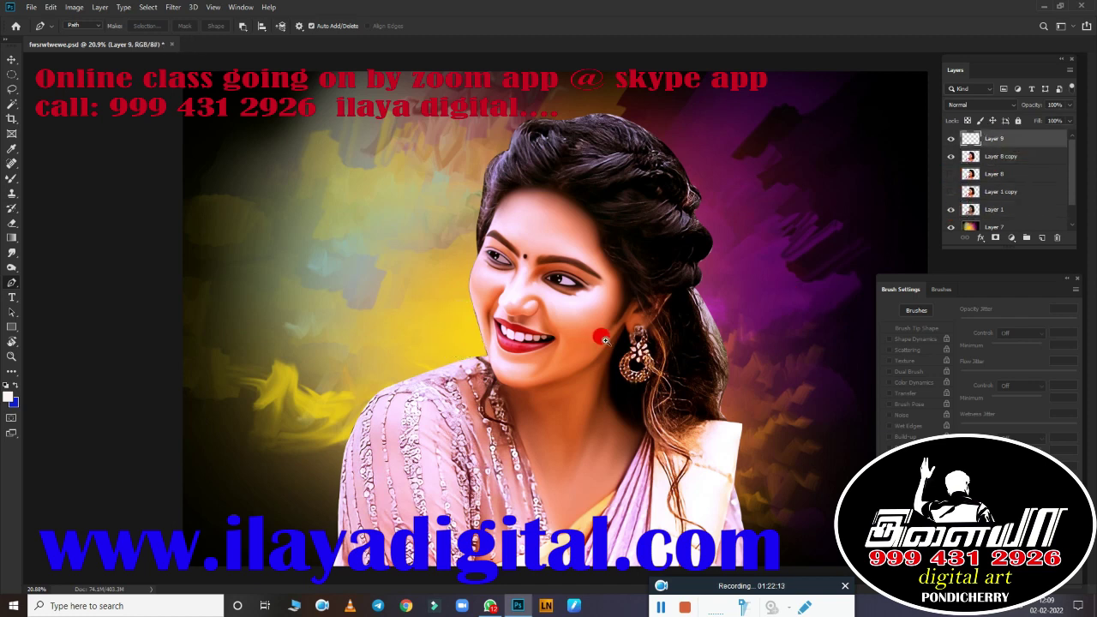
{"action": "scroll", "coordinate": [604, 340], "scroll_direction": "up", "scroll_amount": 3}
{"action": "scroll", "coordinate": [644, 325], "scroll_direction": "up", "scroll_amount": 2}
Step: Smudge the dark creases along the dress beads and shoulder below the neck
{"action": "key", "text": "r"}
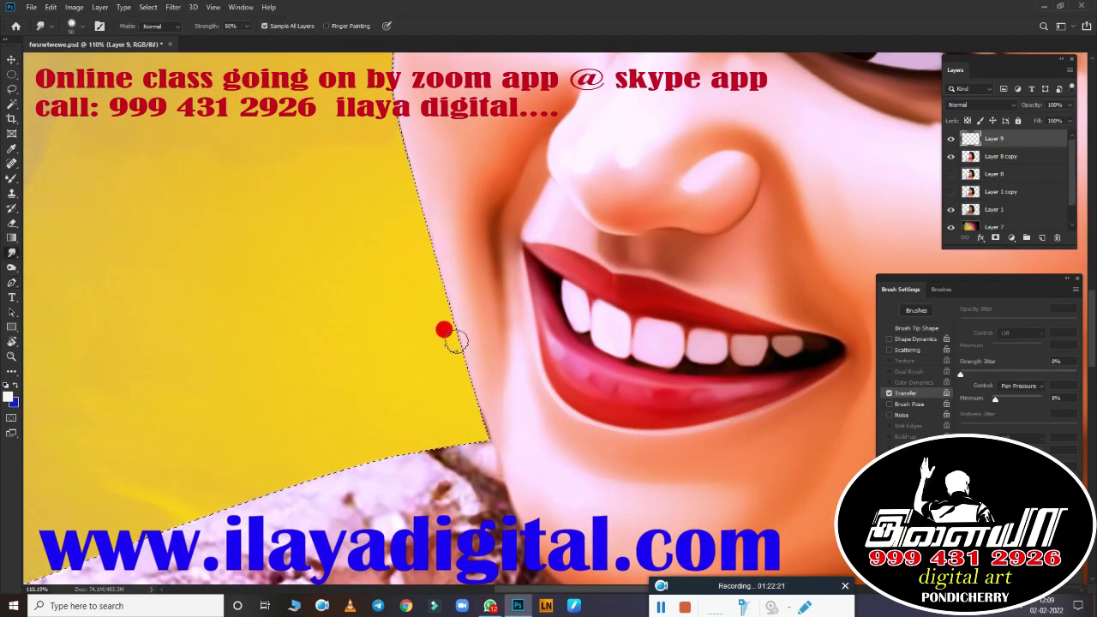
{"action": "left_click_drag", "start_coordinate": [500, 448], "coordinate": [454, 238]}
{"action": "scroll", "coordinate": [411, 261], "scroll_direction": "down", "scroll_amount": 3}
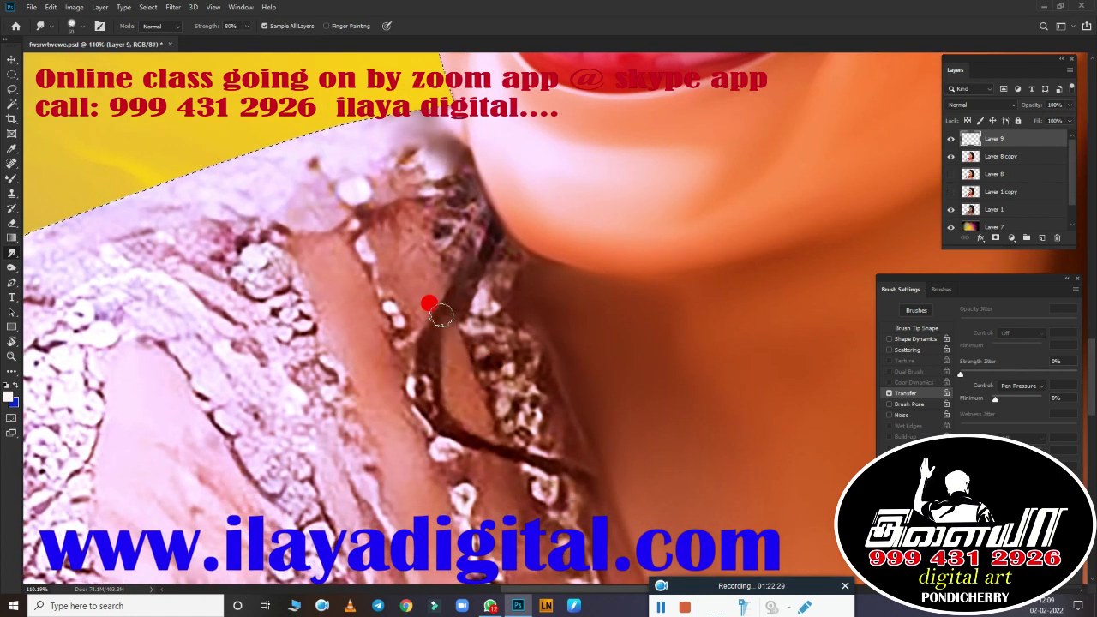
{"action": "left_click_drag", "start_coordinate": [450, 366], "coordinate": [462, 390]}
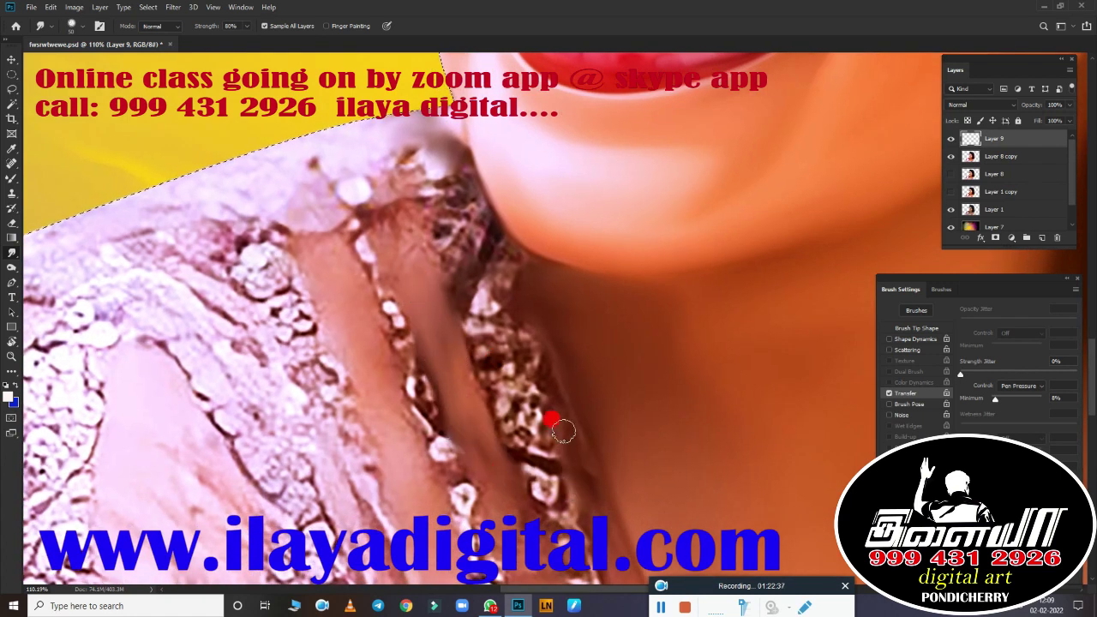
{"action": "left_click_drag", "start_coordinate": [563, 433], "coordinate": [497, 374]}
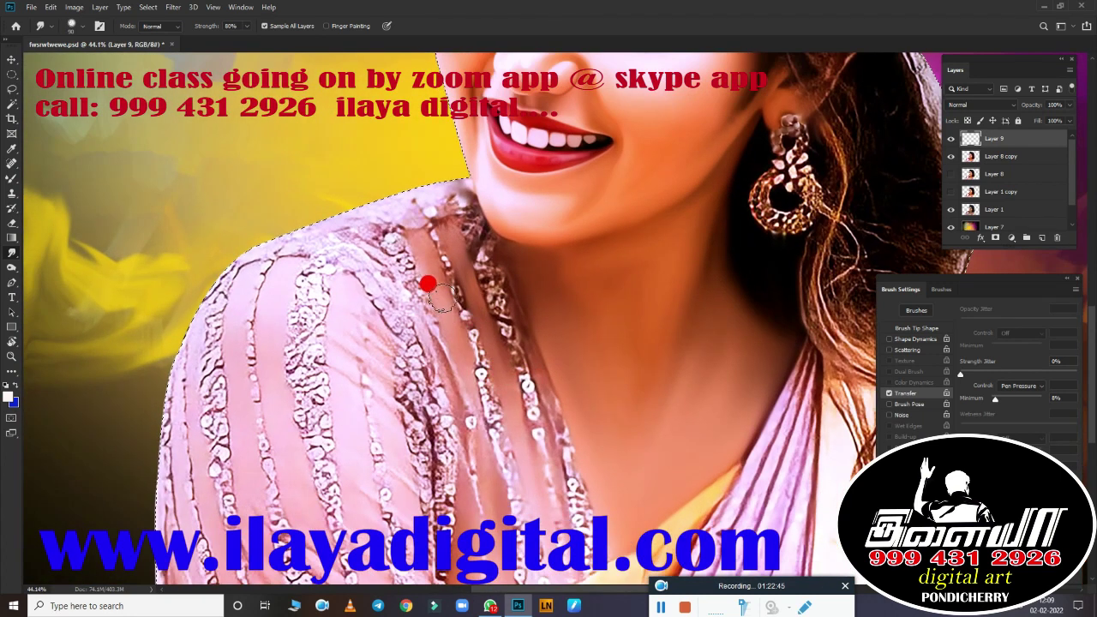
{"action": "mouse_move", "coordinate": [441, 296]}
{"action": "left_mouse_down"}
{"action": "mouse_move", "coordinate": [499, 294]}
{"action": "mouse_move", "coordinate": [452, 195]}
{"action": "left_mouse_up"}
{"action": "mouse_move", "coordinate": [287, 224]}
{"action": "left_mouse_down"}
{"action": "mouse_move", "coordinate": [385, 289]}
{"action": "mouse_move", "coordinate": [403, 214]}
{"action": "mouse_move", "coordinate": [492, 299]}
{"action": "mouse_move", "coordinate": [454, 199]}
{"action": "mouse_move", "coordinate": [530, 387]}
{"action": "left_mouse_up"}
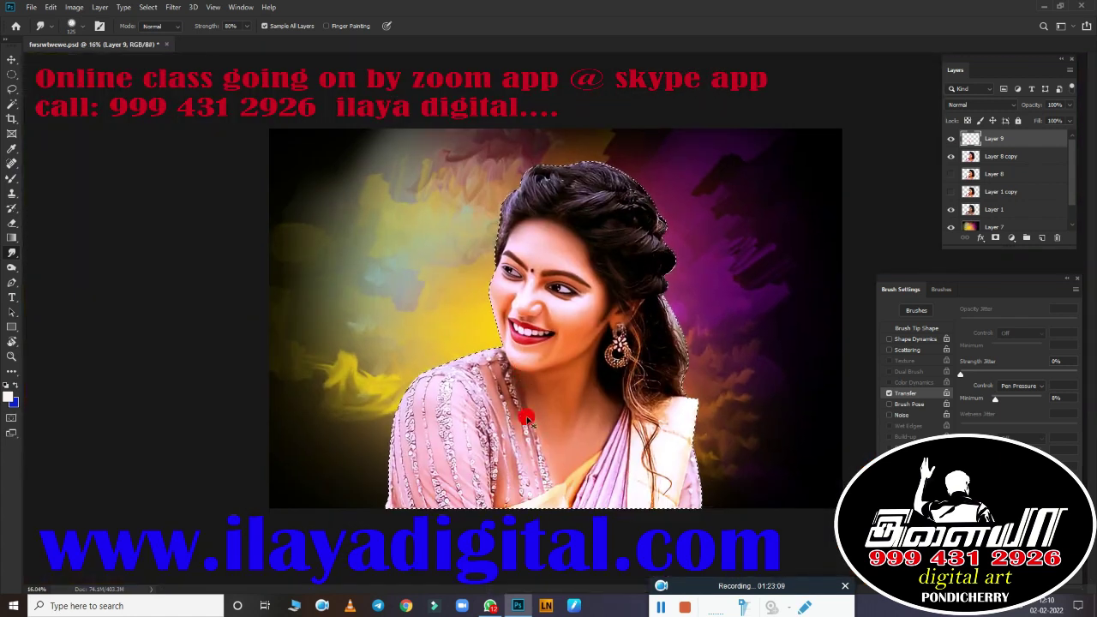
Step: Delete the Layer 8 copy layer
{"action": "scroll", "coordinate": [637, 379], "scroll_direction": "down", "scroll_amount": 3}
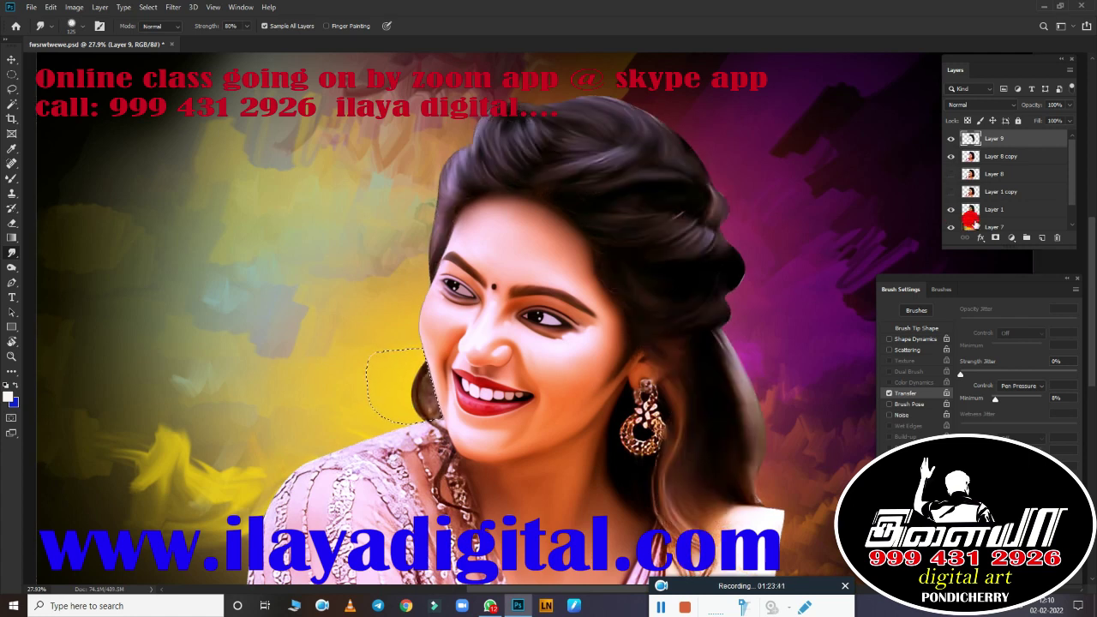
{"action": "left_click", "coordinate": [1007, 156]}
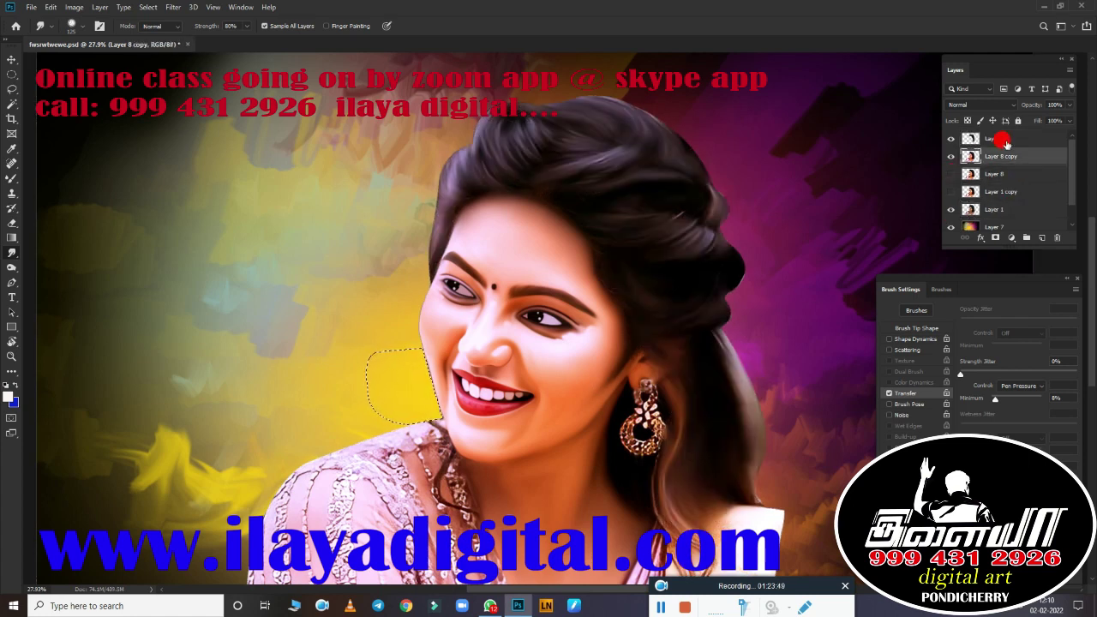
{"action": "scroll", "coordinate": [674, 314], "scroll_direction": "up", "scroll_amount": 3}
{"action": "scroll", "coordinate": [455, 391], "scroll_direction": "up", "scroll_amount": 2}
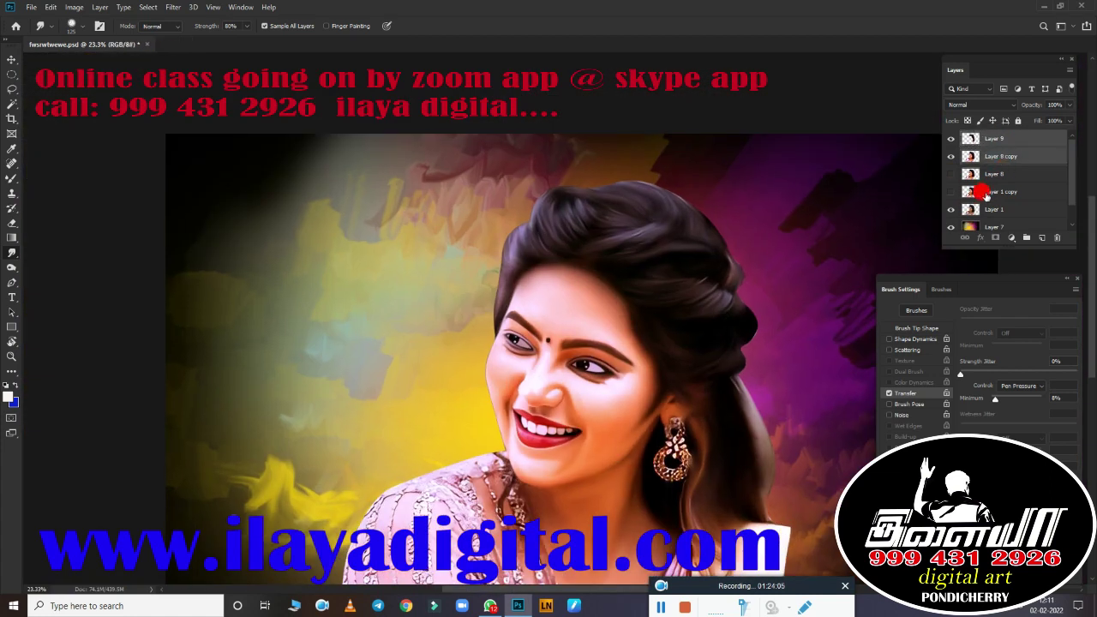
{"action": "key", "text": "Delete"}
{"action": "scroll", "coordinate": [651, 223], "scroll_direction": "down", "scroll_amount": 2}
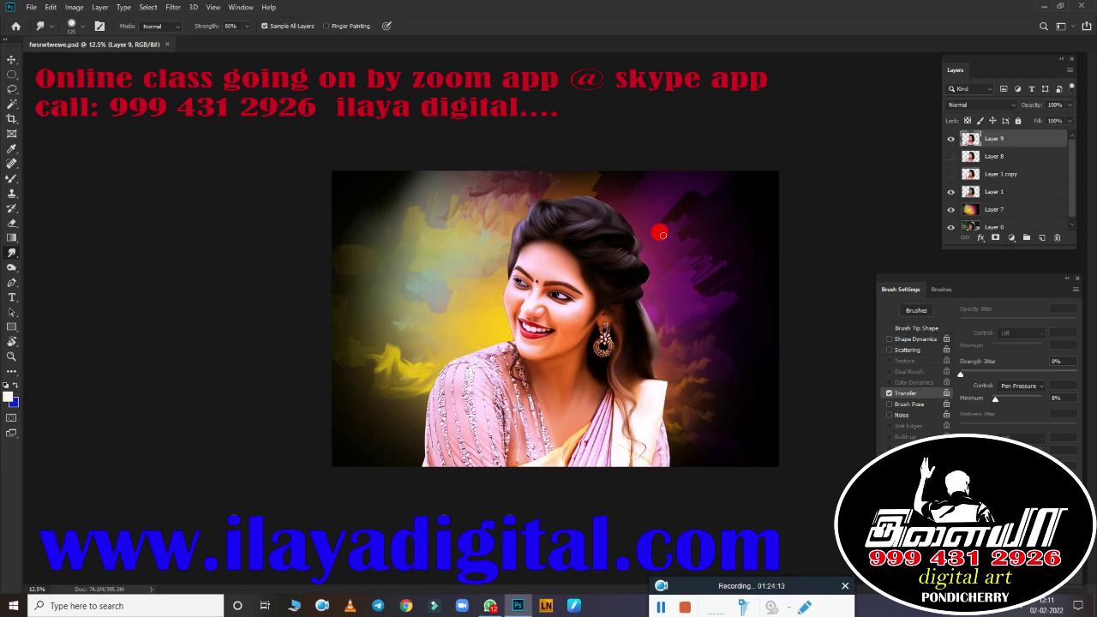
{"action": "scroll", "coordinate": [662, 235], "scroll_direction": "up", "scroll_amount": 4}
{"action": "scroll", "coordinate": [595, 260], "scroll_direction": "up", "scroll_amount": 2}
{"action": "scroll", "coordinate": [563, 326], "scroll_direction": "down", "scroll_amount": 3}
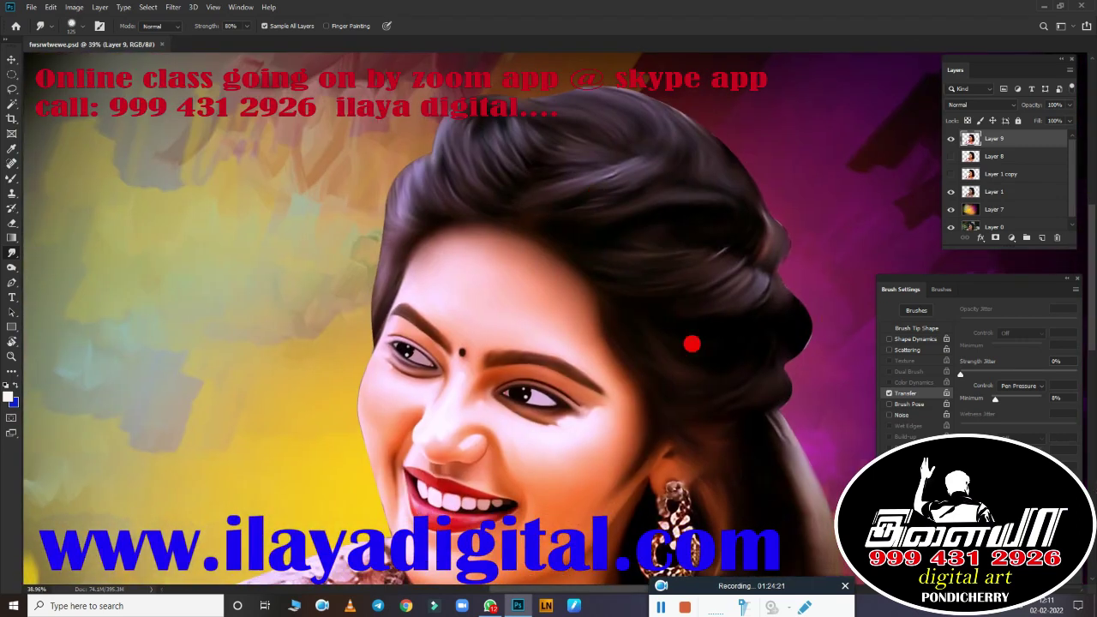
Step: Switch to the regular Brush tool and set the foreground to an orange sampled from the portrait
{"action": "key", "text": "b"}
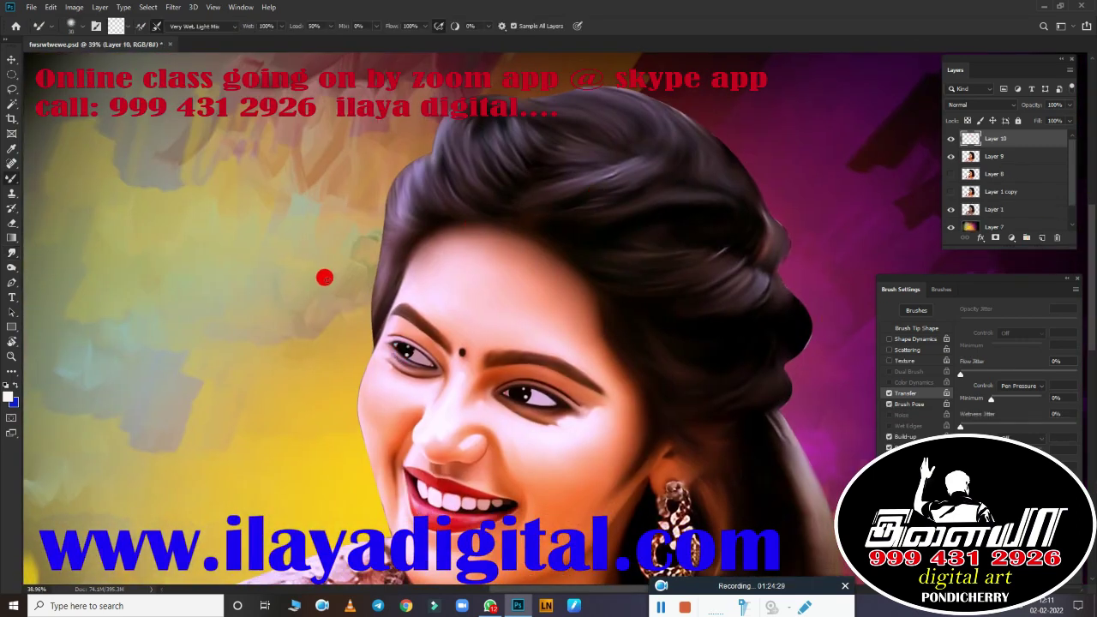
{"action": "right_click", "coordinate": [324, 276]}
{"action": "key", "text": "shift+b"}
{"action": "left_click", "coordinate": [14, 400]}
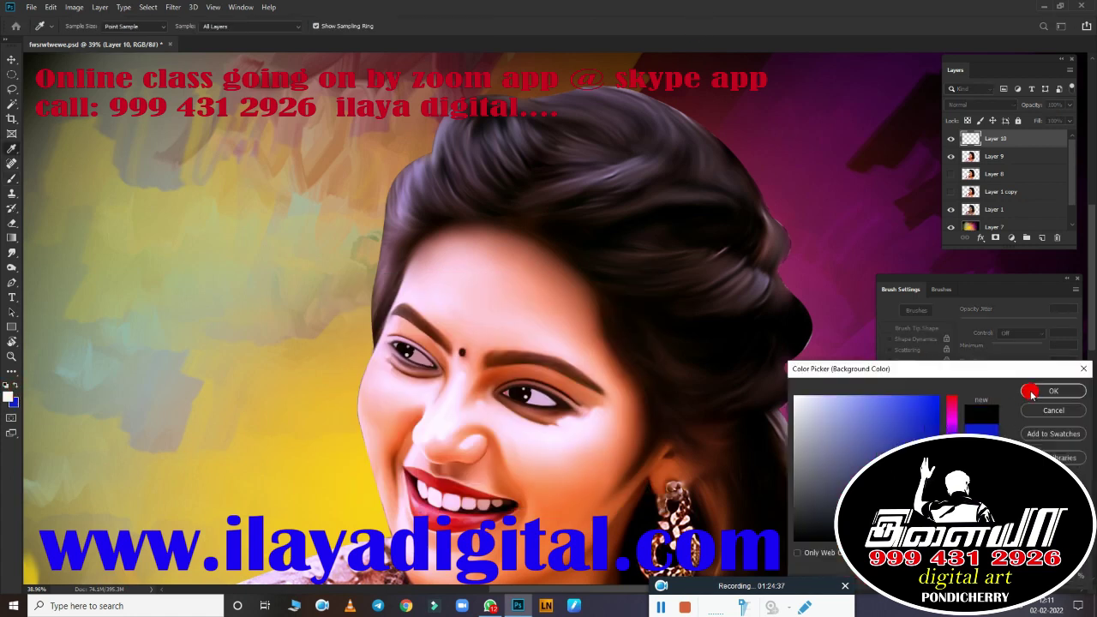
{"action": "left_click", "coordinate": [655, 272]}
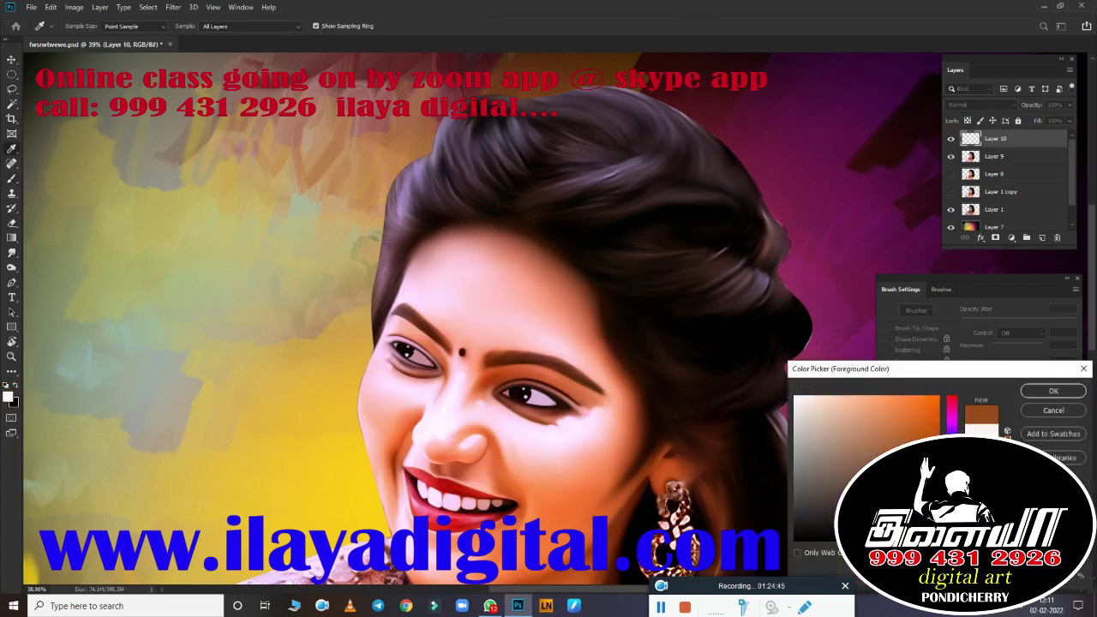
{"action": "key", "text": "Return"}
Step: Paint trial orange strokes across the dark hair, then undo the rough ones
{"action": "key", "text": "r"}
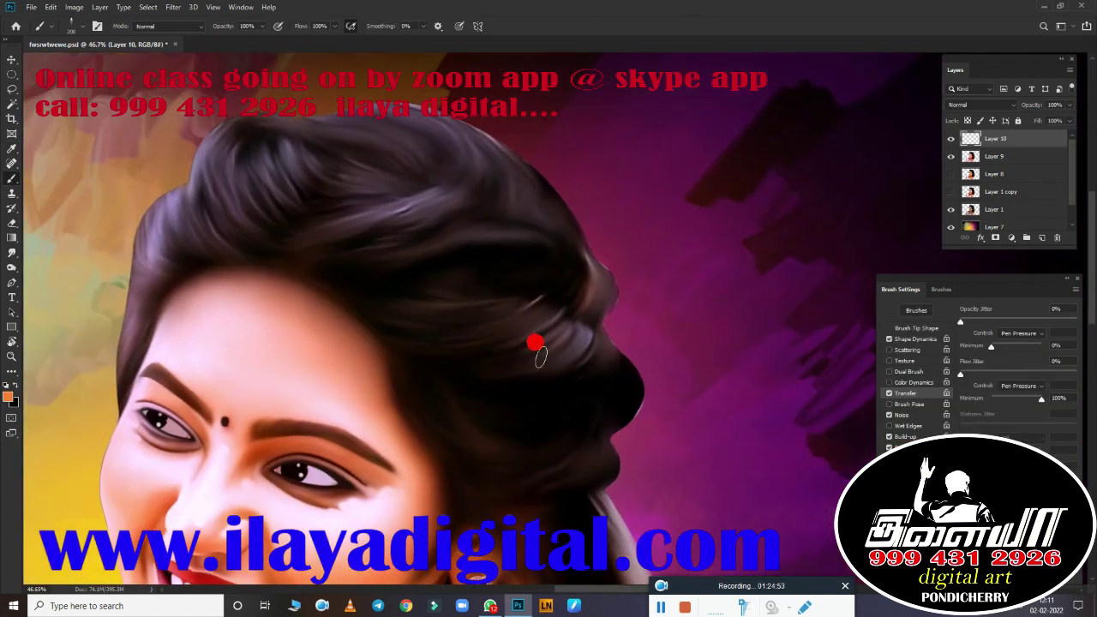
{"action": "left_click_drag", "start_coordinate": [543, 238], "coordinate": [510, 328]}
{"action": "scroll", "coordinate": [510, 328], "scroll_direction": "up", "scroll_amount": 5}
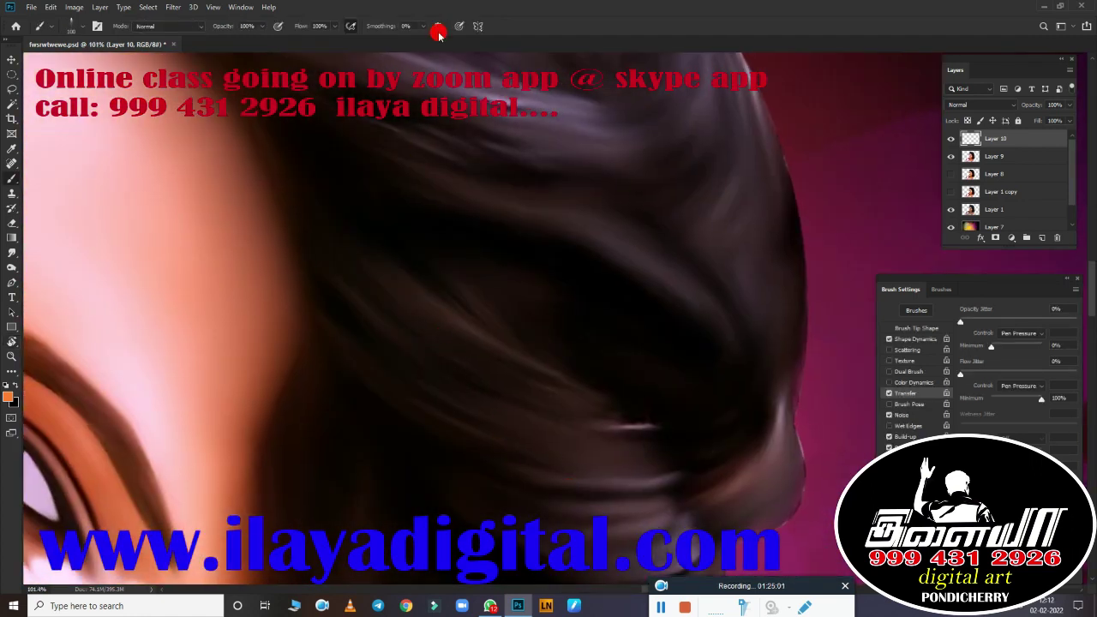
{"action": "mouse_move", "coordinate": [394, 275]}
{"action": "left_mouse_down"}
{"action": "mouse_move", "coordinate": [402, 372]}
{"action": "mouse_move", "coordinate": [448, 282]}
{"action": "mouse_move", "coordinate": [386, 506]}
{"action": "mouse_move", "coordinate": [463, 295]}
{"action": "left_mouse_up"}
{"action": "key", "text": "ctrl+z"}
{"action": "key", "text": "ctrl+z"}
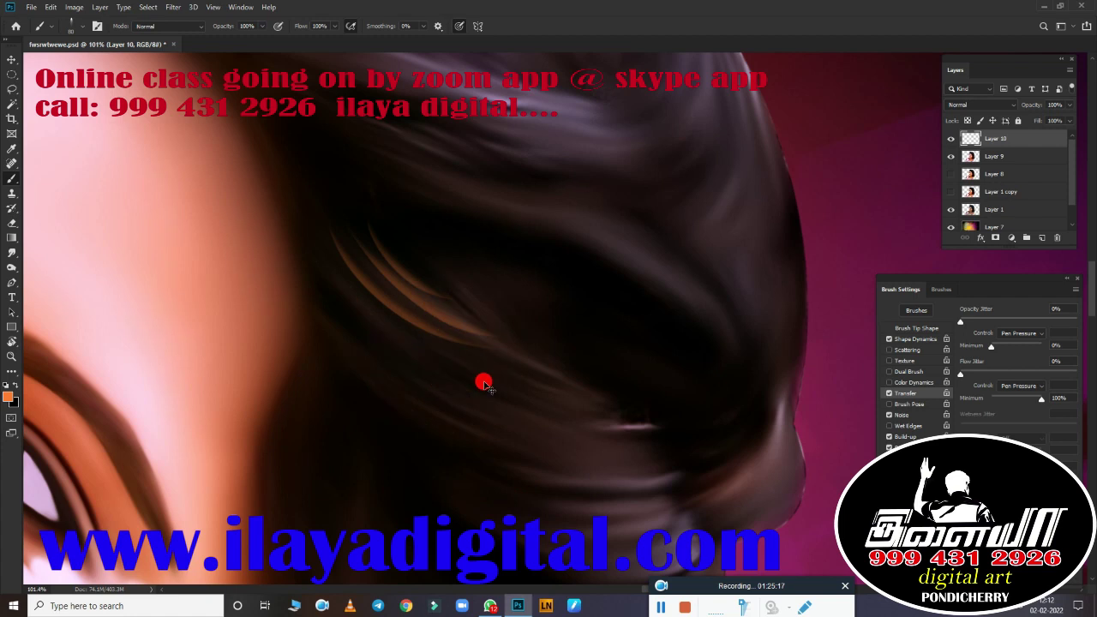
{"action": "key", "text": "ctrl+z"}
{"action": "key", "text": "ctrl+z"}
Step: Paint thin curved orange strands through the hair around the crown, earring and shoulder
{"action": "mouse_move", "coordinate": [263, 134]}
{"action": "left_mouse_down"}
{"action": "mouse_move", "coordinate": [369, 294]}
{"action": "mouse_move", "coordinate": [507, 387]}
{"action": "left_mouse_up"}
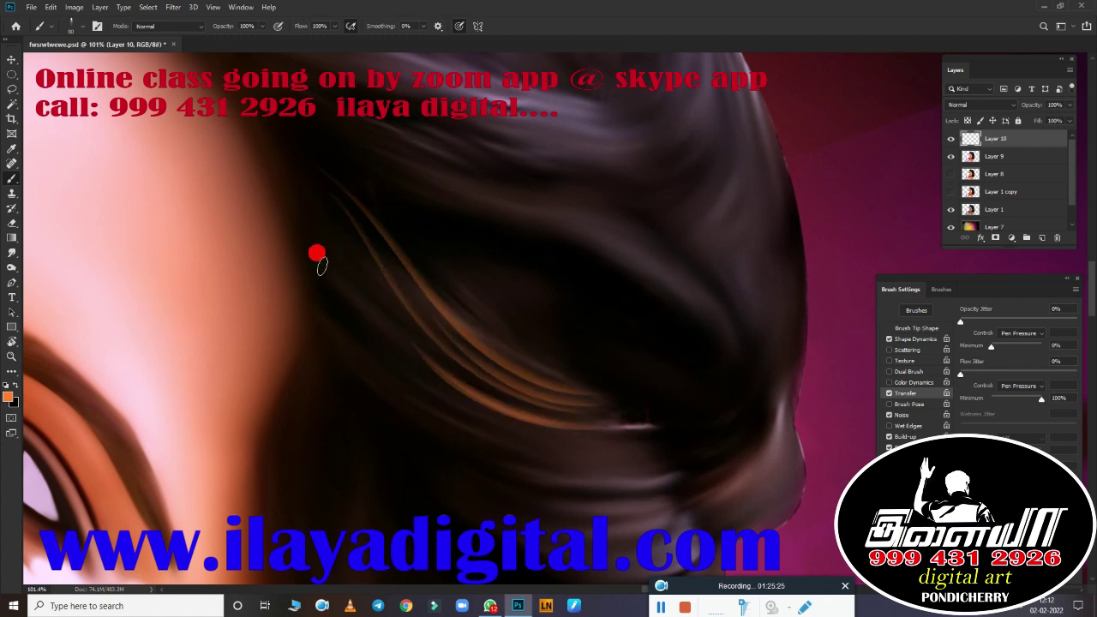
{"action": "left_click_drag", "start_coordinate": [317, 250], "coordinate": [581, 452]}
{"action": "left_click_drag", "start_coordinate": [438, 431], "coordinate": [634, 467]}
{"action": "left_click_drag", "start_coordinate": [395, 331], "coordinate": [617, 488]}
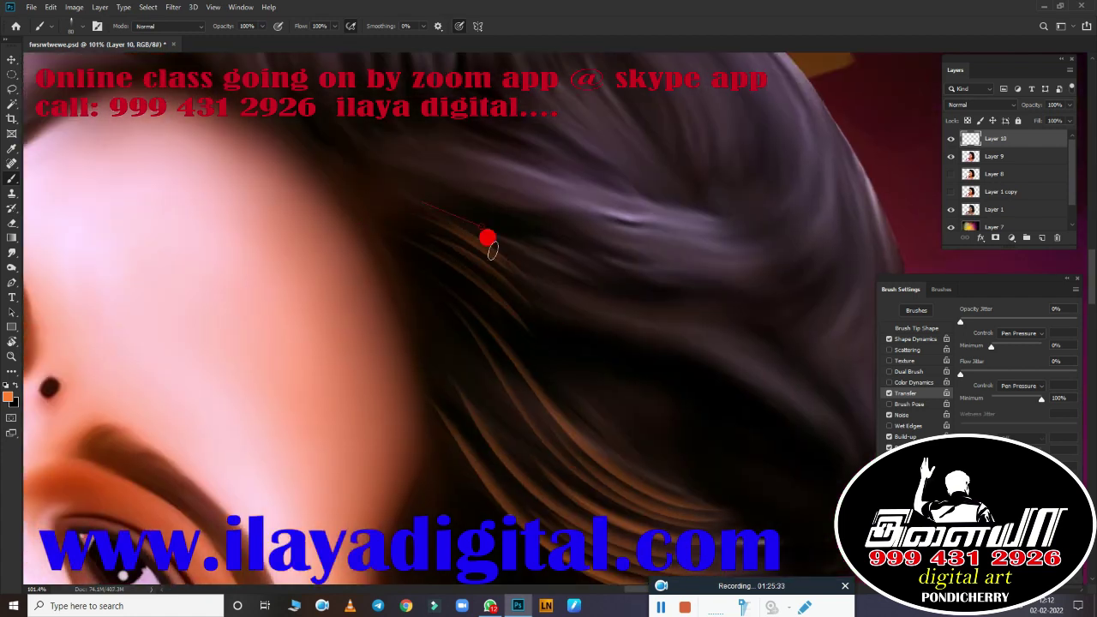
{"action": "left_click_drag", "start_coordinate": [487, 238], "coordinate": [559, 448]}
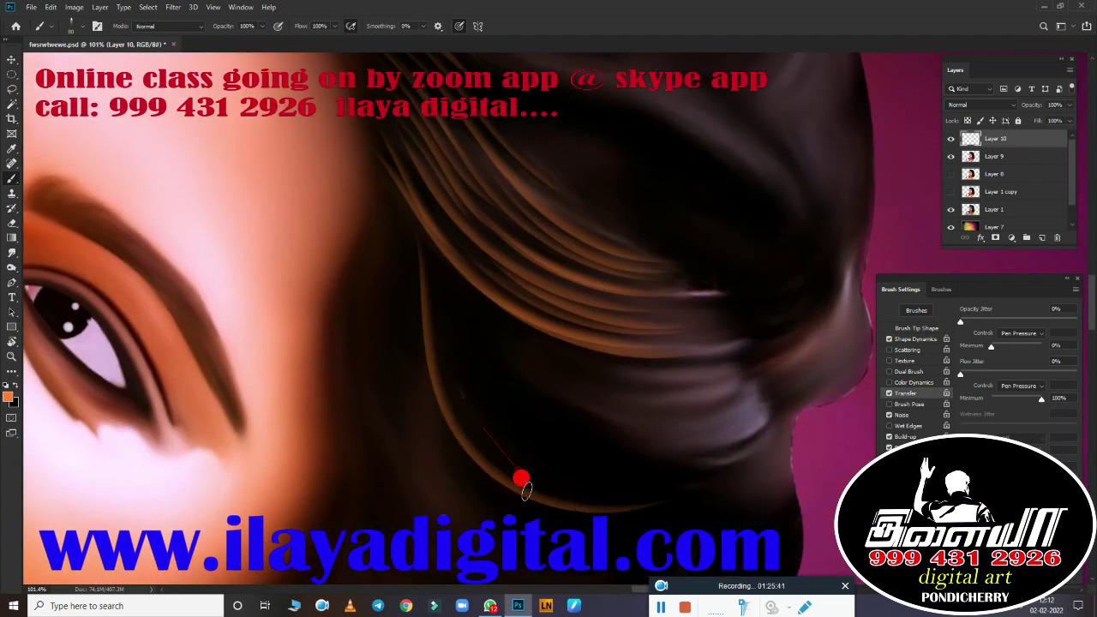
{"action": "left_click_drag", "start_coordinate": [519, 480], "coordinate": [737, 463]}
{"action": "left_click_drag", "start_coordinate": [558, 448], "coordinate": [737, 420]}
{"action": "mouse_move", "coordinate": [549, 407]}
{"action": "left_mouse_down"}
{"action": "mouse_move", "coordinate": [521, 343]}
{"action": "mouse_move", "coordinate": [711, 465]}
{"action": "left_mouse_up"}
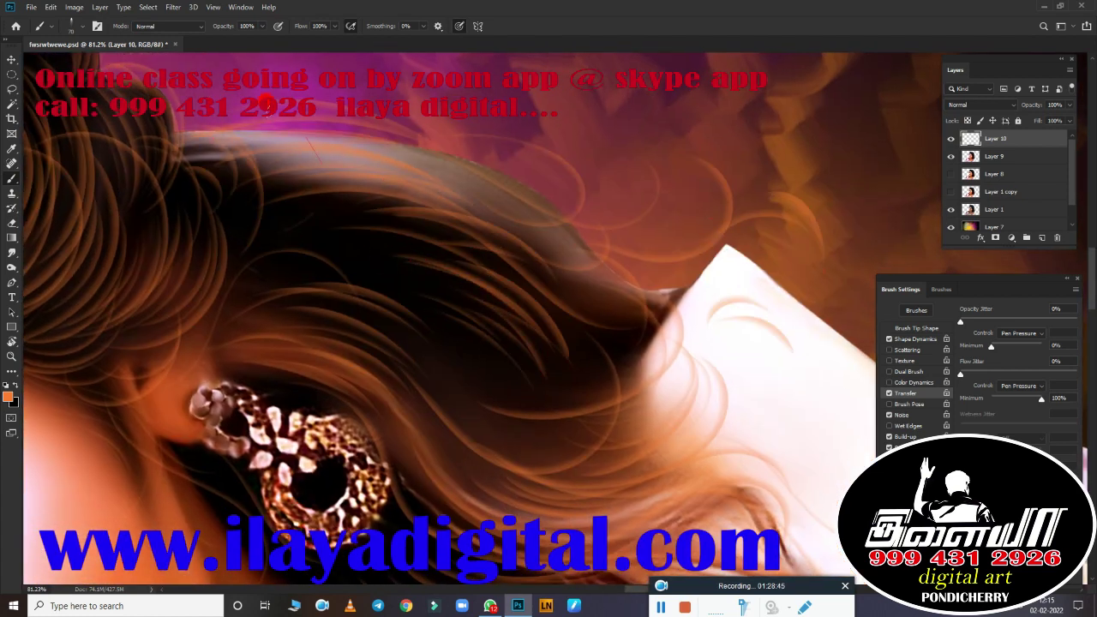
{"action": "scroll", "coordinate": [570, 310], "scroll_direction": "down", "scroll_amount": 5}
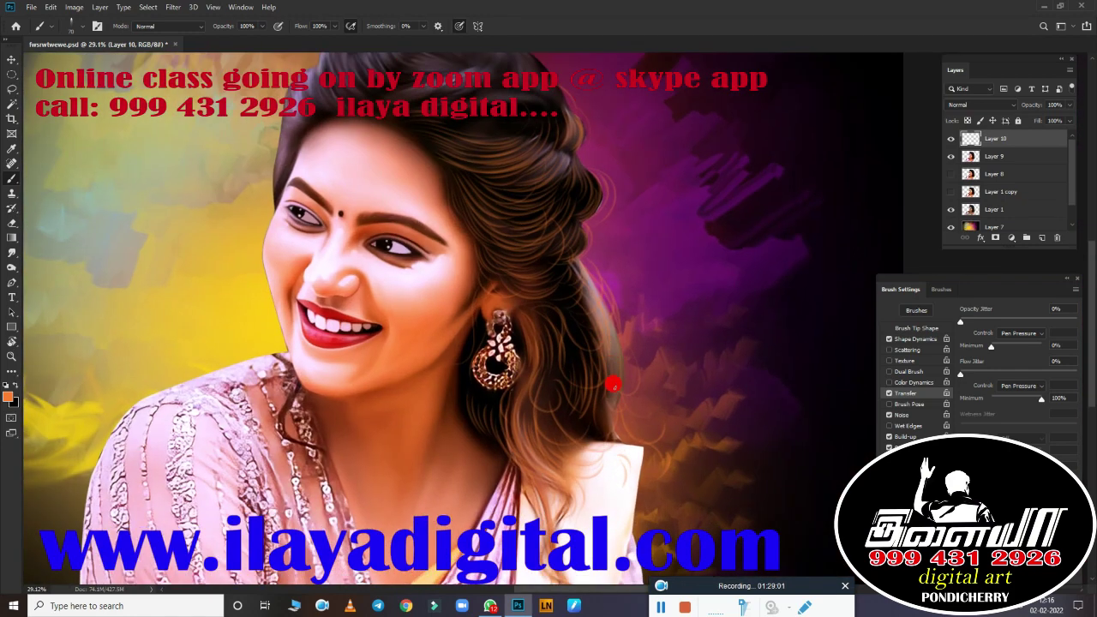
Step: Paint orange strands across the middle and right side of the hair
{"action": "scroll", "coordinate": [453, 311], "scroll_direction": "up", "scroll_amount": 3}
{"action": "scroll", "coordinate": [512, 371], "scroll_direction": "up", "scroll_amount": 2}
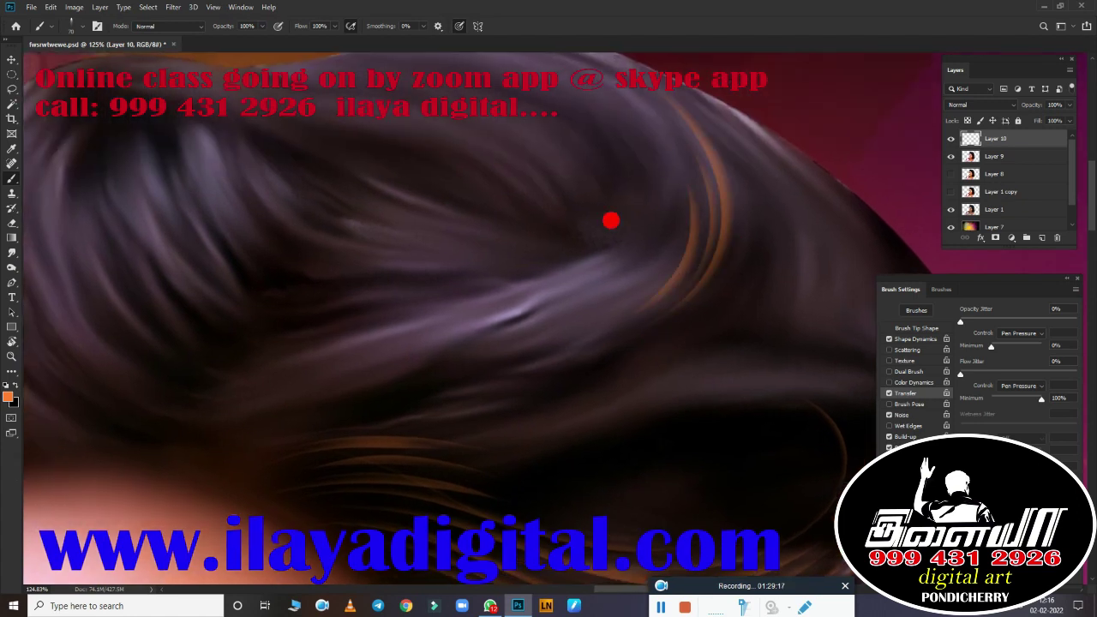
{"action": "left_click_drag", "start_coordinate": [663, 213], "coordinate": [438, 417]}
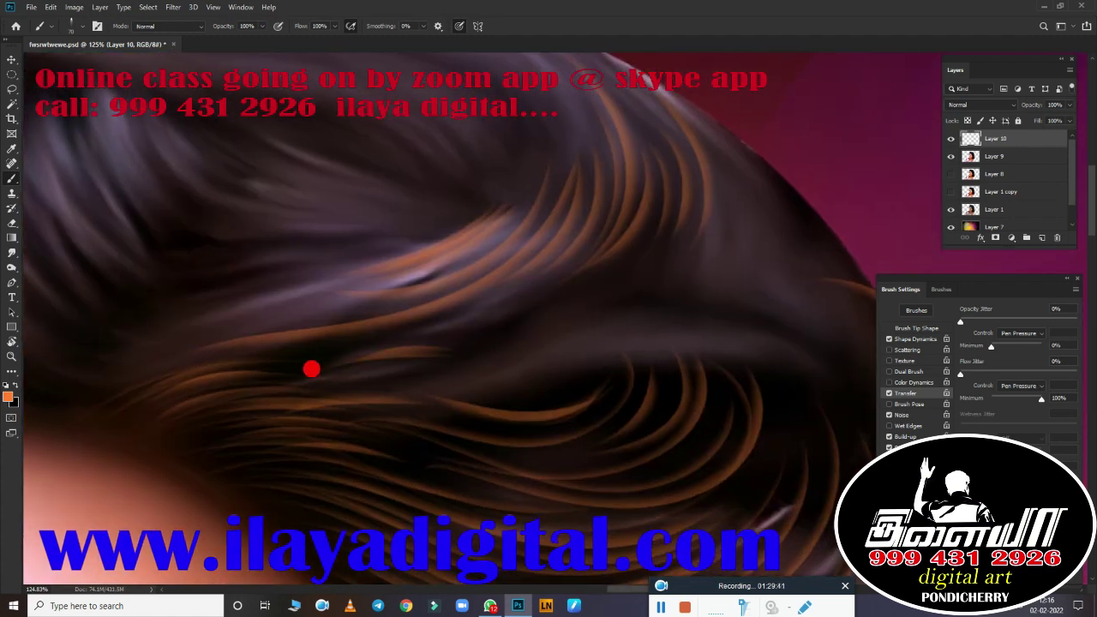
{"action": "mouse_move", "coordinate": [311, 369]}
{"action": "left_mouse_down"}
{"action": "mouse_move", "coordinate": [671, 194]}
{"action": "mouse_move", "coordinate": [688, 128]}
{"action": "mouse_move", "coordinate": [761, 176]}
{"action": "mouse_move", "coordinate": [746, 235]}
{"action": "left_mouse_up"}
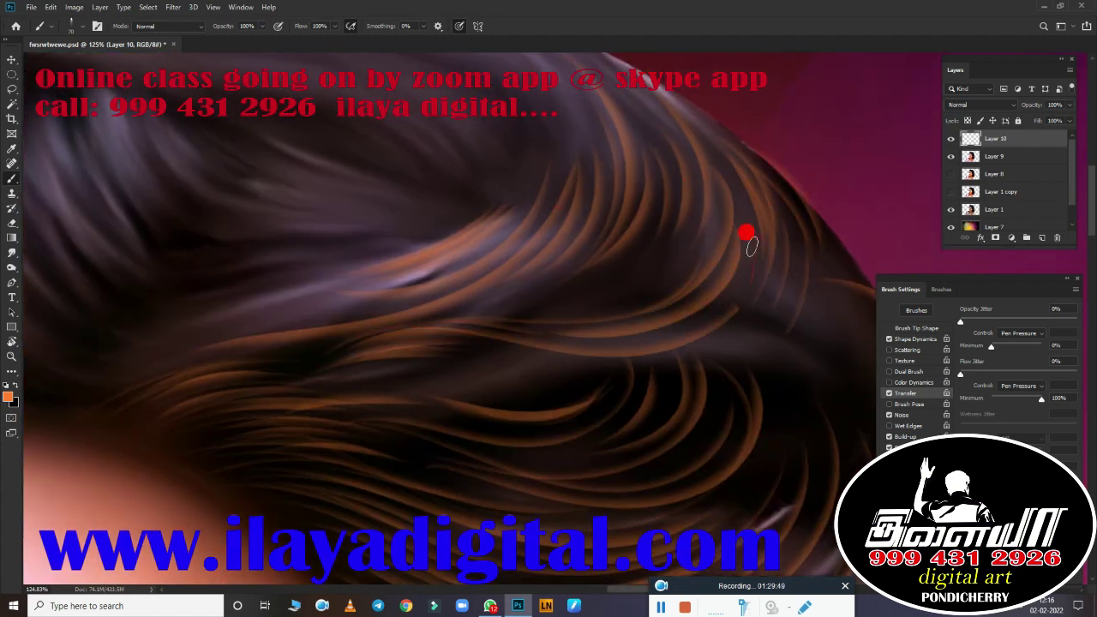
{"action": "left_click_drag", "start_coordinate": [352, 374], "coordinate": [742, 276]}
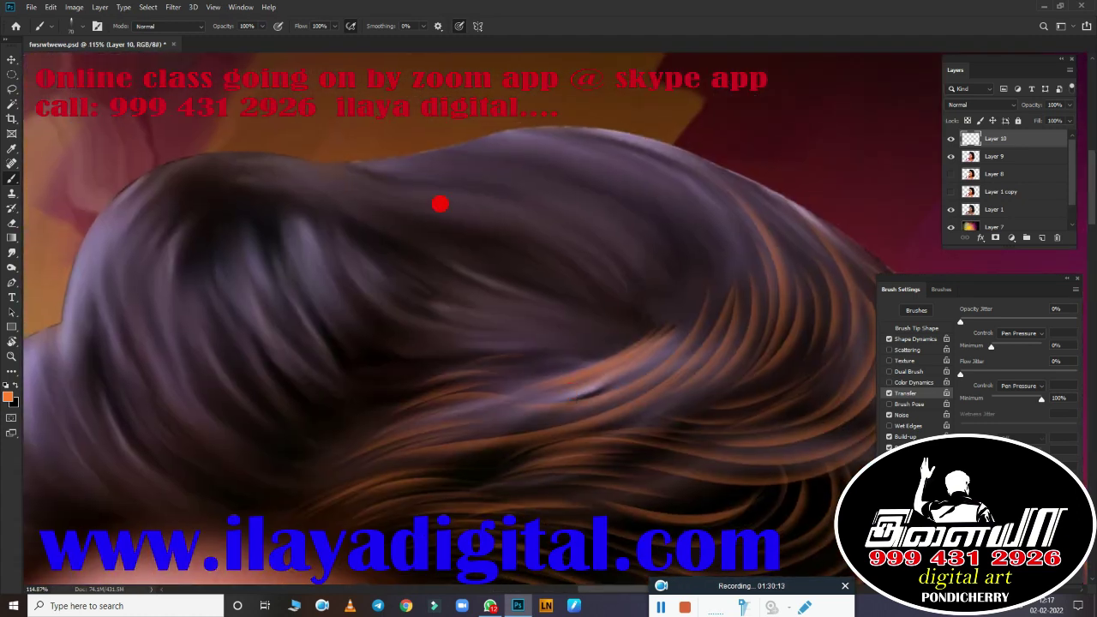
Step: Add orange highlights along the hair's top edge, forehead hairline and left hair mass
{"action": "left_click_drag", "start_coordinate": [445, 169], "coordinate": [612, 196]}
{"action": "left_click_drag", "start_coordinate": [453, 147], "coordinate": [713, 191]}
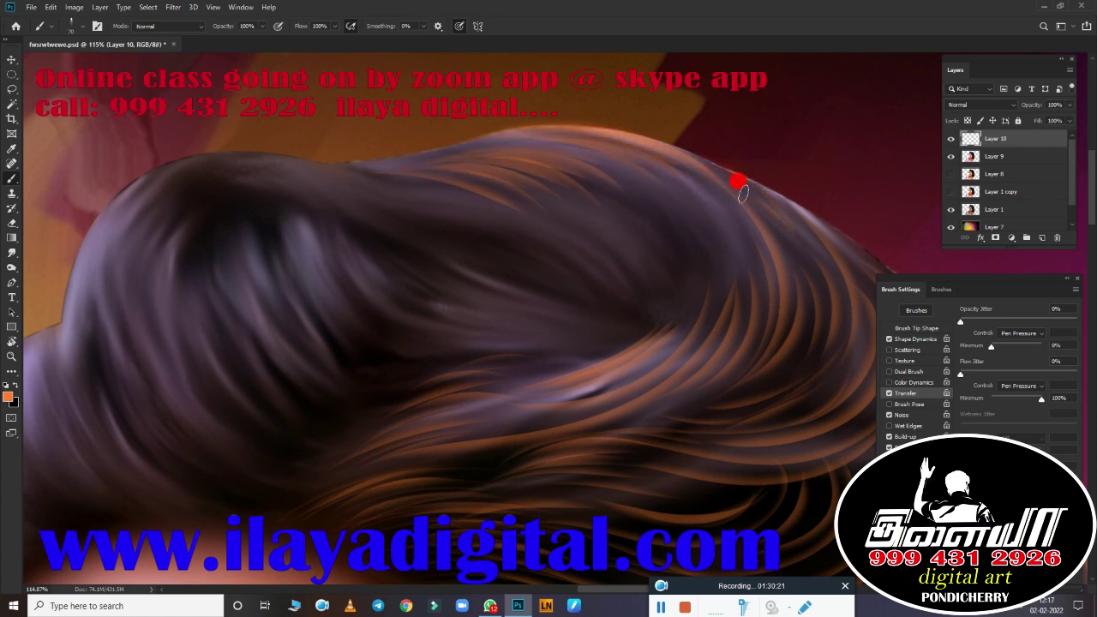
{"action": "left_click_drag", "start_coordinate": [204, 193], "coordinate": [310, 173]}
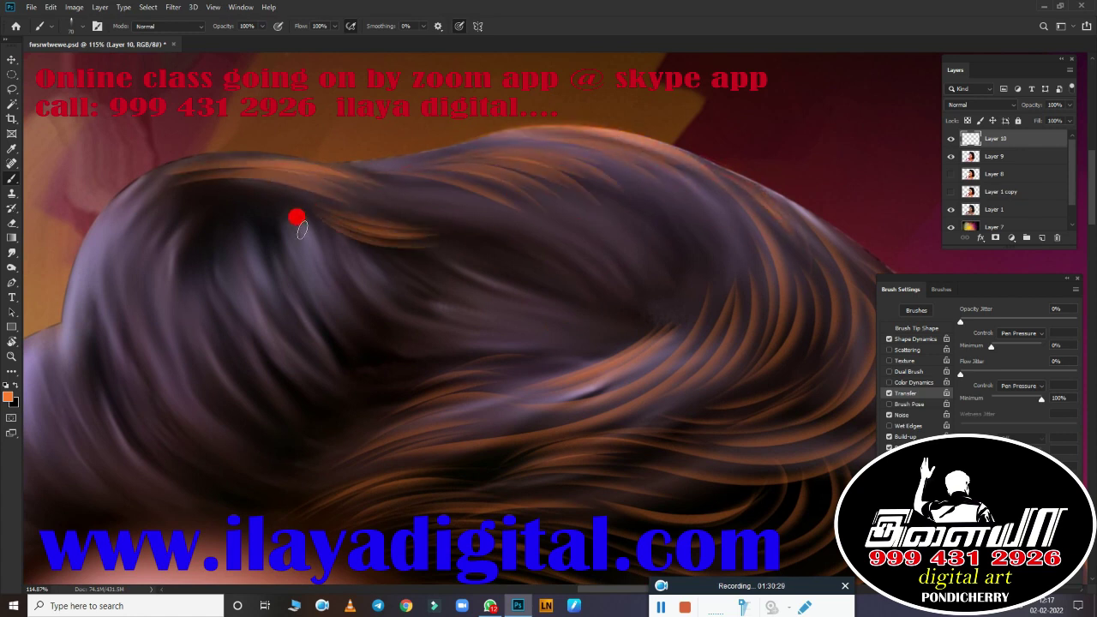
{"action": "mouse_move", "coordinate": [298, 227]}
{"action": "left_mouse_down"}
{"action": "mouse_move", "coordinate": [575, 257]}
{"action": "mouse_move", "coordinate": [577, 215]}
{"action": "mouse_move", "coordinate": [536, 348]}
{"action": "mouse_move", "coordinate": [545, 255]}
{"action": "mouse_move", "coordinate": [665, 178]}
{"action": "left_mouse_up"}
{"action": "mouse_move", "coordinate": [586, 351]}
{"action": "left_mouse_down"}
{"action": "mouse_move", "coordinate": [372, 391]}
{"action": "mouse_move", "coordinate": [642, 293]}
{"action": "mouse_move", "coordinate": [545, 410]}
{"action": "mouse_move", "coordinate": [486, 155]}
{"action": "left_mouse_up"}
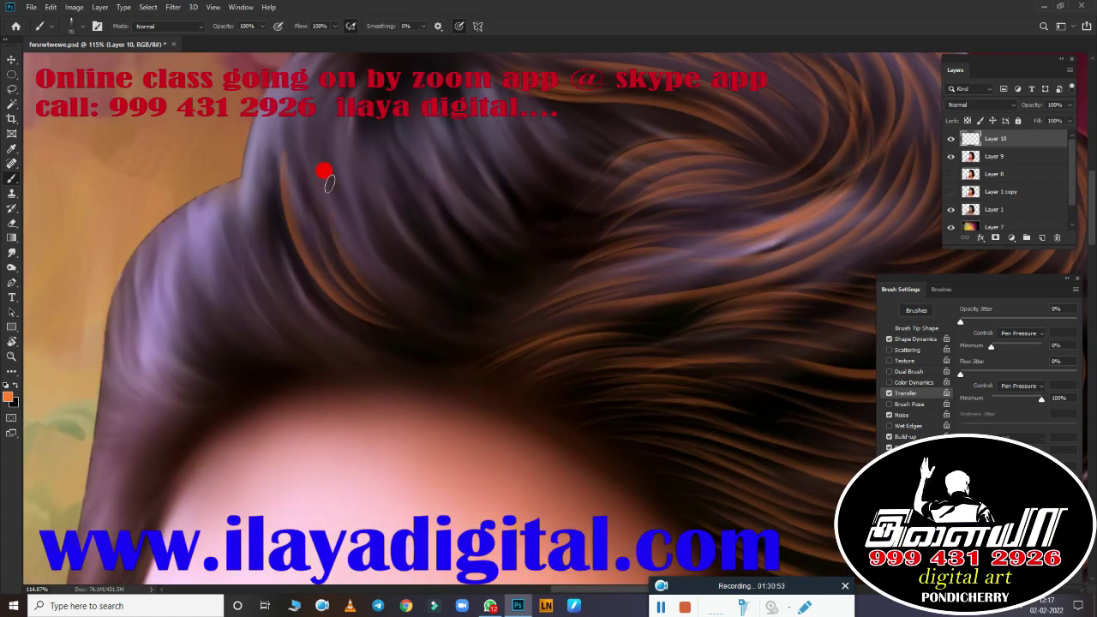
{"action": "left_click_drag", "start_coordinate": [291, 347], "coordinate": [218, 246]}
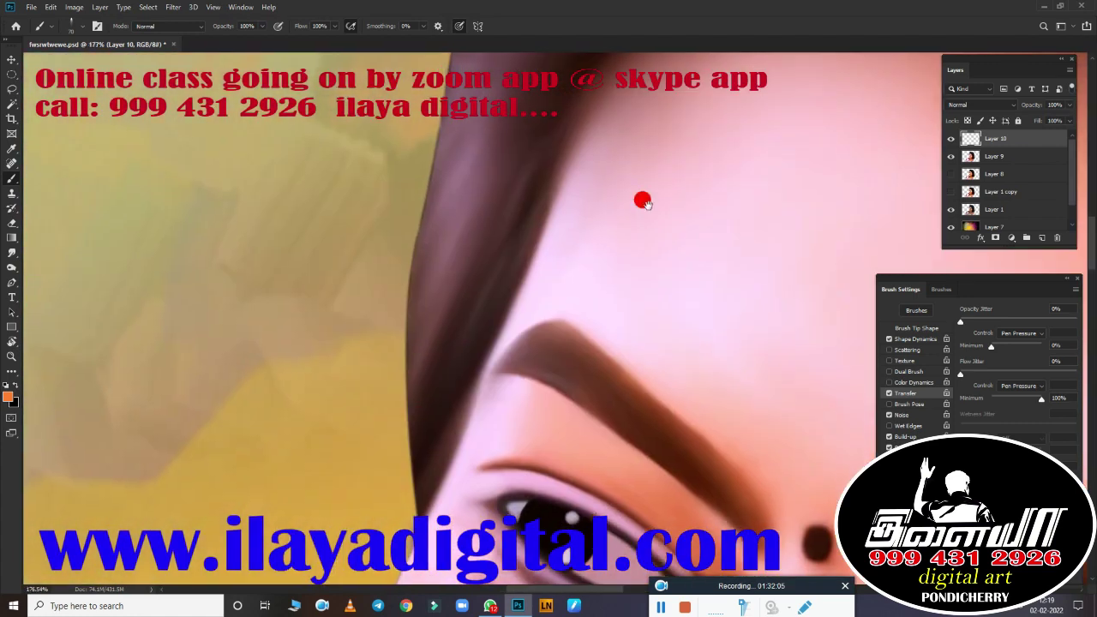
Step: Zoom out to view the whole portrait and select Layer 9
{"action": "scroll", "coordinate": [409, 484], "scroll_direction": "up", "scroll_amount": 2}
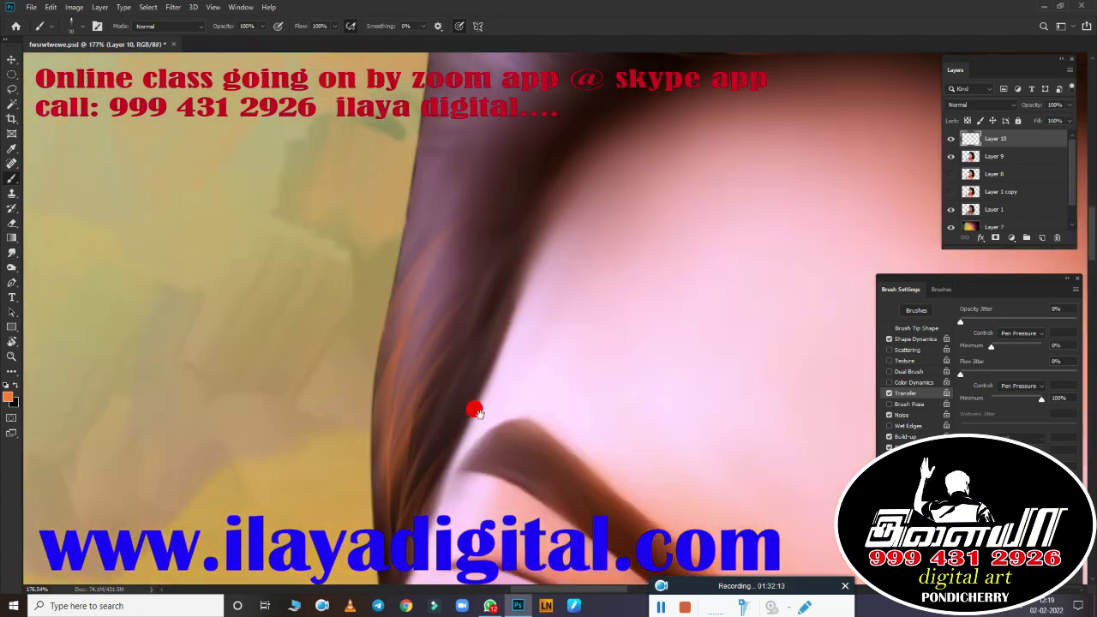
{"action": "scroll", "coordinate": [377, 384], "scroll_direction": "up", "scroll_amount": 4}
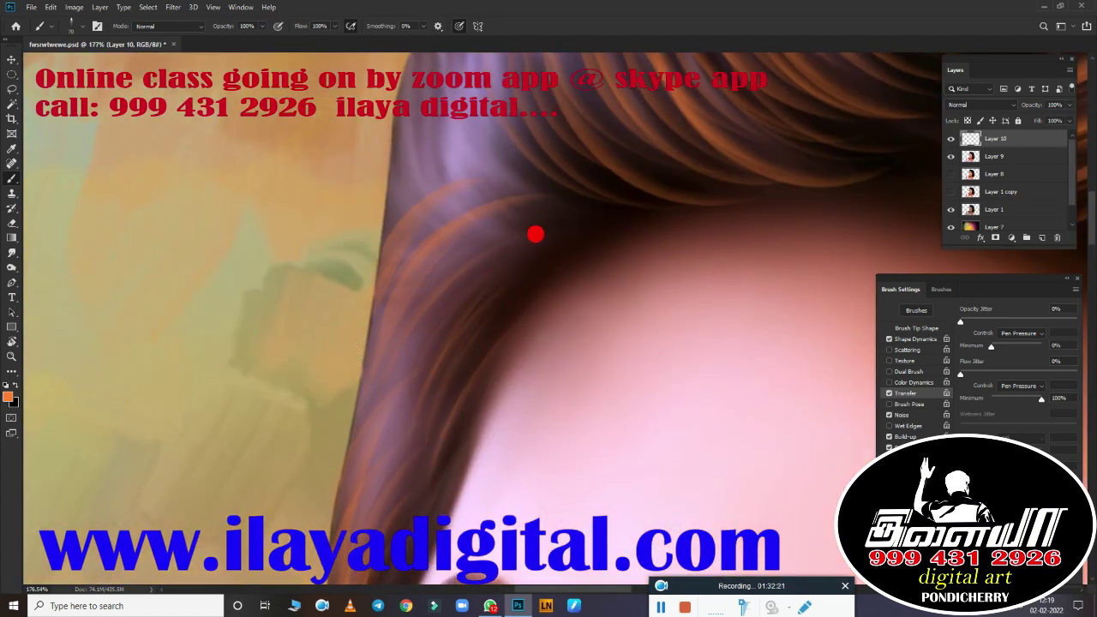
{"action": "scroll", "coordinate": [480, 300], "scroll_direction": "up", "scroll_amount": 3}
{"action": "scroll", "coordinate": [502, 417], "scroll_direction": "down", "scroll_amount": 1}
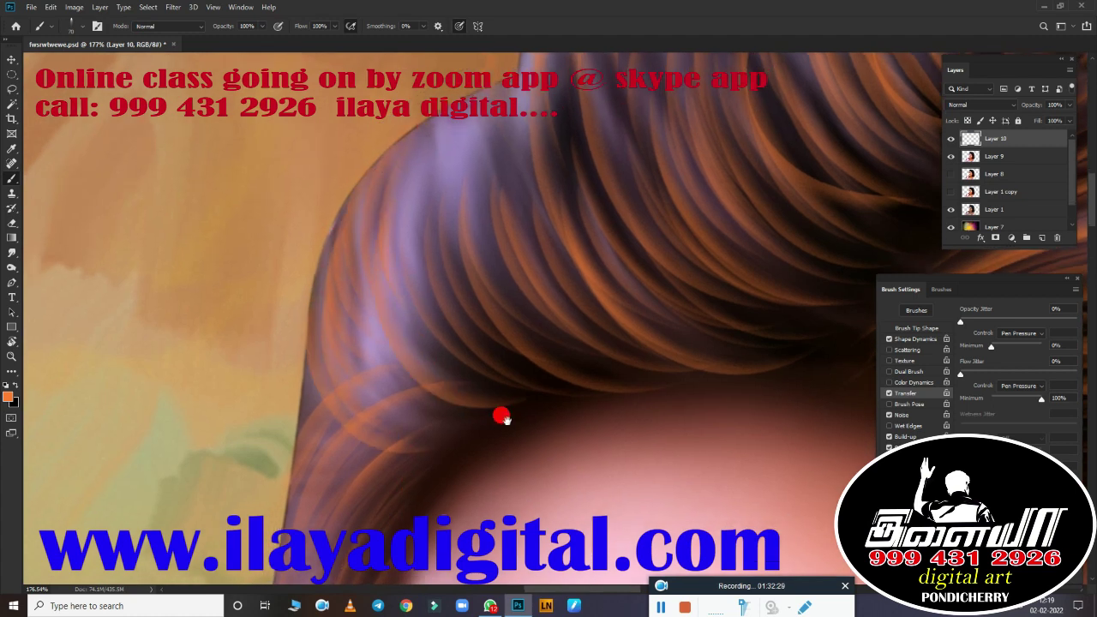
{"action": "scroll", "coordinate": [372, 260], "scroll_direction": "down", "scroll_amount": 2}
{"action": "scroll", "coordinate": [364, 469], "scroll_direction": "down", "scroll_amount": 2}
{"action": "scroll", "coordinate": [505, 237], "scroll_direction": "down", "scroll_amount": 2}
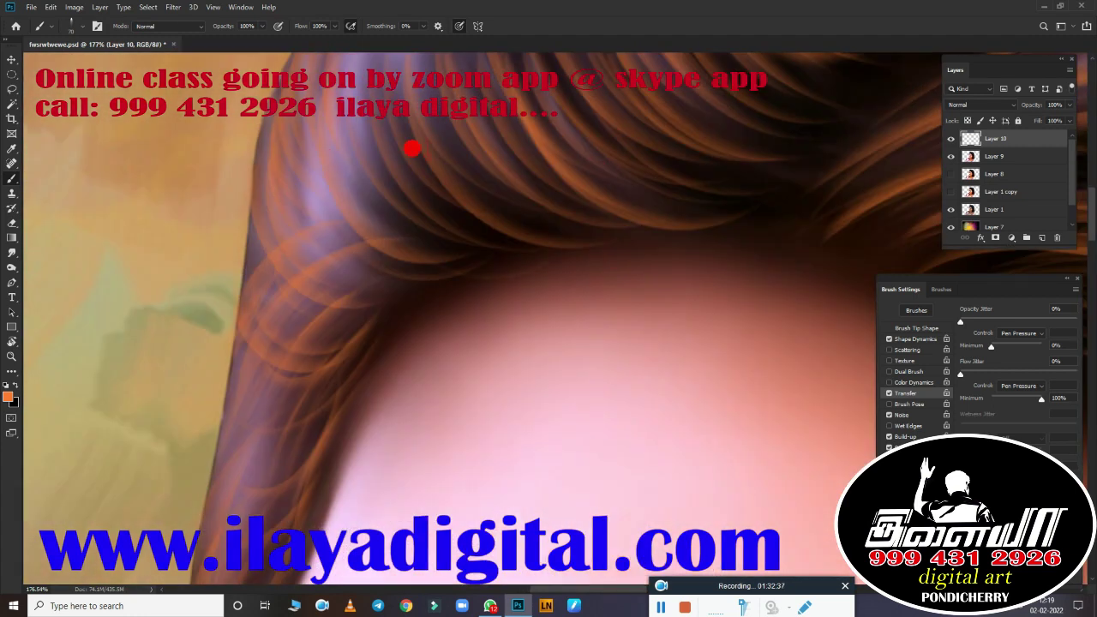
{"action": "scroll", "coordinate": [507, 357], "scroll_direction": "down", "scroll_amount": 1}
{"action": "scroll", "coordinate": [547, 452], "scroll_direction": "up", "scroll_amount": 2}
{"action": "scroll", "coordinate": [460, 363], "scroll_direction": "up", "scroll_amount": 1}
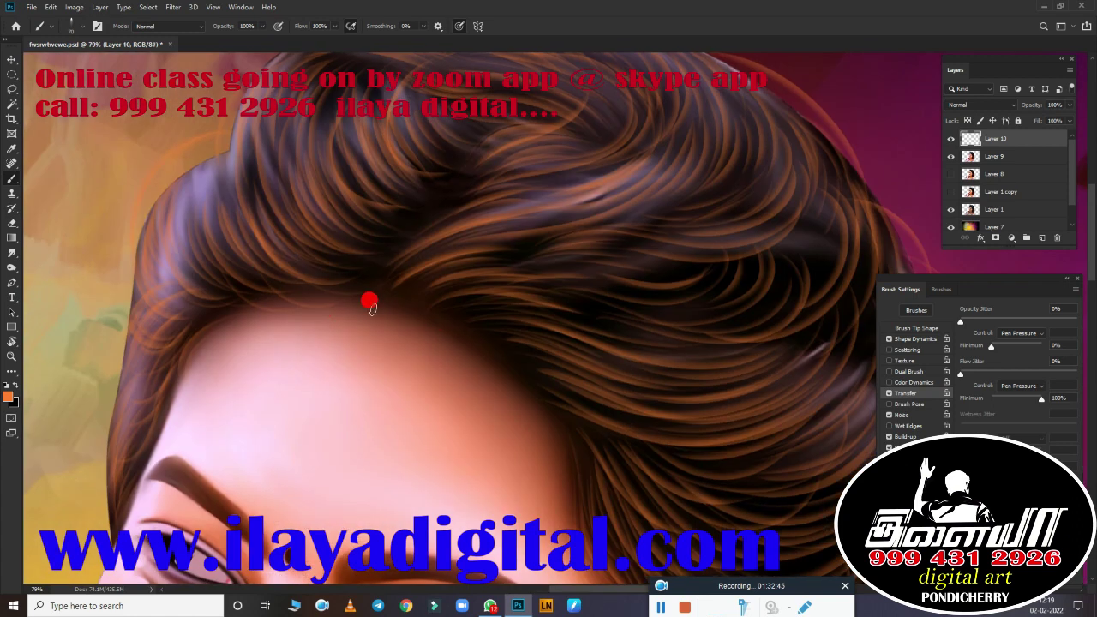
{"action": "scroll", "coordinate": [428, 328], "scroll_direction": "down", "scroll_amount": 2}
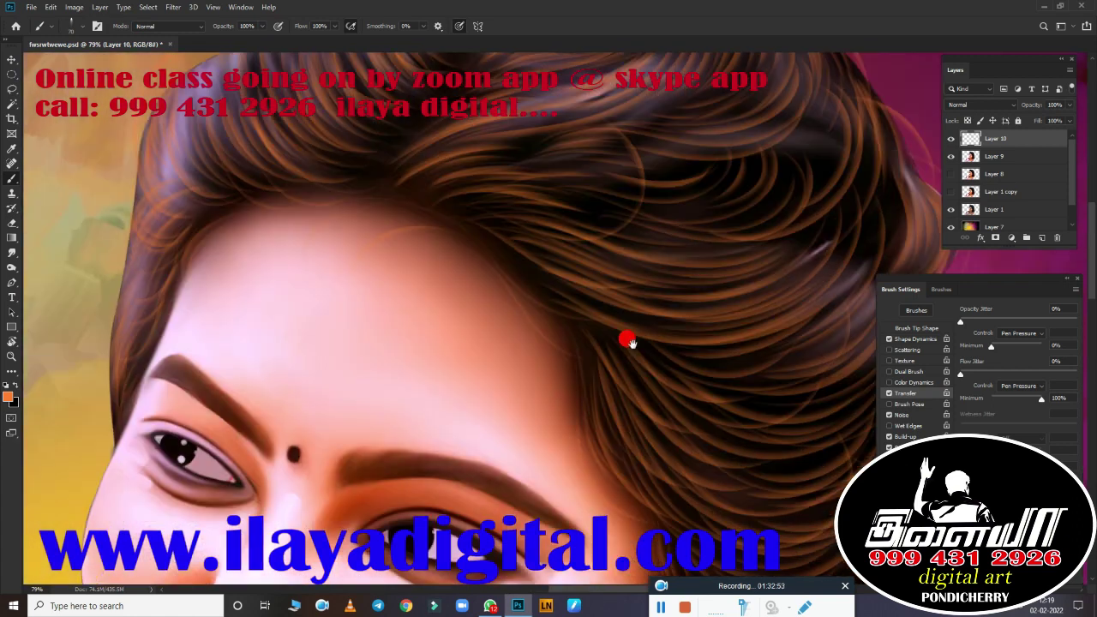
{"action": "scroll", "coordinate": [626, 337], "scroll_direction": "down", "scroll_amount": 1}
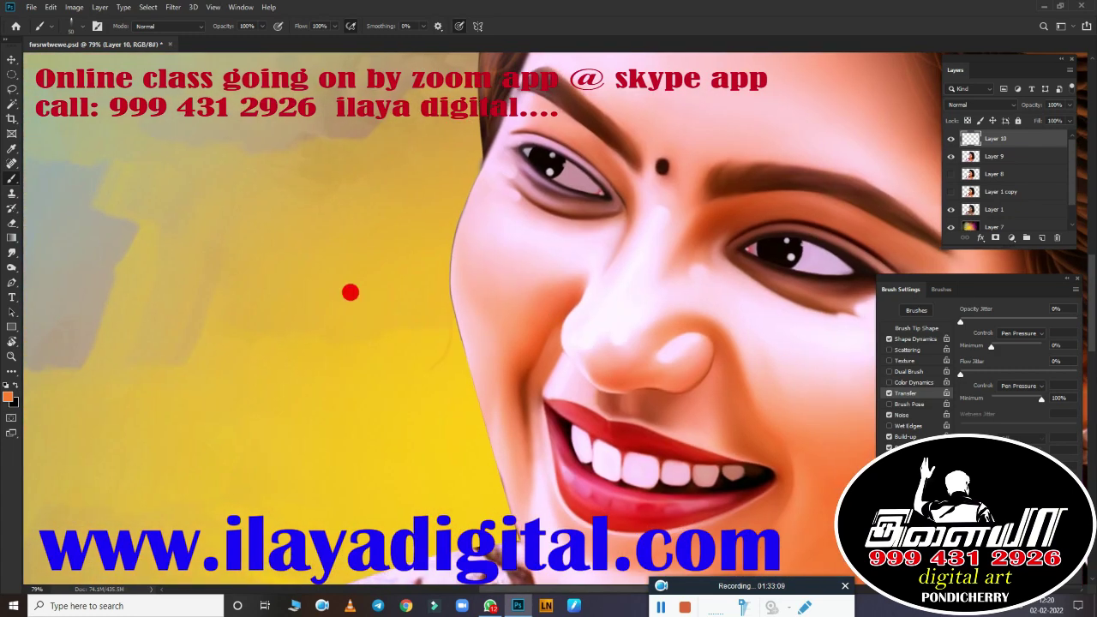
{"action": "scroll", "coordinate": [467, 485], "scroll_direction": "down", "scroll_amount": 4}
{"action": "scroll", "coordinate": [385, 296], "scroll_direction": "up", "scroll_amount": 6}
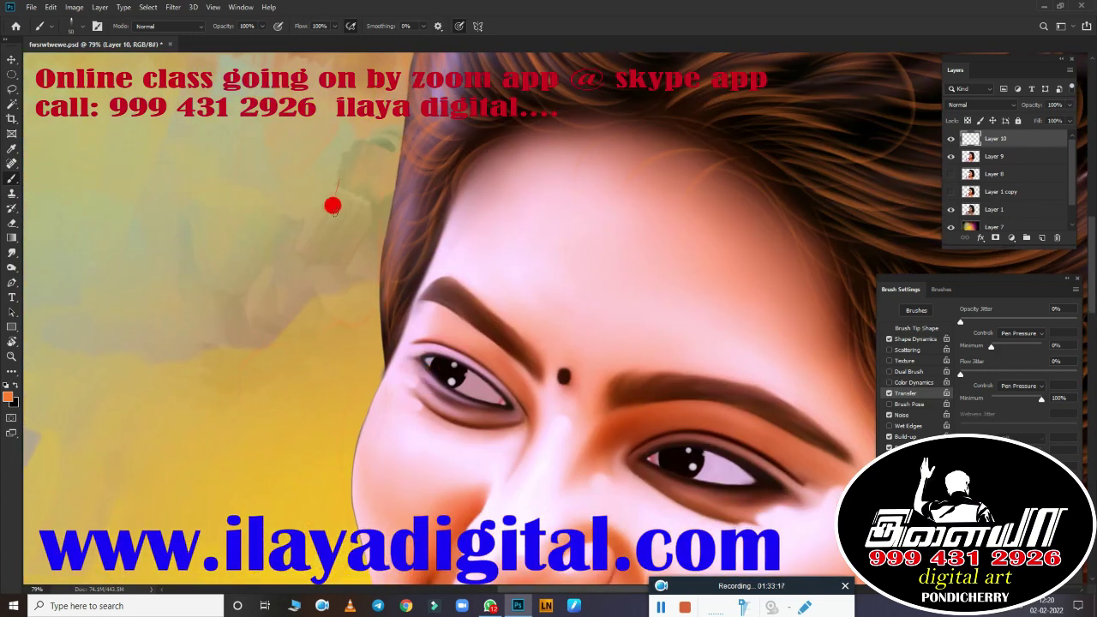
{"action": "scroll", "coordinate": [333, 206], "scroll_direction": "down", "scroll_amount": 5}
{"action": "scroll", "coordinate": [661, 428], "scroll_direction": "down", "scroll_amount": 3}
{"action": "left_click", "coordinate": [949, 157]}
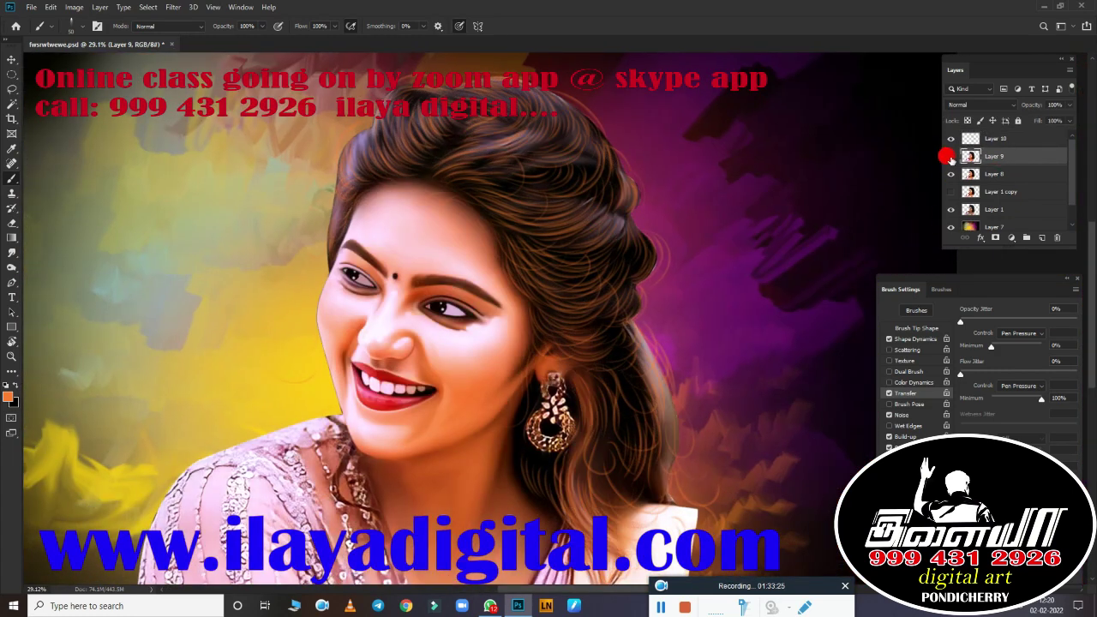
Step: Duplicate Layer 9 into a copy, hiding the original Layer 9 and Layer 10's orange strands
{"action": "left_click", "coordinate": [949, 157]}
{"action": "left_click", "coordinate": [949, 156]}
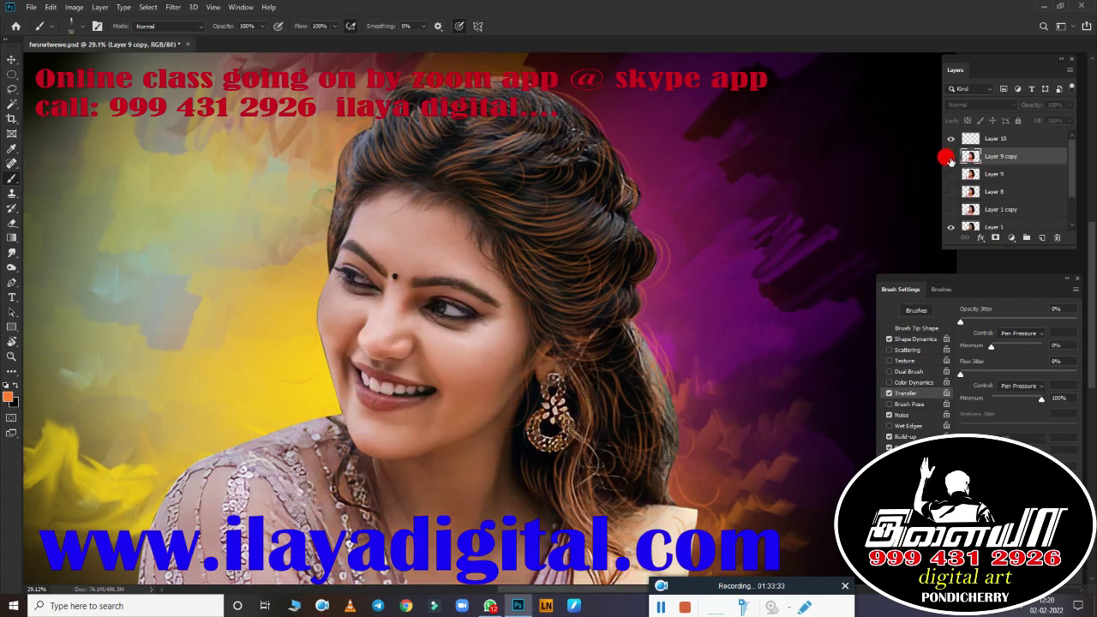
{"action": "key", "text": "ctrl+j"}
{"action": "left_click", "coordinate": [950, 157]}
{"action": "scroll", "coordinate": [578, 250], "scroll_direction": "up", "scroll_amount": 1}
Step: Set up the Dodge tool with a soft round 300 px brush preset
{"action": "key", "text": "o"}
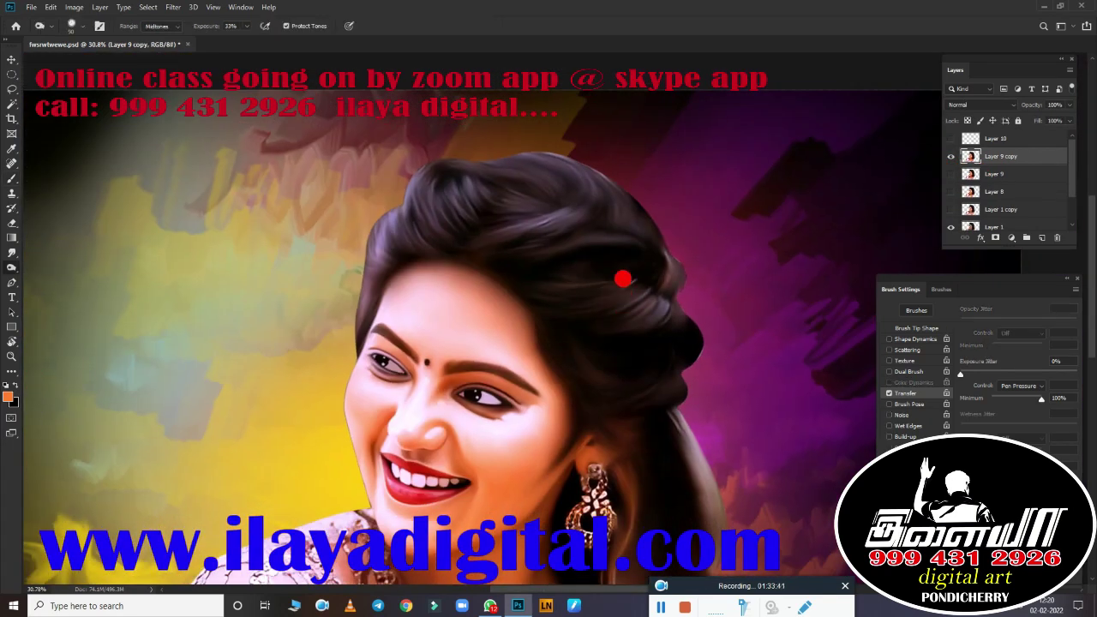
{"action": "key", "text": "b"}
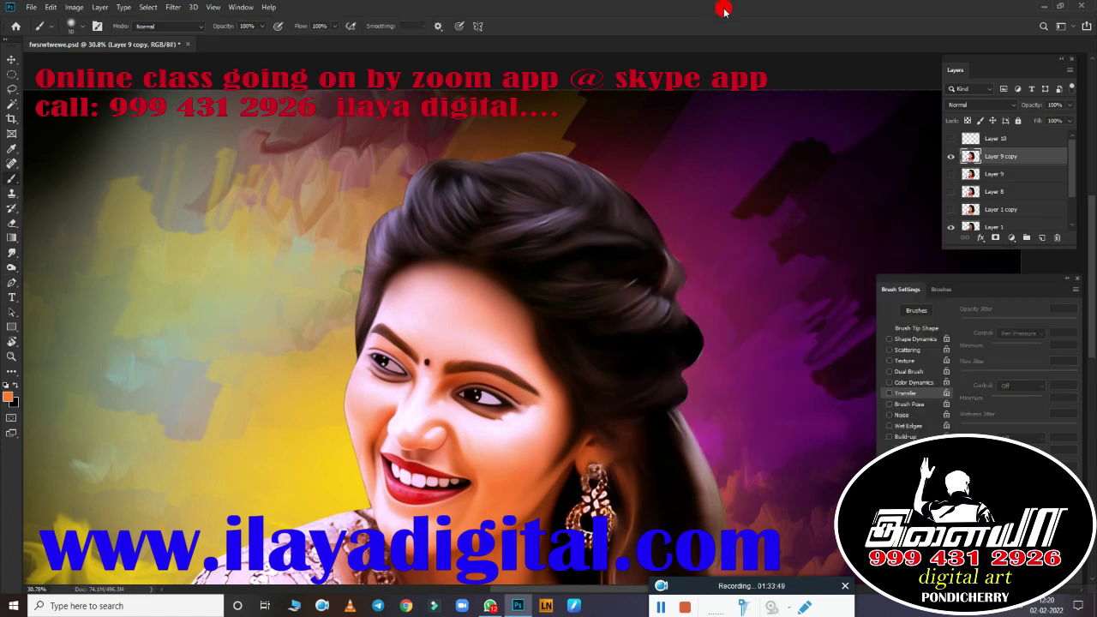
{"action": "key", "text": "o"}
{"action": "right_click", "coordinate": [509, 206]}
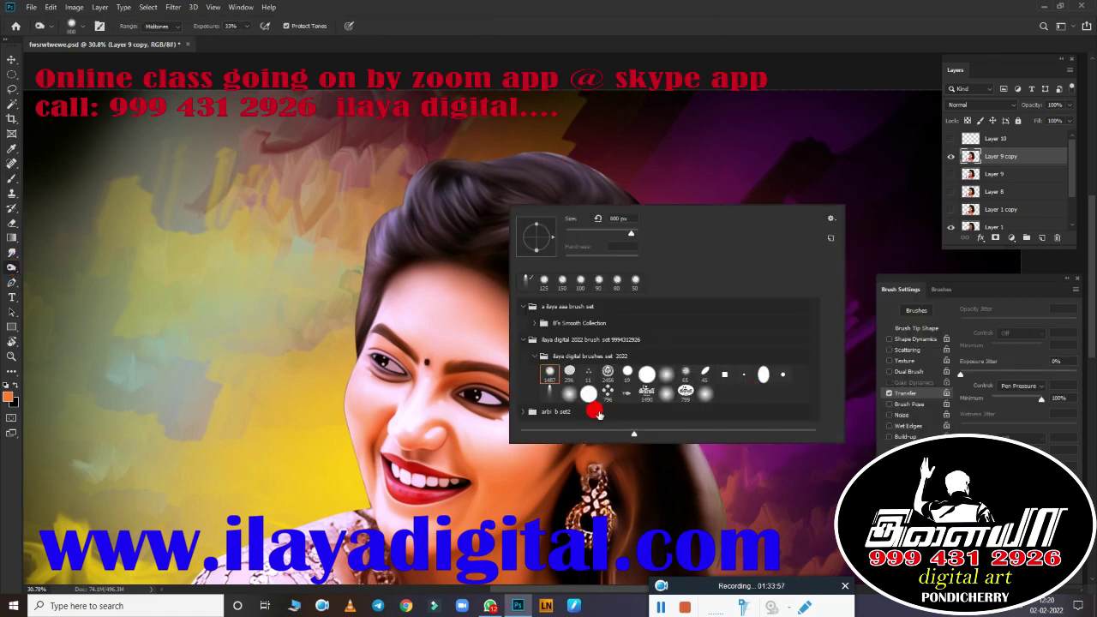
{"action": "left_click", "coordinate": [566, 393]}
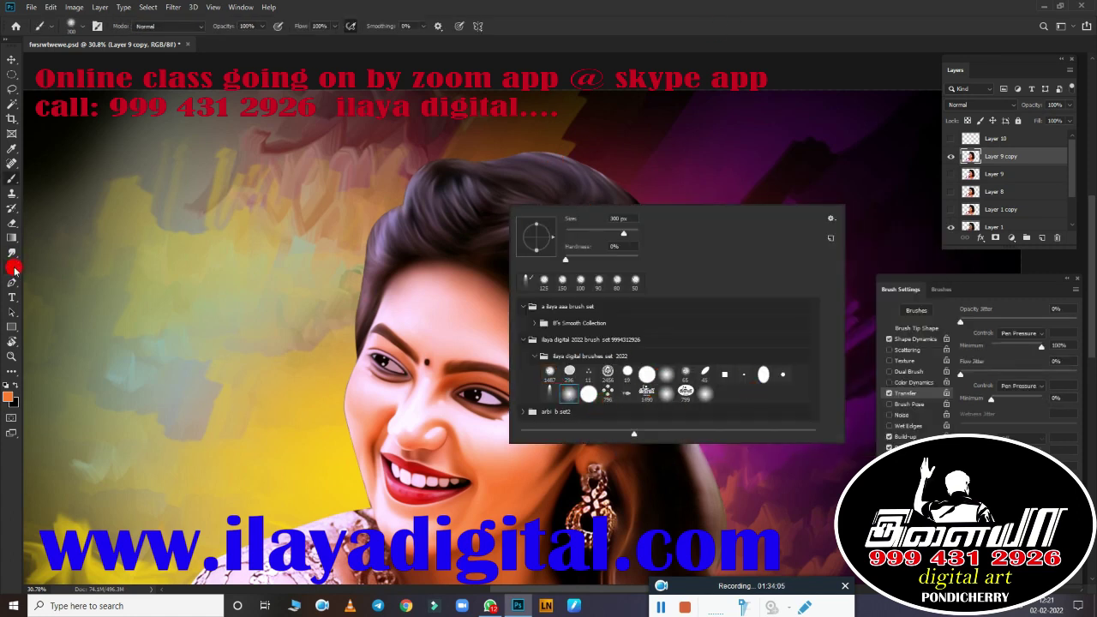
{"action": "left_click", "coordinate": [15, 269]}
{"action": "right_click", "coordinate": [382, 205]}
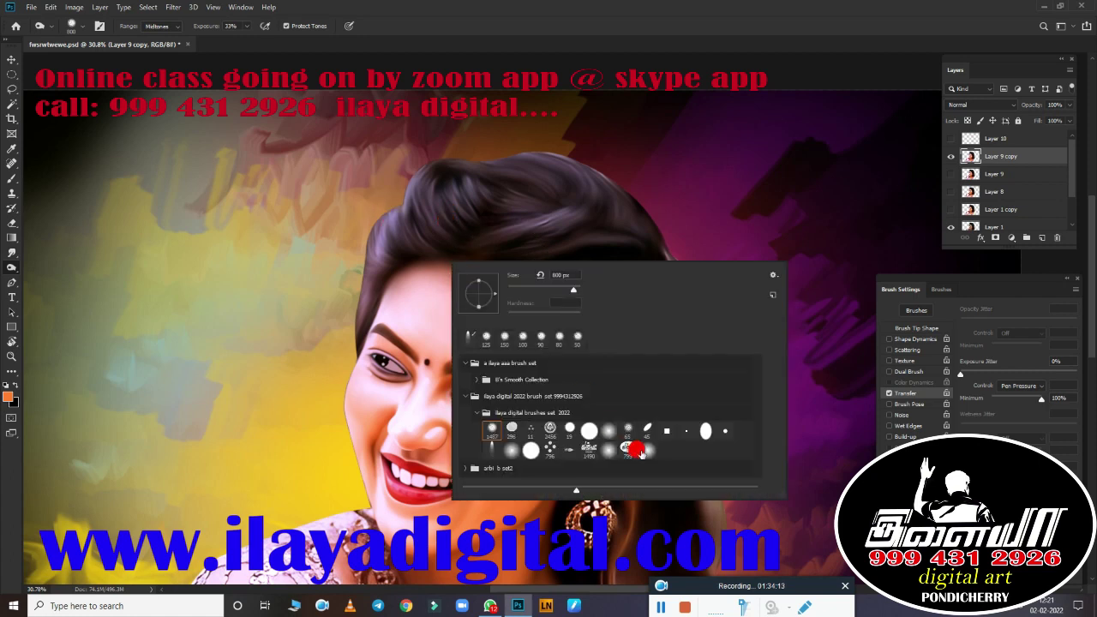
{"action": "left_click", "coordinate": [646, 456]}
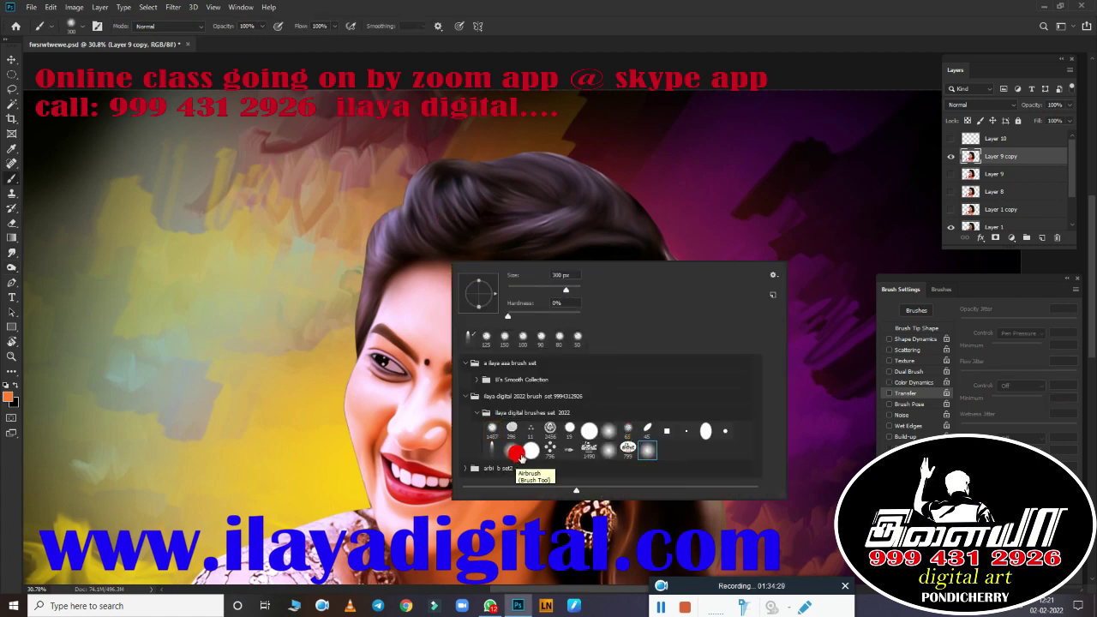
{"action": "left_click", "coordinate": [11, 268]}
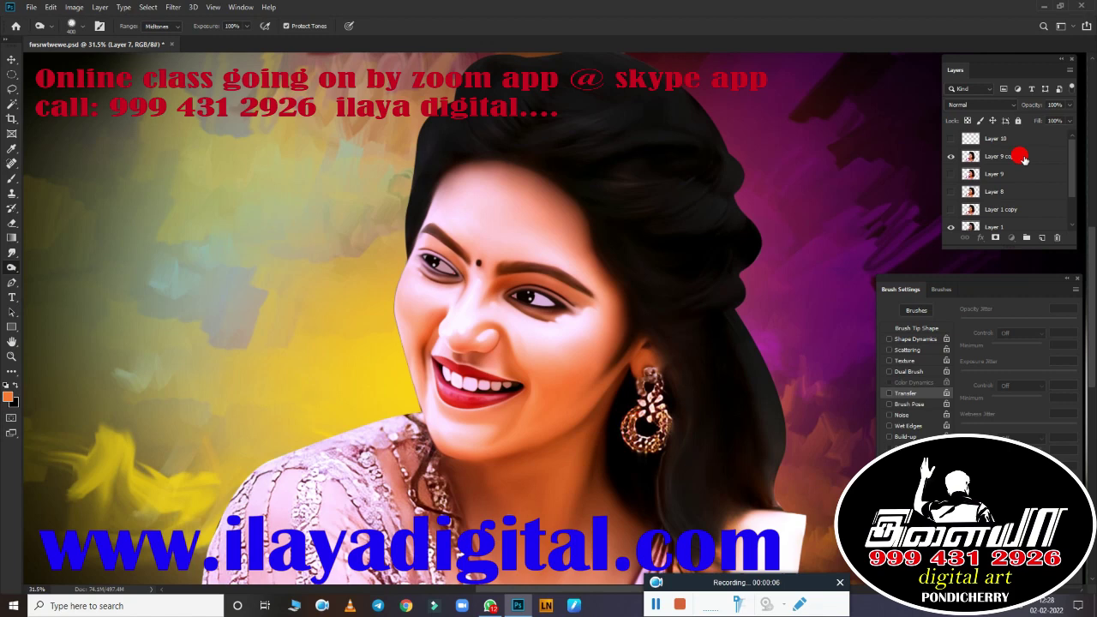
Step: Show Layer 10 again and move Layer 11 below it in the stack
{"action": "left_click", "coordinate": [994, 138]}
{"action": "left_click", "coordinate": [950, 138]}
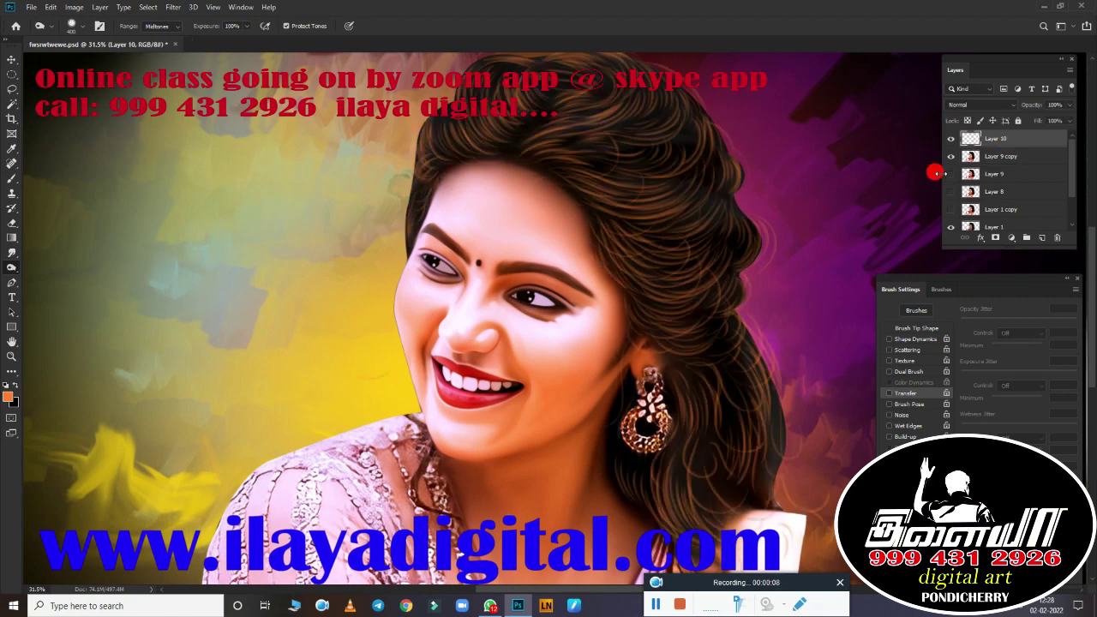
{"action": "scroll", "coordinate": [778, 300], "scroll_direction": "up", "scroll_amount": 1, "text": "alt"}
{"action": "scroll", "coordinate": [702, 226], "scroll_direction": "up", "scroll_amount": 1, "text": "alt"}
{"action": "left_click_drag", "start_coordinate": [994, 138], "coordinate": [997, 163]}
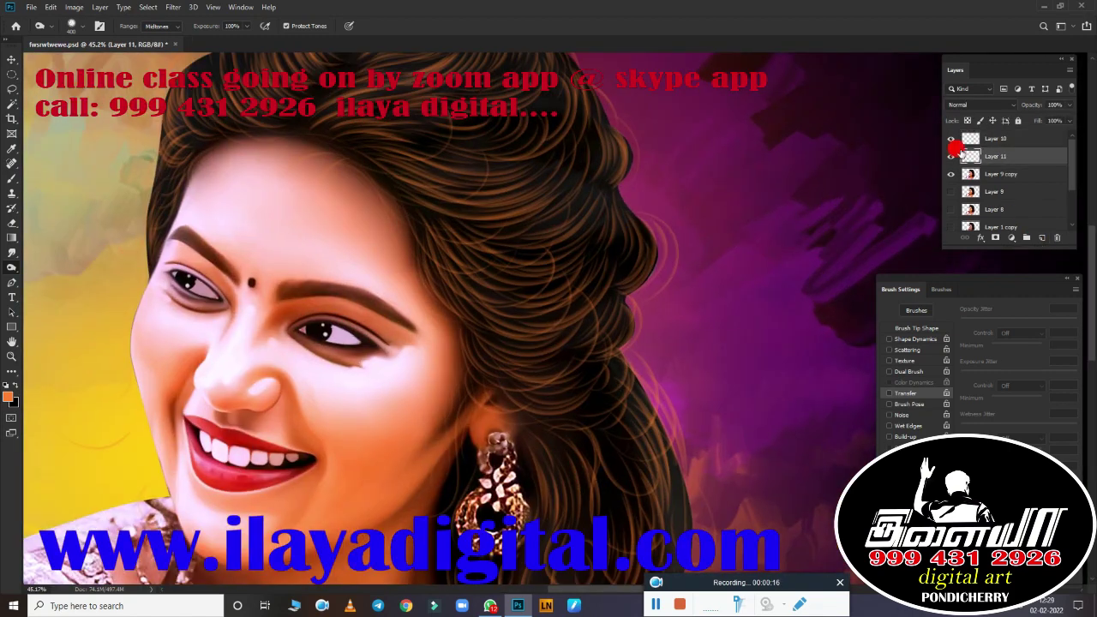
{"action": "scroll", "coordinate": [335, 252], "scroll_direction": "up", "scroll_amount": 3, "text": "alt"}
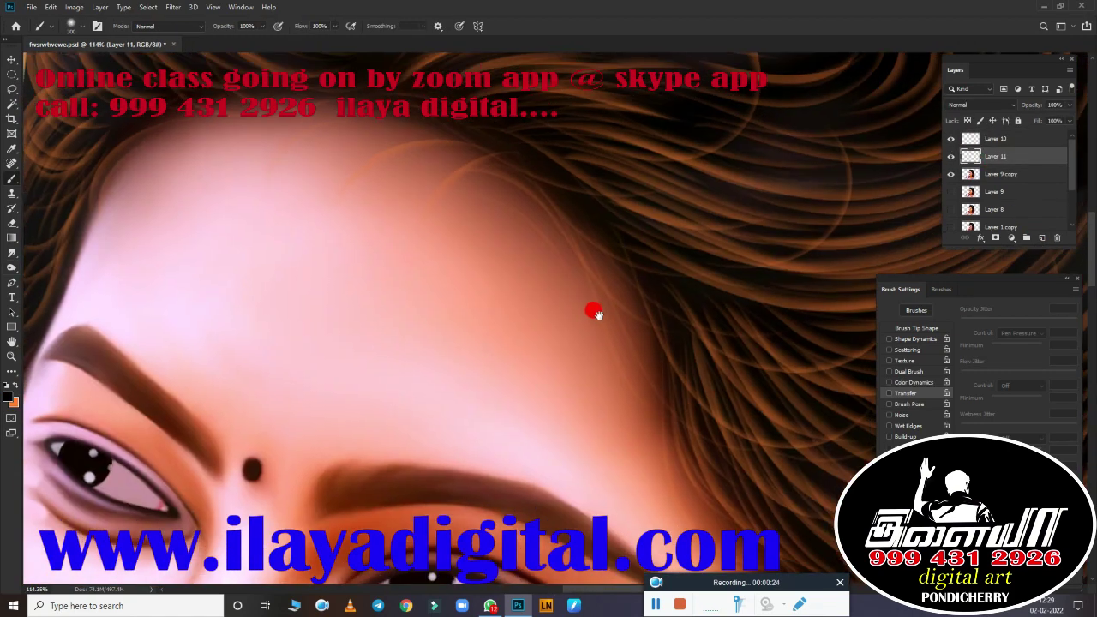
{"action": "scroll", "coordinate": [592, 311], "scroll_direction": "up", "scroll_amount": 1, "text": "alt"}
Step: Give the Brush tool a hair-strand preset and view its brush tip shape settings
{"action": "key", "text": "b"}
{"action": "right_click", "coordinate": [433, 278]}
{"action": "double_click", "coordinate": [489, 465]}
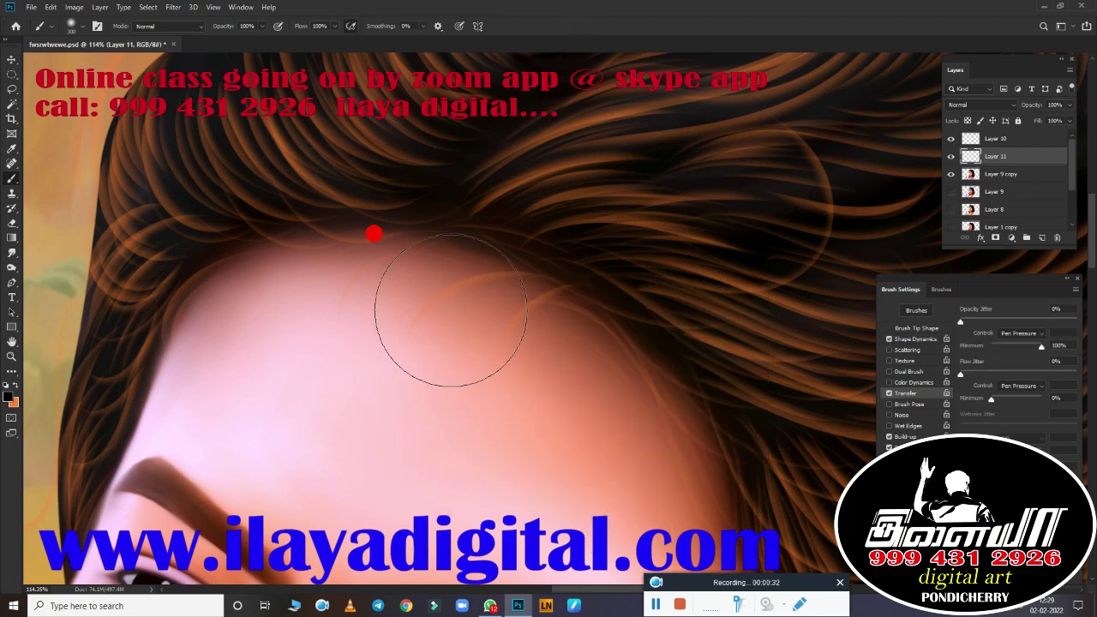
{"action": "left_click", "coordinate": [916, 328]}
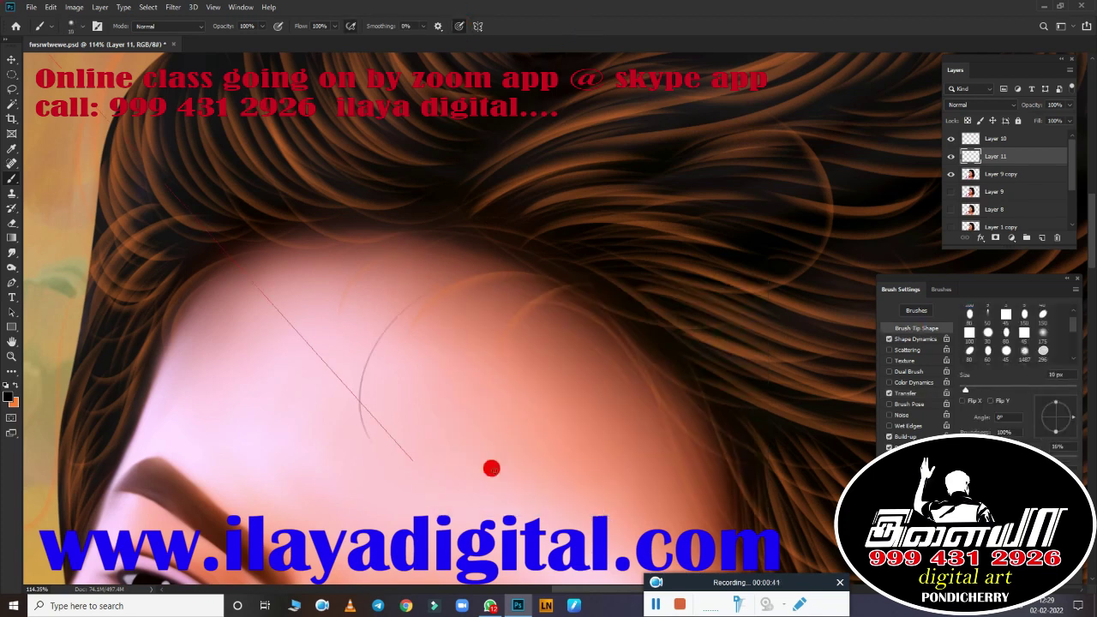
Step: Pan and zoom around the face and hair, then switch to a different brush preset
{"action": "scroll", "coordinate": [246, 173], "scroll_direction": "up", "scroll_amount": 3}
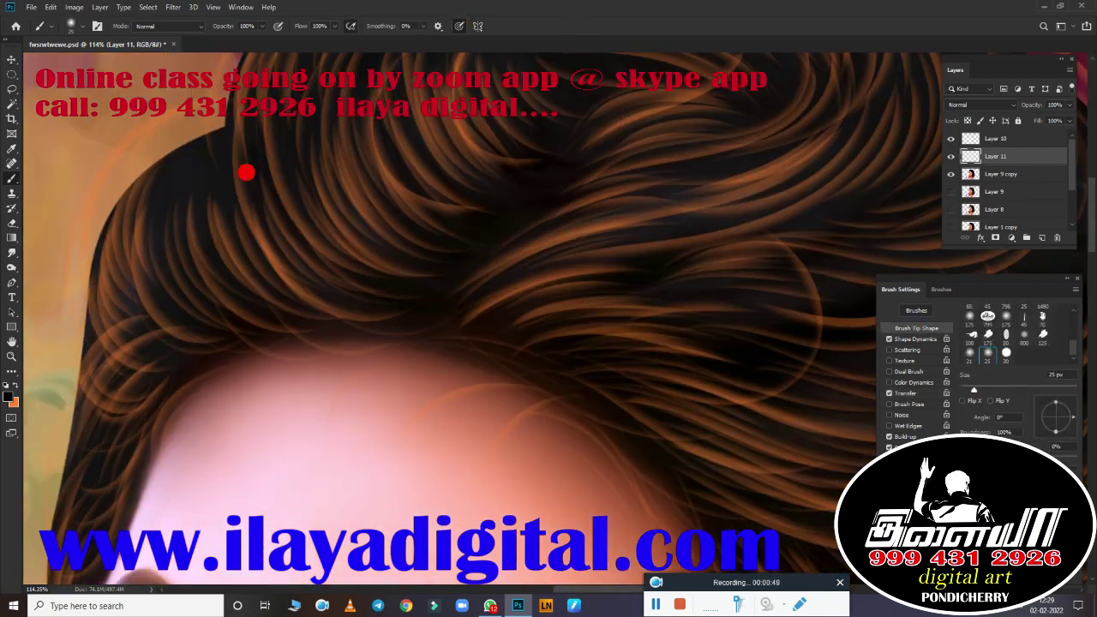
{"action": "scroll", "coordinate": [551, 276], "scroll_direction": "down", "scroll_amount": 3}
{"action": "scroll", "coordinate": [421, 180], "scroll_direction": "down", "scroll_amount": 3}
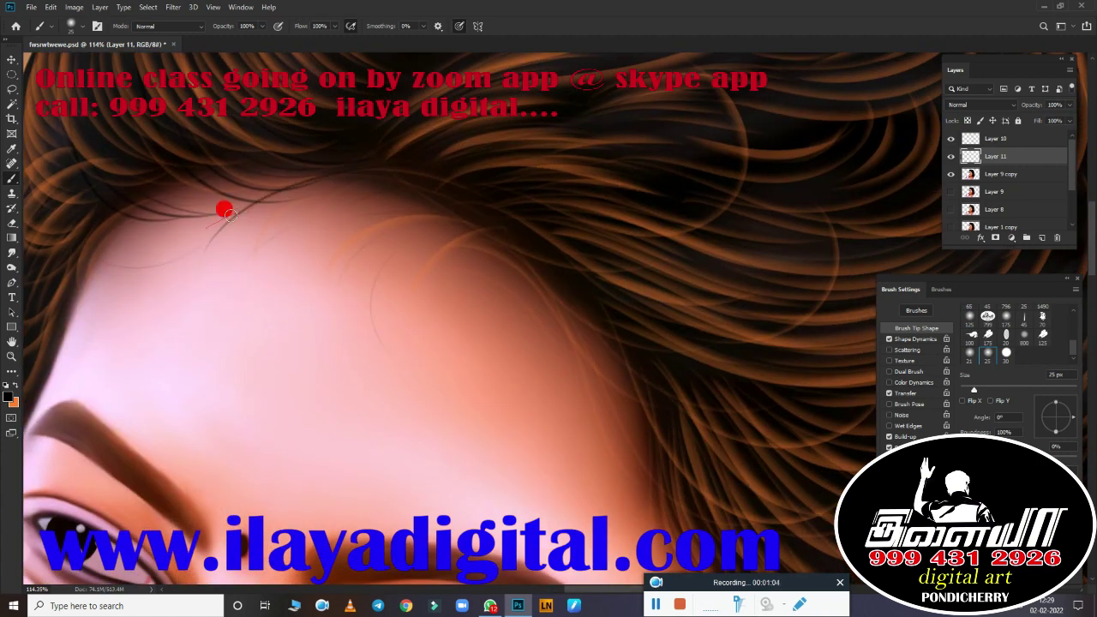
{"action": "scroll", "coordinate": [225, 211], "scroll_direction": "down", "scroll_amount": 3}
{"action": "scroll", "coordinate": [385, 203], "scroll_direction": "up", "scroll_amount": 3}
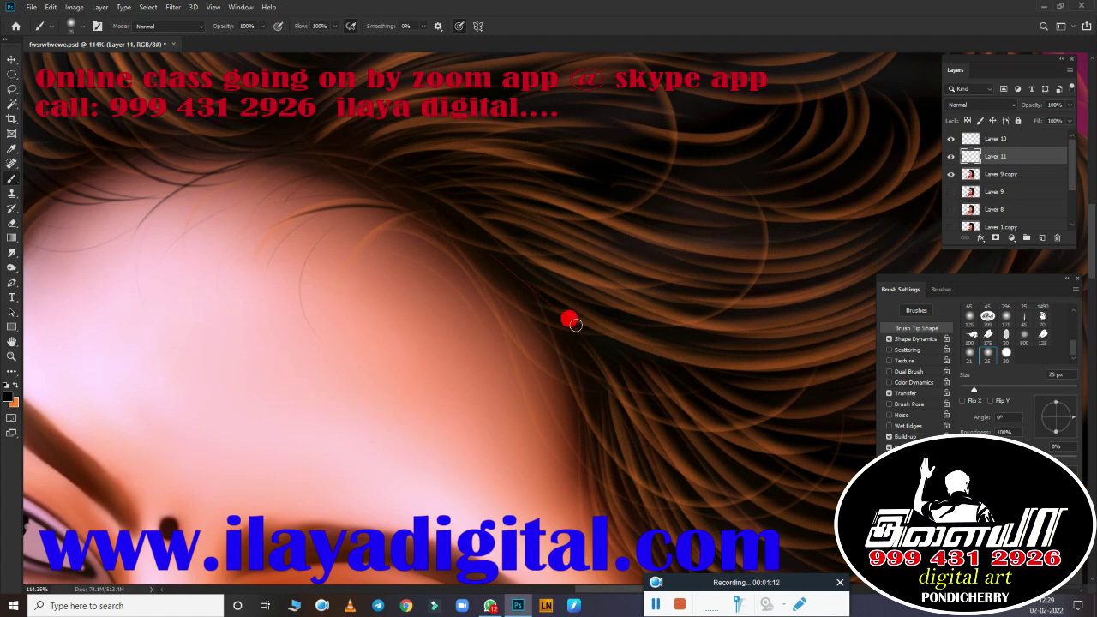
{"action": "scroll", "coordinate": [575, 324], "scroll_direction": "down", "scroll_amount": 3}
{"action": "scroll", "coordinate": [595, 314], "scroll_direction": "down", "scroll_amount": 3}
{"action": "scroll", "coordinate": [595, 315], "scroll_direction": "right", "scroll_amount": 2}
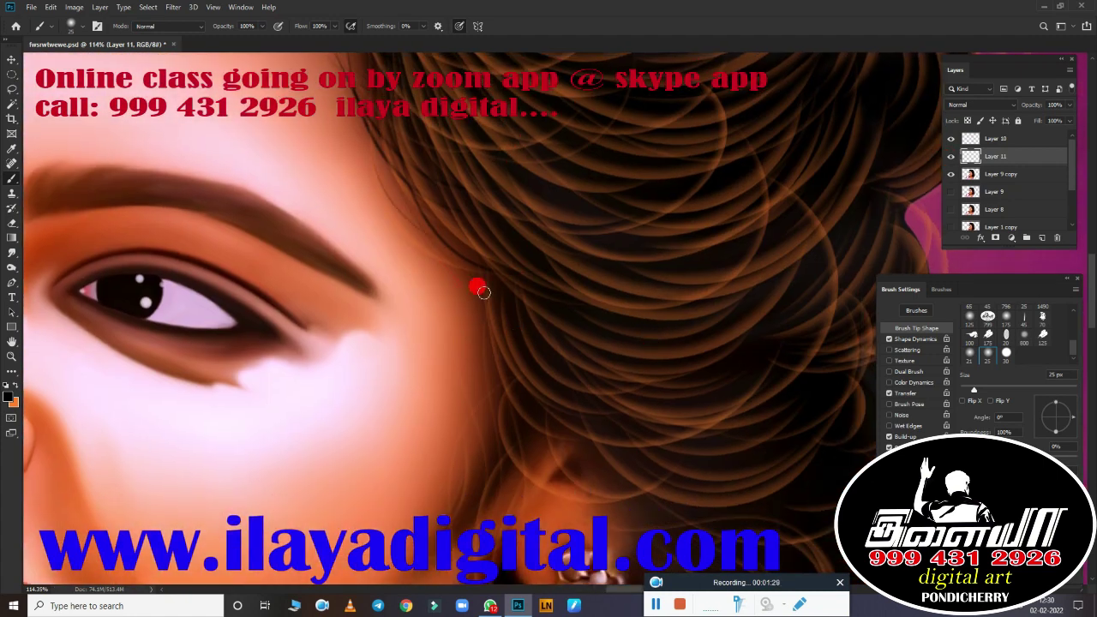
{"action": "scroll", "coordinate": [678, 417], "scroll_direction": "down", "scroll_amount": 3}
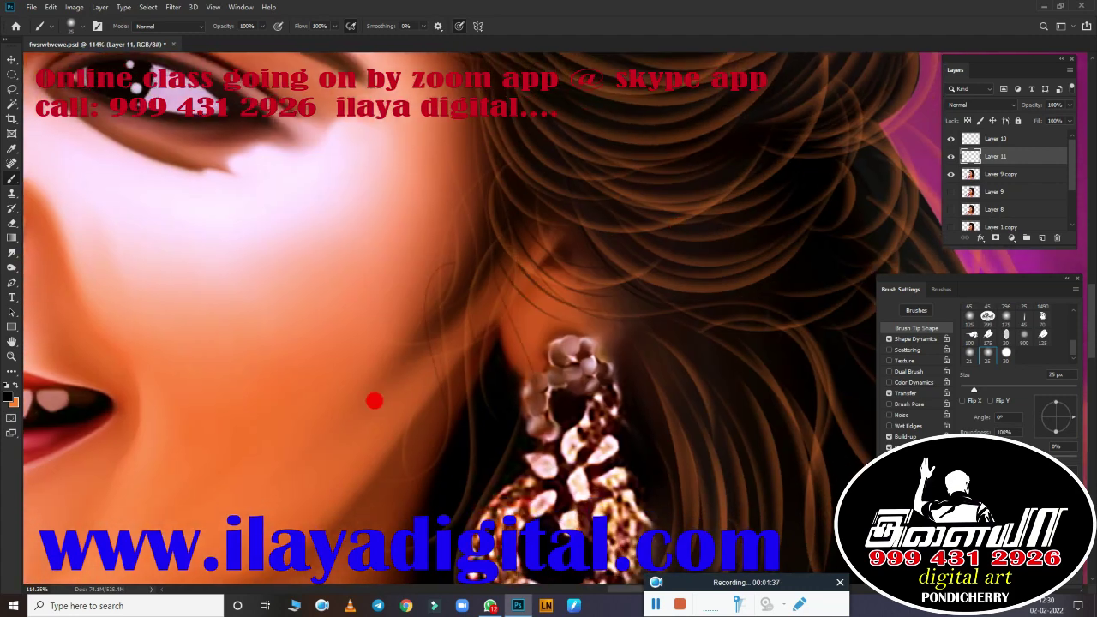
{"action": "scroll", "coordinate": [574, 408], "scroll_direction": "down", "scroll_amount": 2}
{"action": "scroll", "coordinate": [616, 418], "scroll_direction": "down", "scroll_amount": 2}
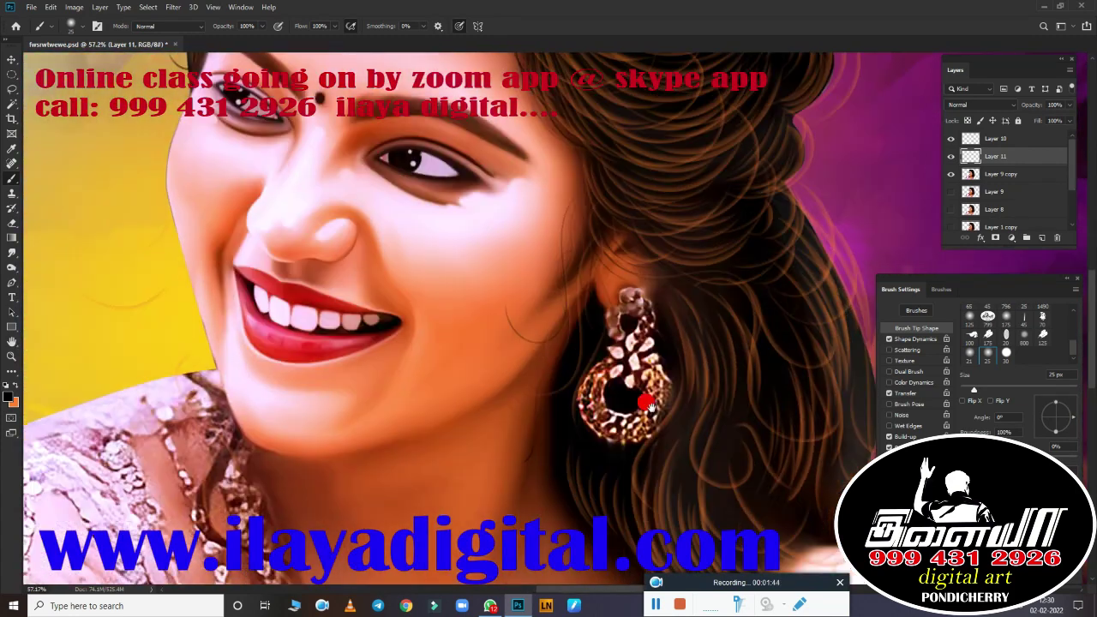
{"action": "scroll", "coordinate": [649, 405], "scroll_direction": "down", "scroll_amount": 2}
{"action": "scroll", "coordinate": [471, 271], "scroll_direction": "up", "scroll_amount": 4}
{"action": "scroll", "coordinate": [470, 272], "scroll_direction": "right", "scroll_amount": 2}
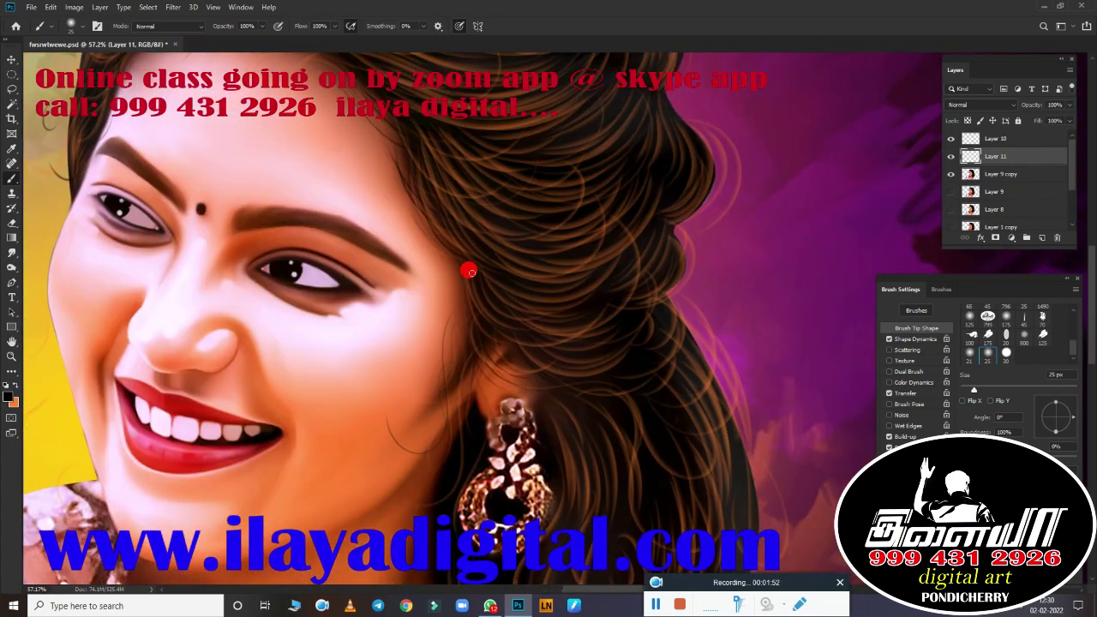
{"action": "scroll", "coordinate": [472, 338], "scroll_direction": "down", "scroll_amount": 4}
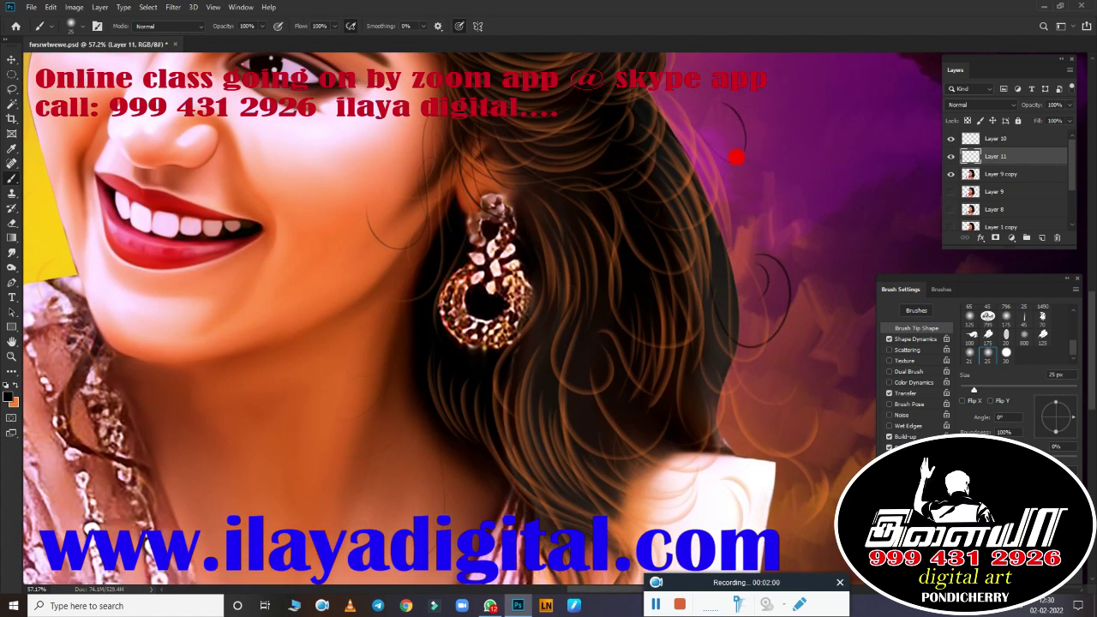
{"action": "scroll", "coordinate": [675, 221], "scroll_direction": "down", "scroll_amount": 2}
{"action": "scroll", "coordinate": [675, 221], "scroll_direction": "right", "scroll_amount": 1}
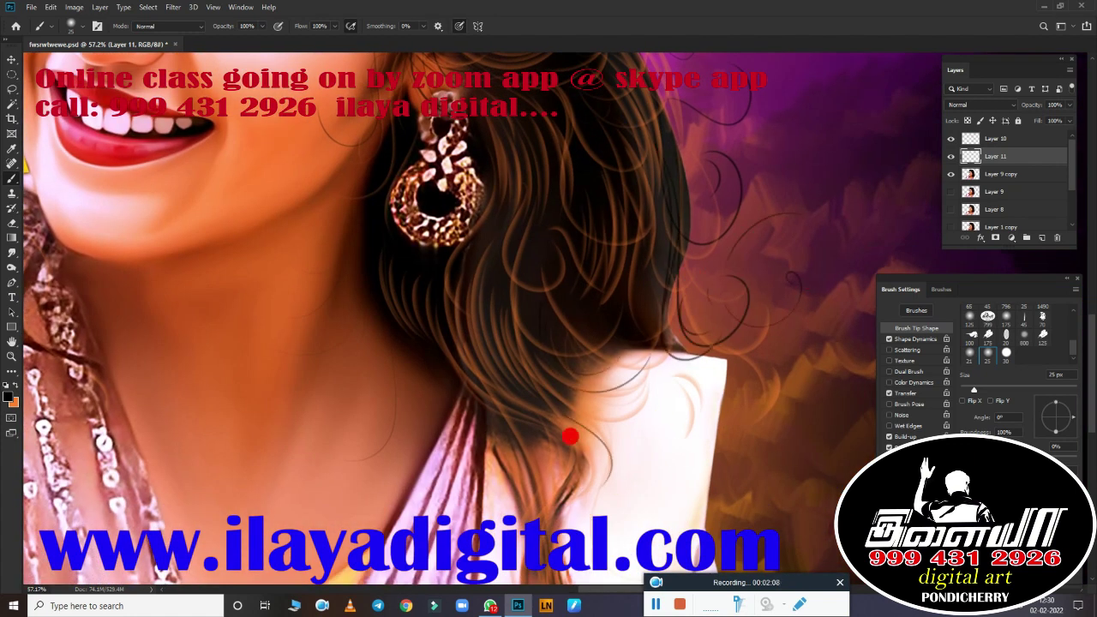
{"action": "scroll", "coordinate": [589, 149], "scroll_direction": "down", "scroll_amount": 4}
{"action": "scroll", "coordinate": [589, 149], "scroll_direction": "left", "scroll_amount": 1}
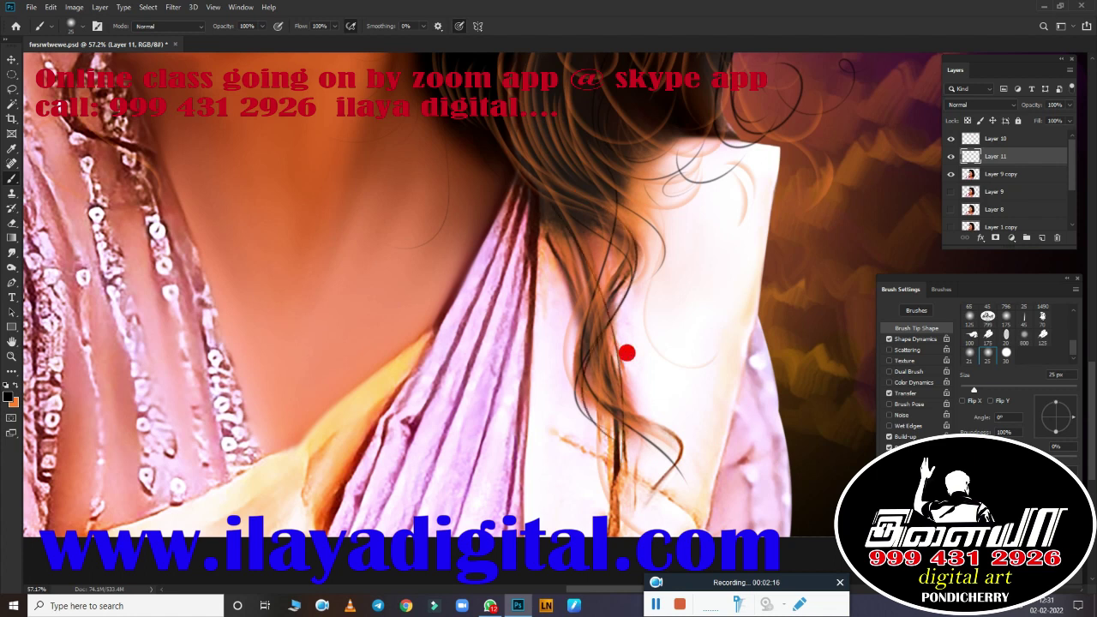
{"action": "scroll", "coordinate": [627, 352], "scroll_direction": "up", "scroll_amount": 8}
{"action": "scroll", "coordinate": [571, 333], "scroll_direction": "up", "scroll_amount": 2}
{"action": "scroll", "coordinate": [557, 239], "scroll_direction": "up", "scroll_amount": 3}
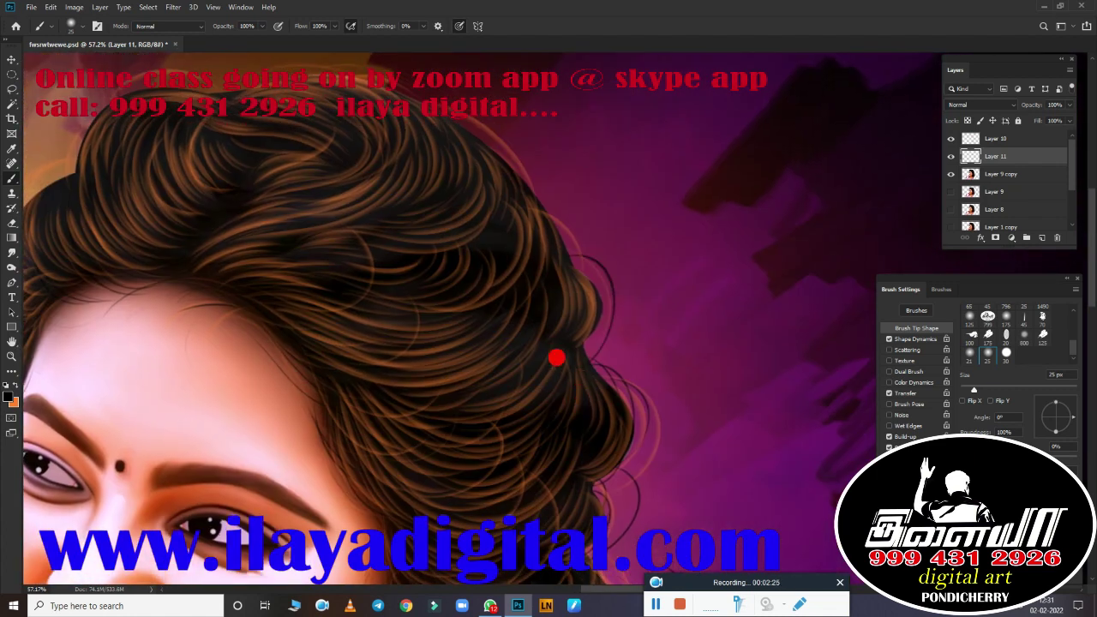
{"action": "left_click_drag", "start_coordinate": [400, 194], "coordinate": [510, 181]}
{"action": "scroll", "coordinate": [505, 258], "scroll_direction": "down", "scroll_amount": 2}
{"action": "scroll", "coordinate": [505, 258], "scroll_direction": "left", "scroll_amount": 3}
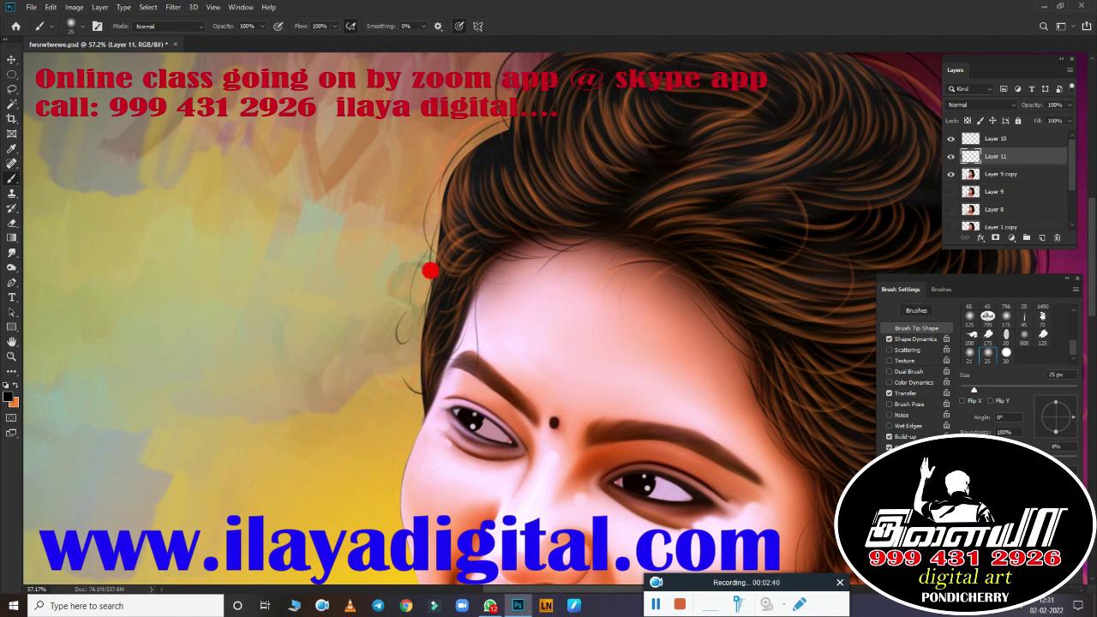
{"action": "scroll", "coordinate": [360, 343], "scroll_direction": "down", "scroll_amount": 3}
{"action": "mouse_move", "coordinate": [340, 475]}
{"action": "left_mouse_down"}
{"action": "mouse_move", "coordinate": [465, 443]}
{"action": "mouse_move", "coordinate": [275, 360]}
{"action": "mouse_move", "coordinate": [334, 397]}
{"action": "left_mouse_up"}
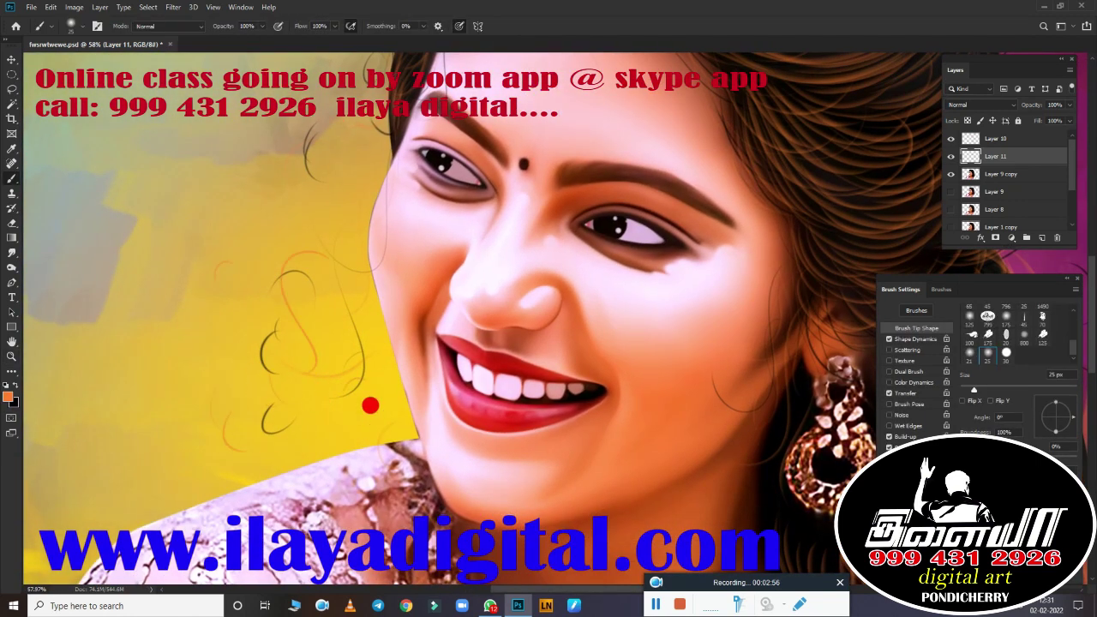
{"action": "scroll", "coordinate": [446, 235], "scroll_direction": "up", "scroll_amount": 3}
{"action": "scroll", "coordinate": [556, 249], "scroll_direction": "right", "scroll_amount": 3}
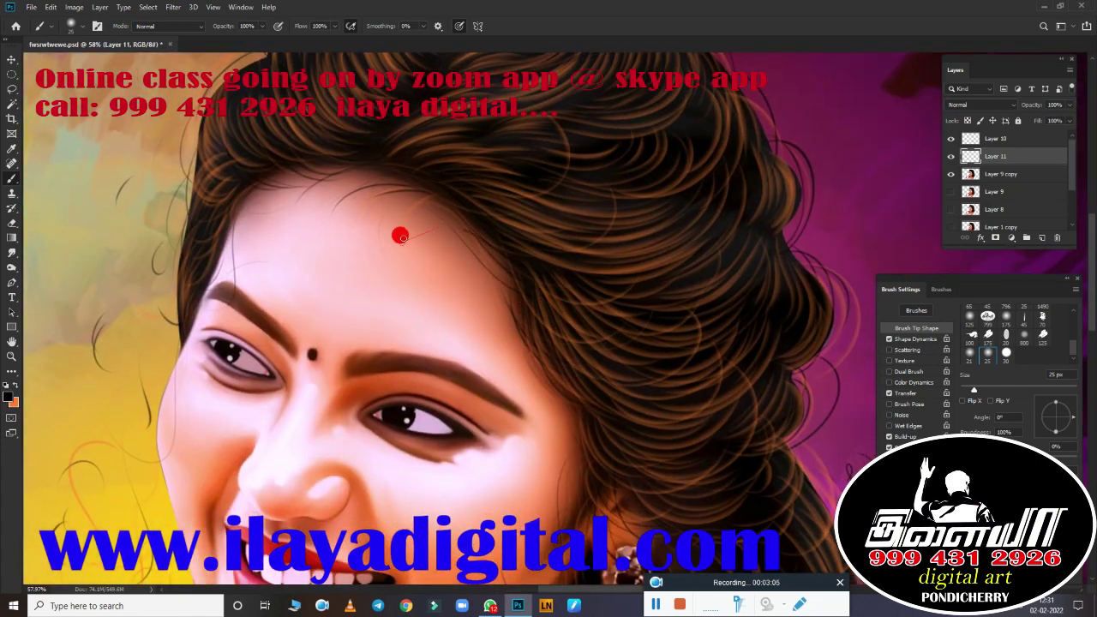
{"action": "scroll", "coordinate": [399, 235], "scroll_direction": "down", "scroll_amount": 3}
{"action": "scroll", "coordinate": [399, 235], "scroll_direction": "right", "scroll_amount": 2}
{"action": "scroll", "coordinate": [537, 272], "scroll_direction": "up", "scroll_amount": 3}
{"action": "scroll", "coordinate": [538, 273], "scroll_direction": "left", "scroll_amount": 1}
{"action": "scroll", "coordinate": [506, 215], "scroll_direction": "down", "scroll_amount": 2}
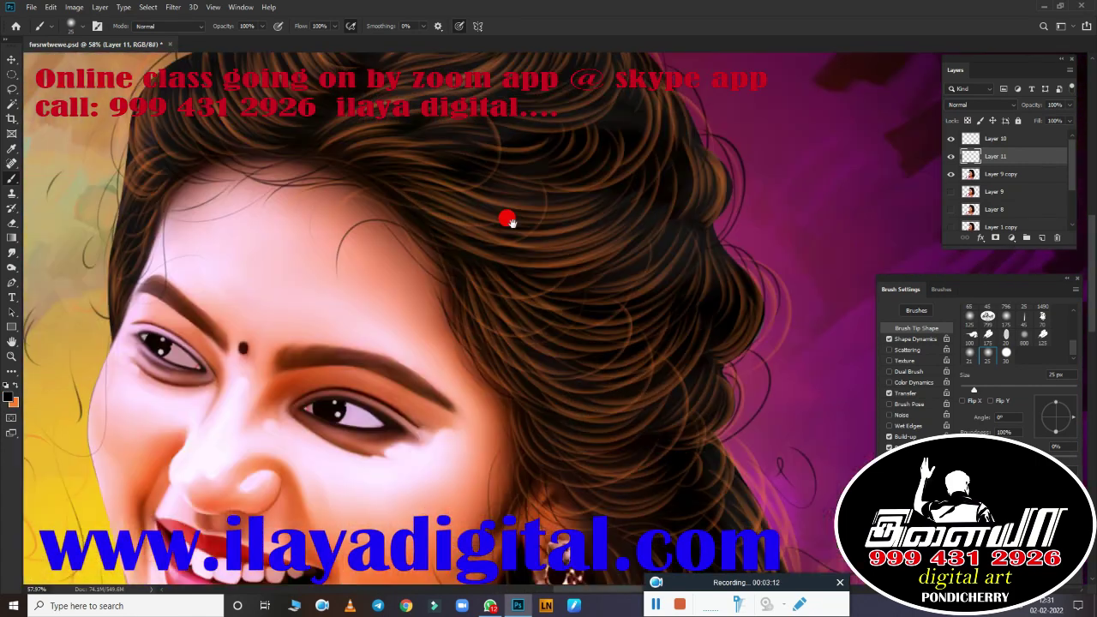
{"action": "scroll", "coordinate": [420, 399], "scroll_direction": "down", "scroll_amount": 2}
{"action": "right_click", "coordinate": [362, 380]}
{"action": "left_click", "coordinate": [463, 463]}
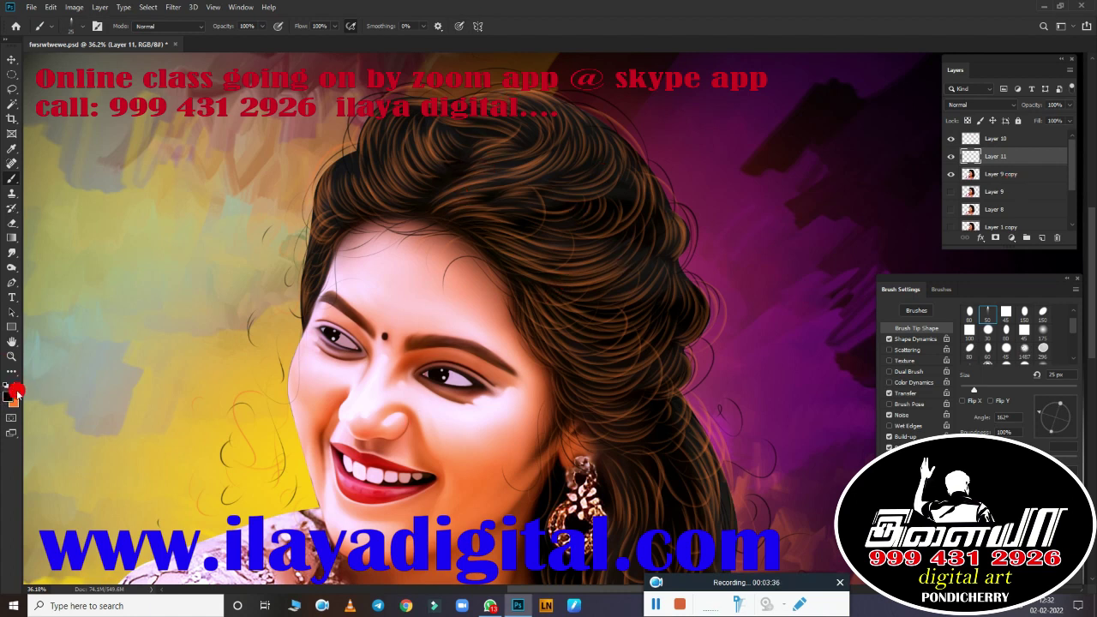
Step: On Layer 9 copy, paint fine brown hair strokes along the eyebrow's upper and lower edges to its tip
{"action": "key", "text": "alt+bracketleft"}
{"action": "scroll", "coordinate": [553, 314], "scroll_direction": "up", "scroll_amount": 2}
{"action": "scroll", "coordinate": [608, 335], "scroll_direction": "up", "scroll_amount": 3}
{"action": "scroll", "coordinate": [372, 340], "scroll_direction": "up", "scroll_amount": 3}
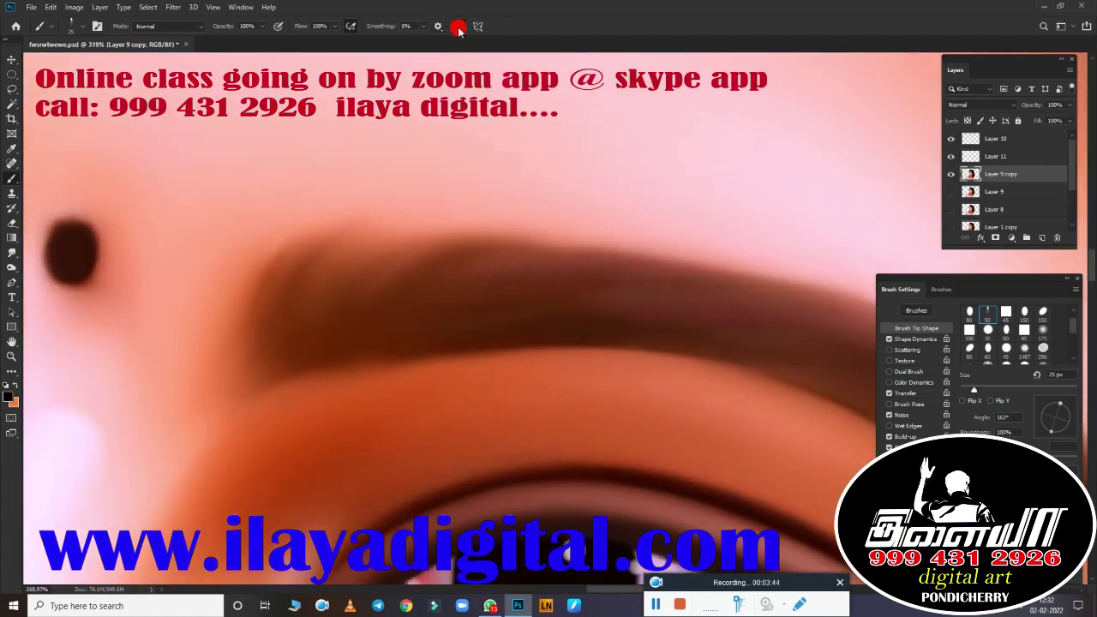
{"action": "left_click_drag", "start_coordinate": [352, 275], "coordinate": [427, 294]}
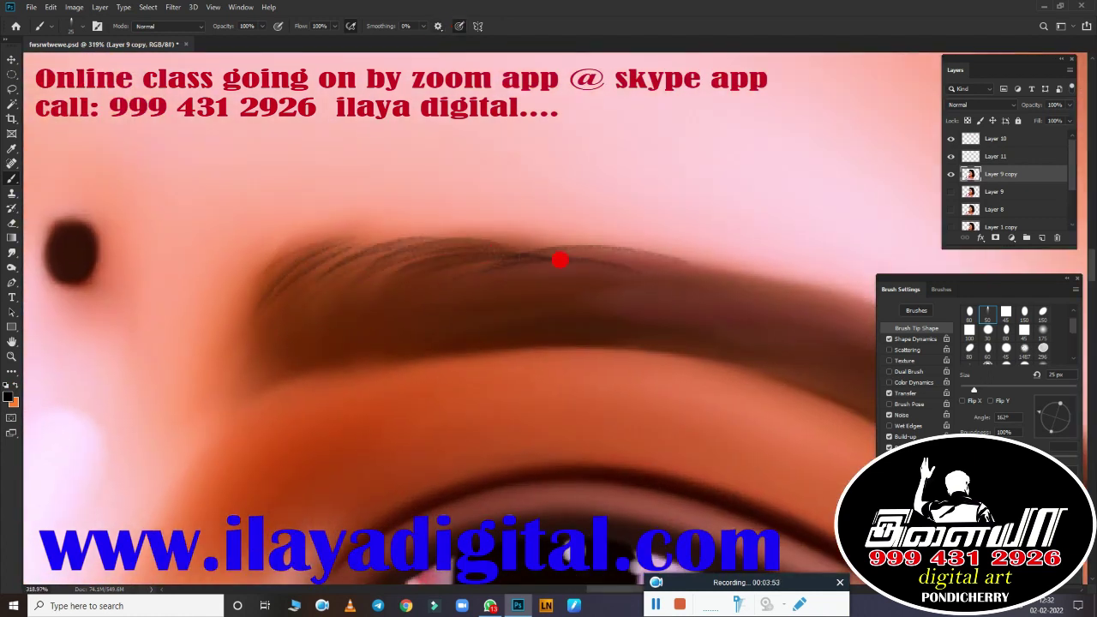
{"action": "left_click_drag", "start_coordinate": [600, 284], "coordinate": [437, 255]}
{"action": "left_click_drag", "start_coordinate": [514, 244], "coordinate": [276, 257]}
{"action": "left_click_drag", "start_coordinate": [402, 367], "coordinate": [299, 303]}
{"action": "left_click_drag", "start_coordinate": [694, 249], "coordinate": [487, 223]}
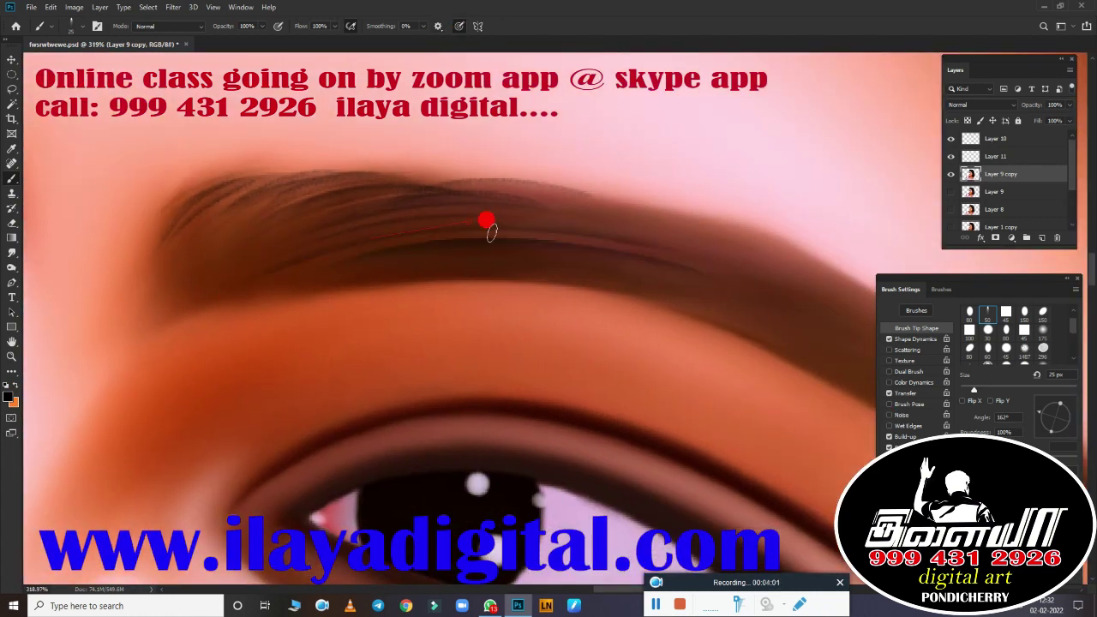
{"action": "left_click_drag", "start_coordinate": [669, 215], "coordinate": [356, 206]}
{"action": "left_click_drag", "start_coordinate": [617, 182], "coordinate": [384, 201]}
{"action": "left_click_drag", "start_coordinate": [621, 279], "coordinate": [377, 264]}
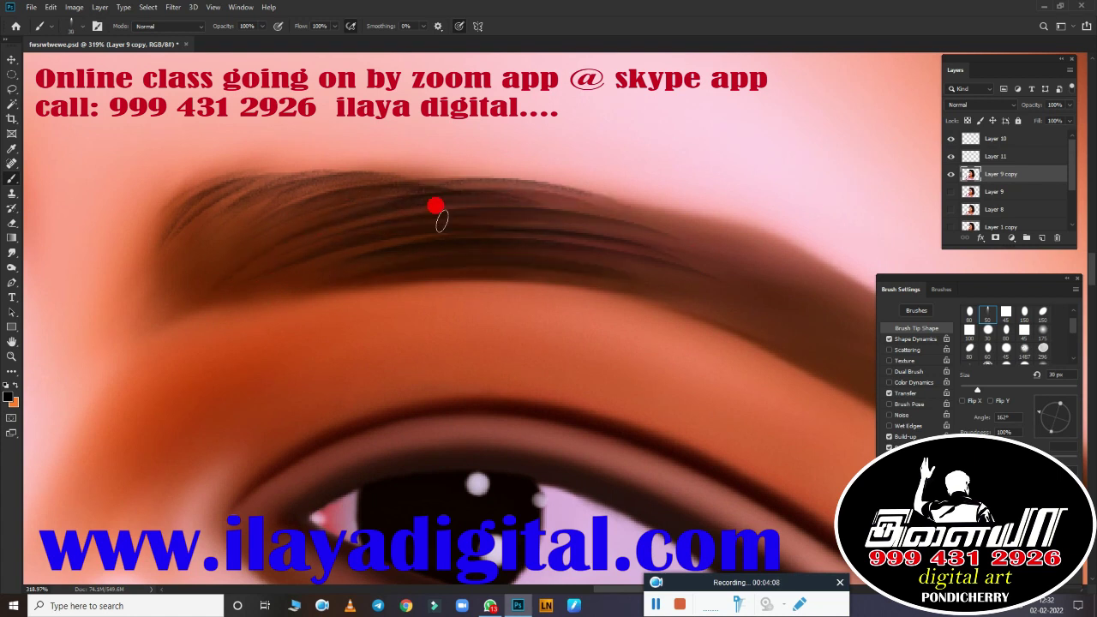
{"action": "left_click_drag", "start_coordinate": [320, 183], "coordinate": [176, 275]}
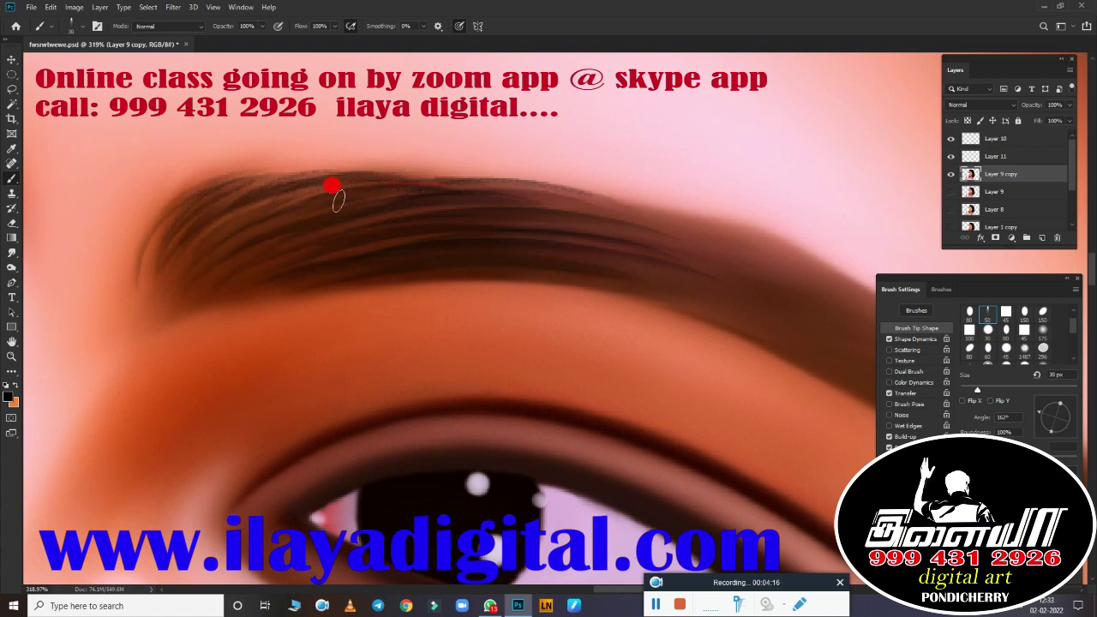
{"action": "mouse_move", "coordinate": [330, 184]}
{"action": "left_mouse_down"}
{"action": "mouse_move", "coordinate": [149, 292]}
{"action": "mouse_move", "coordinate": [470, 215]}
{"action": "left_mouse_up"}
{"action": "mouse_move", "coordinate": [720, 325]}
{"action": "left_mouse_down"}
{"action": "mouse_move", "coordinate": [475, 265]}
{"action": "mouse_move", "coordinate": [659, 295]}
{"action": "mouse_move", "coordinate": [208, 137]}
{"action": "mouse_move", "coordinate": [505, 205]}
{"action": "mouse_move", "coordinate": [382, 228]}
{"action": "left_mouse_up"}
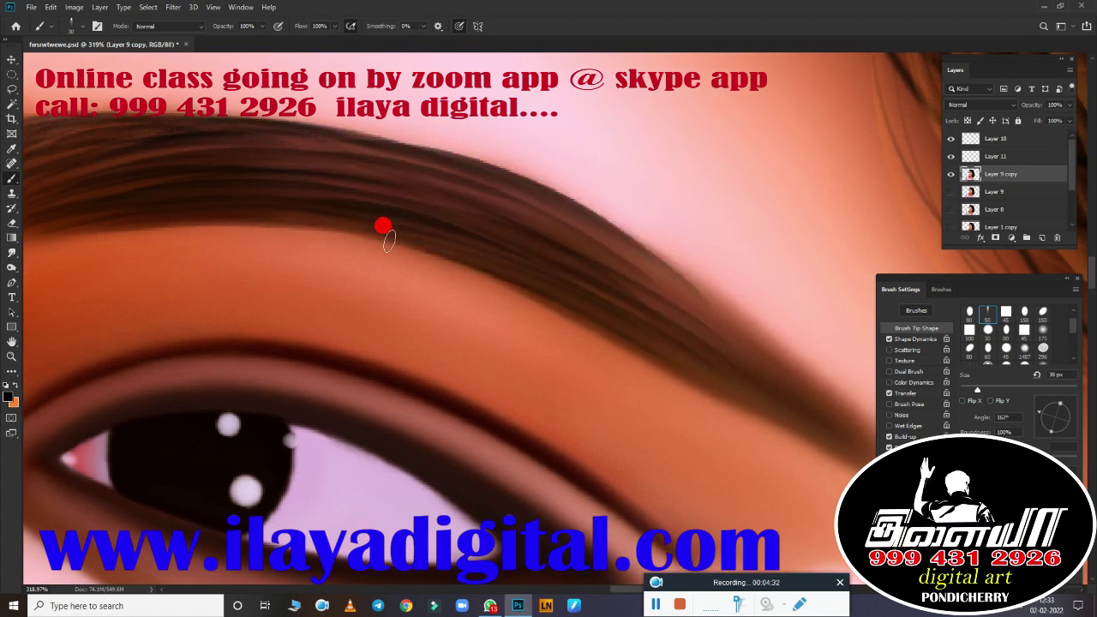
Step: Enlarge the brush to 40 px and layer darker and lighter hairs across the eyebrow, rotating the view
{"action": "key", "text": "bracketright"}
{"action": "mouse_move", "coordinate": [259, 172]}
{"action": "left_mouse_down"}
{"action": "mouse_move", "coordinate": [115, 101]}
{"action": "mouse_move", "coordinate": [705, 354]}
{"action": "mouse_move", "coordinate": [697, 409]}
{"action": "mouse_move", "coordinate": [681, 342]}
{"action": "mouse_move", "coordinate": [600, 344]}
{"action": "left_mouse_up"}
{"action": "scroll", "coordinate": [599, 345], "scroll_direction": "down", "scroll_amount": 5}
{"action": "scroll", "coordinate": [600, 344], "scroll_direction": "up", "scroll_amount": 5}
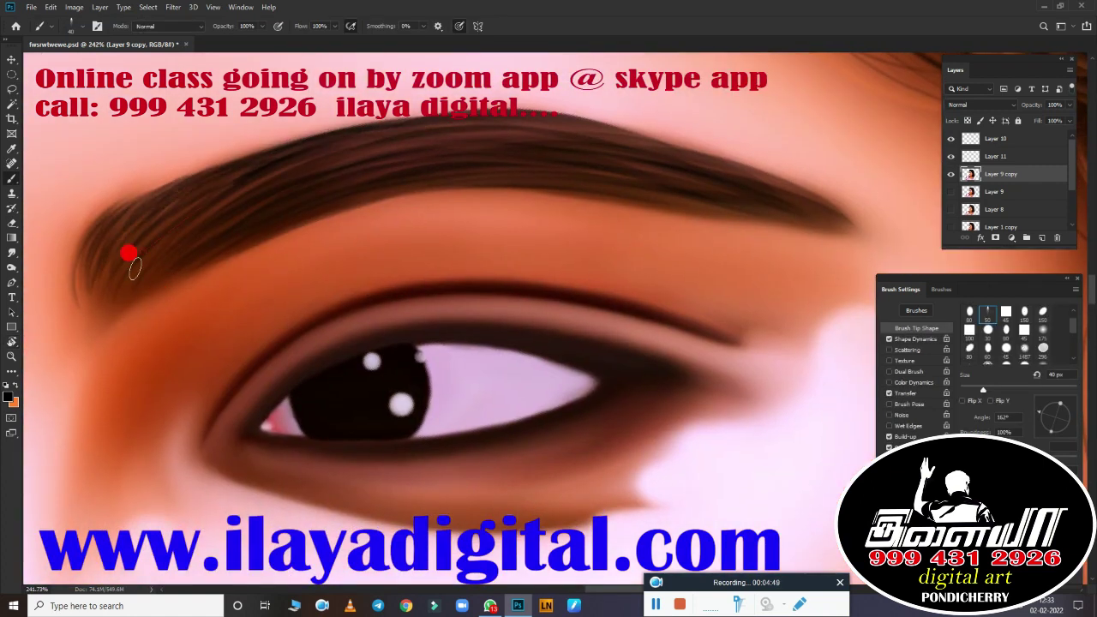
{"action": "mouse_move", "coordinate": [128, 252]}
{"action": "left_mouse_down"}
{"action": "mouse_move", "coordinate": [807, 240]}
{"action": "mouse_move", "coordinate": [595, 140]}
{"action": "mouse_move", "coordinate": [164, 186]}
{"action": "mouse_move", "coordinate": [871, 255]}
{"action": "left_mouse_up"}
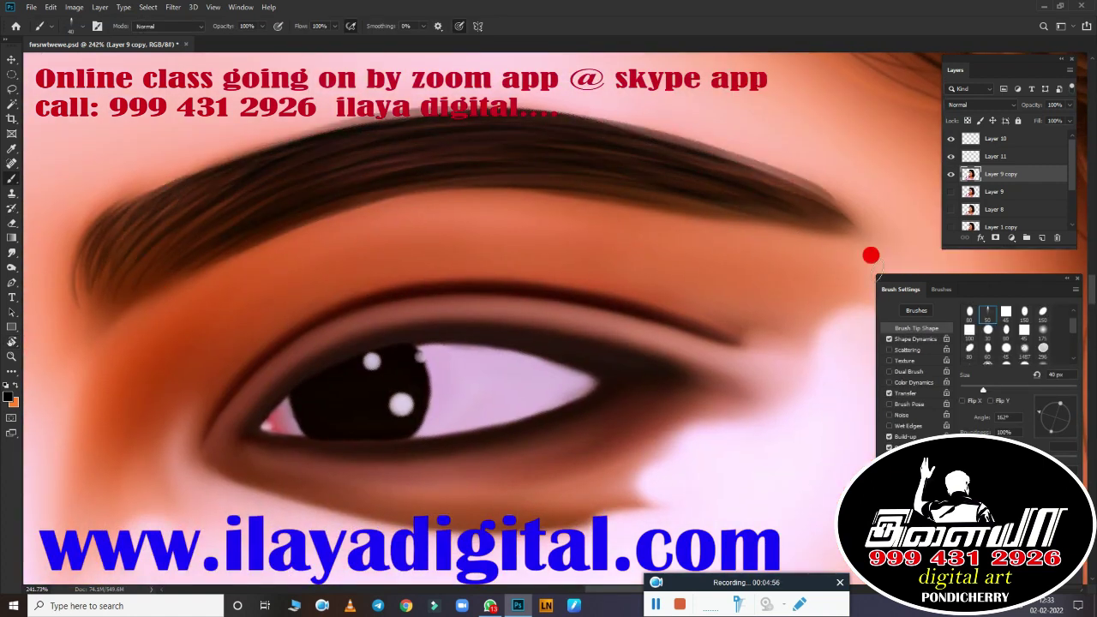
{"action": "mouse_move", "coordinate": [509, 328]}
{"action": "left_mouse_down"}
{"action": "mouse_move", "coordinate": [698, 172]}
{"action": "mouse_move", "coordinate": [471, 172]}
{"action": "mouse_move", "coordinate": [431, 147]}
{"action": "mouse_move", "coordinate": [533, 127]}
{"action": "mouse_move", "coordinate": [394, 391]}
{"action": "left_mouse_up"}
{"action": "key", "text": "r"}
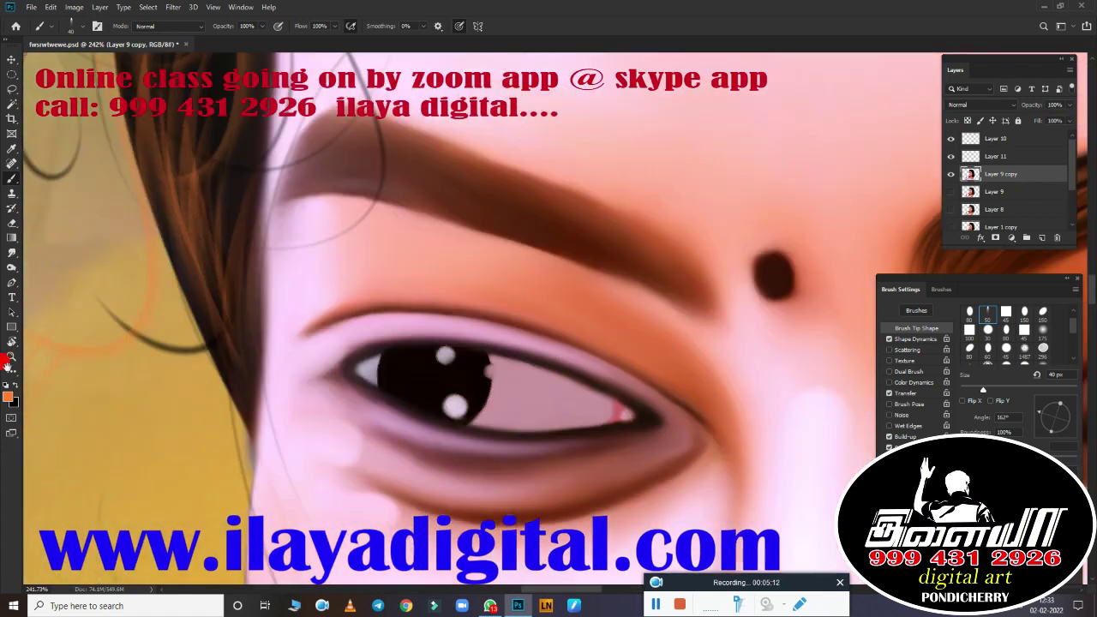
{"action": "key", "text": "b"}
{"action": "mouse_move", "coordinate": [266, 306]}
{"action": "left_mouse_down"}
{"action": "mouse_move", "coordinate": [250, 309]}
{"action": "mouse_move", "coordinate": [294, 211]}
{"action": "mouse_move", "coordinate": [355, 247]}
{"action": "mouse_move", "coordinate": [257, 300]}
{"action": "left_mouse_up"}
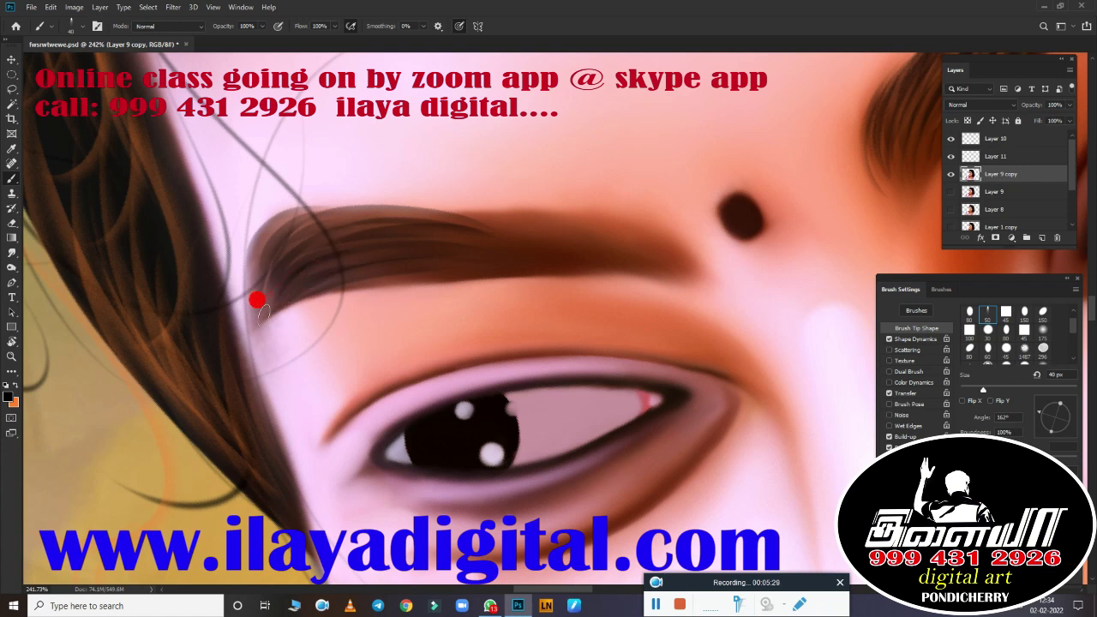
{"action": "mouse_move", "coordinate": [585, 266]}
{"action": "left_mouse_down"}
{"action": "mouse_move", "coordinate": [335, 217]}
{"action": "mouse_move", "coordinate": [374, 248]}
{"action": "mouse_move", "coordinate": [685, 265]}
{"action": "mouse_move", "coordinate": [605, 252]}
{"action": "mouse_move", "coordinate": [595, 276]}
{"action": "mouse_move", "coordinate": [448, 230]}
{"action": "mouse_move", "coordinate": [688, 284]}
{"action": "mouse_move", "coordinate": [534, 204]}
{"action": "mouse_move", "coordinate": [668, 238]}
{"action": "left_mouse_up"}
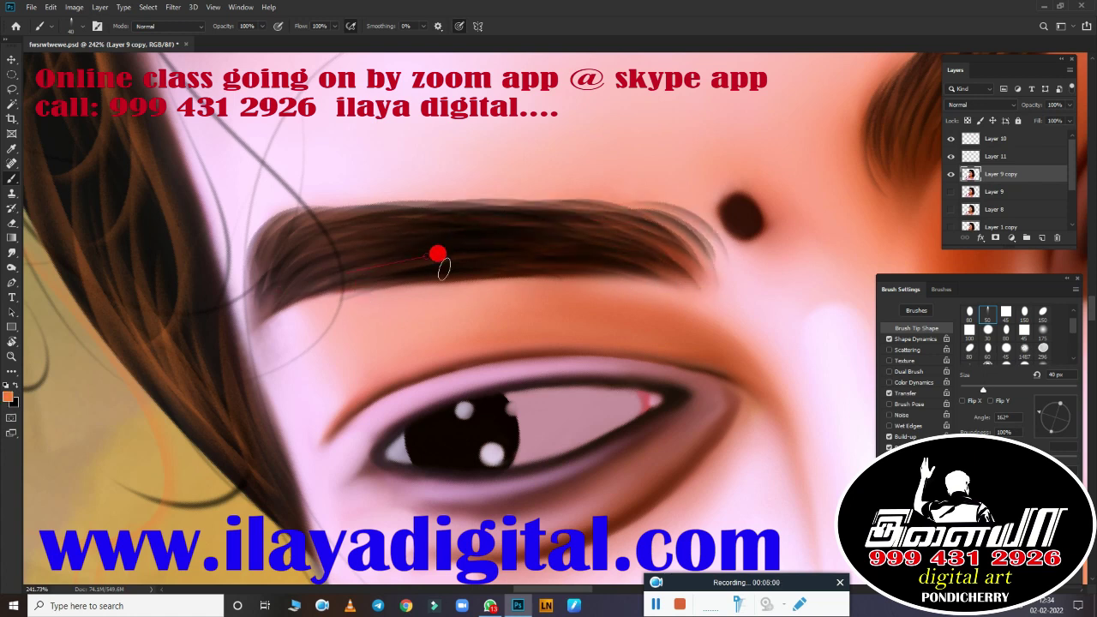
{"action": "left_click_drag", "start_coordinate": [437, 254], "coordinate": [668, 238]}
{"action": "scroll", "coordinate": [436, 492], "scroll_direction": "up", "scroll_amount": 2}
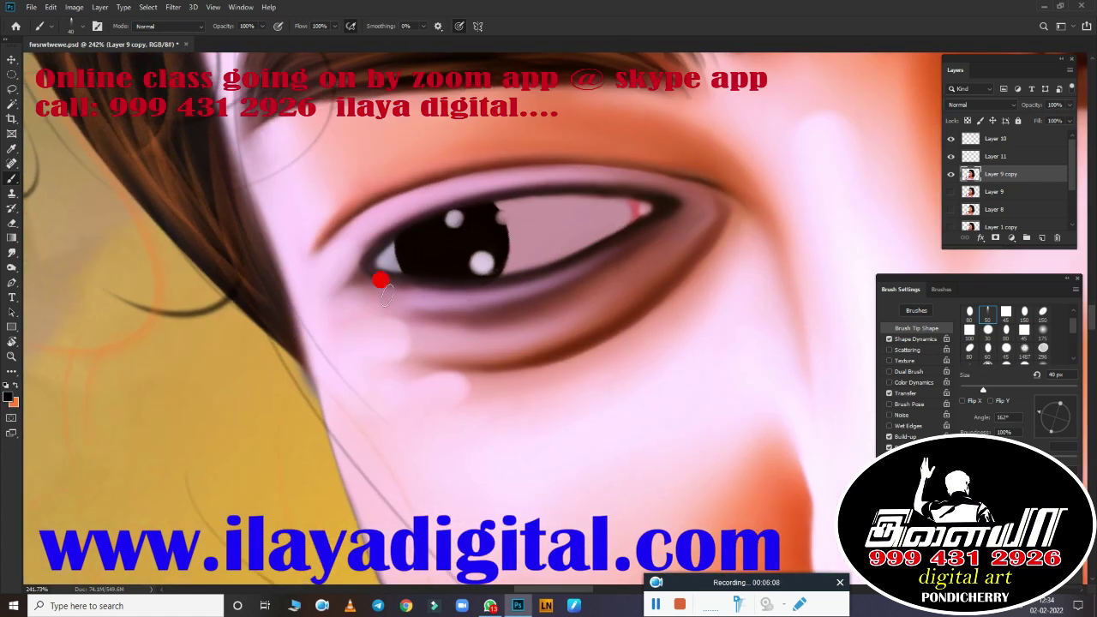
{"action": "scroll", "coordinate": [428, 301], "scroll_direction": "up", "scroll_amount": 2}
Step: Paint curved eyelashes along the upper eyelid and recentre the view on the eye
{"action": "mouse_move", "coordinate": [501, 375]}
{"action": "left_mouse_down"}
{"action": "mouse_move", "coordinate": [480, 355]}
{"action": "mouse_move", "coordinate": [654, 286]}
{"action": "mouse_move", "coordinate": [478, 415]}
{"action": "mouse_move", "coordinate": [374, 228]}
{"action": "left_mouse_up"}
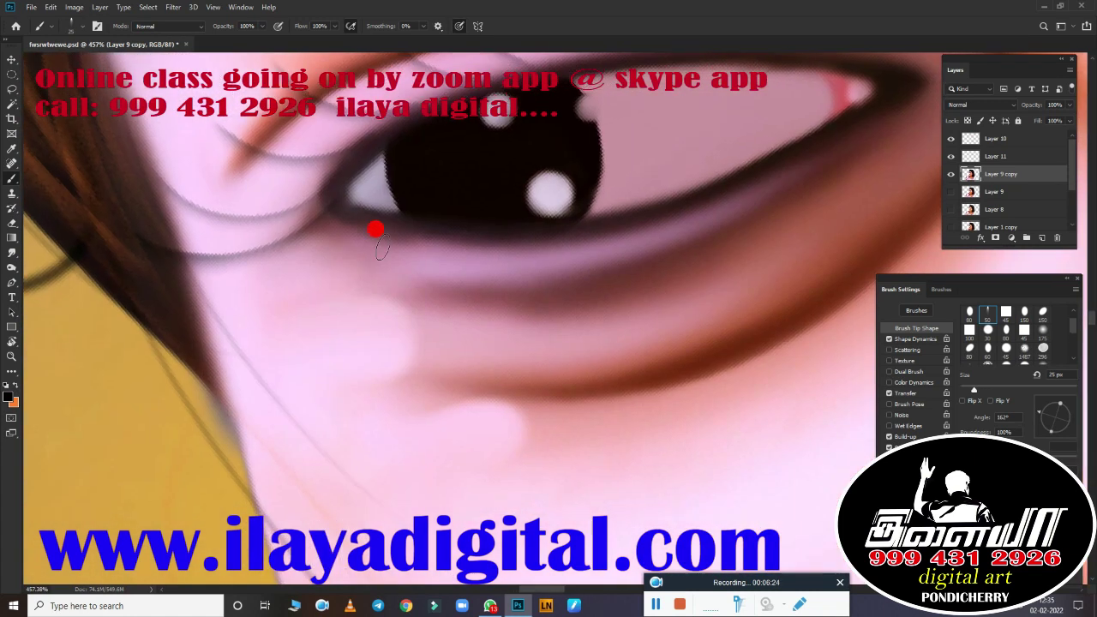
{"action": "left_click_drag", "start_coordinate": [531, 368], "coordinate": [416, 502]}
{"action": "left_click_drag", "start_coordinate": [504, 306], "coordinate": [103, 434]}
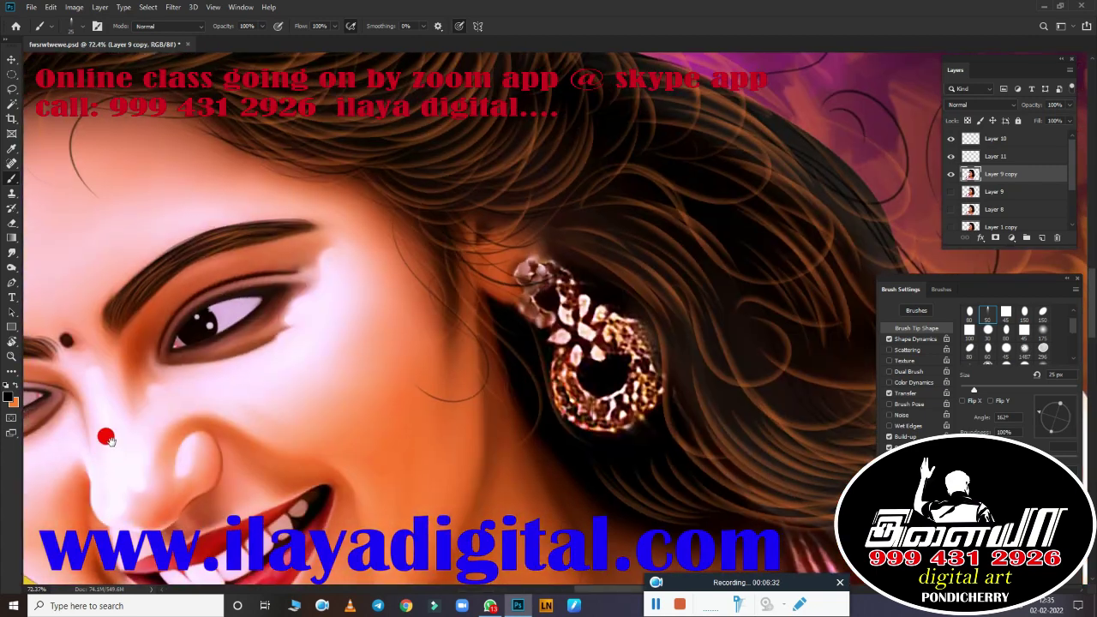
{"action": "mouse_move", "coordinate": [556, 520]}
{"action": "left_mouse_down"}
{"action": "mouse_move", "coordinate": [521, 501]}
{"action": "mouse_move", "coordinate": [507, 316]}
{"action": "mouse_move", "coordinate": [422, 386]}
{"action": "mouse_move", "coordinate": [679, 196]}
{"action": "mouse_move", "coordinate": [558, 426]}
{"action": "left_mouse_up"}
Step: Dab a light blue touch into the white of the eye
{"action": "key", "text": "F9"}
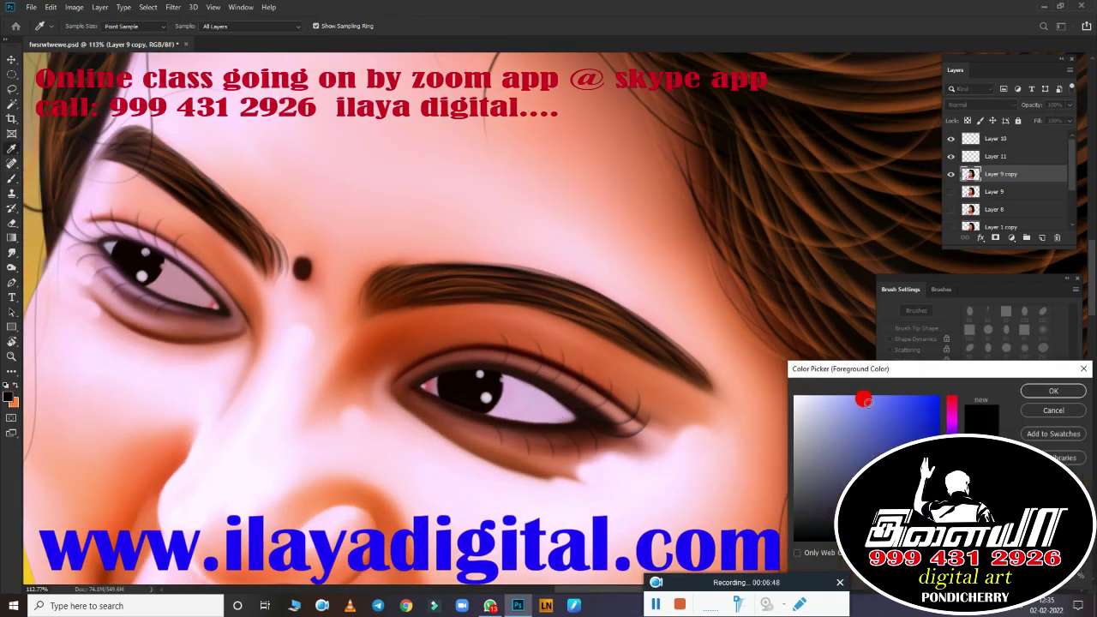
{"action": "left_click", "coordinate": [857, 396]}
{"action": "left_click", "coordinate": [1053, 391]}
{"action": "key", "text": "b"}
{"action": "scroll", "coordinate": [607, 403], "scroll_direction": "up", "scroll_amount": 5}
{"action": "left_click_drag", "start_coordinate": [459, 373], "coordinate": [536, 417]}
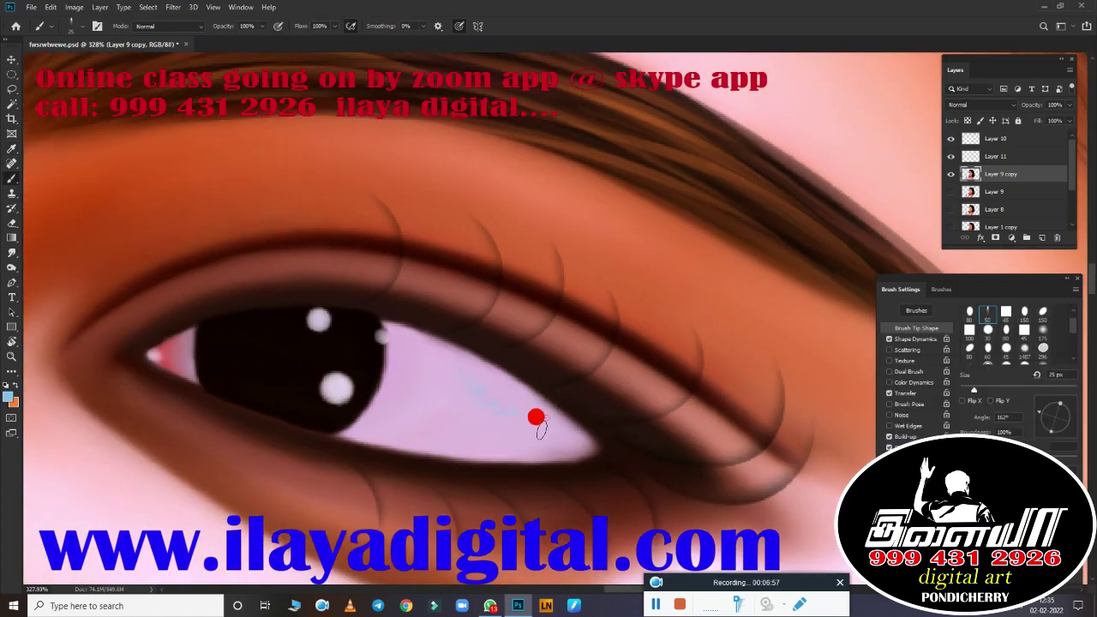
{"action": "left_click_drag", "start_coordinate": [266, 468], "coordinate": [292, 220]}
Step: Pick a pink paint colour and dab pink touches into the eye white
{"action": "left_click", "coordinate": [7, 396]}
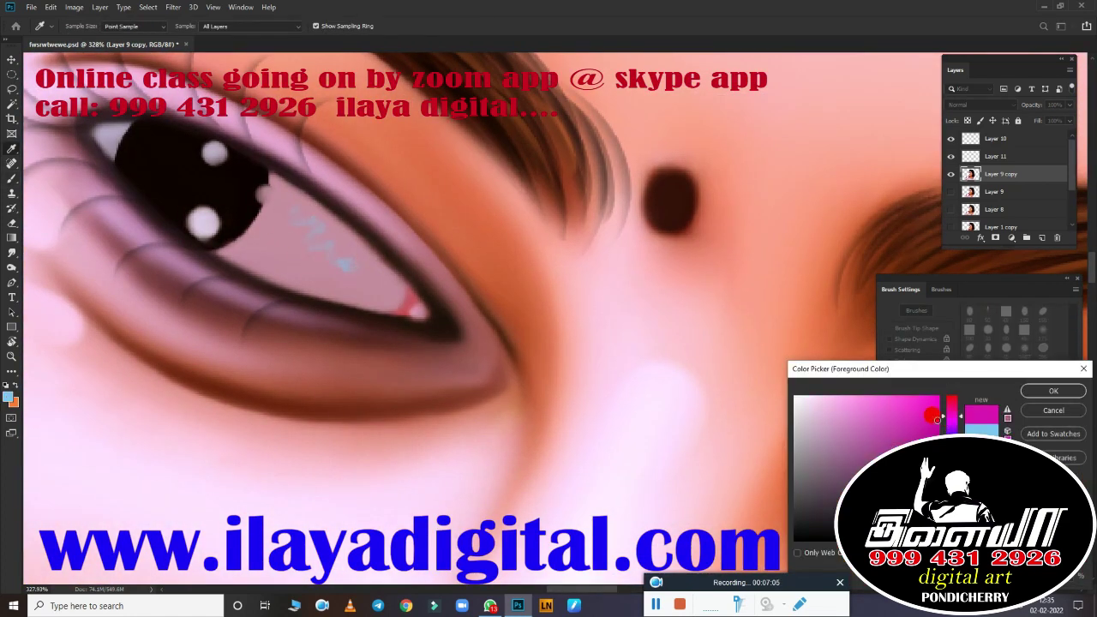
{"action": "left_click", "coordinate": [1054, 391]}
{"action": "left_click_drag", "start_coordinate": [289, 264], "coordinate": [213, 243]}
{"action": "scroll", "coordinate": [514, 403], "scroll_direction": "down", "scroll_amount": 3}
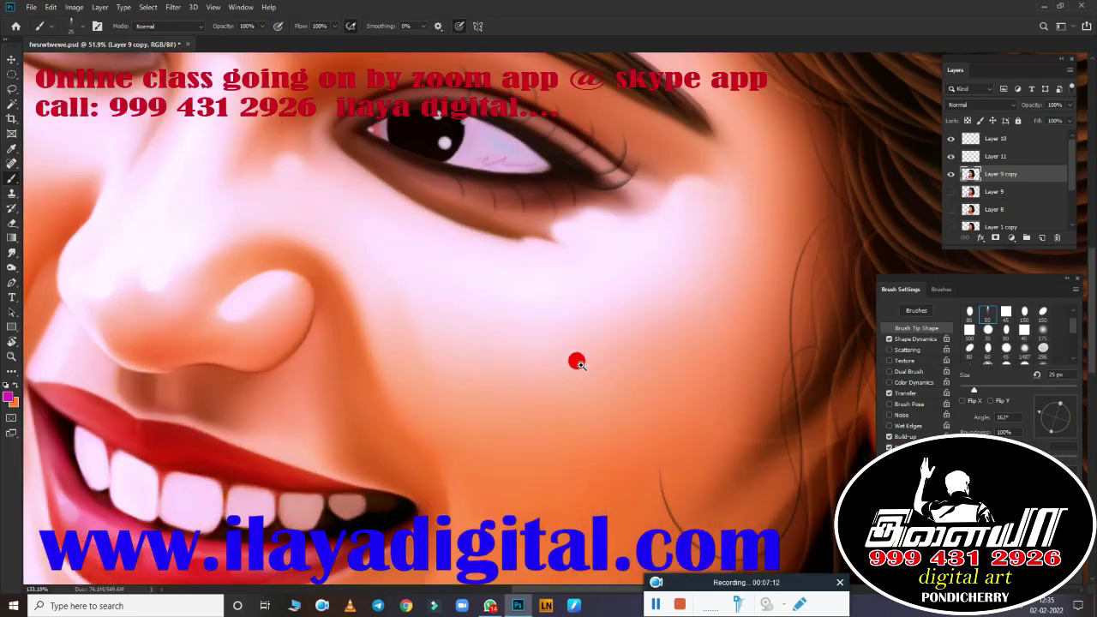
{"action": "scroll", "coordinate": [286, 429], "scroll_direction": "up", "scroll_amount": 3}
Step: Choose white as the paint colour for the eye-white touches and adjust the view around the eye
{"action": "left_click", "coordinate": [7, 396]}
{"action": "left_click", "coordinate": [806, 403]}
{"action": "left_click", "coordinate": [1053, 391]}
{"action": "scroll", "coordinate": [394, 497], "scroll_direction": "up", "scroll_amount": 2}
{"action": "scroll", "coordinate": [397, 498], "scroll_direction": "down", "scroll_amount": 1}
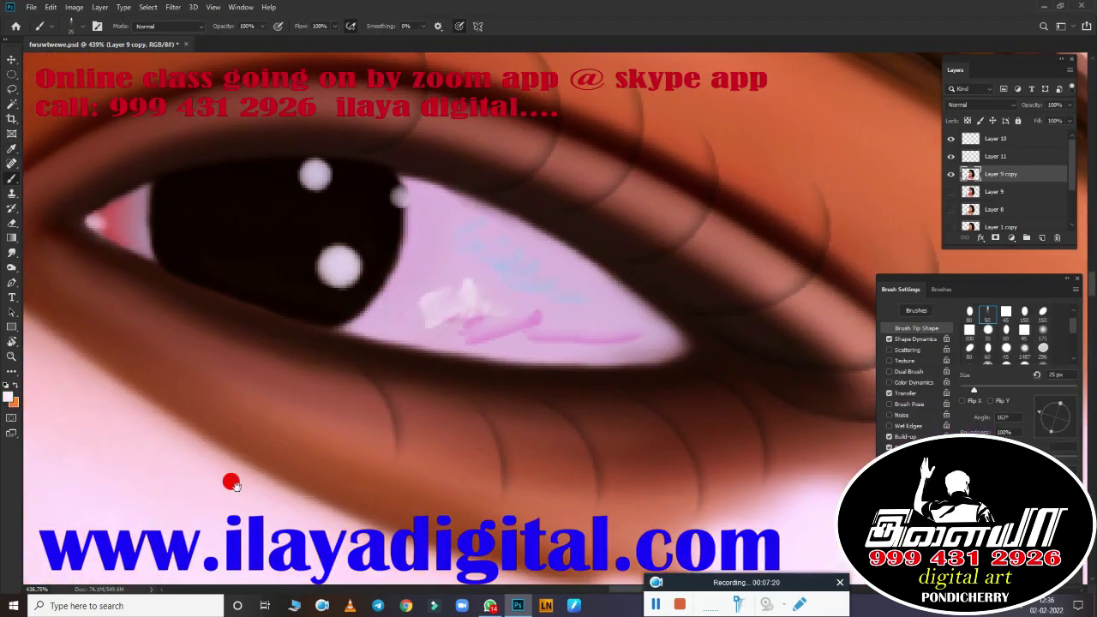
{"action": "scroll", "coordinate": [245, 269], "scroll_direction": "down", "scroll_amount": 2}
{"action": "scroll", "coordinate": [477, 440], "scroll_direction": "down", "scroll_amount": 3}
{"action": "scroll", "coordinate": [380, 302], "scroll_direction": "up", "scroll_amount": 2}
{"action": "scroll", "coordinate": [378, 303], "scroll_direction": "up", "scroll_amount": 2}
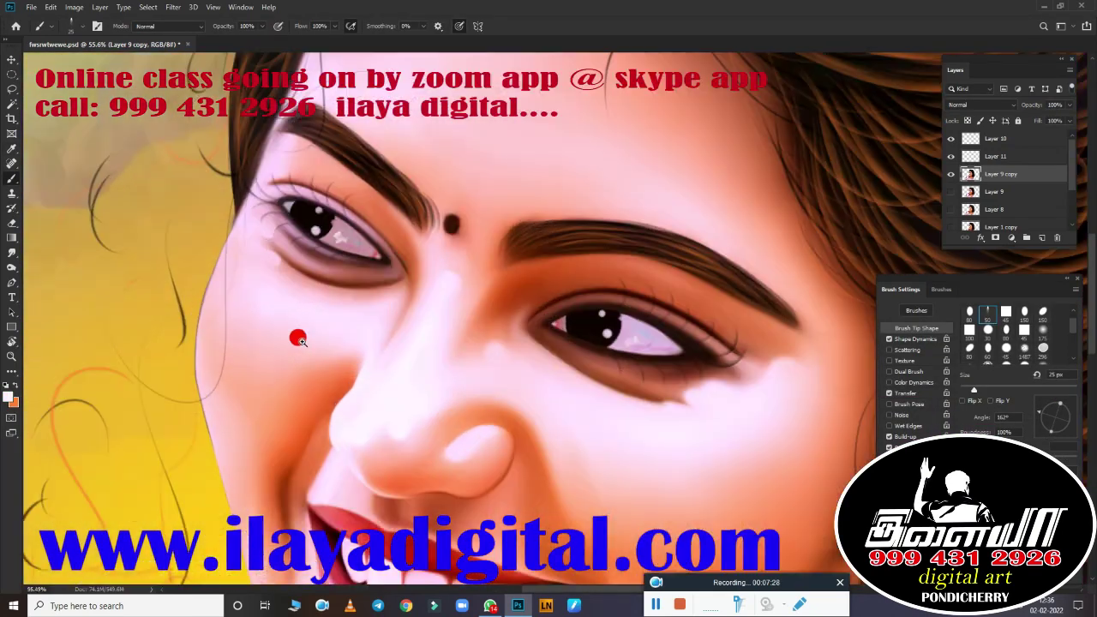
{"action": "scroll", "coordinate": [299, 335], "scroll_direction": "up", "scroll_amount": 2}
{"action": "scroll", "coordinate": [189, 369], "scroll_direction": "up", "scroll_amount": 2}
{"action": "scroll", "coordinate": [228, 288], "scroll_direction": "down", "scroll_amount": 2}
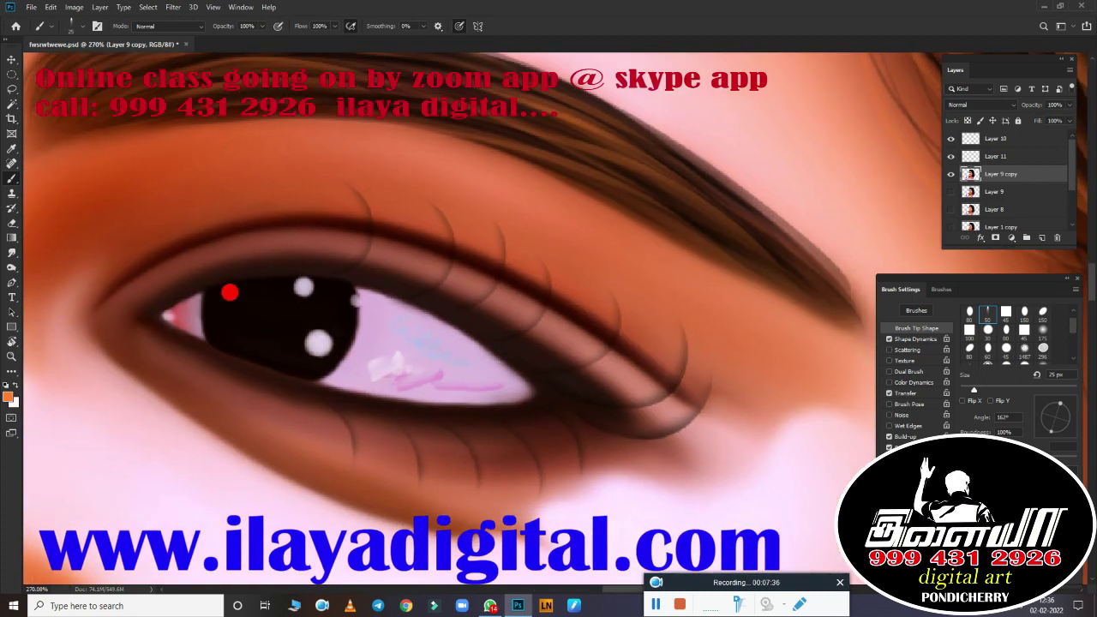
{"action": "scroll", "coordinate": [325, 365], "scroll_direction": "down", "scroll_amount": 3}
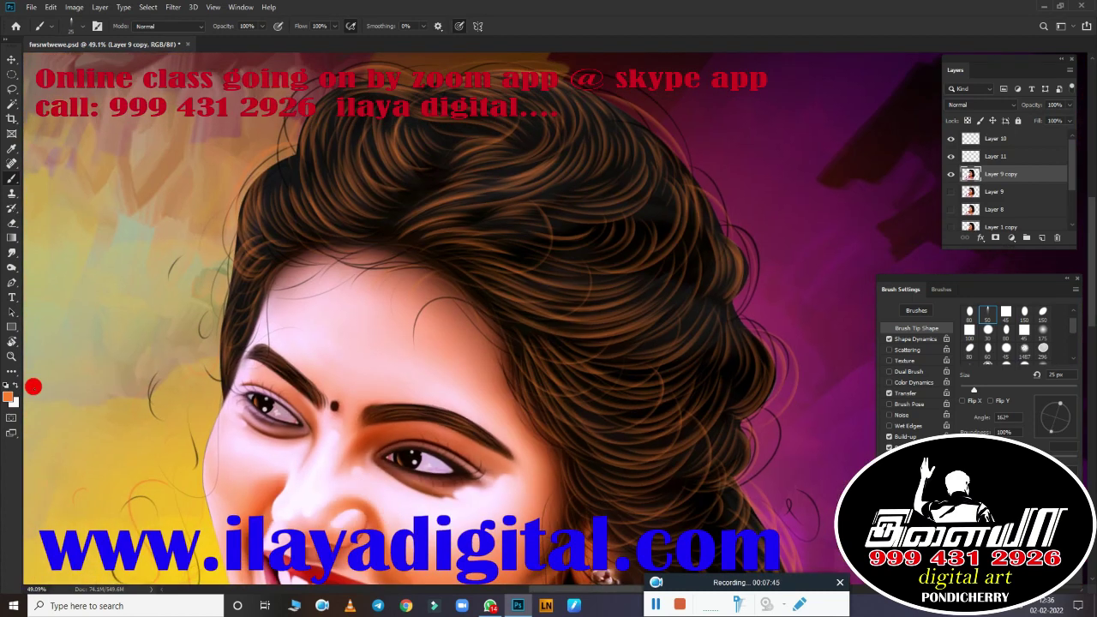
Step: Pick a light peach colour and paint thin highlight strands across the curly hair
{"action": "left_click", "coordinate": [13, 396]}
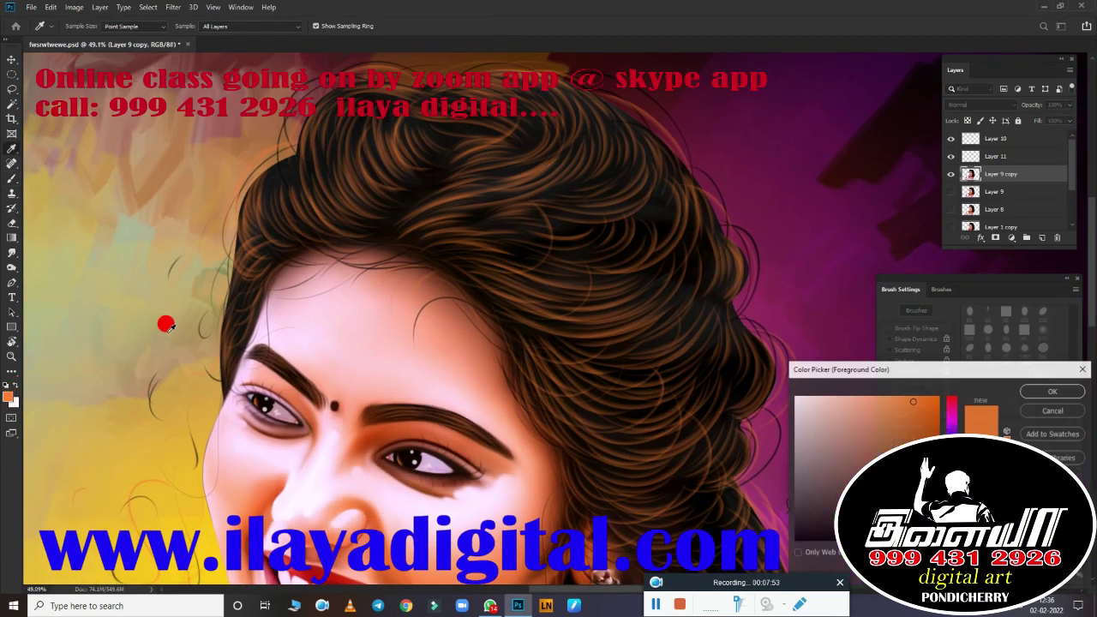
{"action": "left_click", "coordinate": [838, 397]}
{"action": "key", "text": "Return"}
{"action": "scroll", "coordinate": [412, 413], "scroll_direction": "up", "scroll_amount": 3}
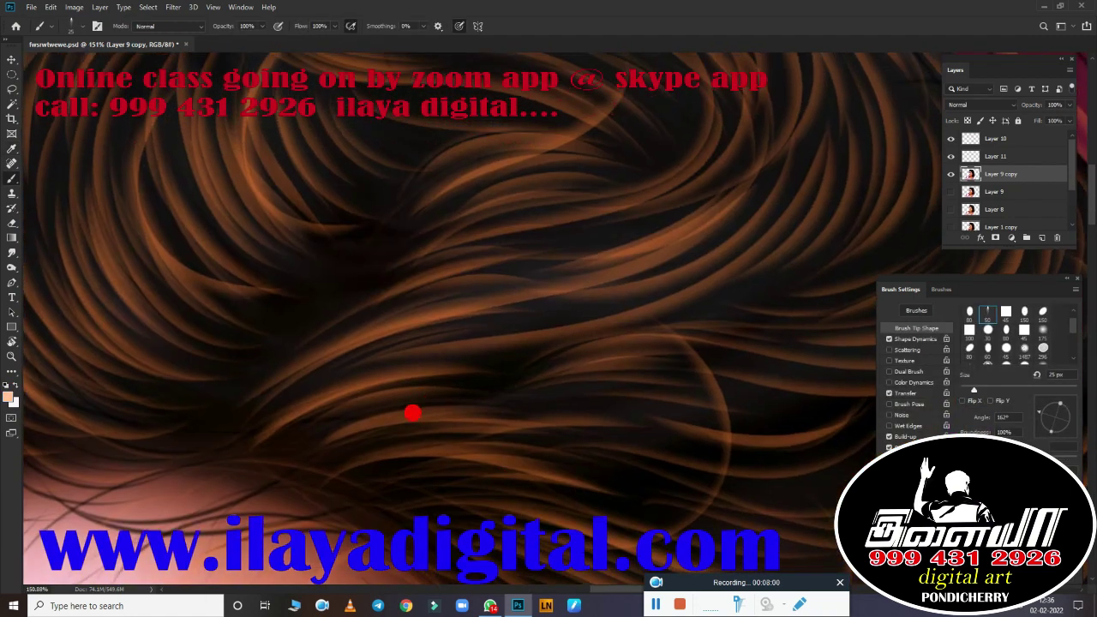
{"action": "scroll", "coordinate": [536, 333], "scroll_direction": "down", "scroll_amount": 2}
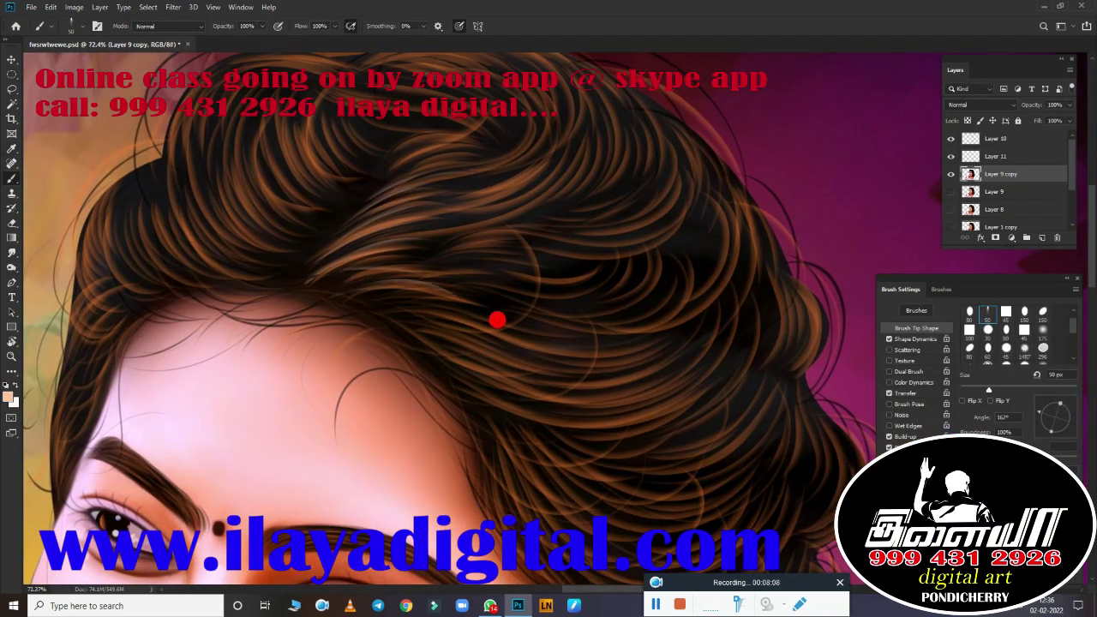
{"action": "mouse_move", "coordinate": [664, 306]}
{"action": "left_mouse_down"}
{"action": "mouse_move", "coordinate": [480, 306]}
{"action": "mouse_move", "coordinate": [640, 228]}
{"action": "mouse_move", "coordinate": [575, 207]}
{"action": "left_mouse_up"}
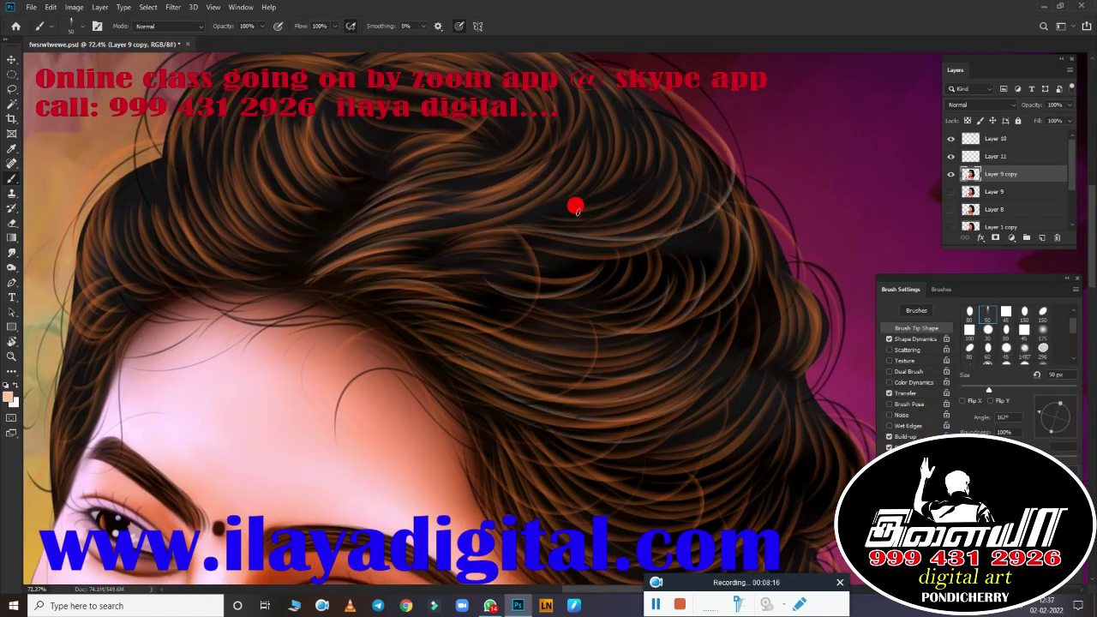
{"action": "left_click_drag", "start_coordinate": [641, 381], "coordinate": [374, 305]}
{"action": "mouse_move", "coordinate": [571, 473]}
{"action": "left_mouse_down"}
{"action": "mouse_move", "coordinate": [487, 372]}
{"action": "mouse_move", "coordinate": [605, 411]}
{"action": "left_mouse_up"}
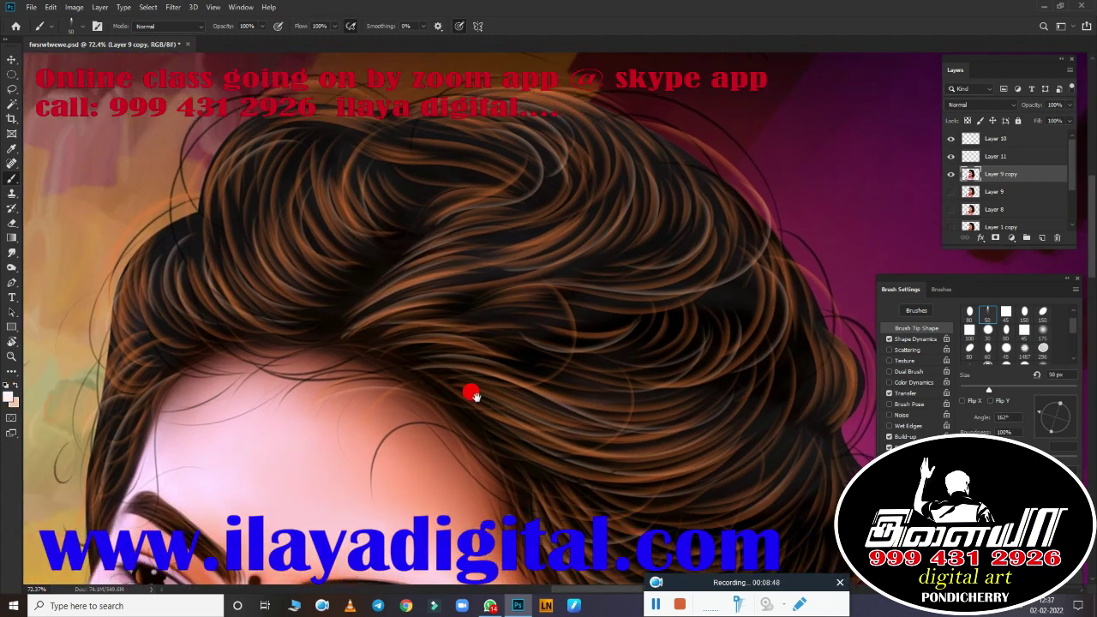
{"action": "scroll", "coordinate": [465, 392], "scroll_direction": "up", "scroll_amount": 3}
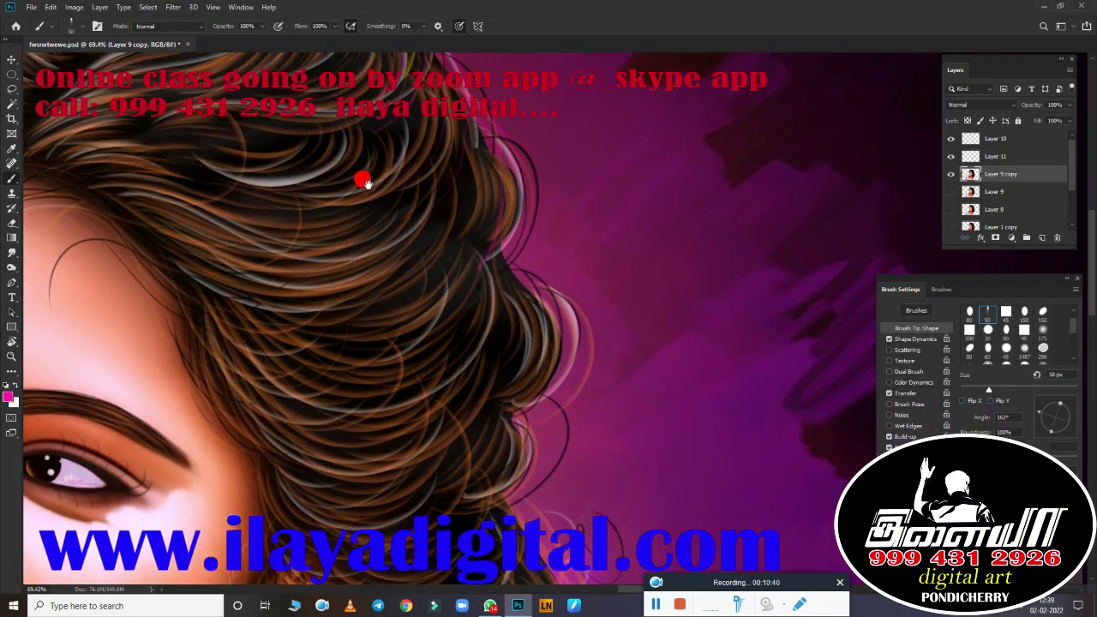
Step: Group the portrait layers, duplicate the group, merge the copy into one layer and hide the original
{"action": "key", "text": "ctrl+0"}
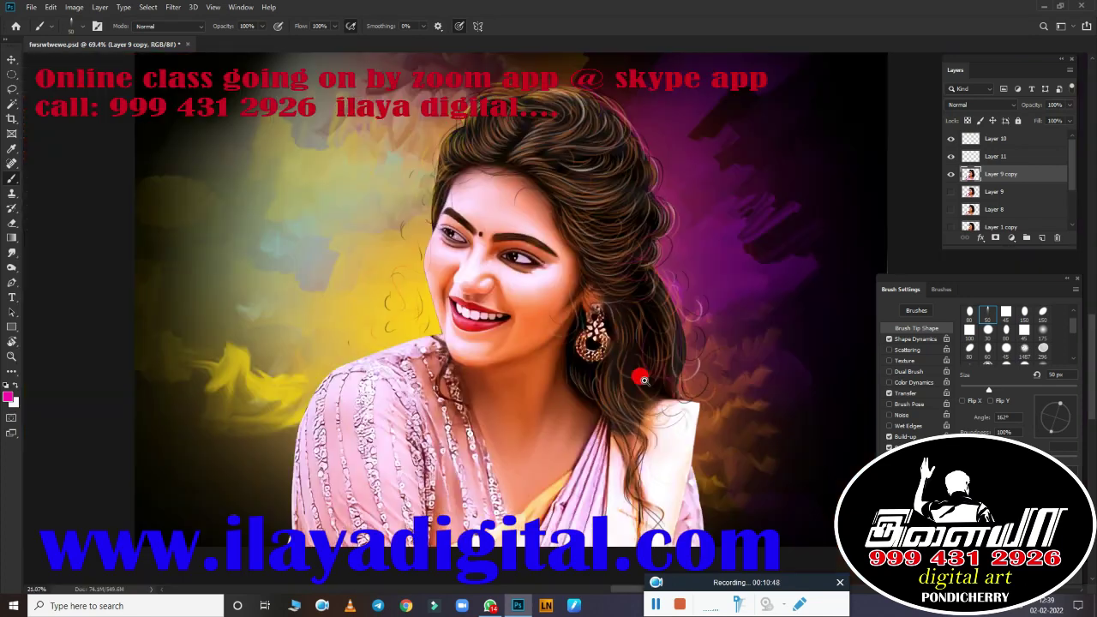
{"action": "left_click", "coordinate": [951, 175]}
{"action": "left_click", "coordinate": [953, 176]}
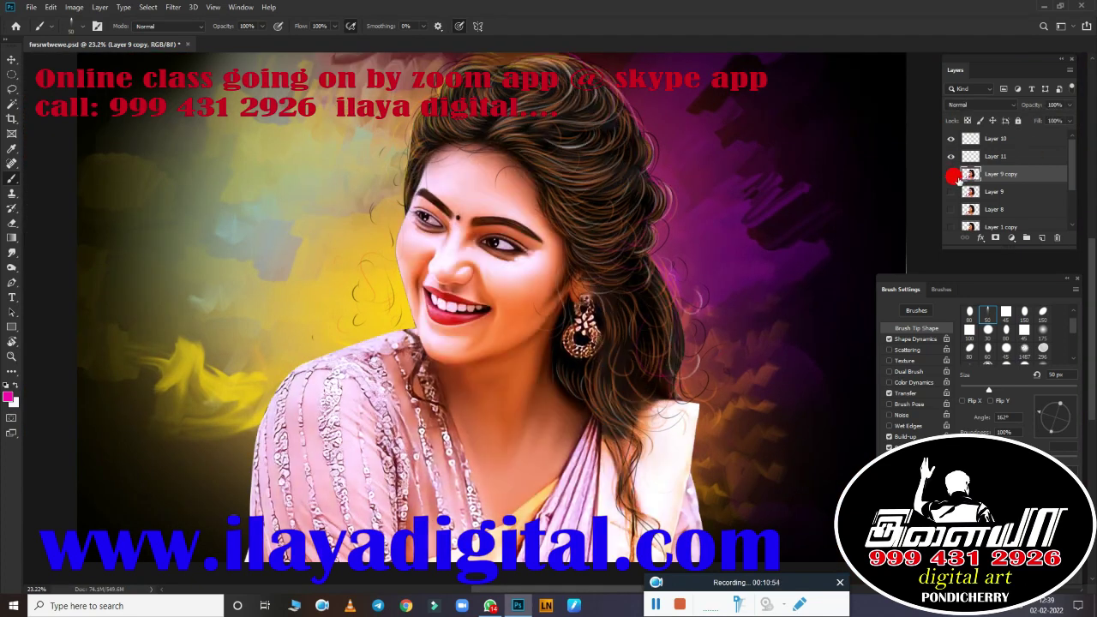
{"action": "left_click", "coordinate": [1005, 159]}
{"action": "left_click", "coordinate": [994, 171], "text": "shift"}
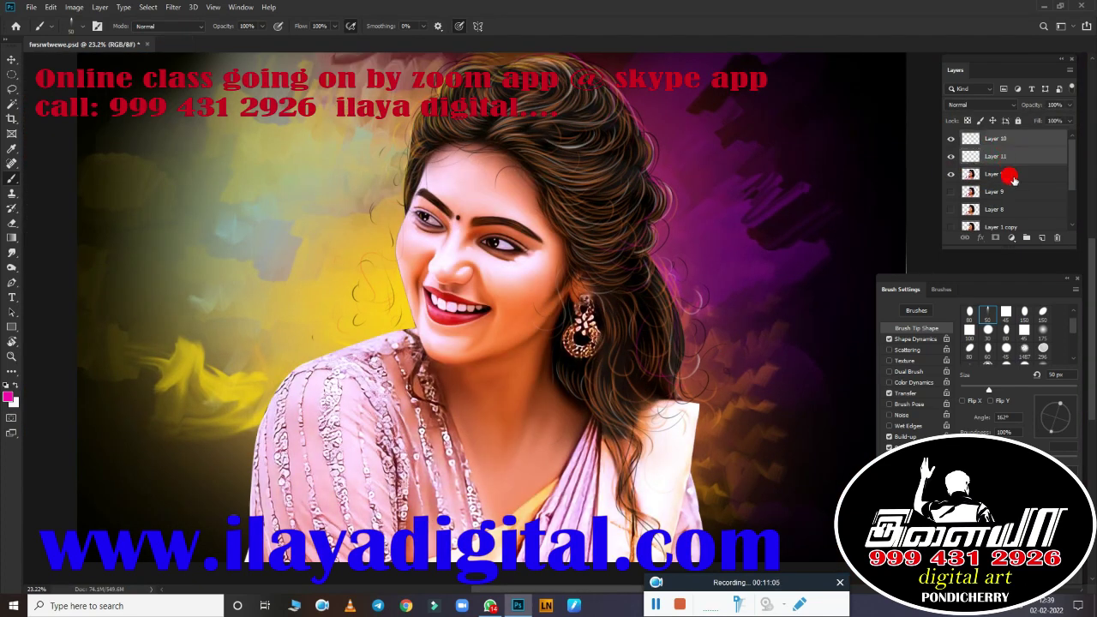
{"action": "key", "text": "ctrl+g"}
{"action": "key", "text": "ctrl+j"}
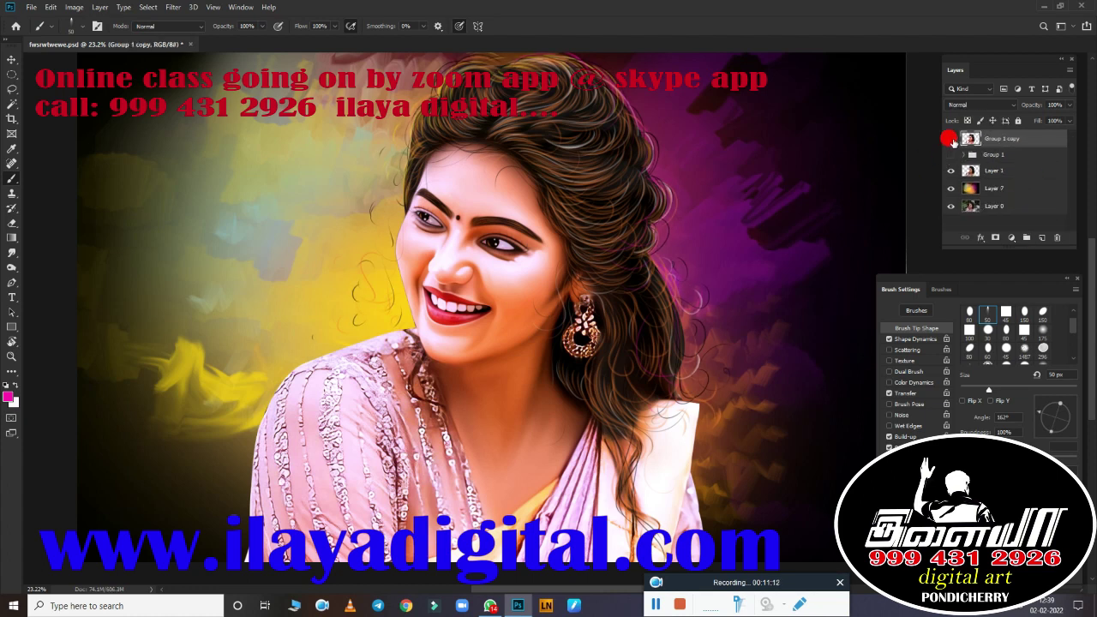
{"action": "key", "text": "ctrl+e"}
{"action": "left_click", "coordinate": [950, 154]}
{"action": "key", "text": "i"}
Step: Apply Curves with RGB input points 13 and 249 and Green input points 26 and 229
{"action": "key", "text": "ctrl+m"}
{"action": "left_click_drag", "start_coordinate": [755, 300], "coordinate": [766, 303]}
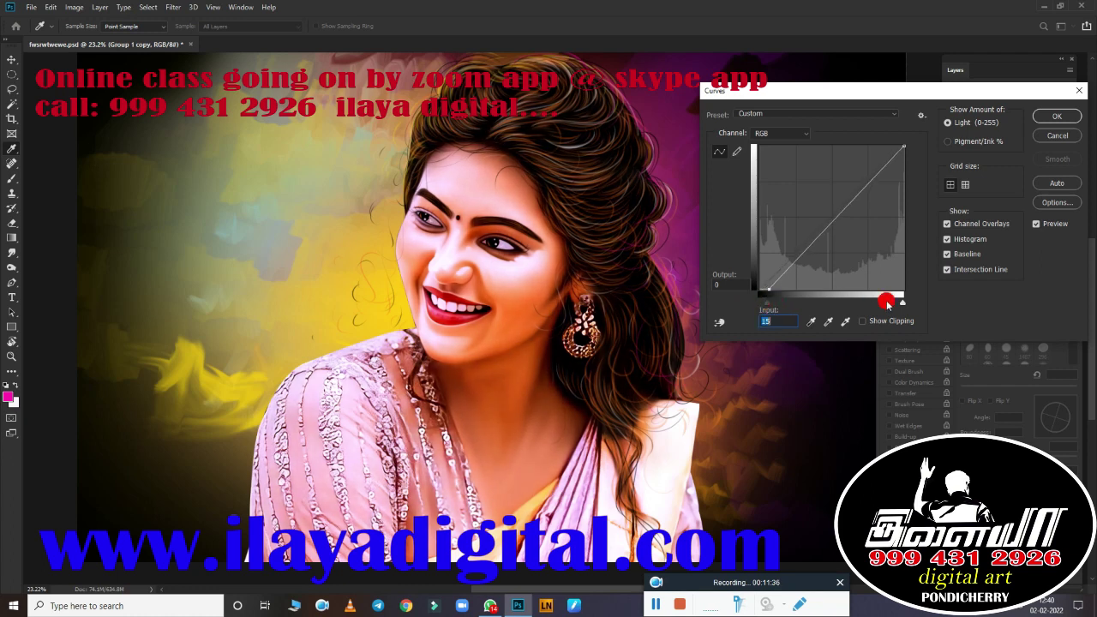
{"action": "left_click_drag", "start_coordinate": [901, 303], "coordinate": [900, 304]}
{"action": "left_click", "coordinate": [780, 133]}
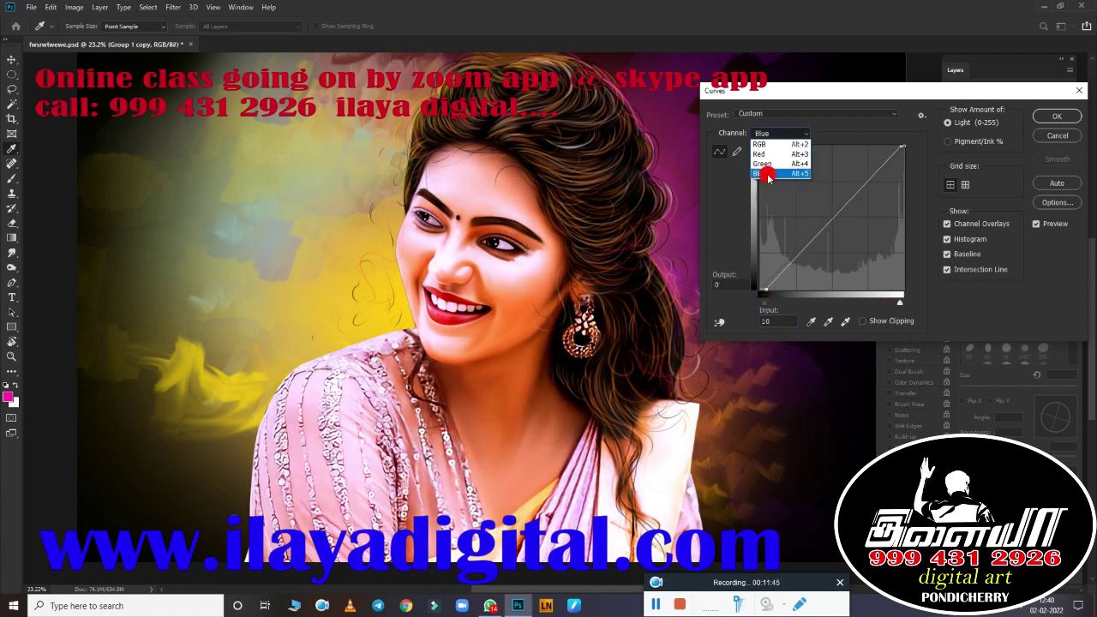
{"action": "left_click", "coordinate": [772, 177]}
{"action": "left_click", "coordinate": [780, 133]}
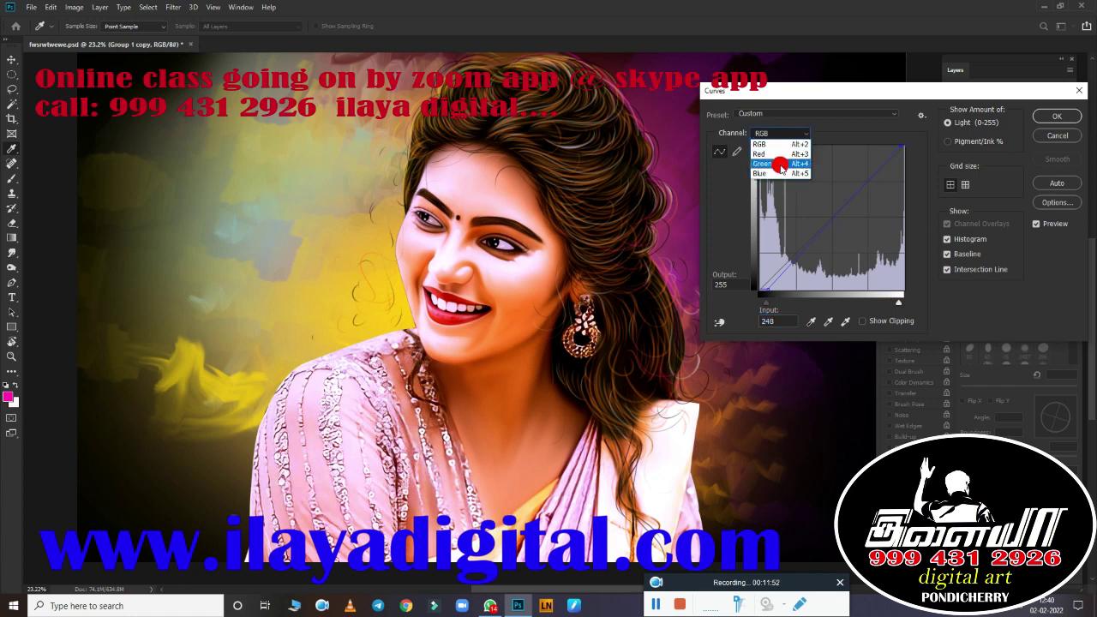
{"action": "left_click", "coordinate": [776, 166]}
{"action": "left_click_drag", "start_coordinate": [757, 302], "coordinate": [773, 302]}
{"action": "left_click_drag", "start_coordinate": [901, 302], "coordinate": [888, 305]}
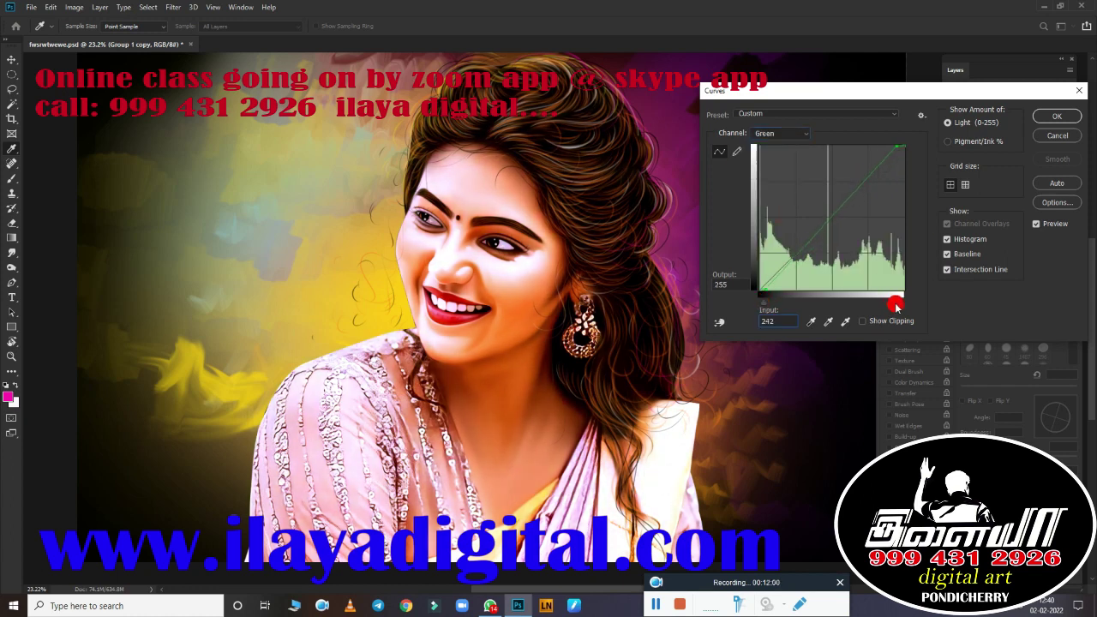
{"action": "key", "text": "Return"}
{"action": "key", "text": "ctrl+0"}
Step: On a new layer, stroke a magenta border around the whole canvas and lighten it to soft pink
{"action": "left_click", "coordinate": [1042, 237]}
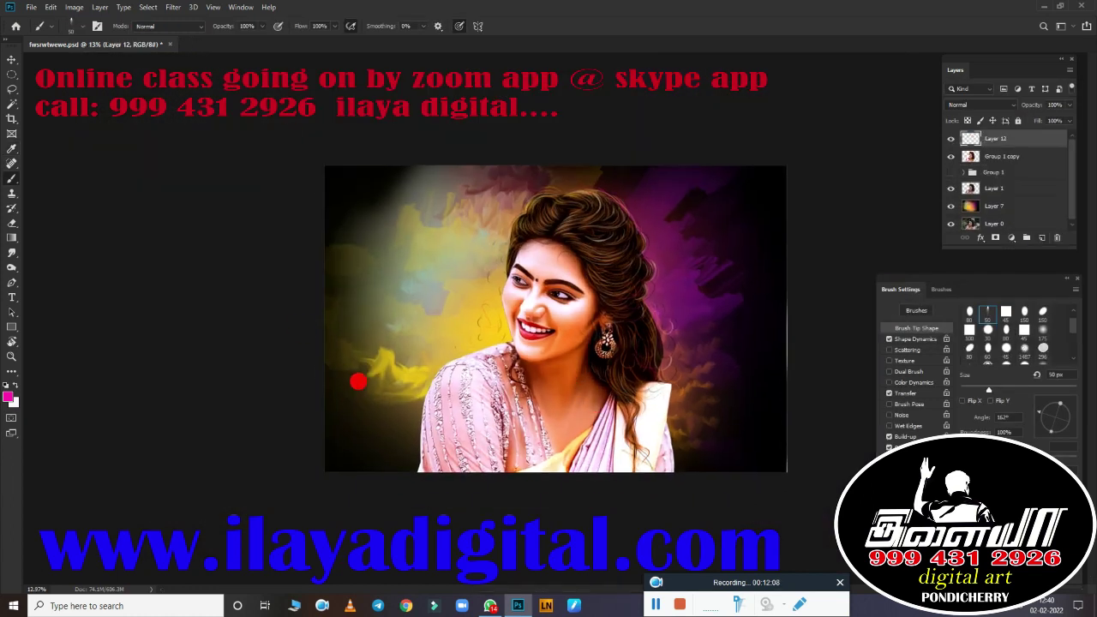
{"action": "key", "text": "m"}
{"action": "key", "text": "ctrl+a"}
{"action": "right_click", "coordinate": [557, 228]}
{"action": "left_click", "coordinate": [581, 374]}
{"action": "key", "text": "Return"}
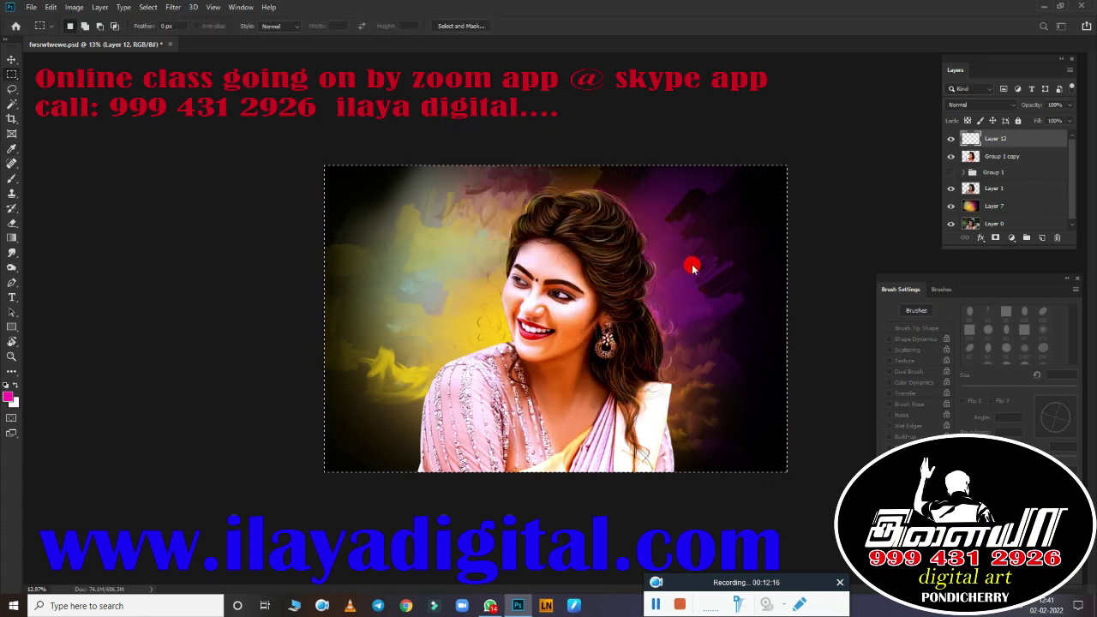
{"action": "key", "text": "ctrl+u"}
{"action": "left_click_drag", "start_coordinate": [861, 216], "coordinate": [907, 218]}
{"action": "left_click", "coordinate": [994, 109]}
Step: Try a Gaussian Blur of about 7.8 radius on Layer 7, then cancel it
{"action": "left_click", "coordinate": [995, 206]}
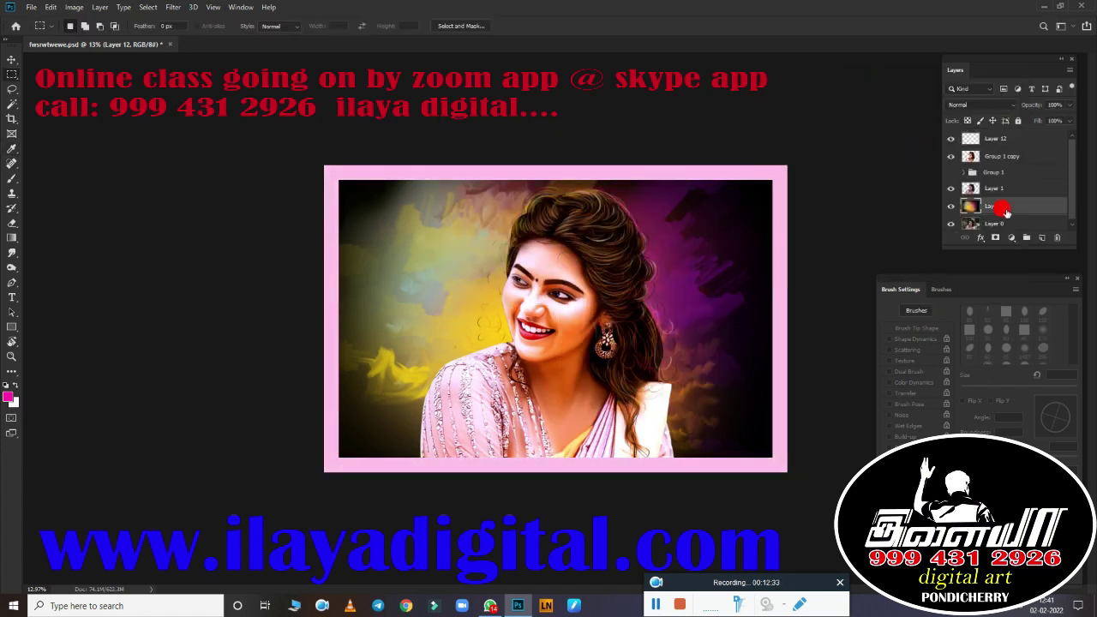
{"action": "left_click", "coordinate": [173, 7]}
{"action": "left_click", "coordinate": [343, 172]}
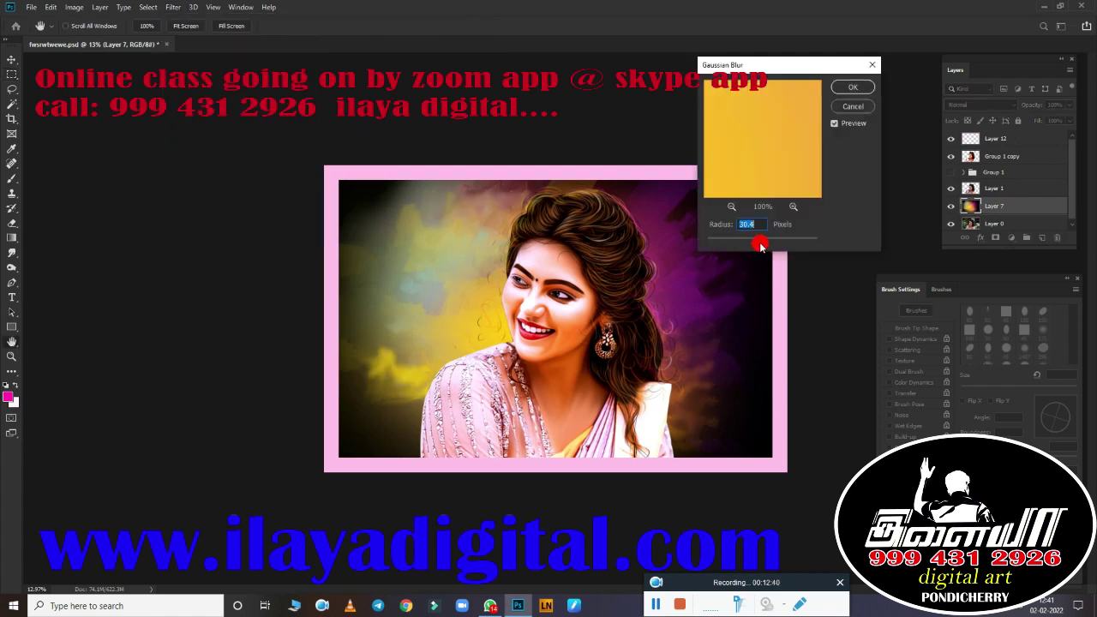
{"action": "left_click_drag", "start_coordinate": [760, 246], "coordinate": [717, 246]}
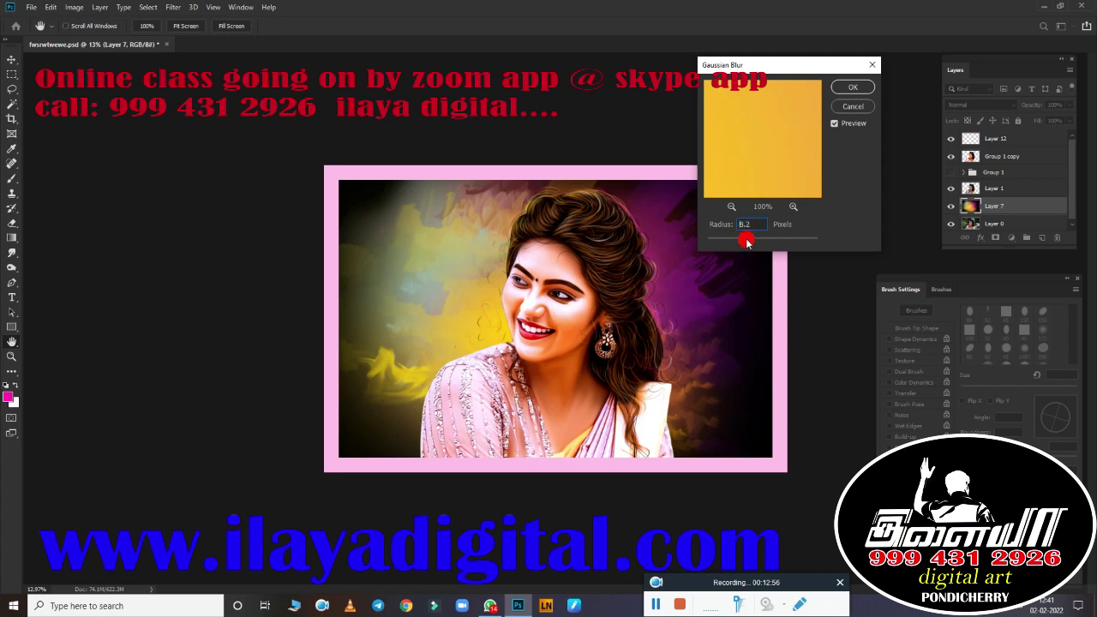
{"action": "left_click", "coordinate": [844, 105]}
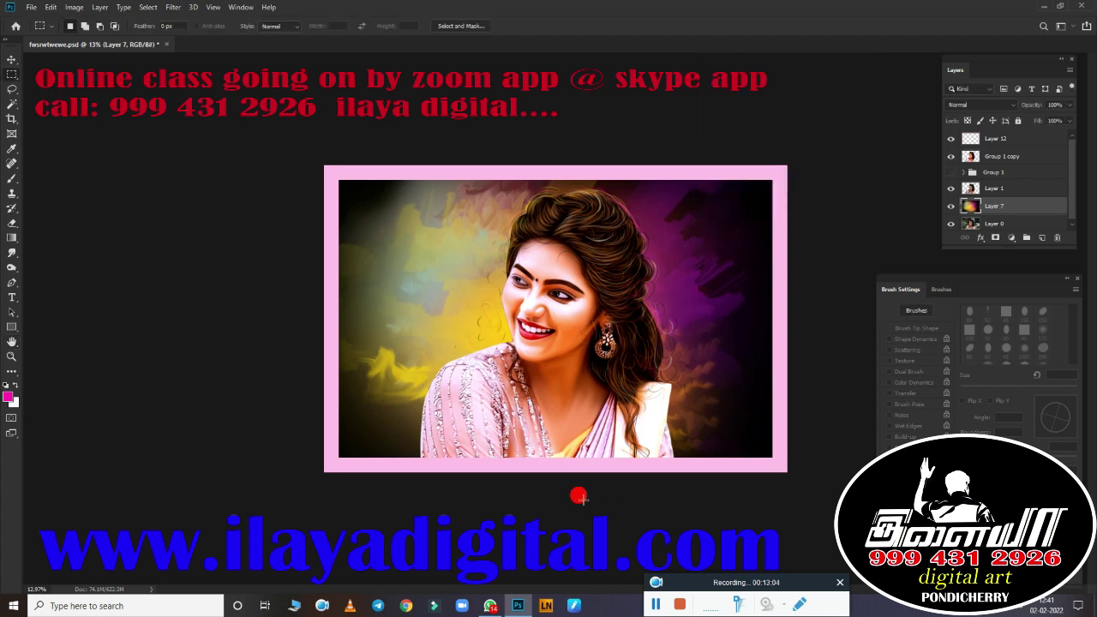
{"action": "key", "text": "ctrl+plus"}
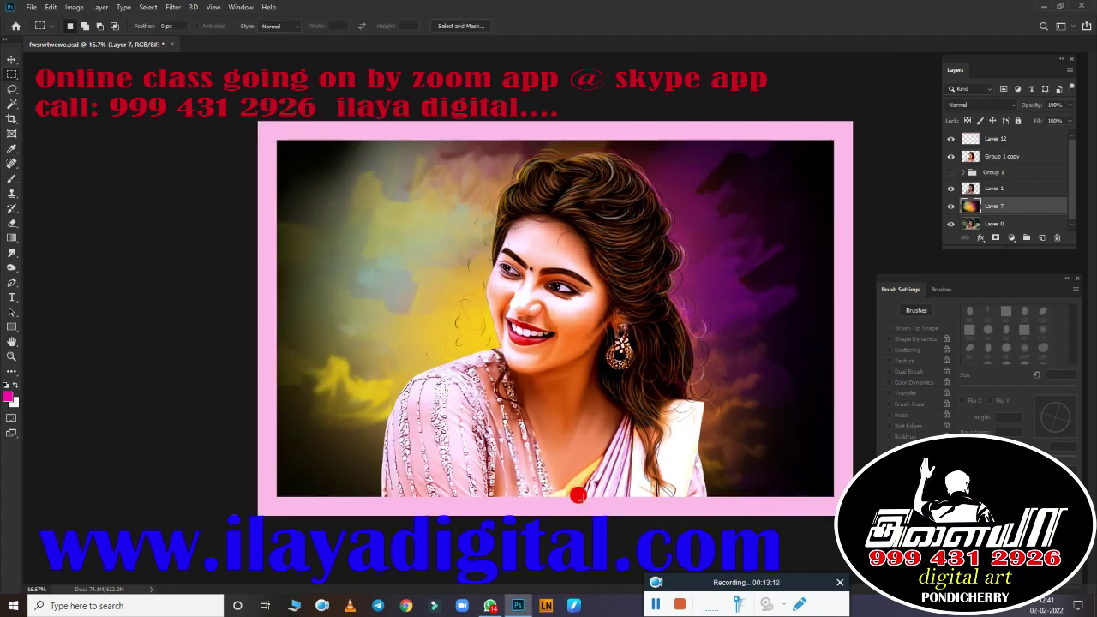
Step: Duplicate Layer 7 above the portrait and erase it at 100% strength over the face and hair
{"action": "key", "text": "ctrl+j"}
{"action": "key", "text": "ctrl+bracketright"}
{"action": "key", "text": "ctrl+bracketright"}
{"action": "key", "text": "ctrl+bracketright"}
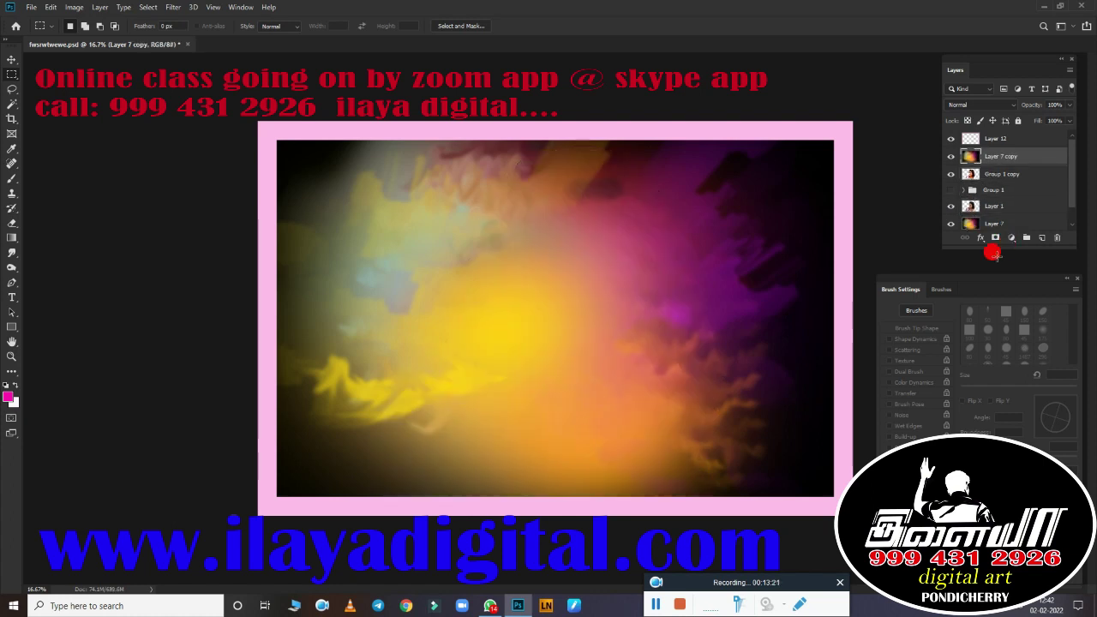
{"action": "key", "text": "e"}
{"action": "mouse_move", "coordinate": [617, 348]}
{"action": "left_mouse_down"}
{"action": "mouse_move", "coordinate": [623, 164]}
{"action": "mouse_move", "coordinate": [665, 238]}
{"action": "mouse_move", "coordinate": [568, 207]}
{"action": "mouse_move", "coordinate": [546, 266]}
{"action": "left_mouse_up"}
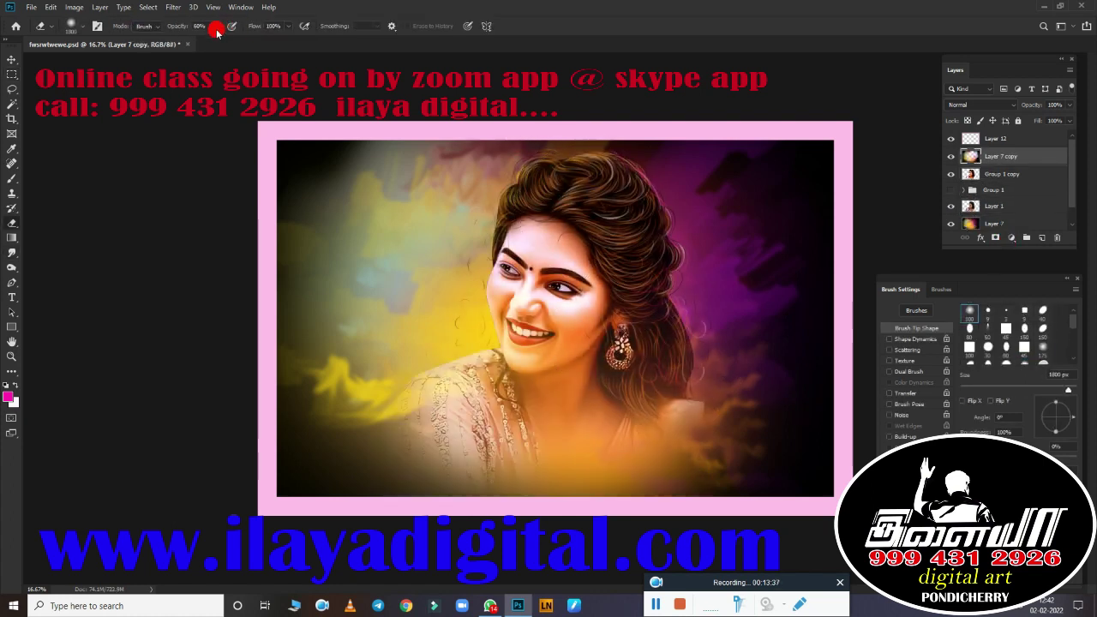
{"action": "left_click_drag", "start_coordinate": [217, 32], "coordinate": [240, 43]}
{"action": "left_click_drag", "start_coordinate": [468, 174], "coordinate": [446, 433]}
{"action": "mouse_move", "coordinate": [396, 355]}
{"action": "left_mouse_down"}
{"action": "mouse_move", "coordinate": [472, 211]}
{"action": "mouse_move", "coordinate": [454, 240]}
{"action": "mouse_move", "coordinate": [202, 236]}
{"action": "left_mouse_up"}
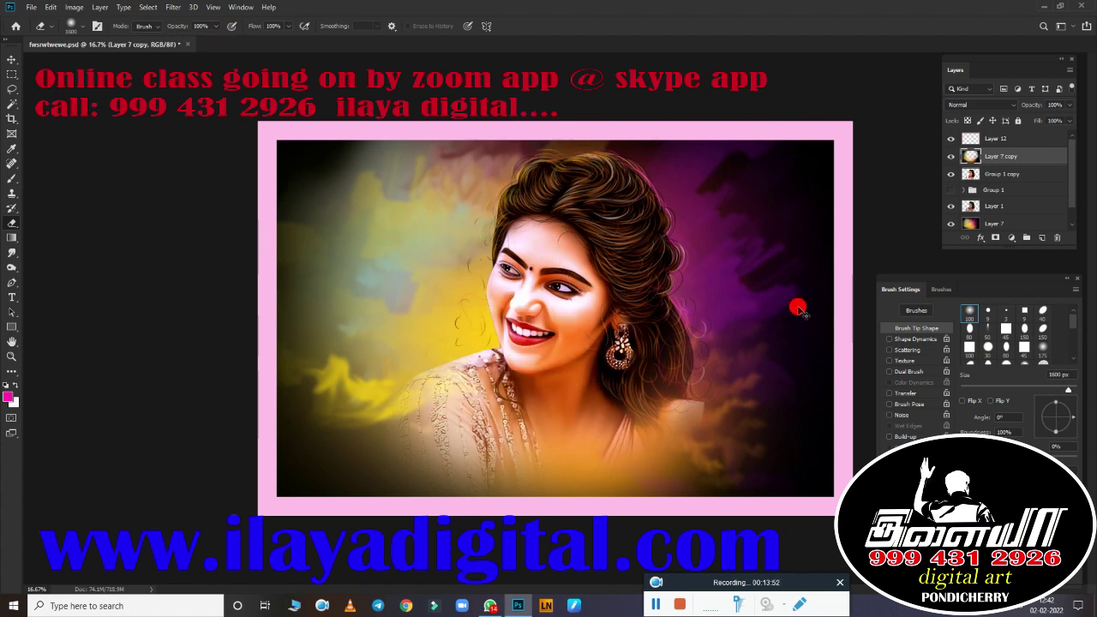
{"action": "mouse_move", "coordinate": [797, 308]}
{"action": "left_mouse_down"}
{"action": "mouse_move", "coordinate": [852, 164]}
{"action": "mouse_move", "coordinate": [527, 292]}
{"action": "left_mouse_up"}
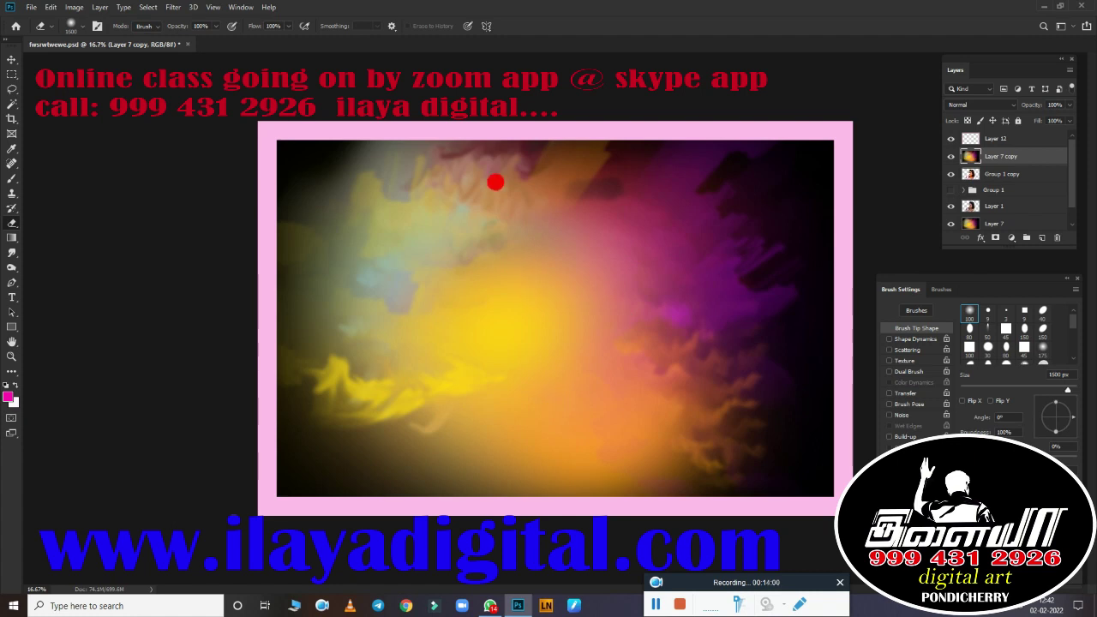
Step: Use a 1900 px soft eraser to reveal more hair and set the copy's Fill to 95%
{"action": "right_click", "coordinate": [505, 207]}
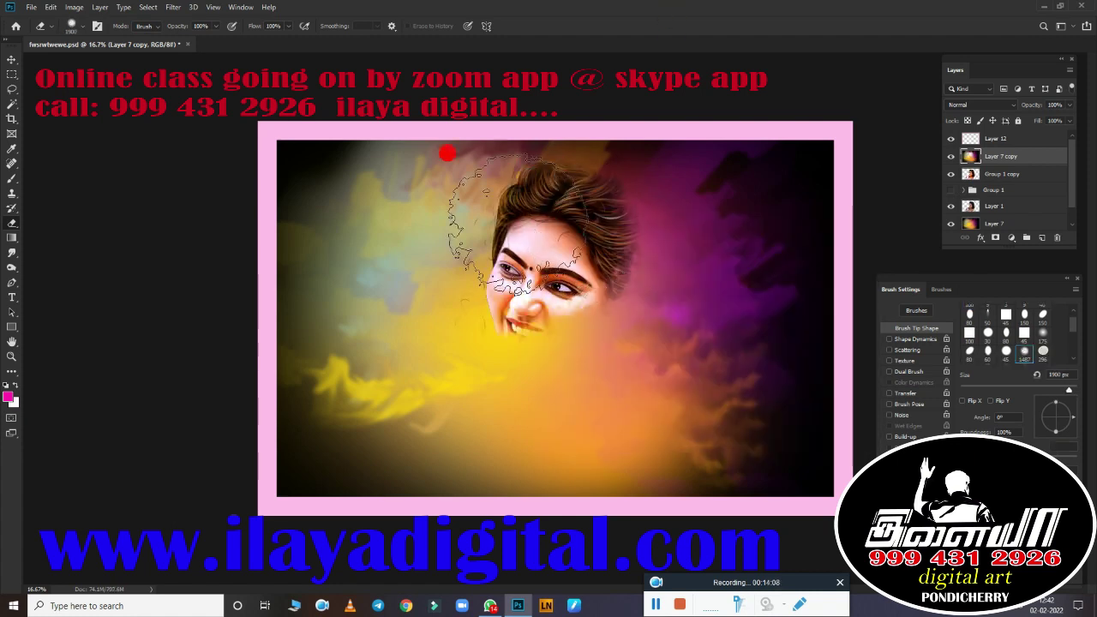
{"action": "mouse_move", "coordinate": [490, 177]}
{"action": "left_mouse_down"}
{"action": "mouse_move", "coordinate": [433, 284]}
{"action": "mouse_move", "coordinate": [403, 221]}
{"action": "mouse_move", "coordinate": [428, 140]}
{"action": "mouse_move", "coordinate": [453, 139]}
{"action": "mouse_move", "coordinate": [497, 315]}
{"action": "left_mouse_up"}
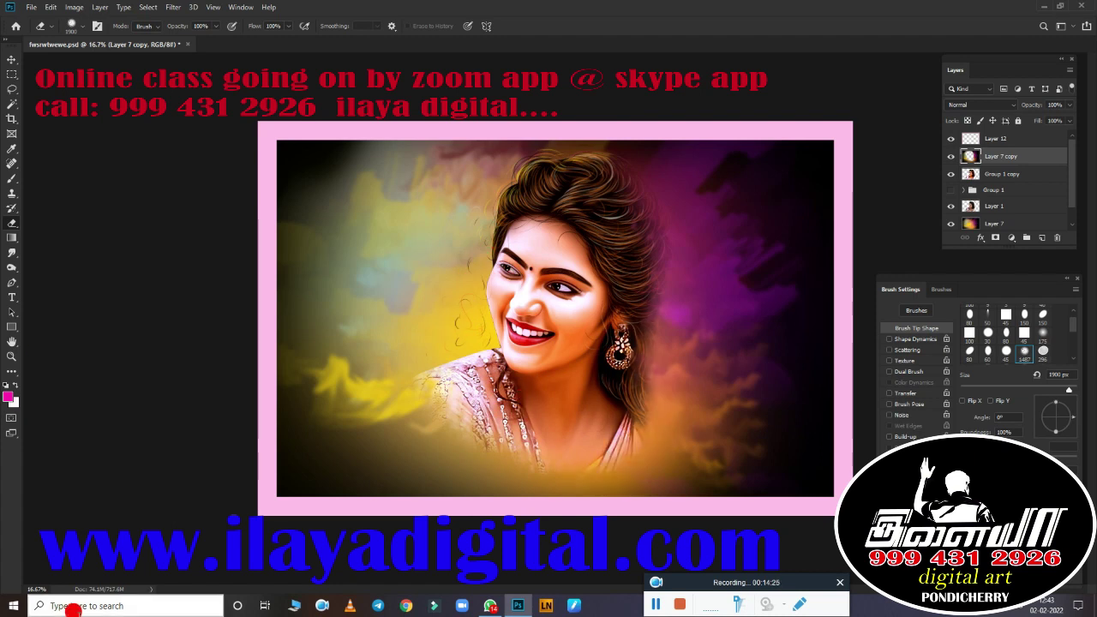
{"action": "left_click", "coordinate": [1068, 121]}
{"action": "left_click_drag", "start_coordinate": [1067, 135], "coordinate": [1065, 135]}
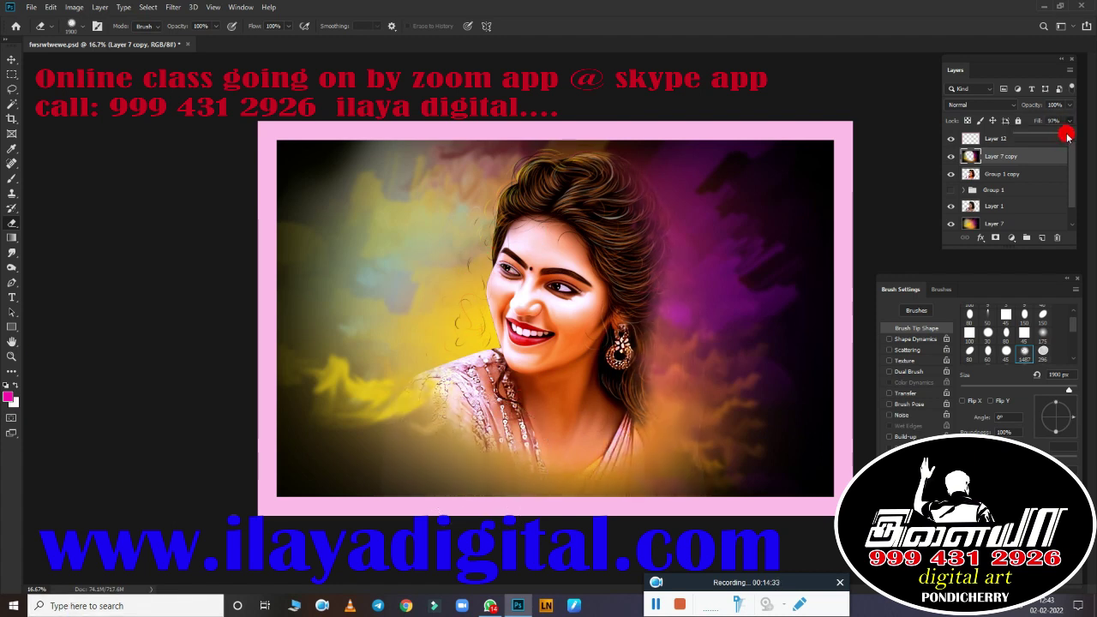
{"action": "left_click_drag", "start_coordinate": [523, 227], "coordinate": [462, 313]}
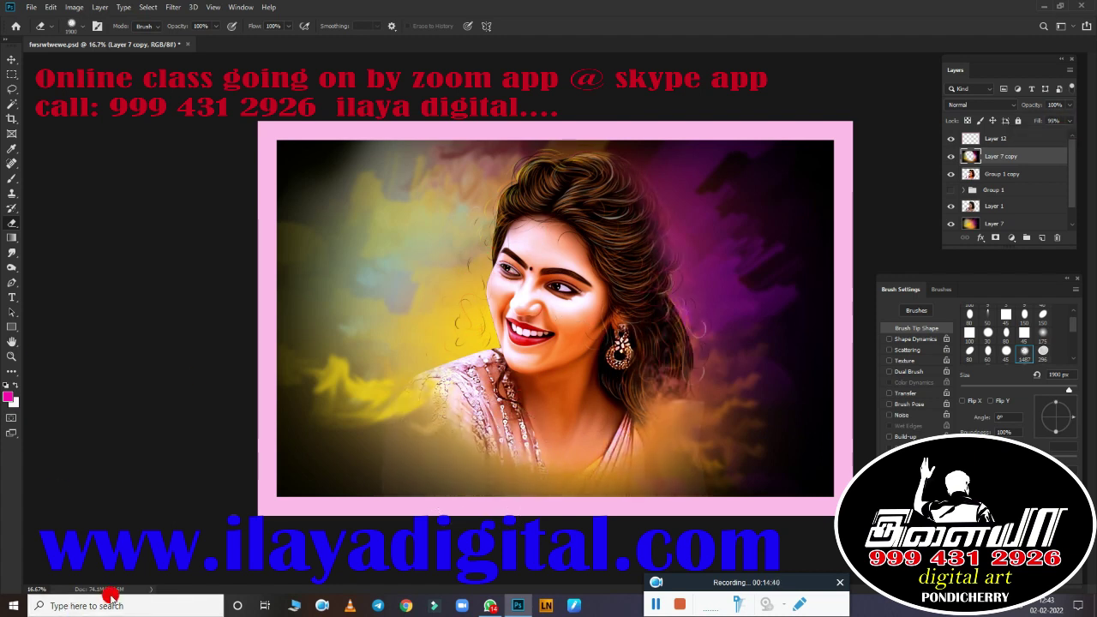